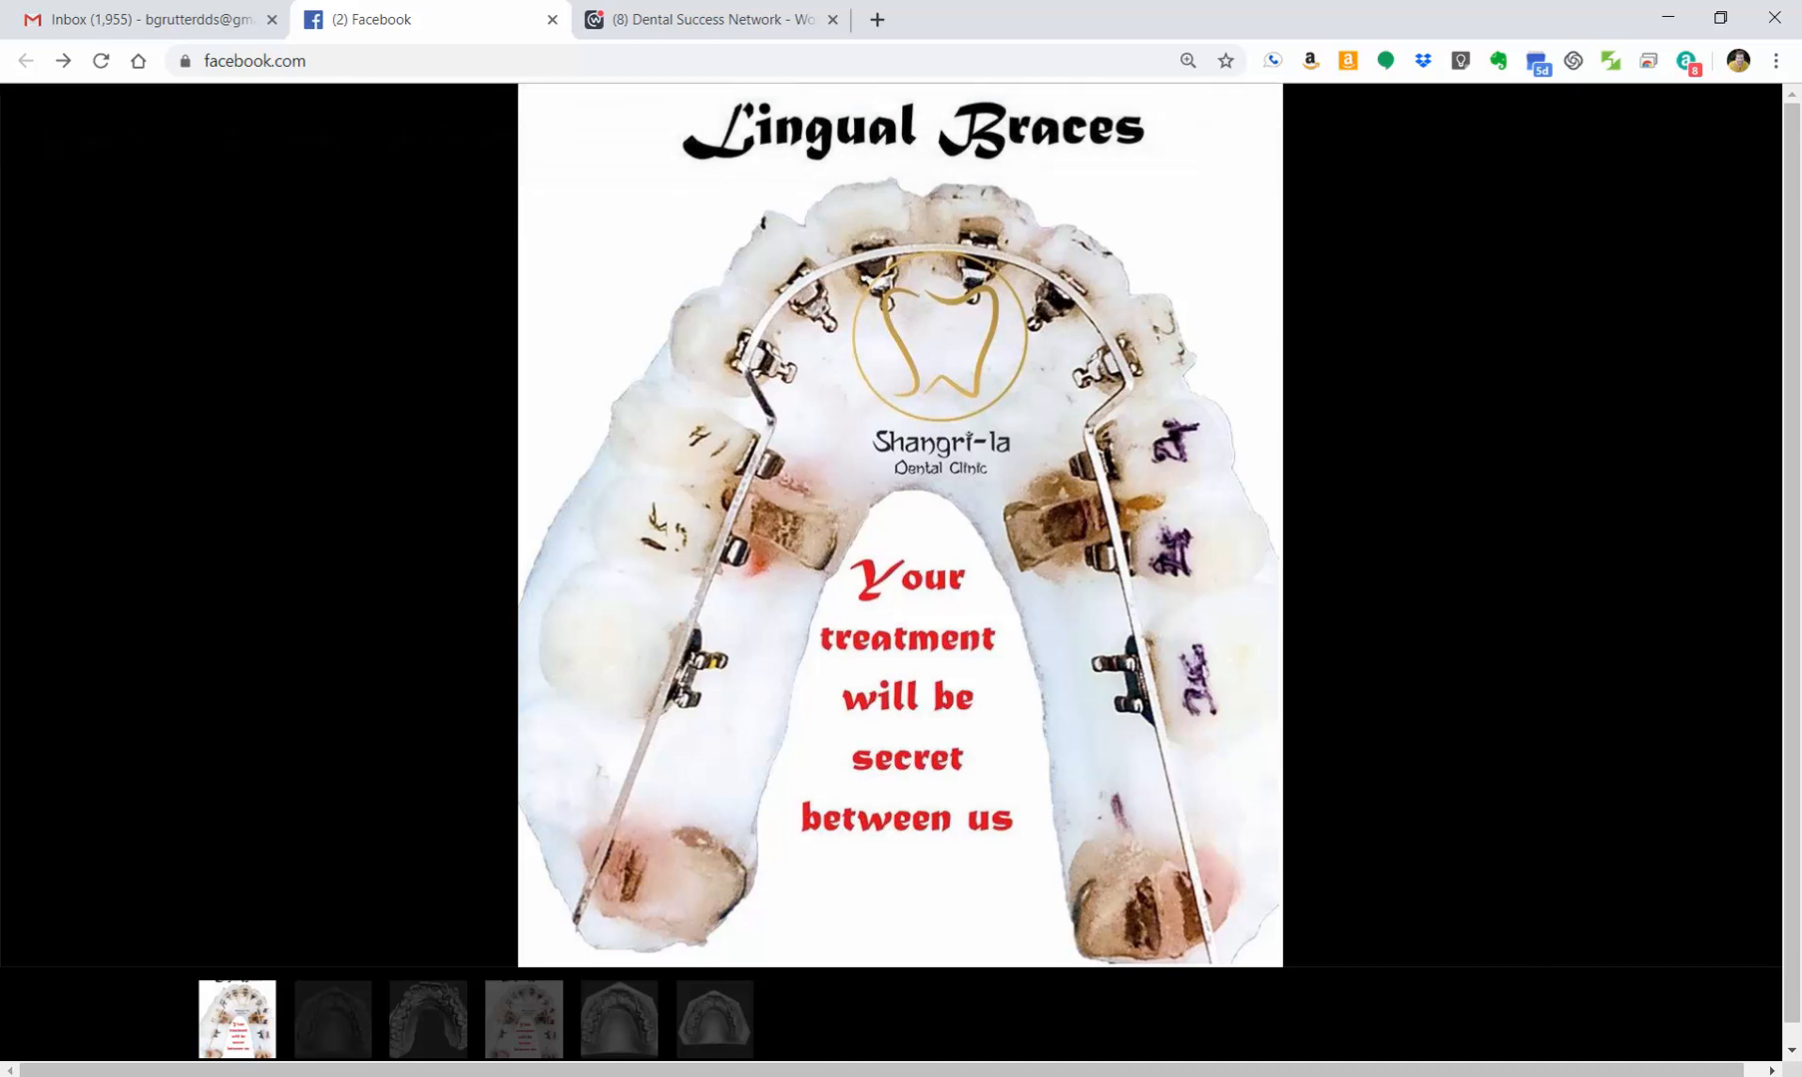
# Step: Switch to Autodesk Meshmixer and examine the biting side of the Maxillary-Aligned-final.stl model, moving its window clear to compare with the lingual braces photo
pyautogui.moveTo(375, 1076)
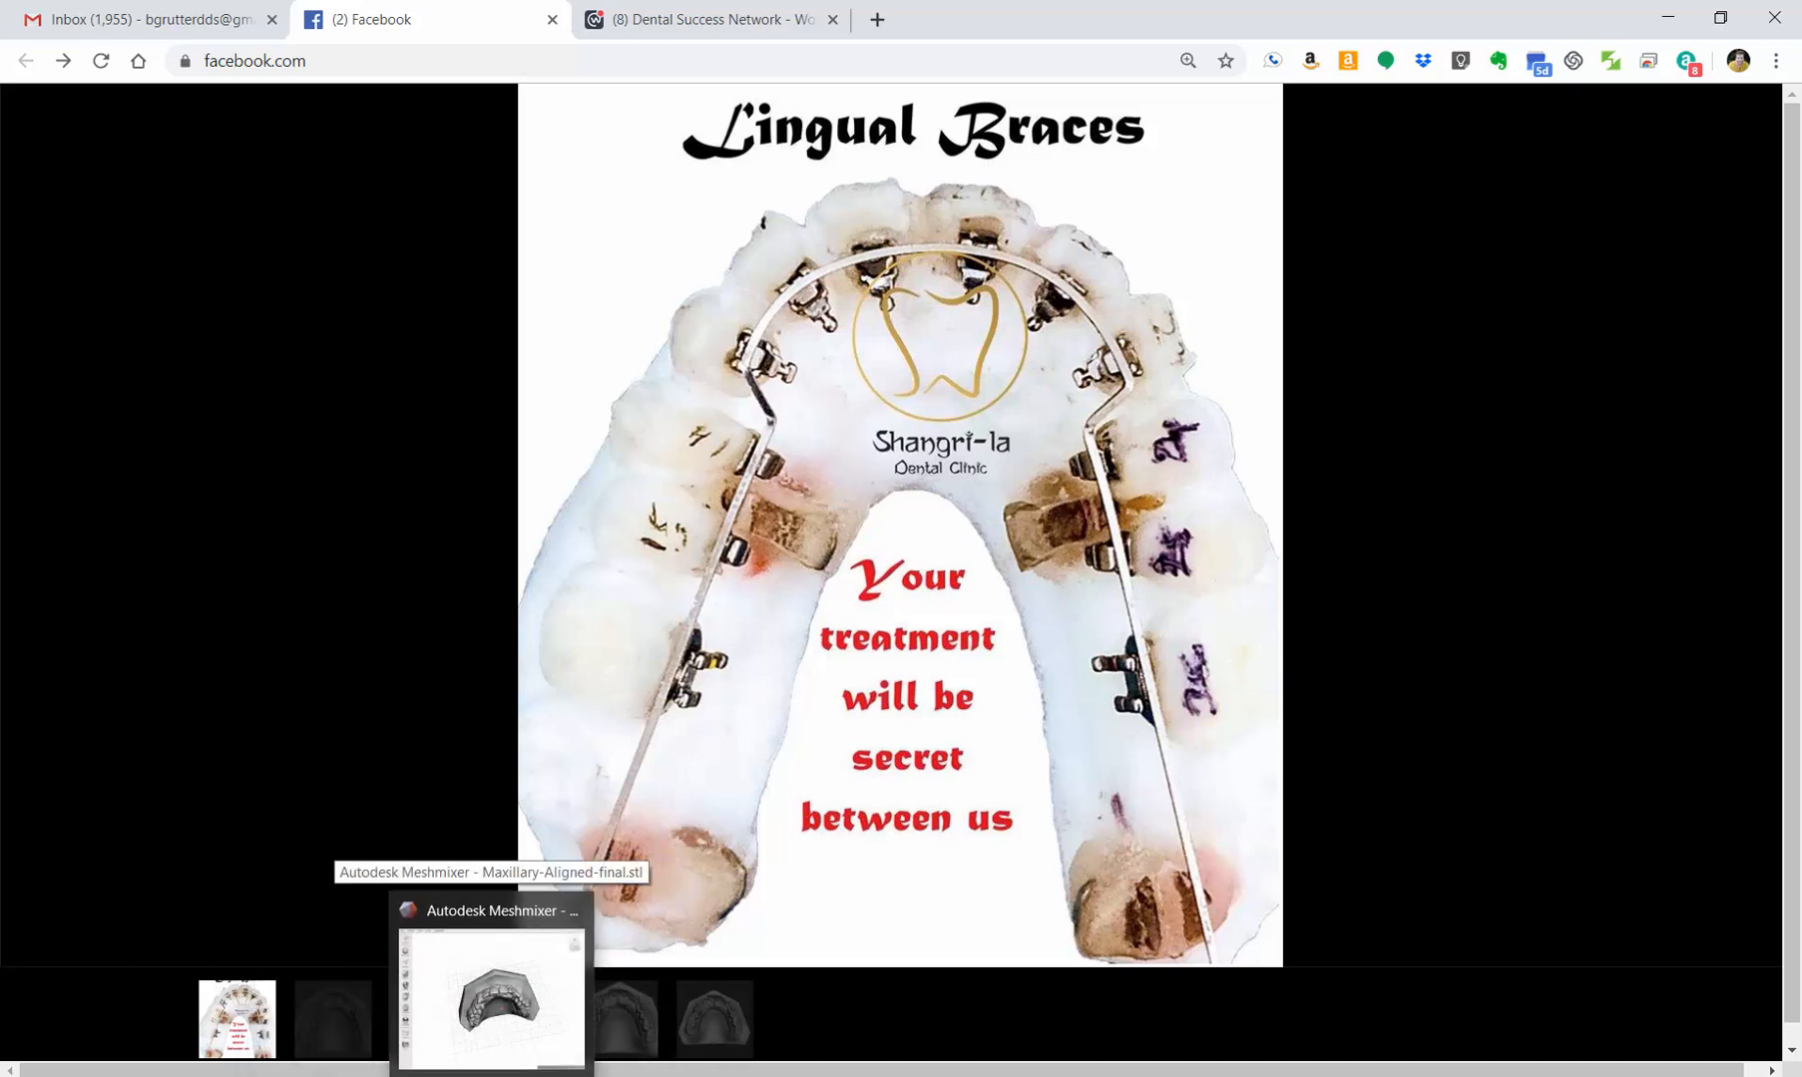
pyautogui.click(491, 998)
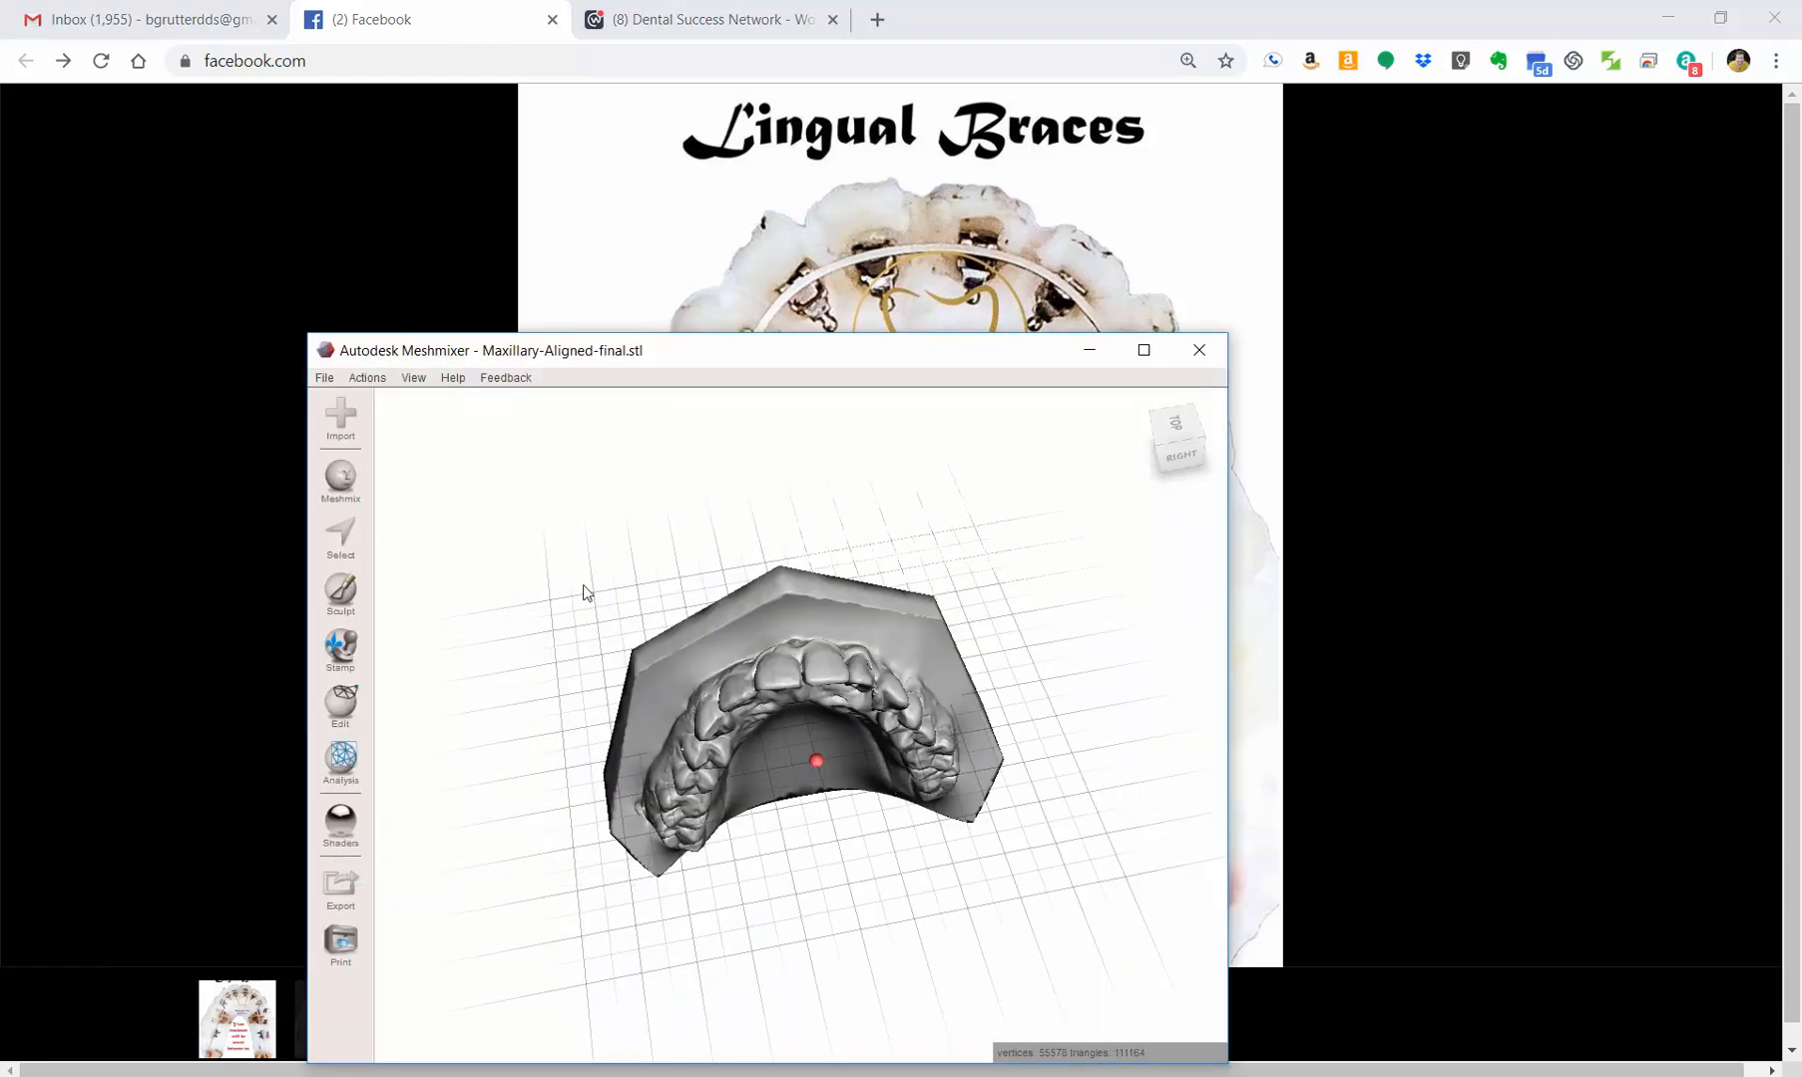
pyautogui.moveTo(584, 593); pyautogui.dragTo(571, 446, button='right')
pyautogui.moveTo(631, 682); pyautogui.dragTo(625, 668, button='right')
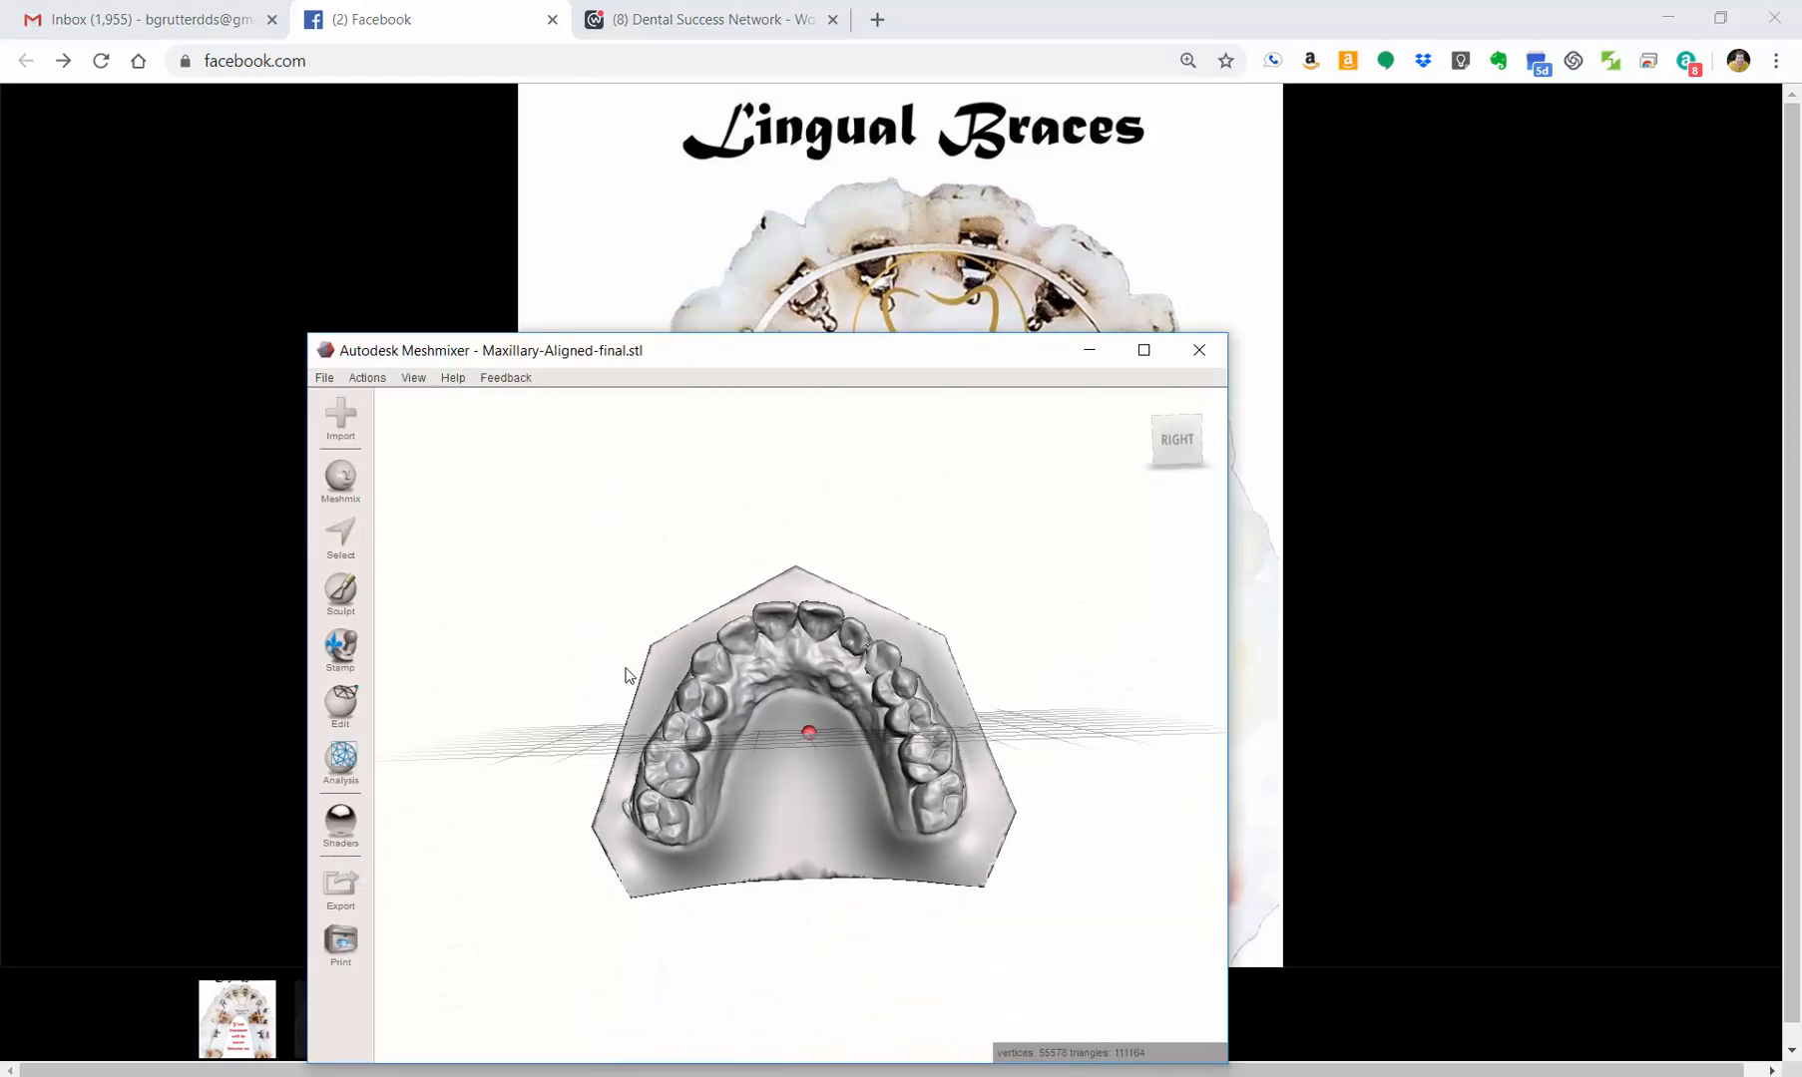
pyautogui.scroll(5, 677, 673)
pyautogui.moveTo(679, 672); pyautogui.dragTo(665, 608, button='middle')
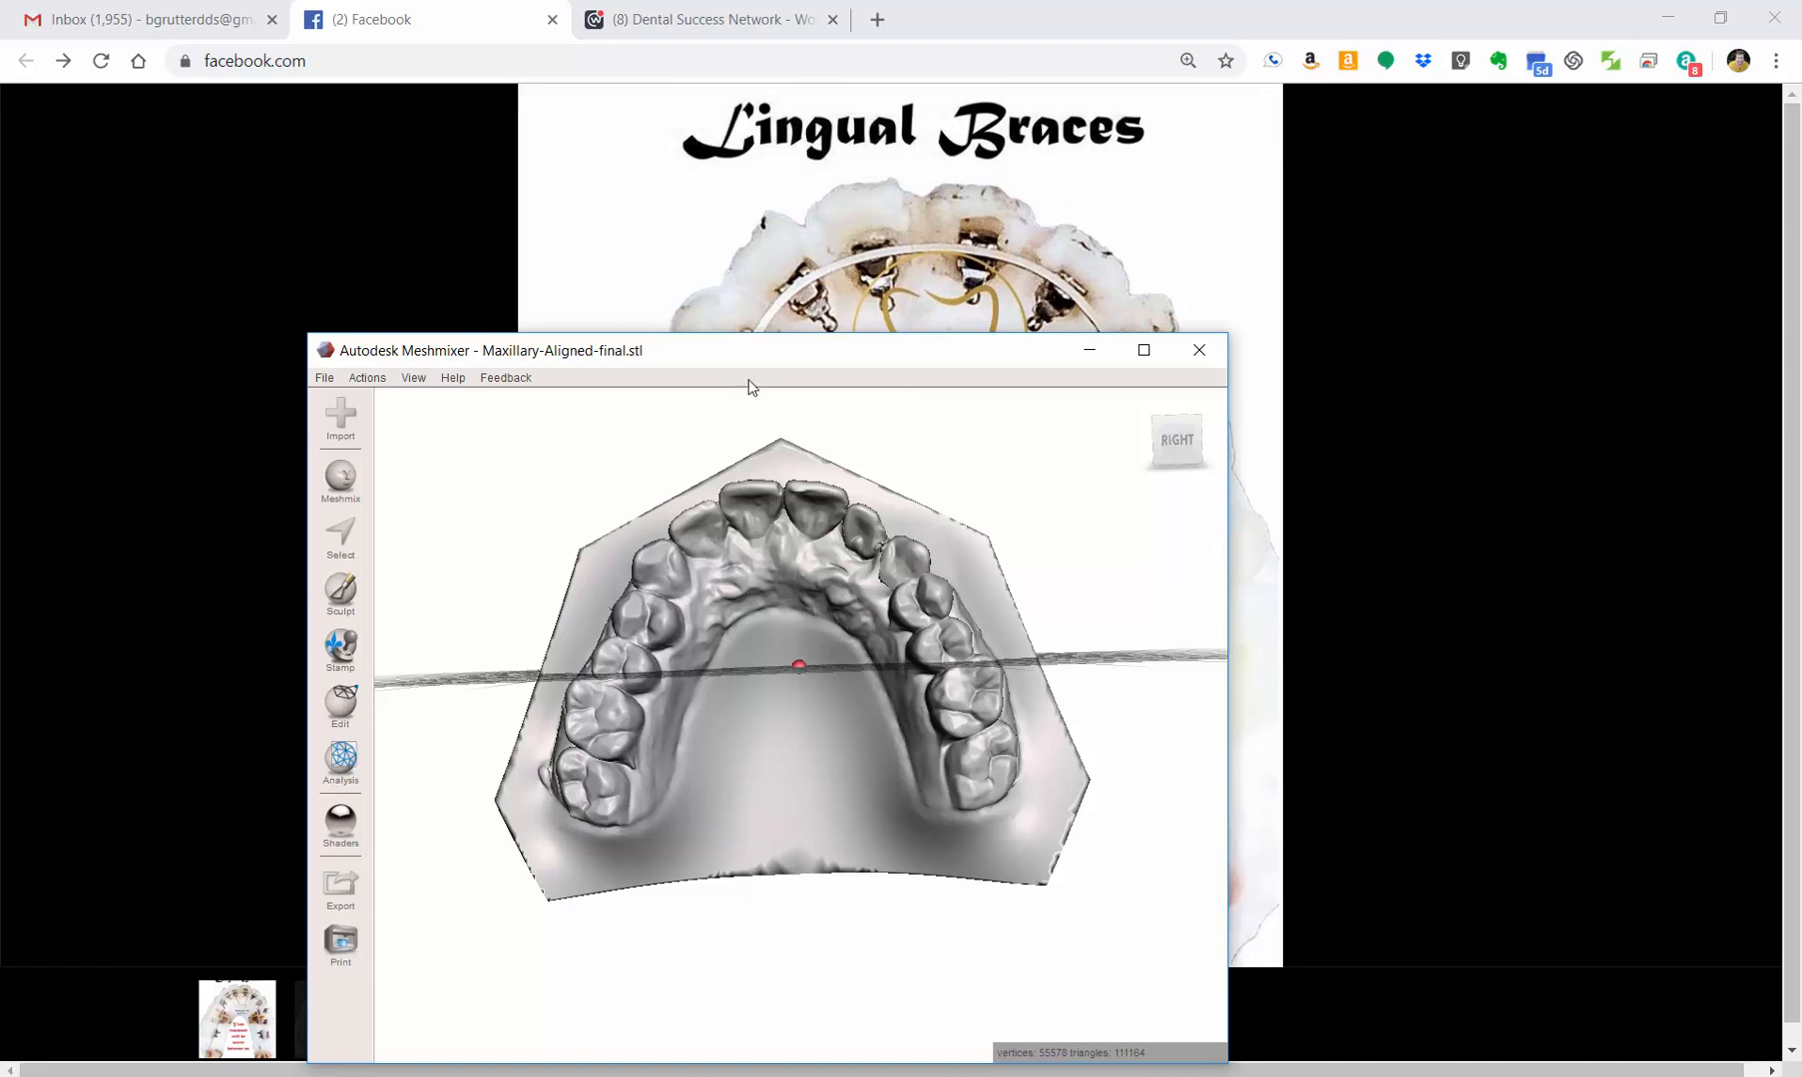
pyautogui.moveTo(751, 387); pyautogui.dragTo(792, 962)
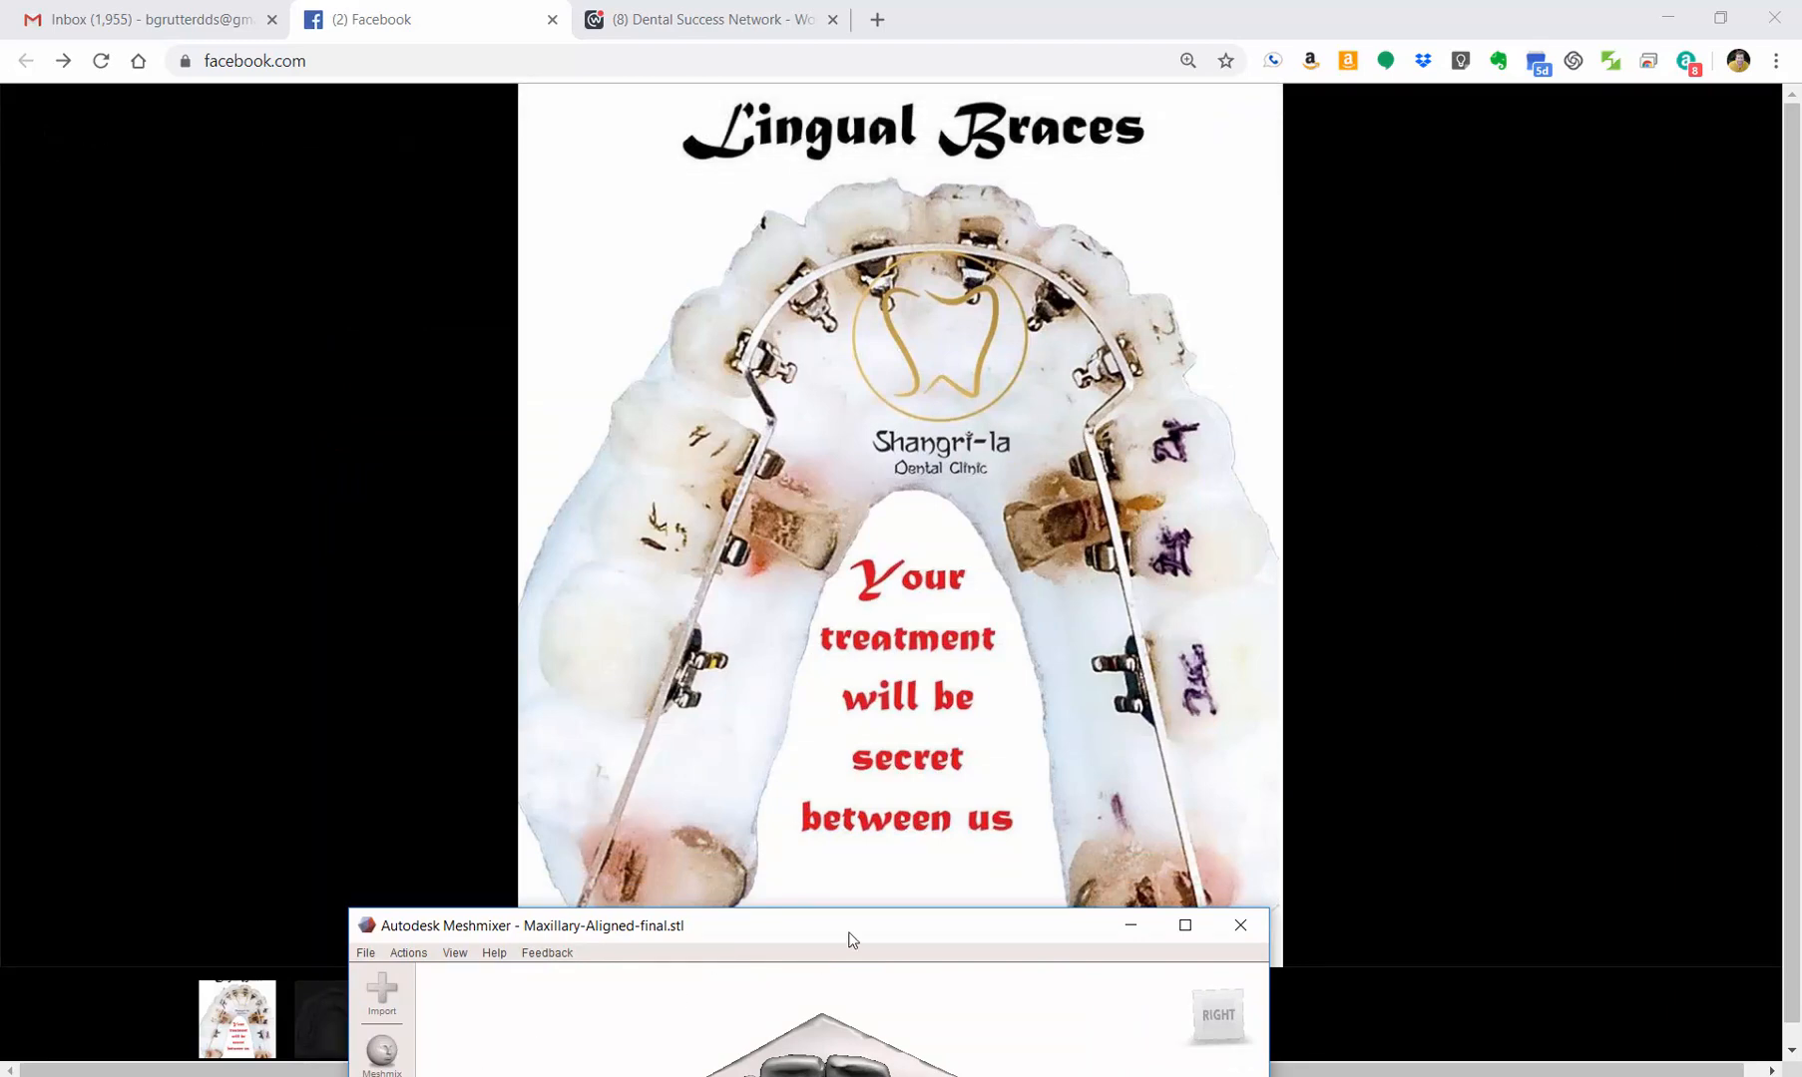
pyautogui.moveTo(850, 926); pyautogui.dragTo(977, 336)
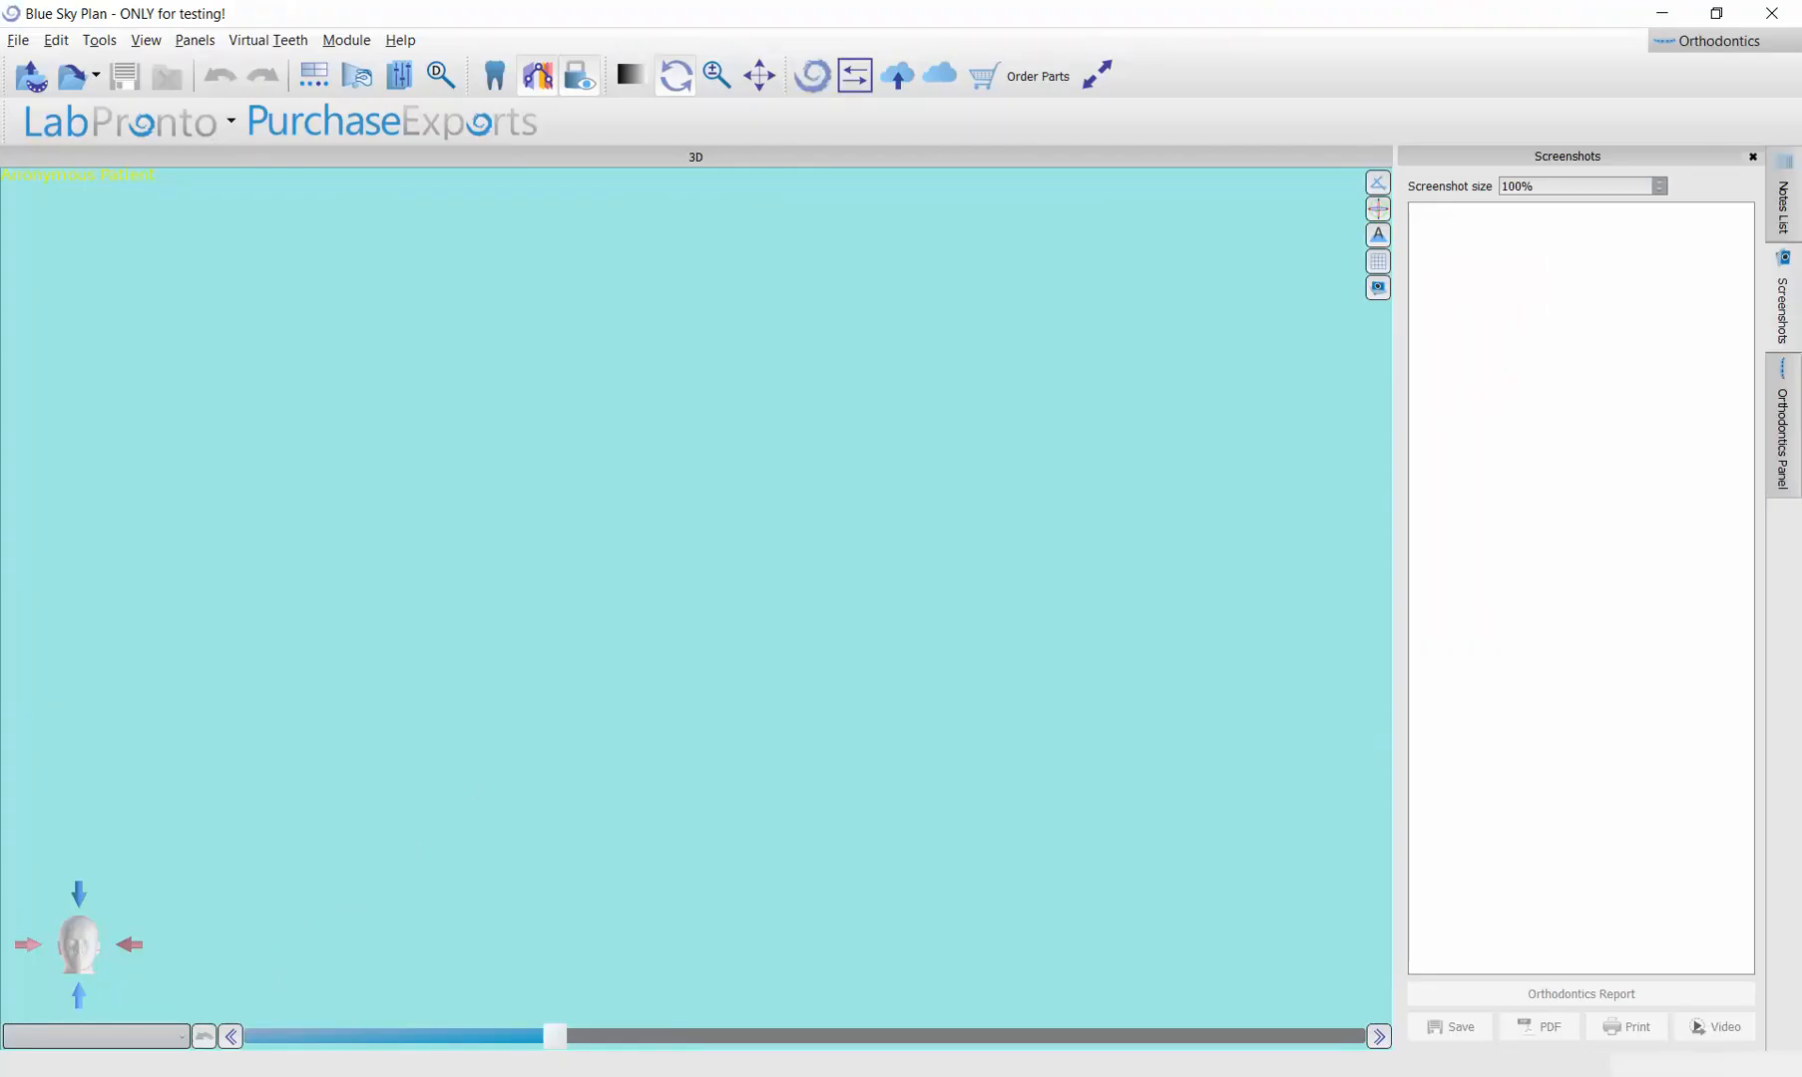
# Step: Load Maxillary-Aligned-final.stl from the Downloads folder into Blue Sky Plan's Orthodontics module and identify it as the maxilla
pyautogui.click(560, 922)
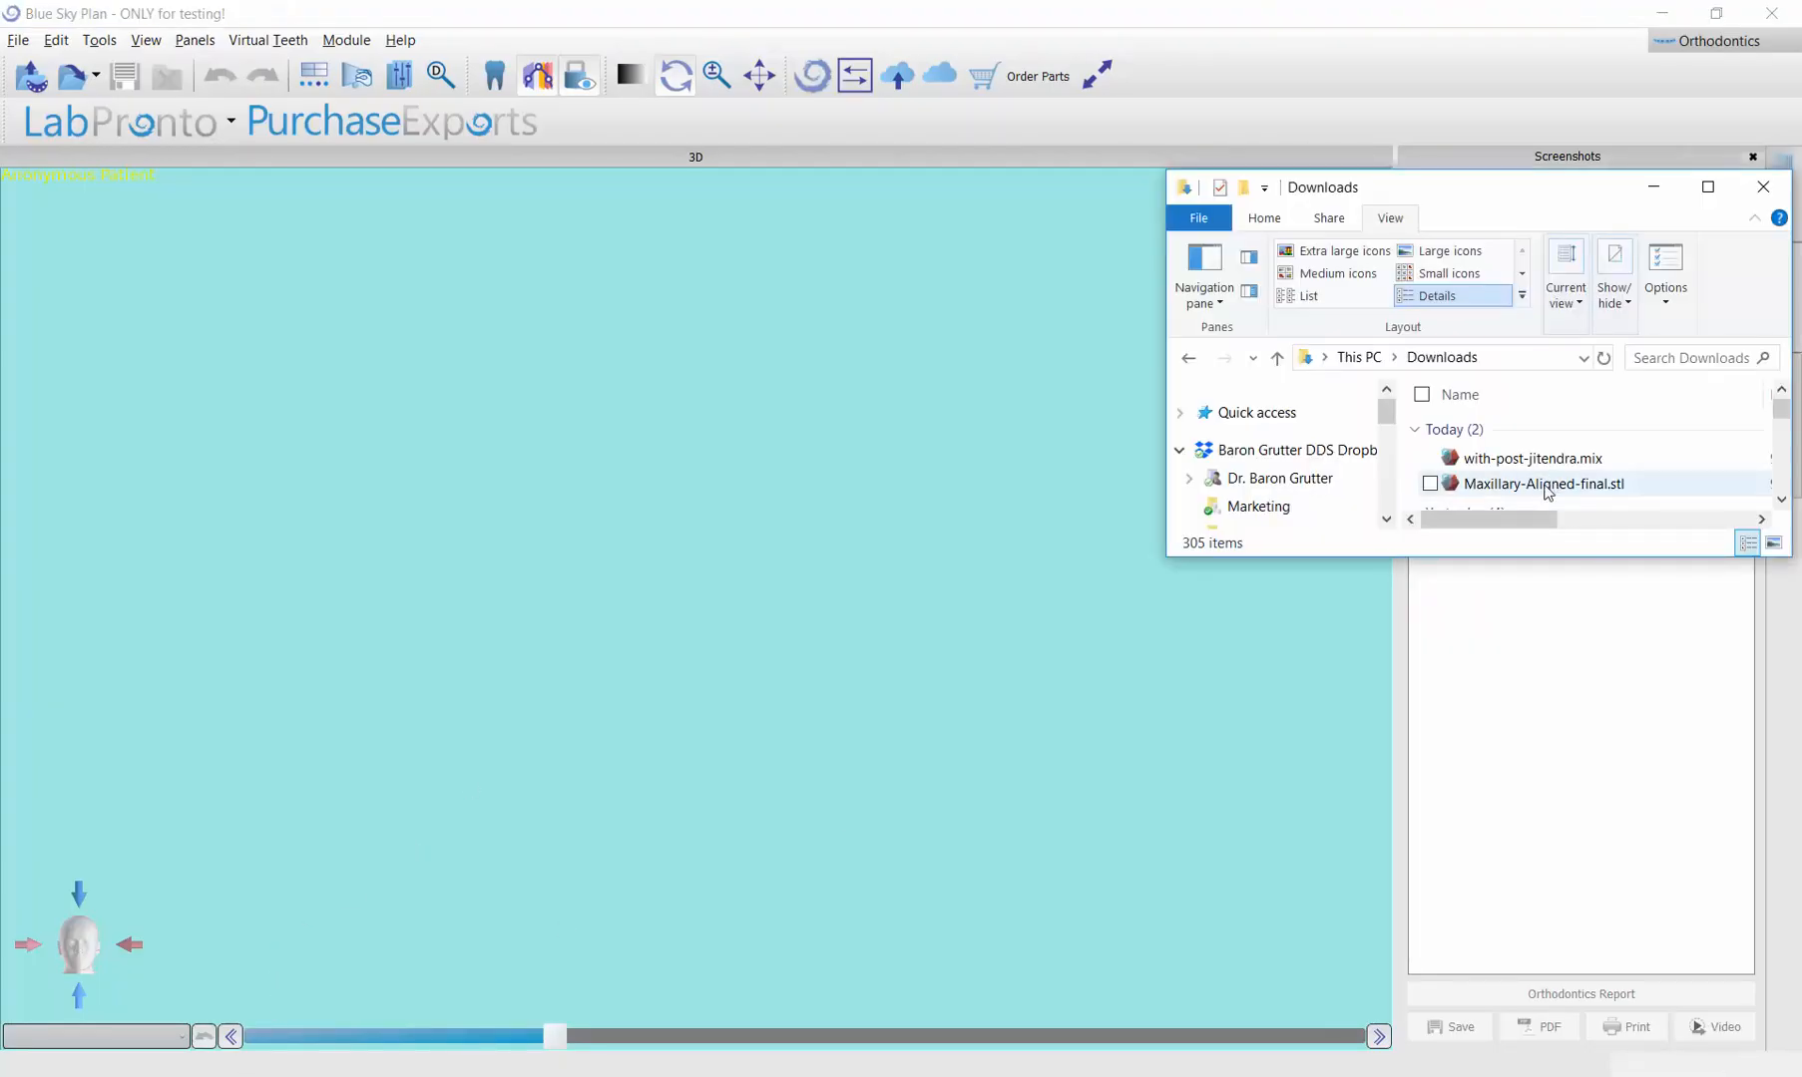
pyautogui.moveTo(1548, 491); pyautogui.dragTo(735, 484)
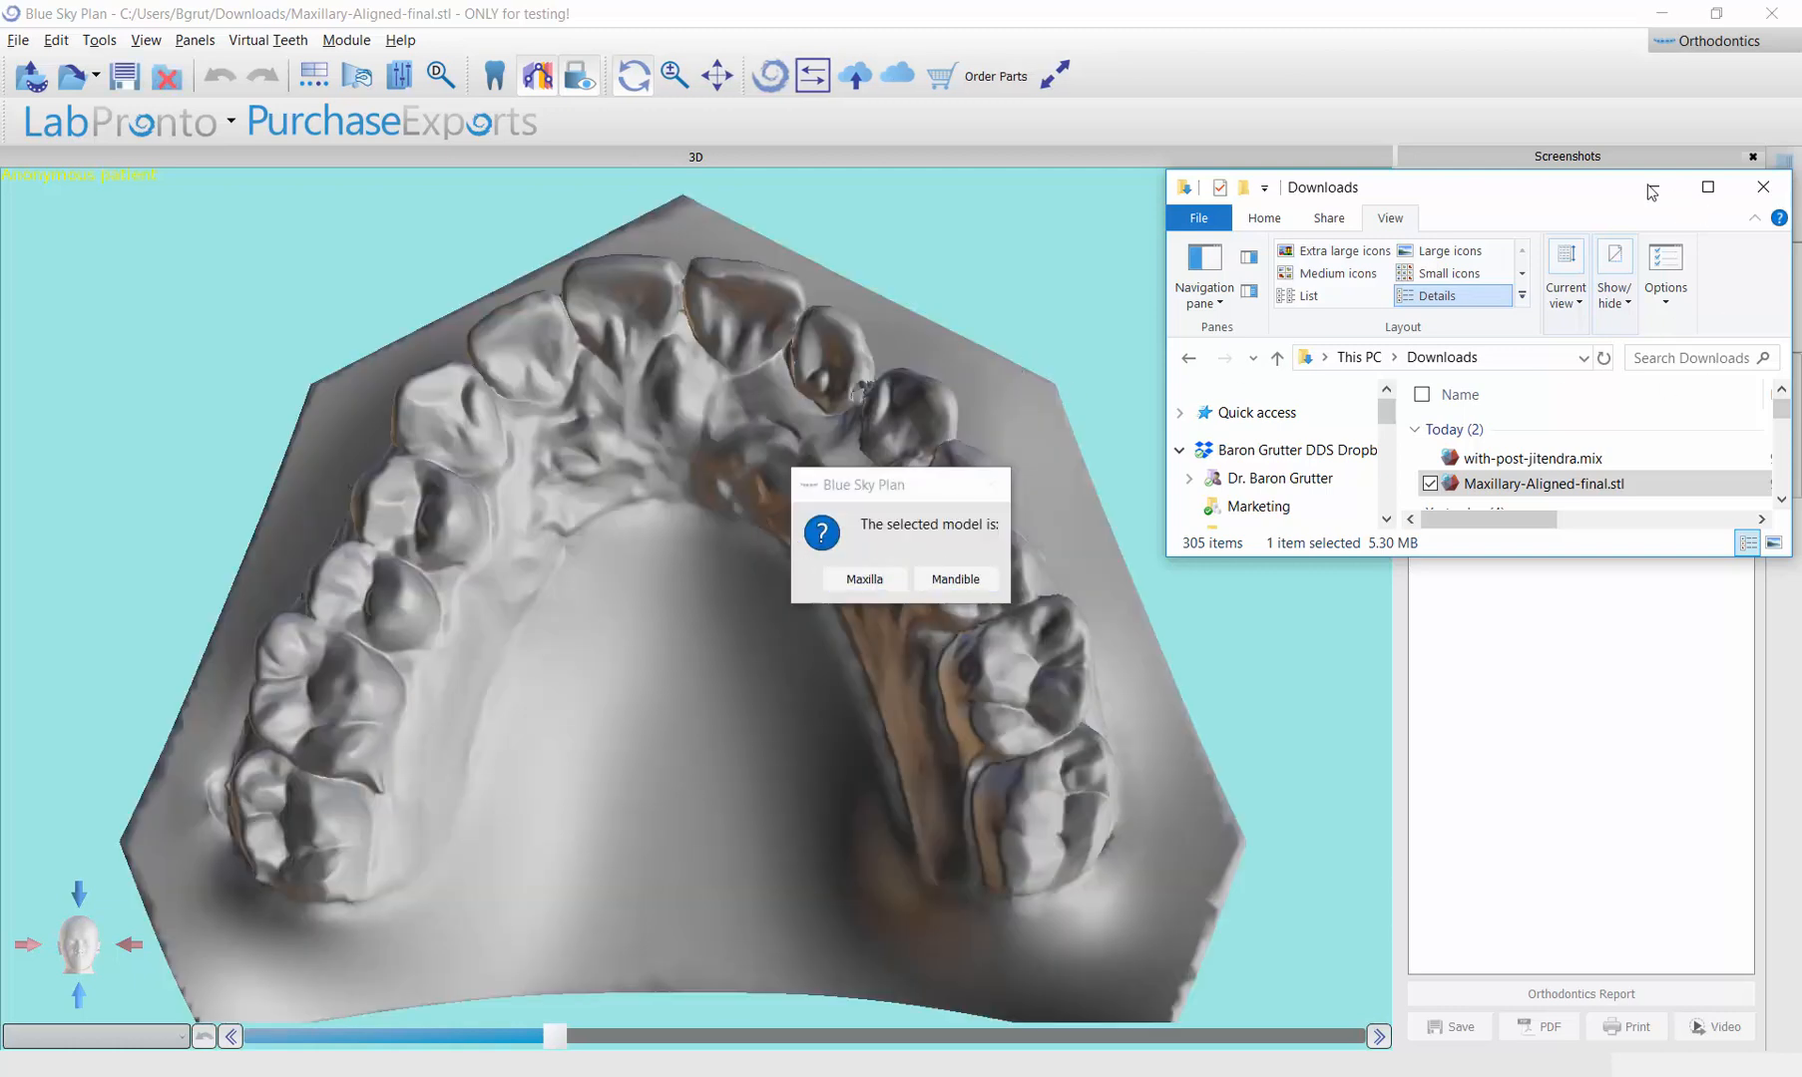
pyautogui.click(867, 579)
# Step: Switch from the Orthodontics module to the Advanced surgical guide module, discarding the changes to the loaded project
pyautogui.click(346, 39)
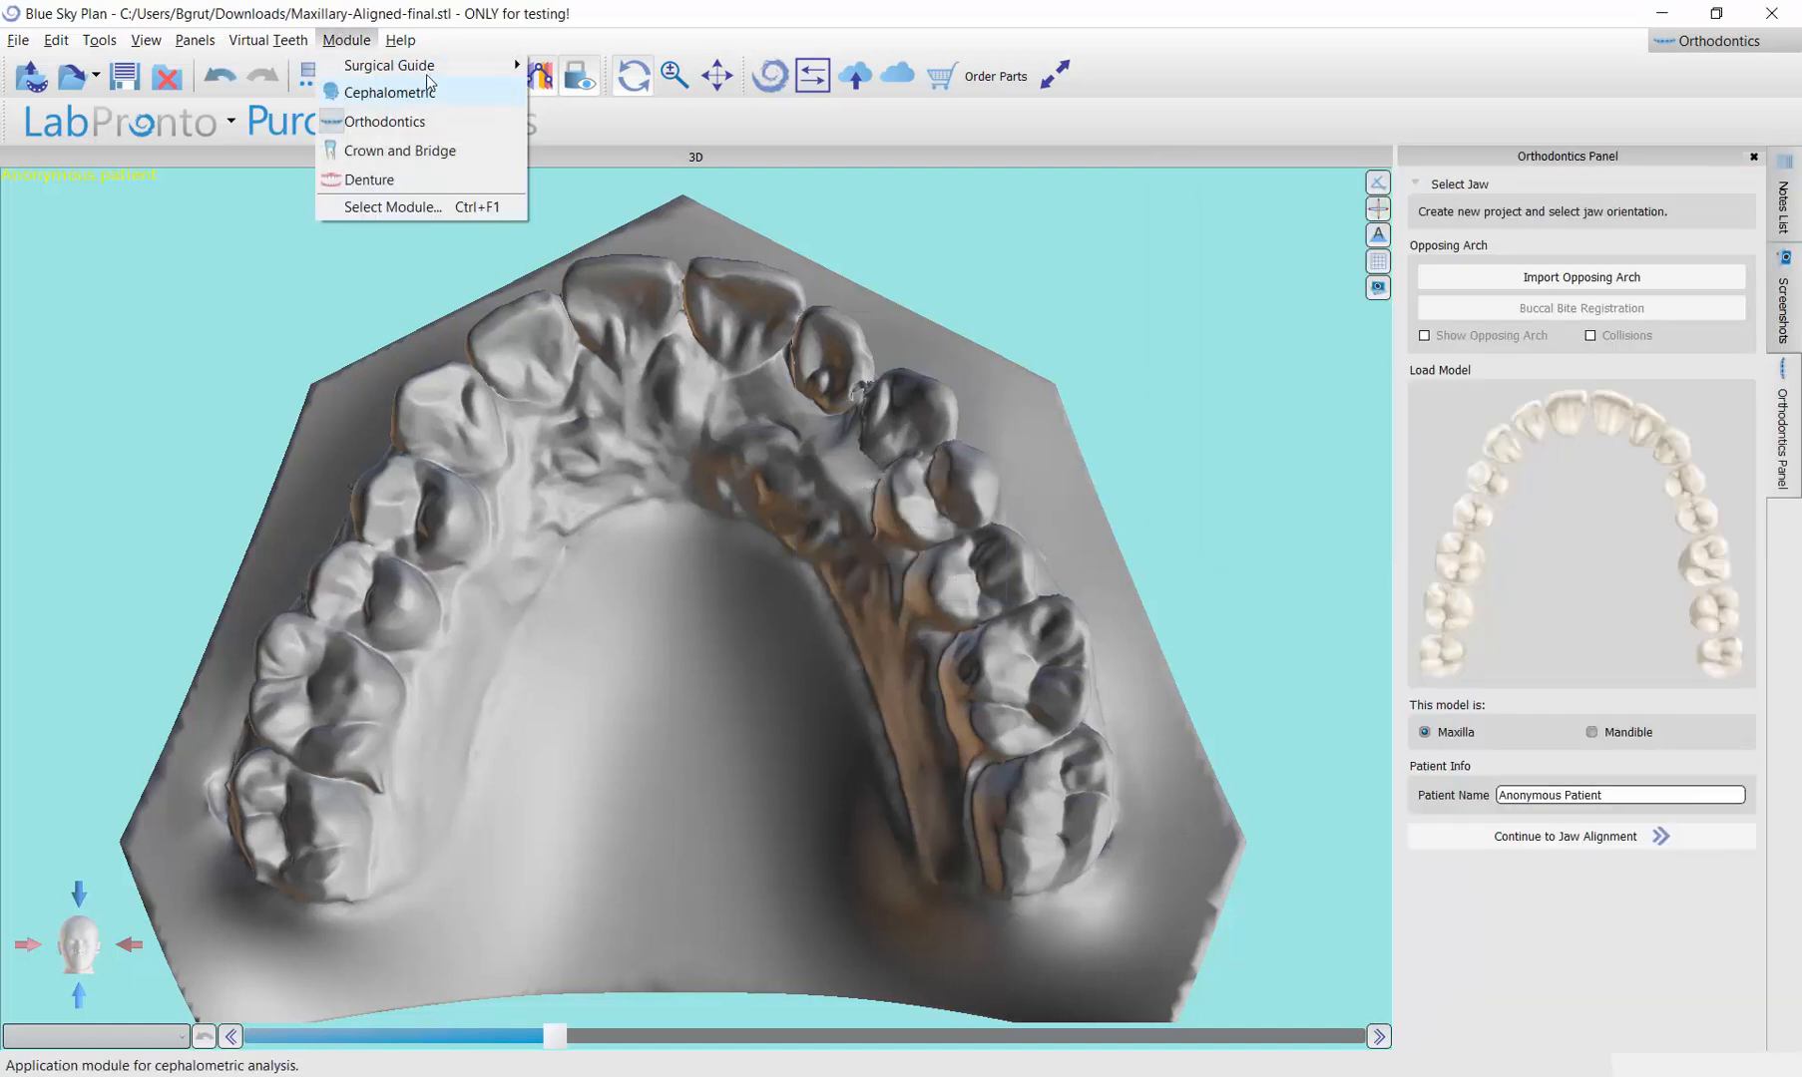
pyautogui.click(559, 127)
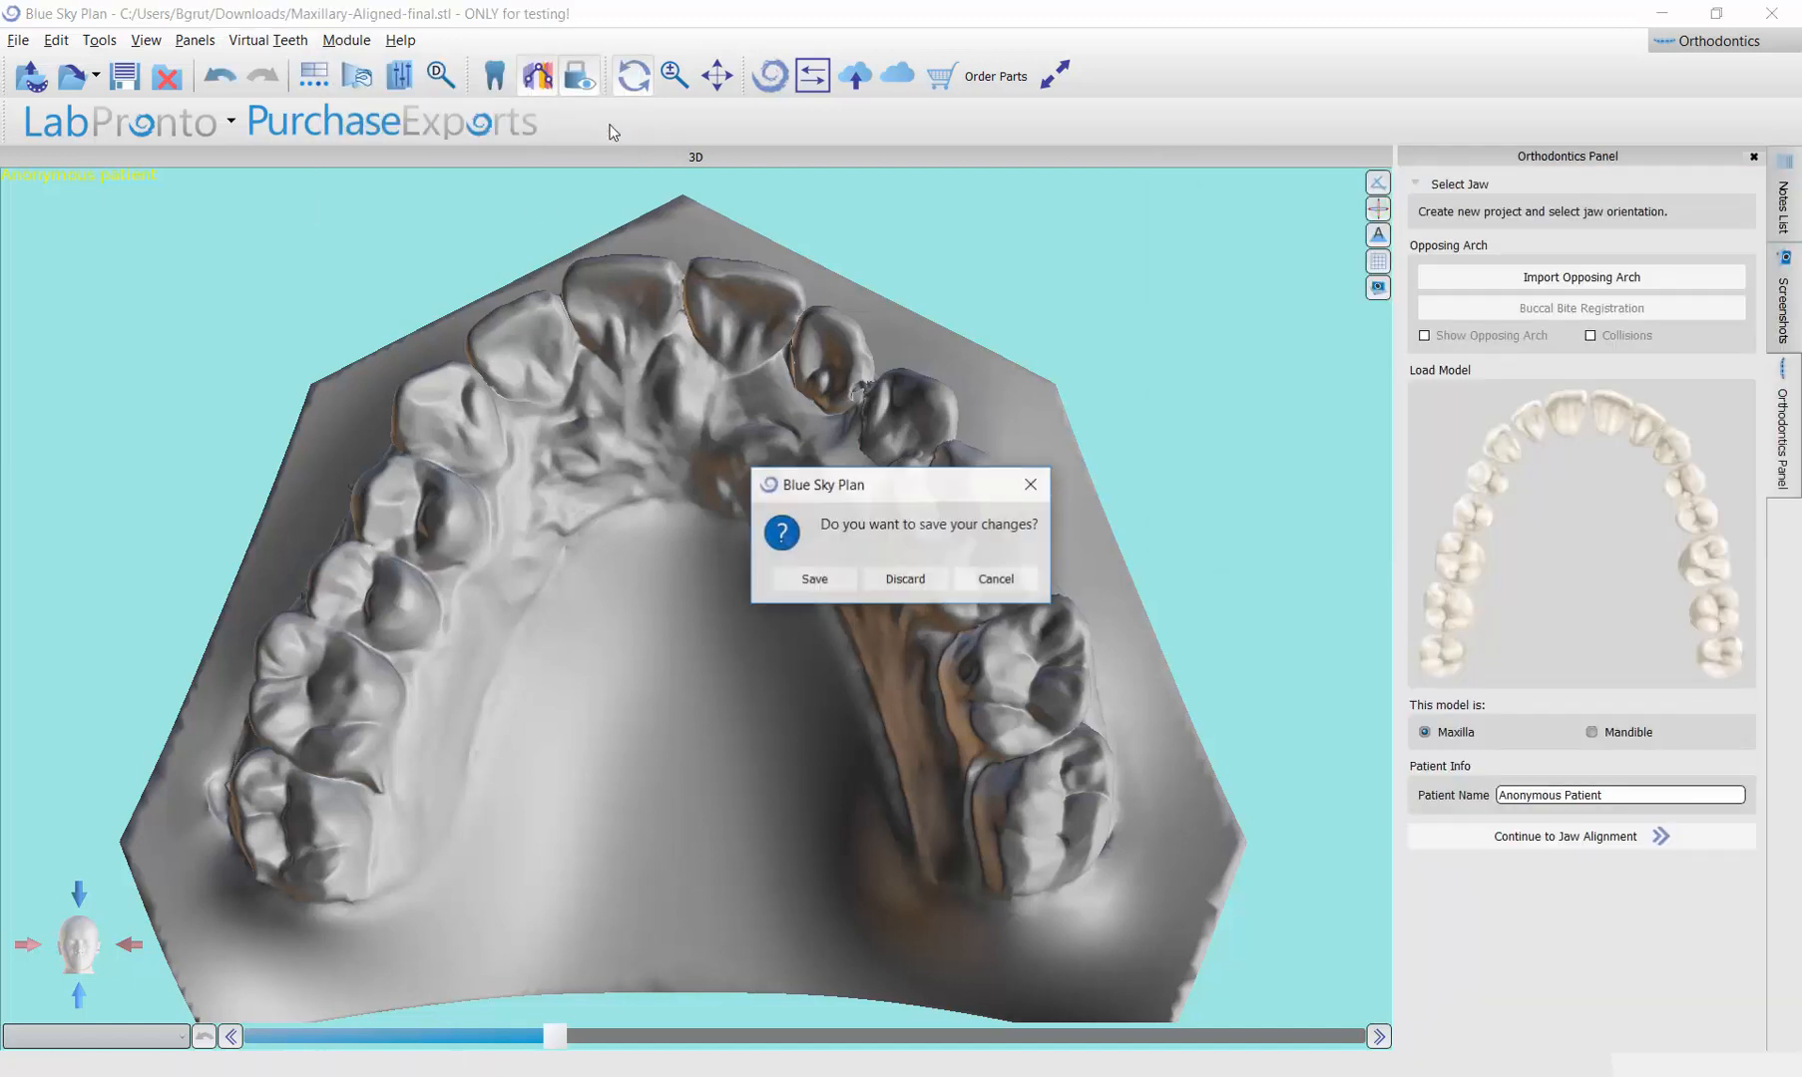
pyautogui.click(890, 588)
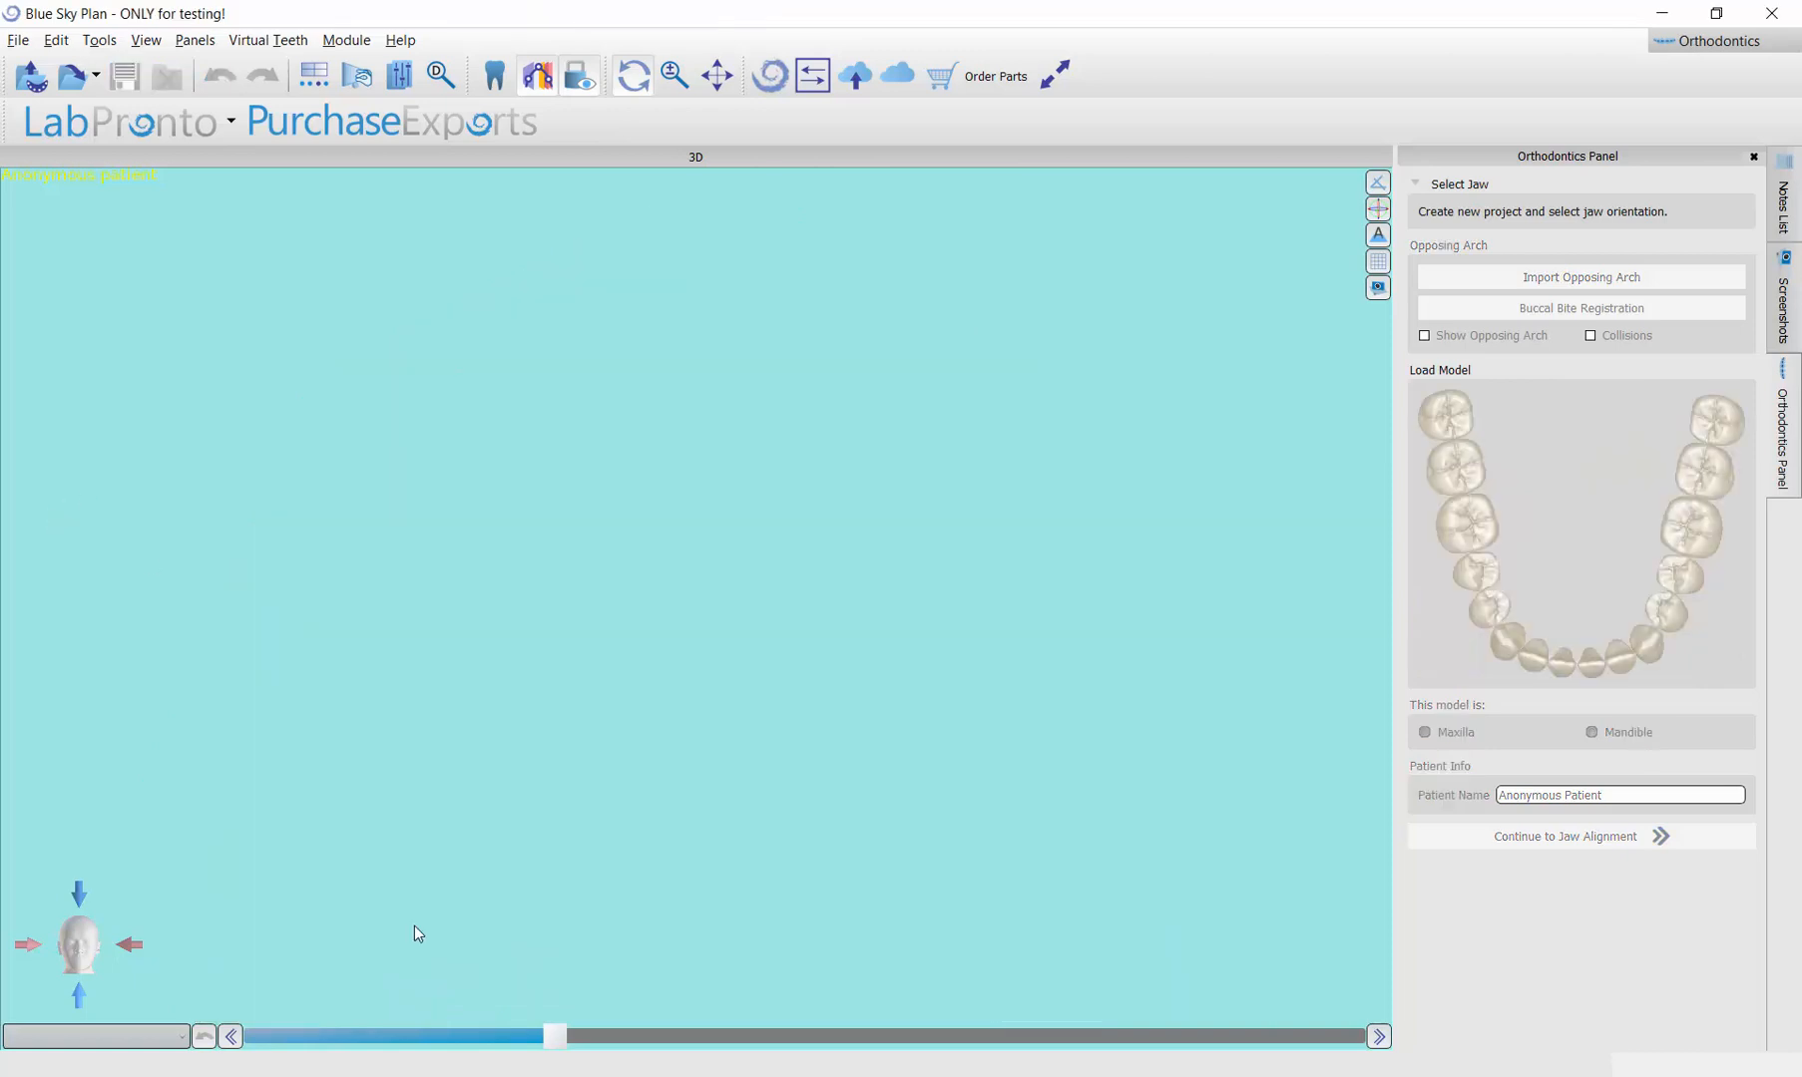
# Step: Load Maxillary-Aligned-final.stl from the Downloads folder into the Advanced module as a maxilla model
pyautogui.hotkey('alt', 'Tab')
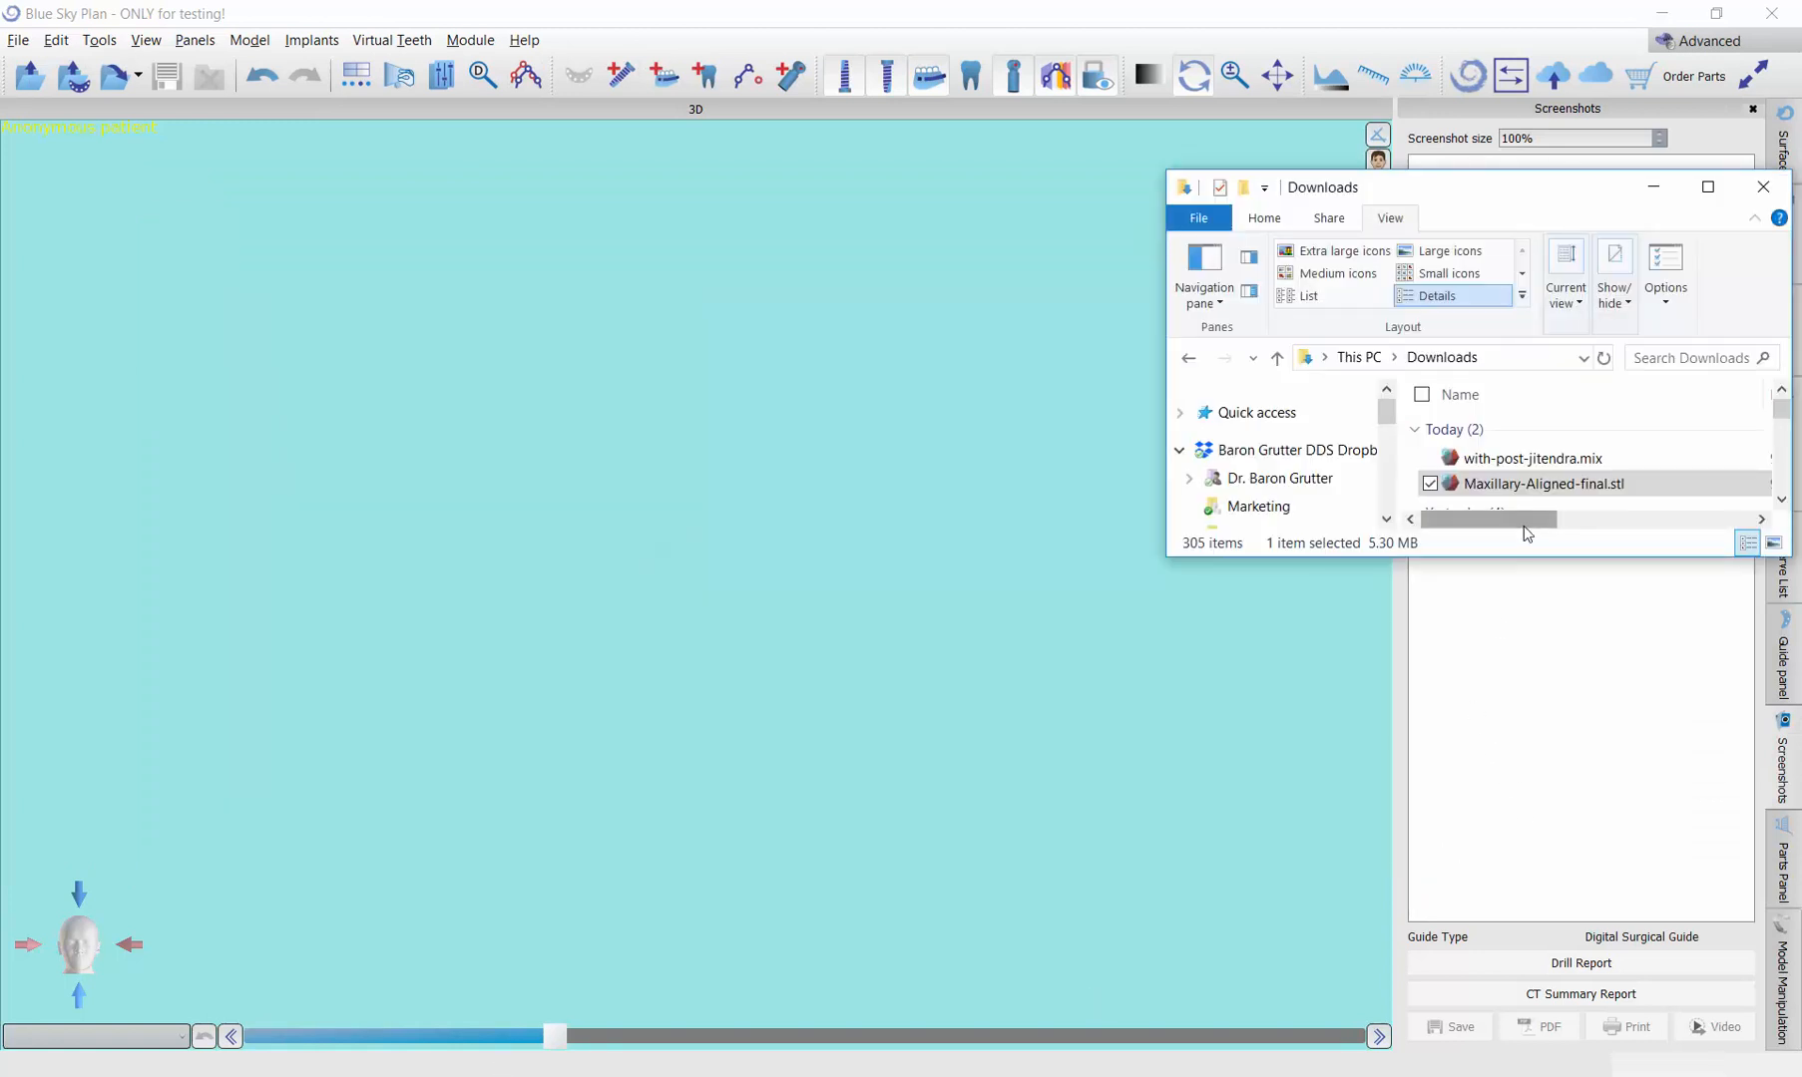
pyautogui.moveTo(1526, 484); pyautogui.dragTo(592, 489)
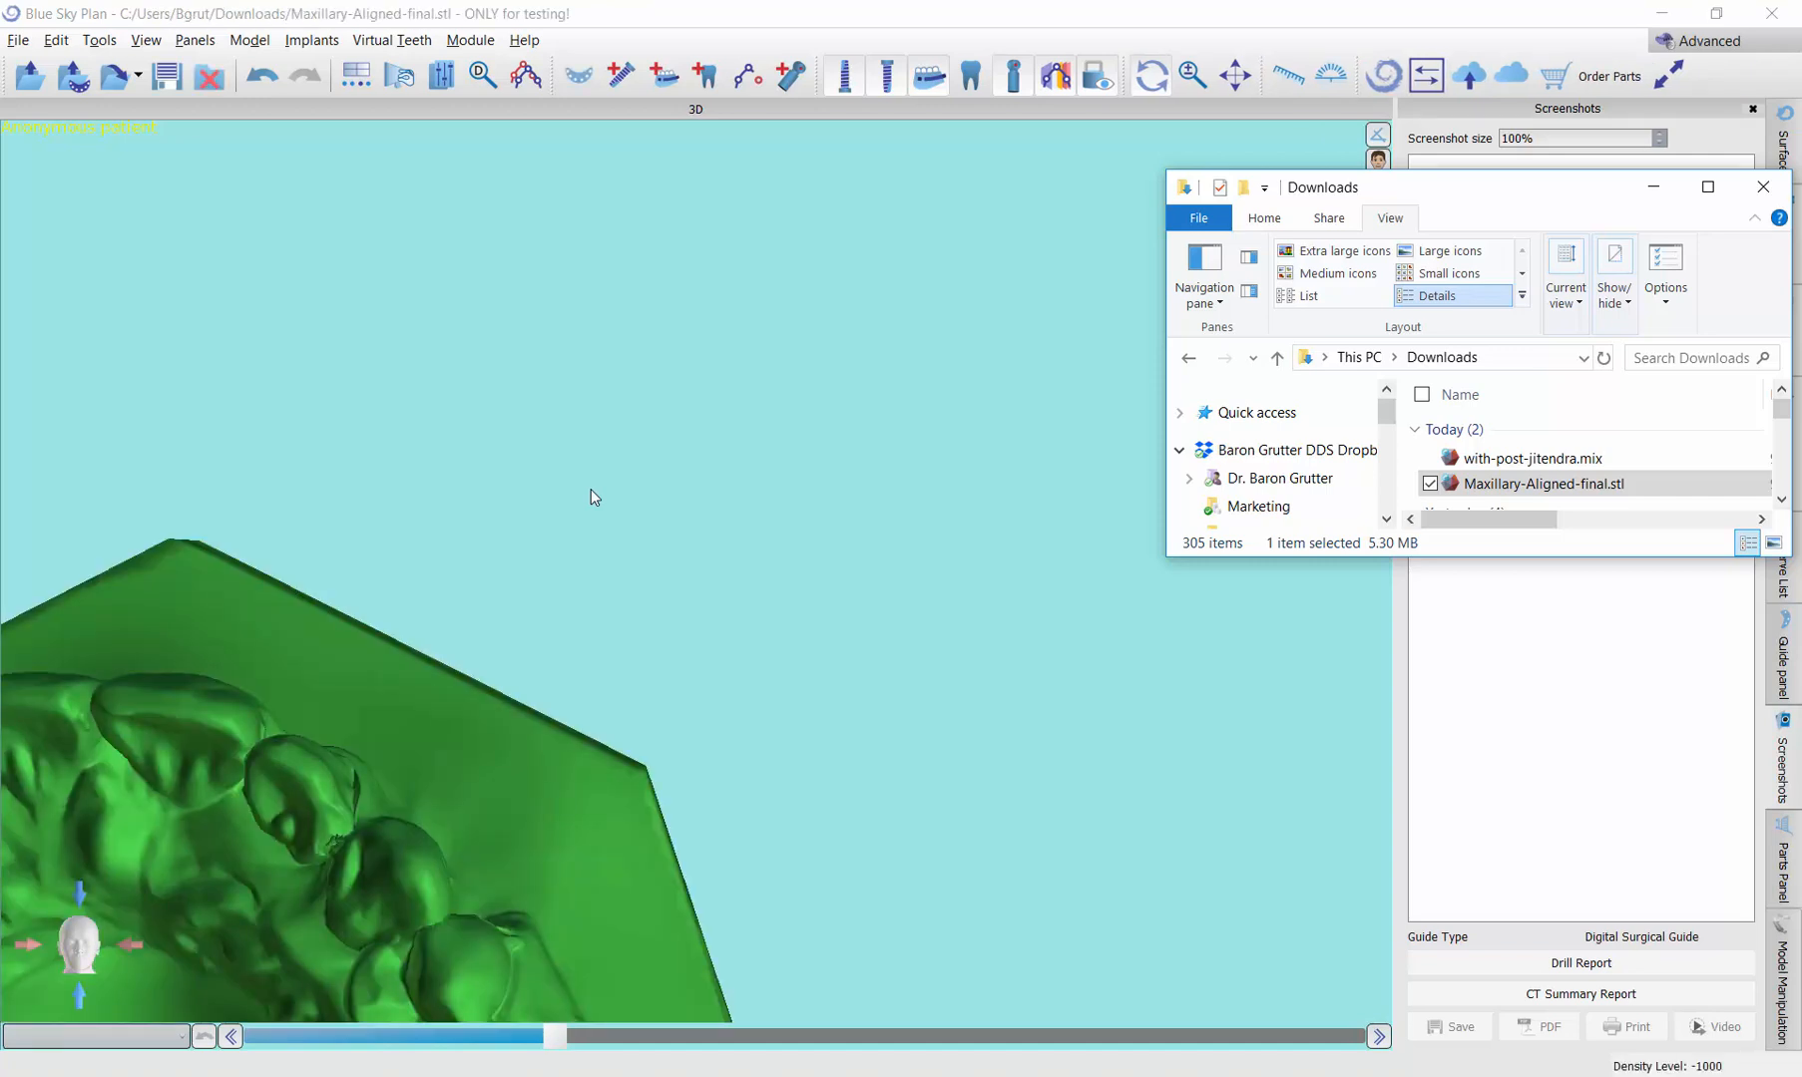
pyautogui.click(456, 510)
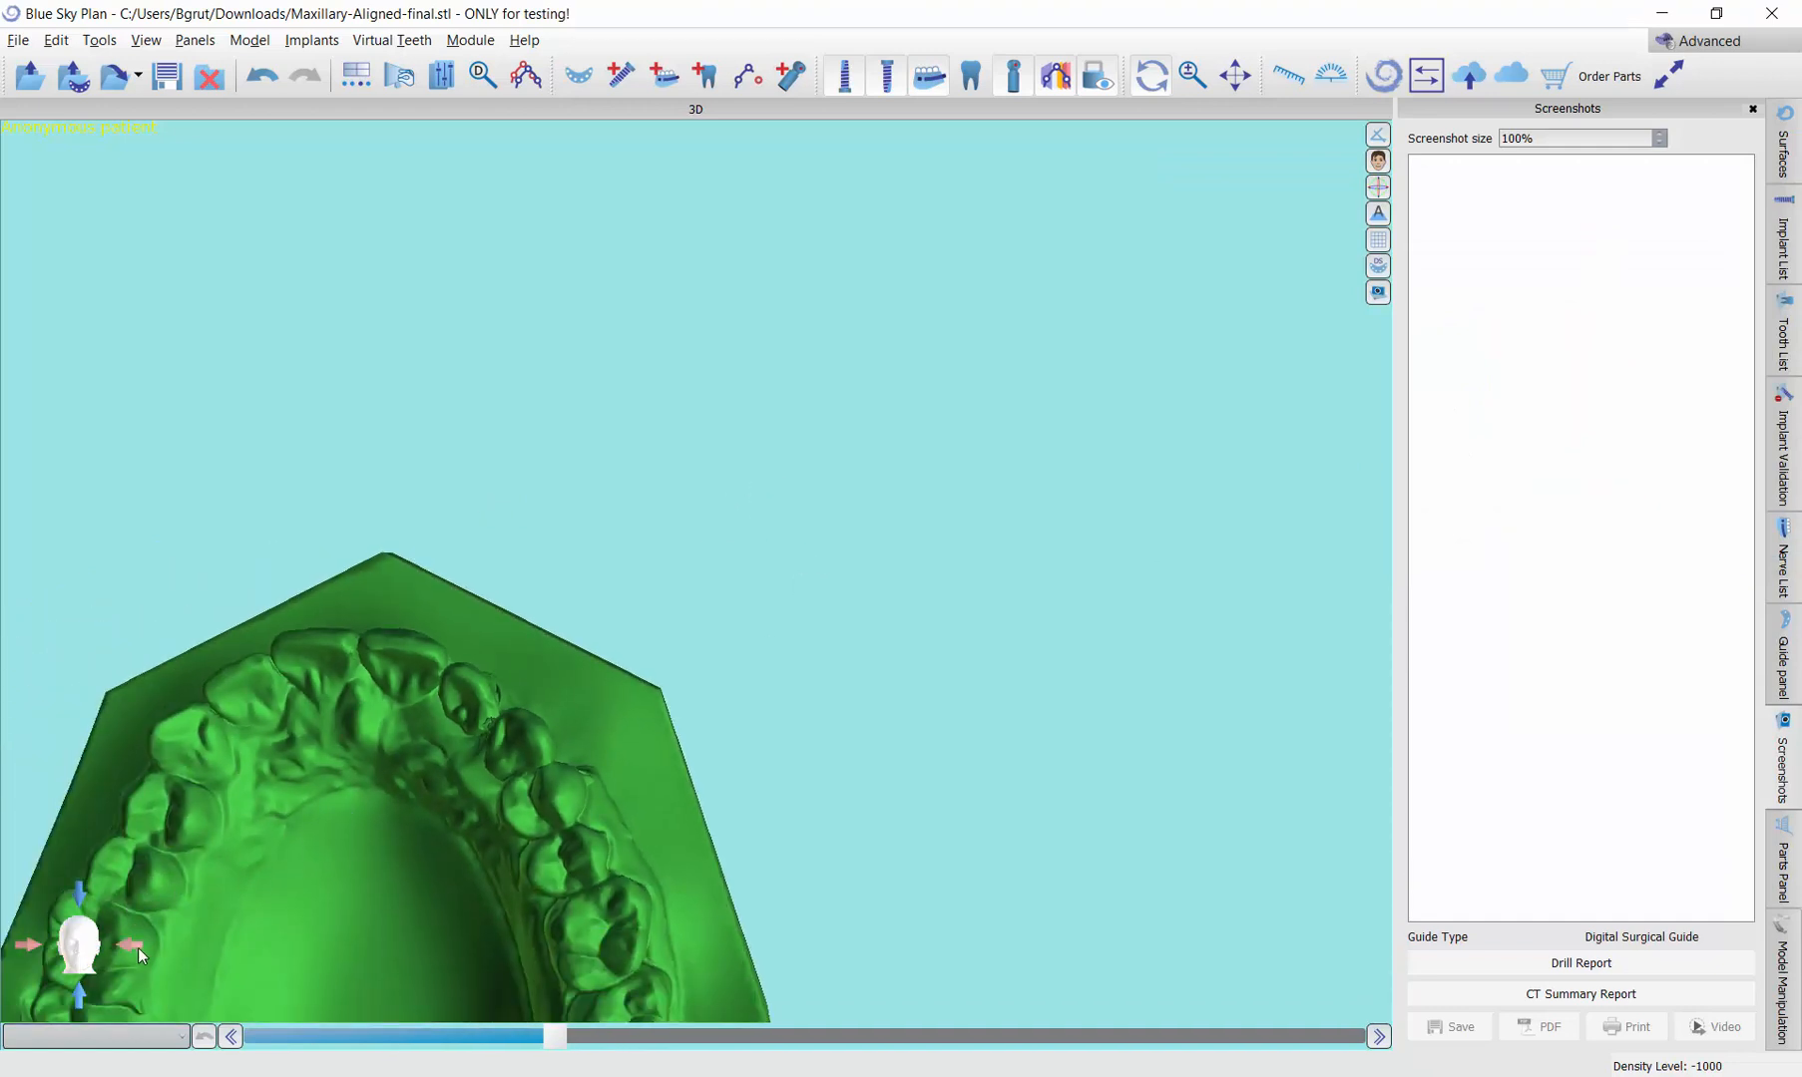
pyautogui.click(138, 950)
pyautogui.click(31, 945)
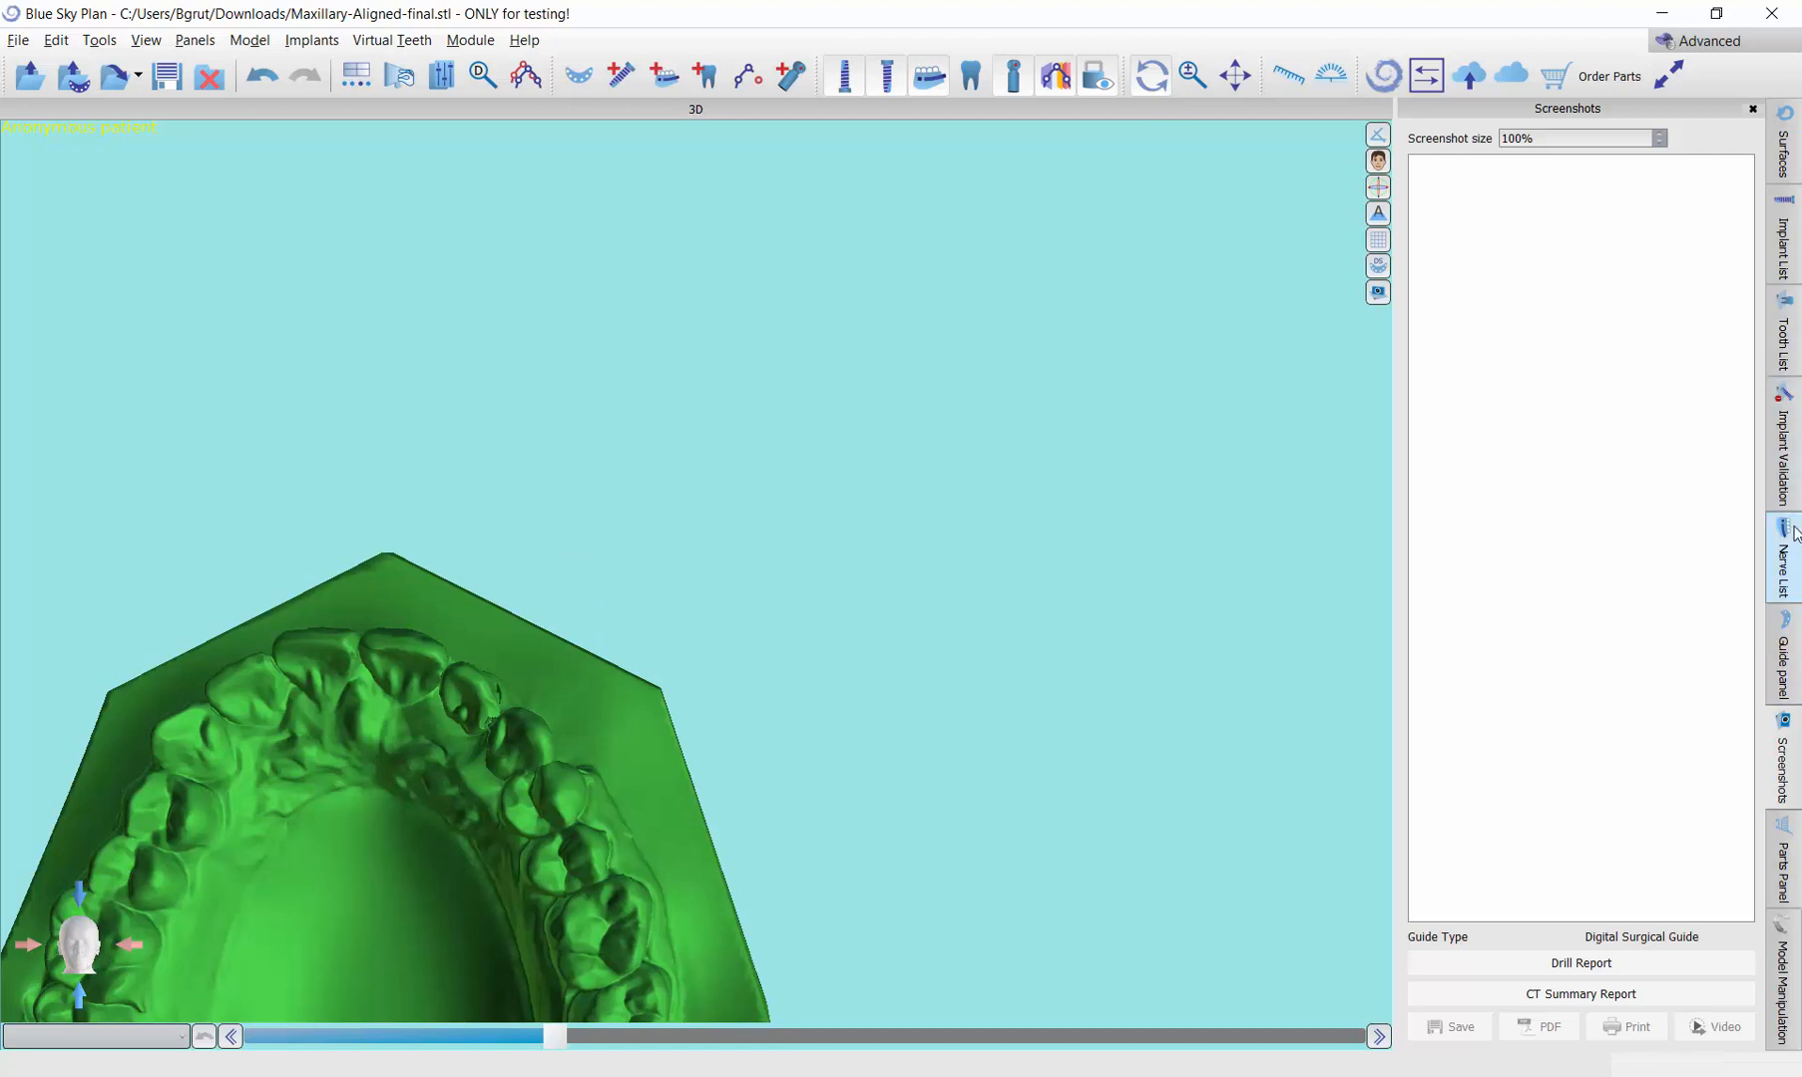
# Step: Start manual position adjustment for the maxillary model and move it to the centre of the 3D view as seen from the biting side
pyautogui.click(1786, 962)
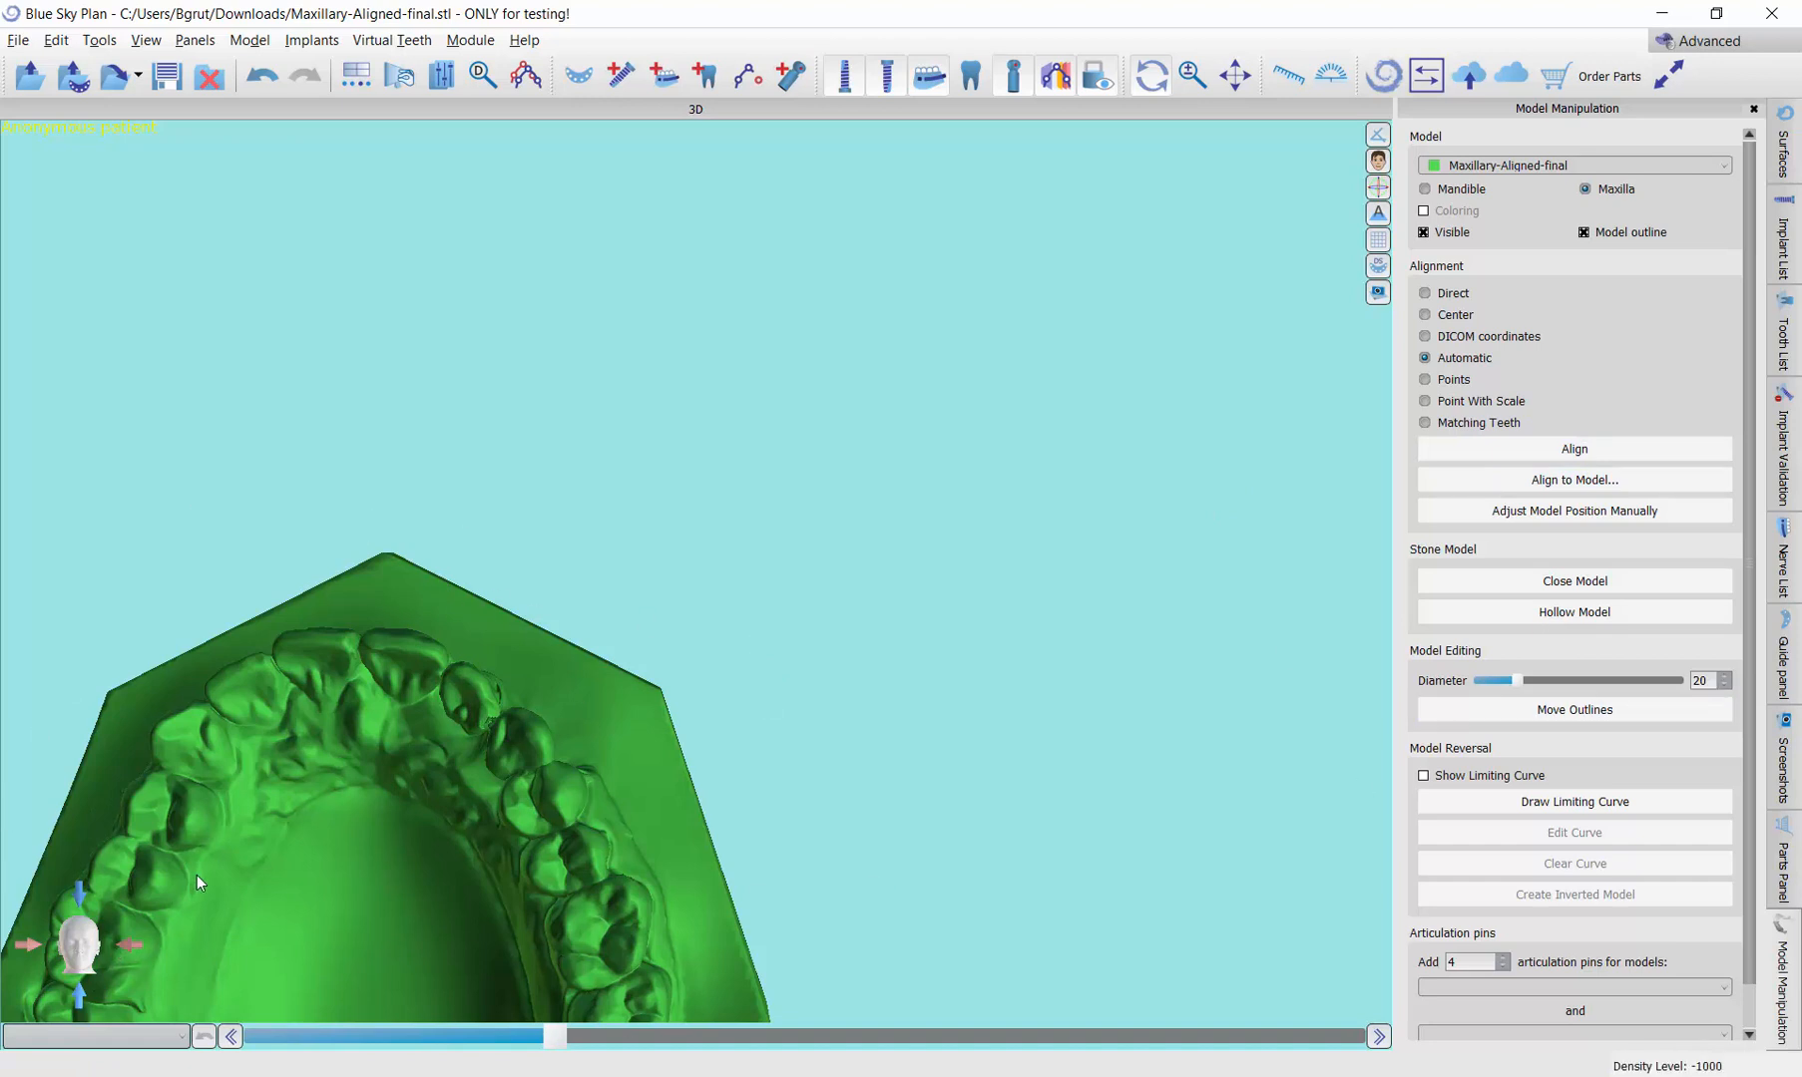
pyautogui.click(1558, 513)
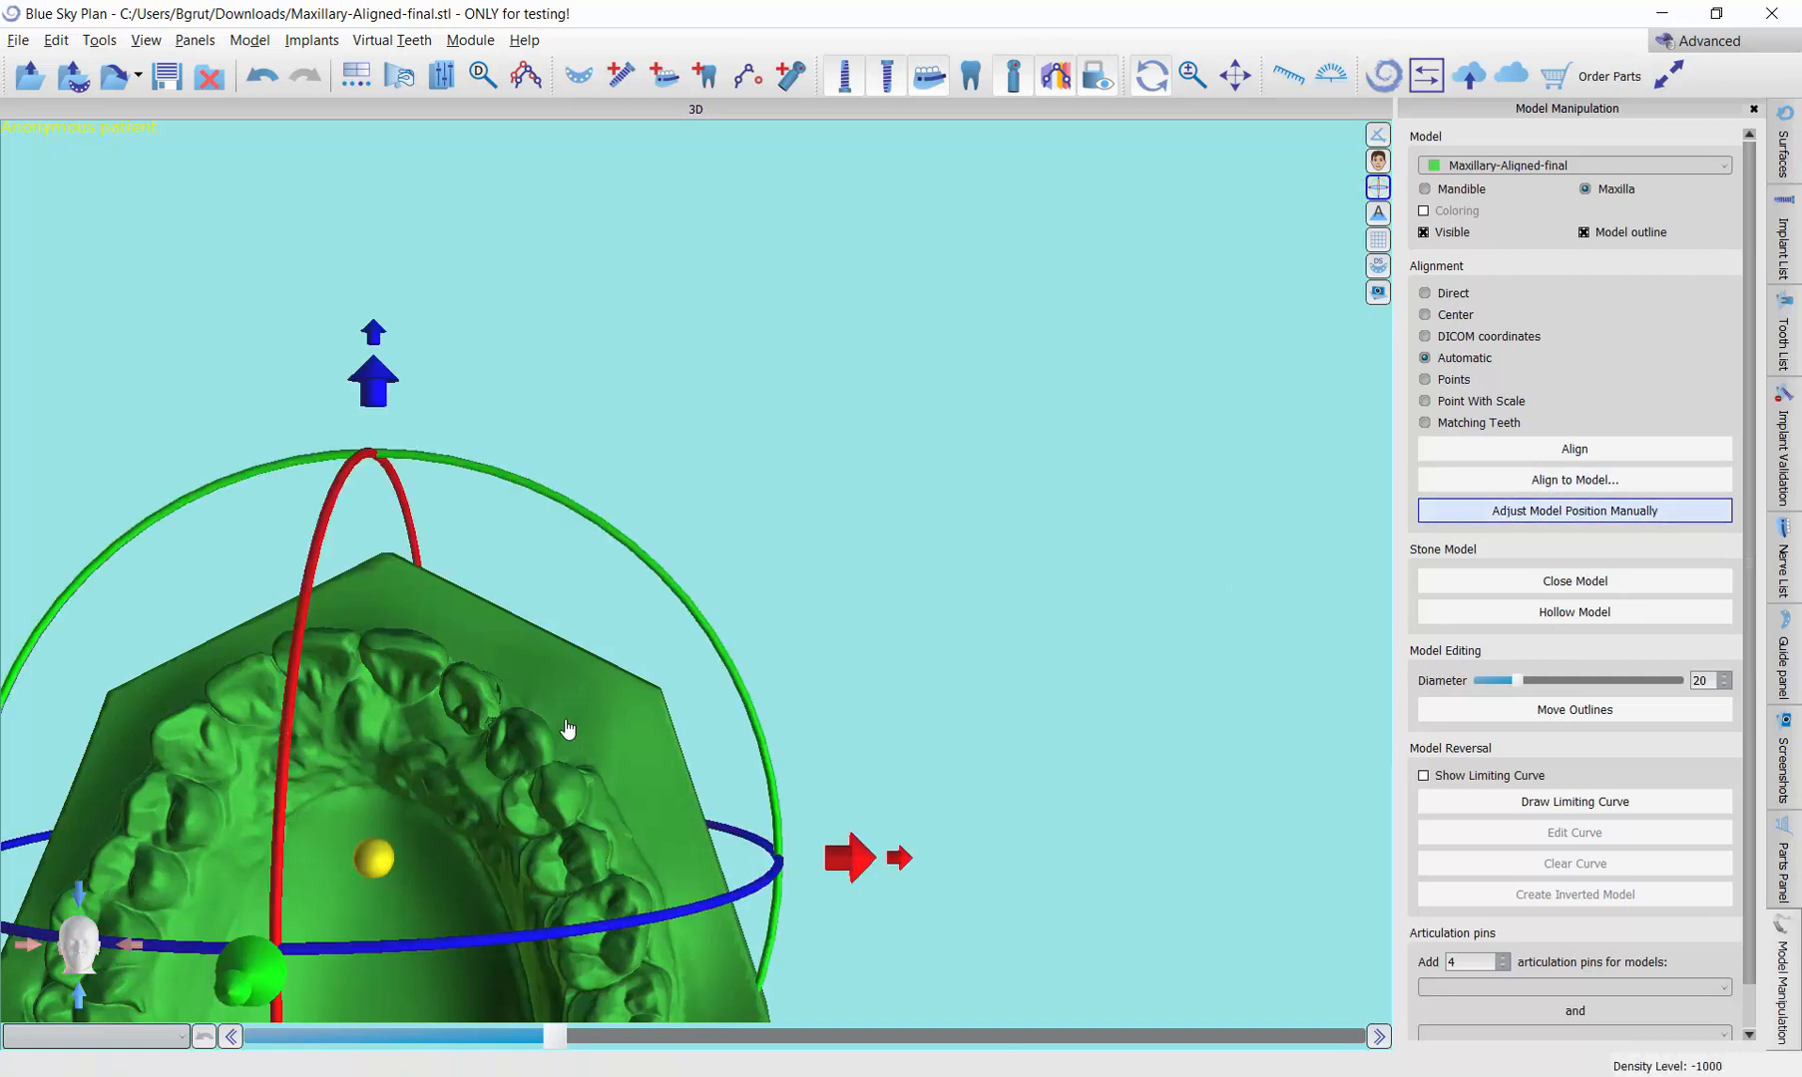
pyautogui.moveTo(565, 721); pyautogui.dragTo(902, 436, button='middle')
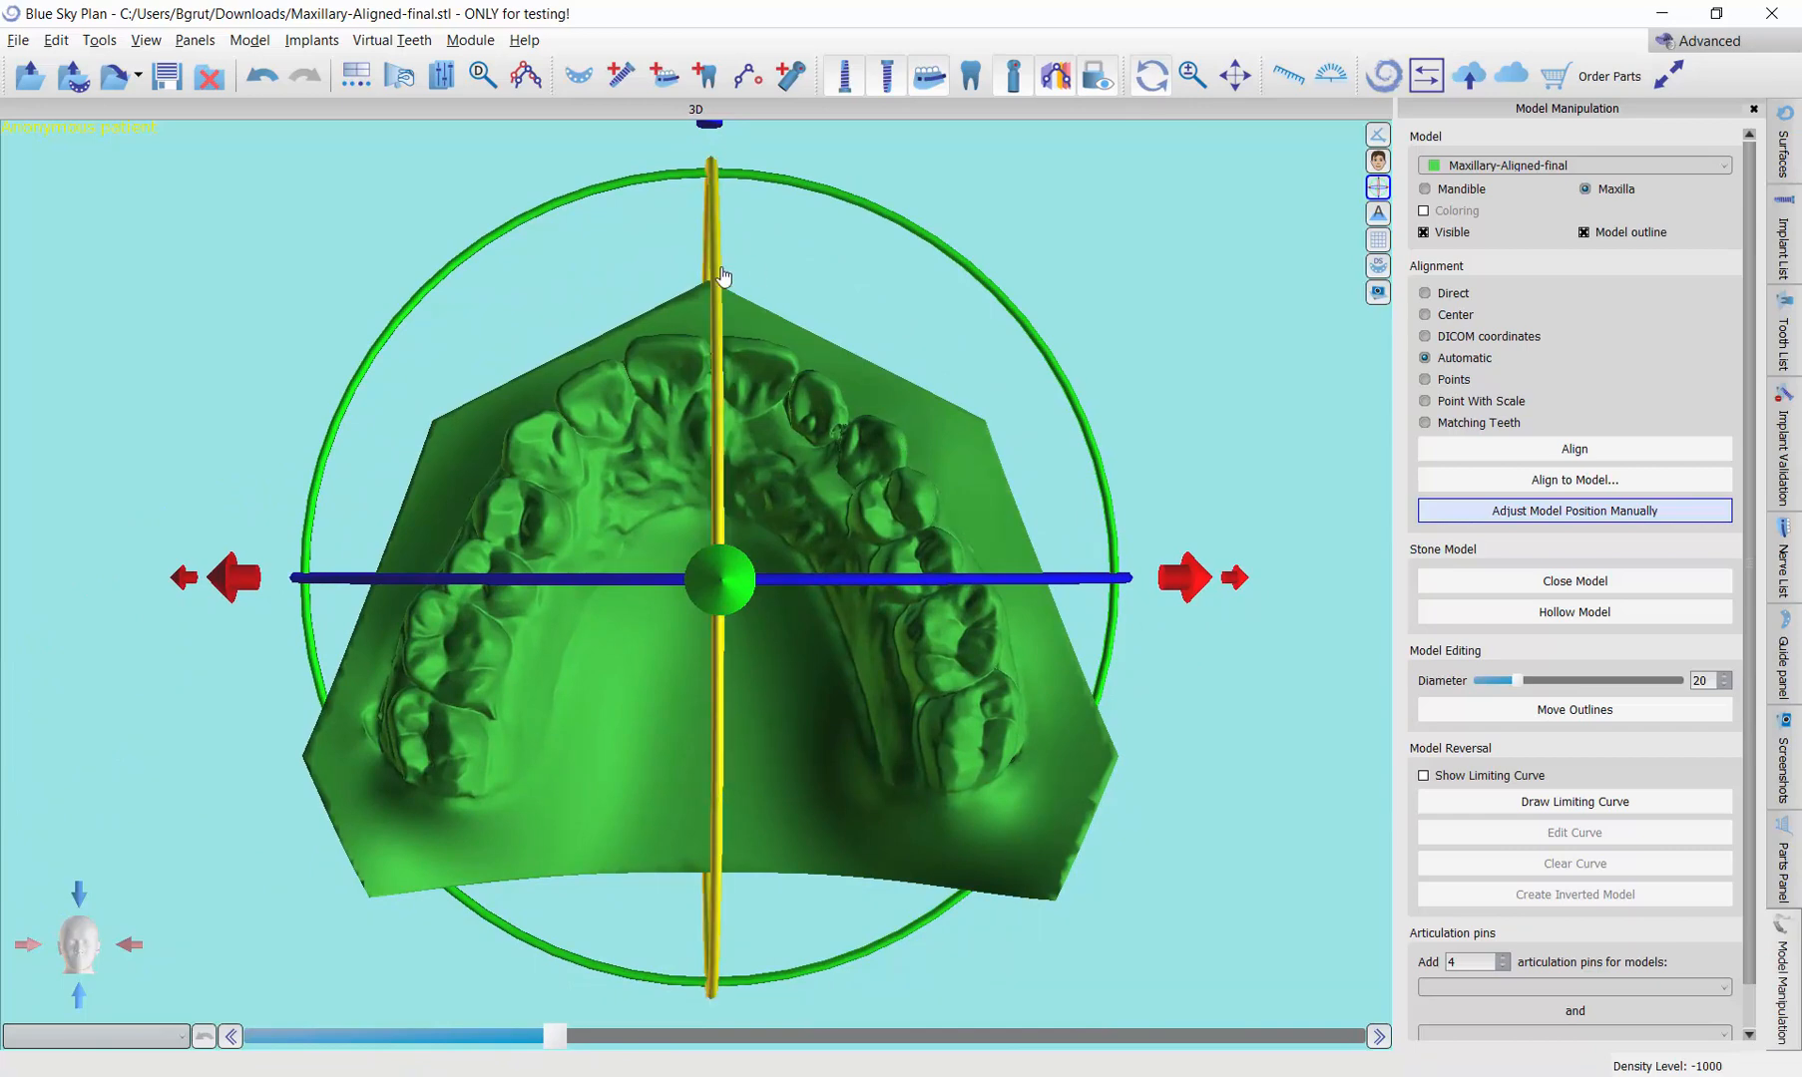
pyautogui.moveTo(875, 377); pyautogui.dragTo(1161, 367)
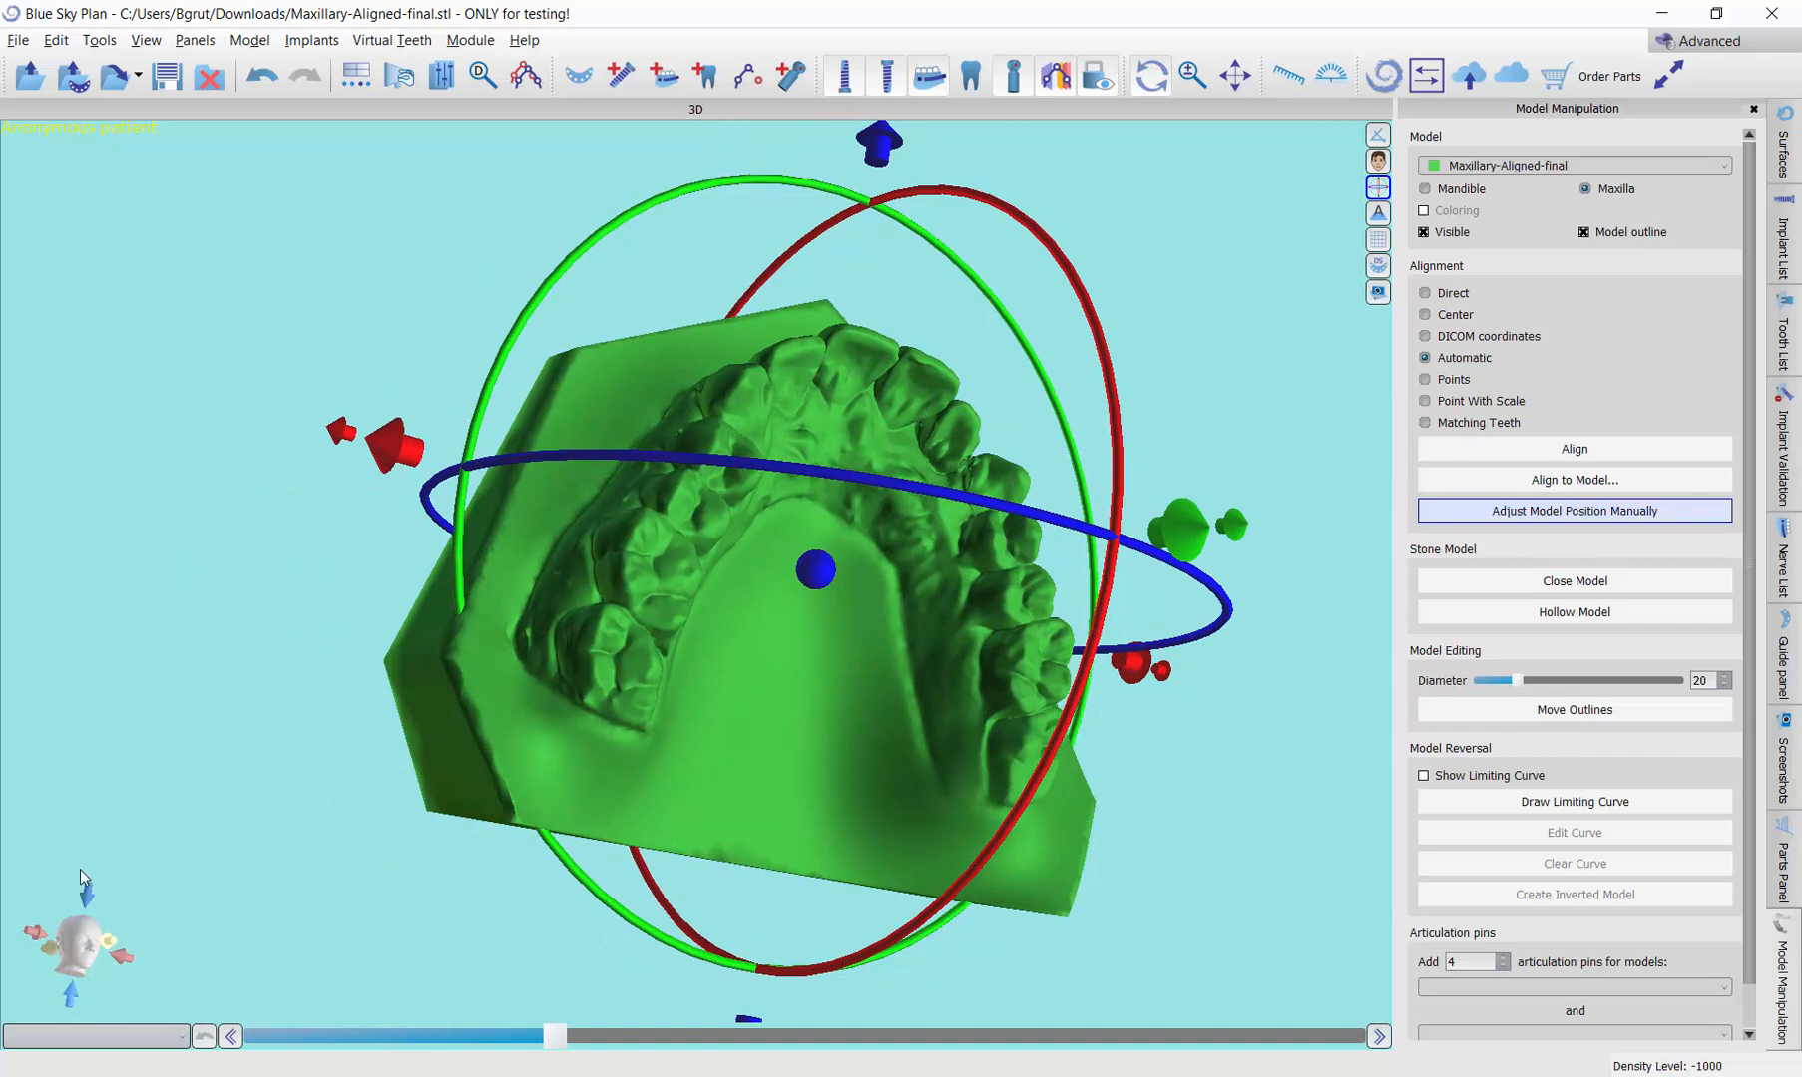
pyautogui.click(112, 947)
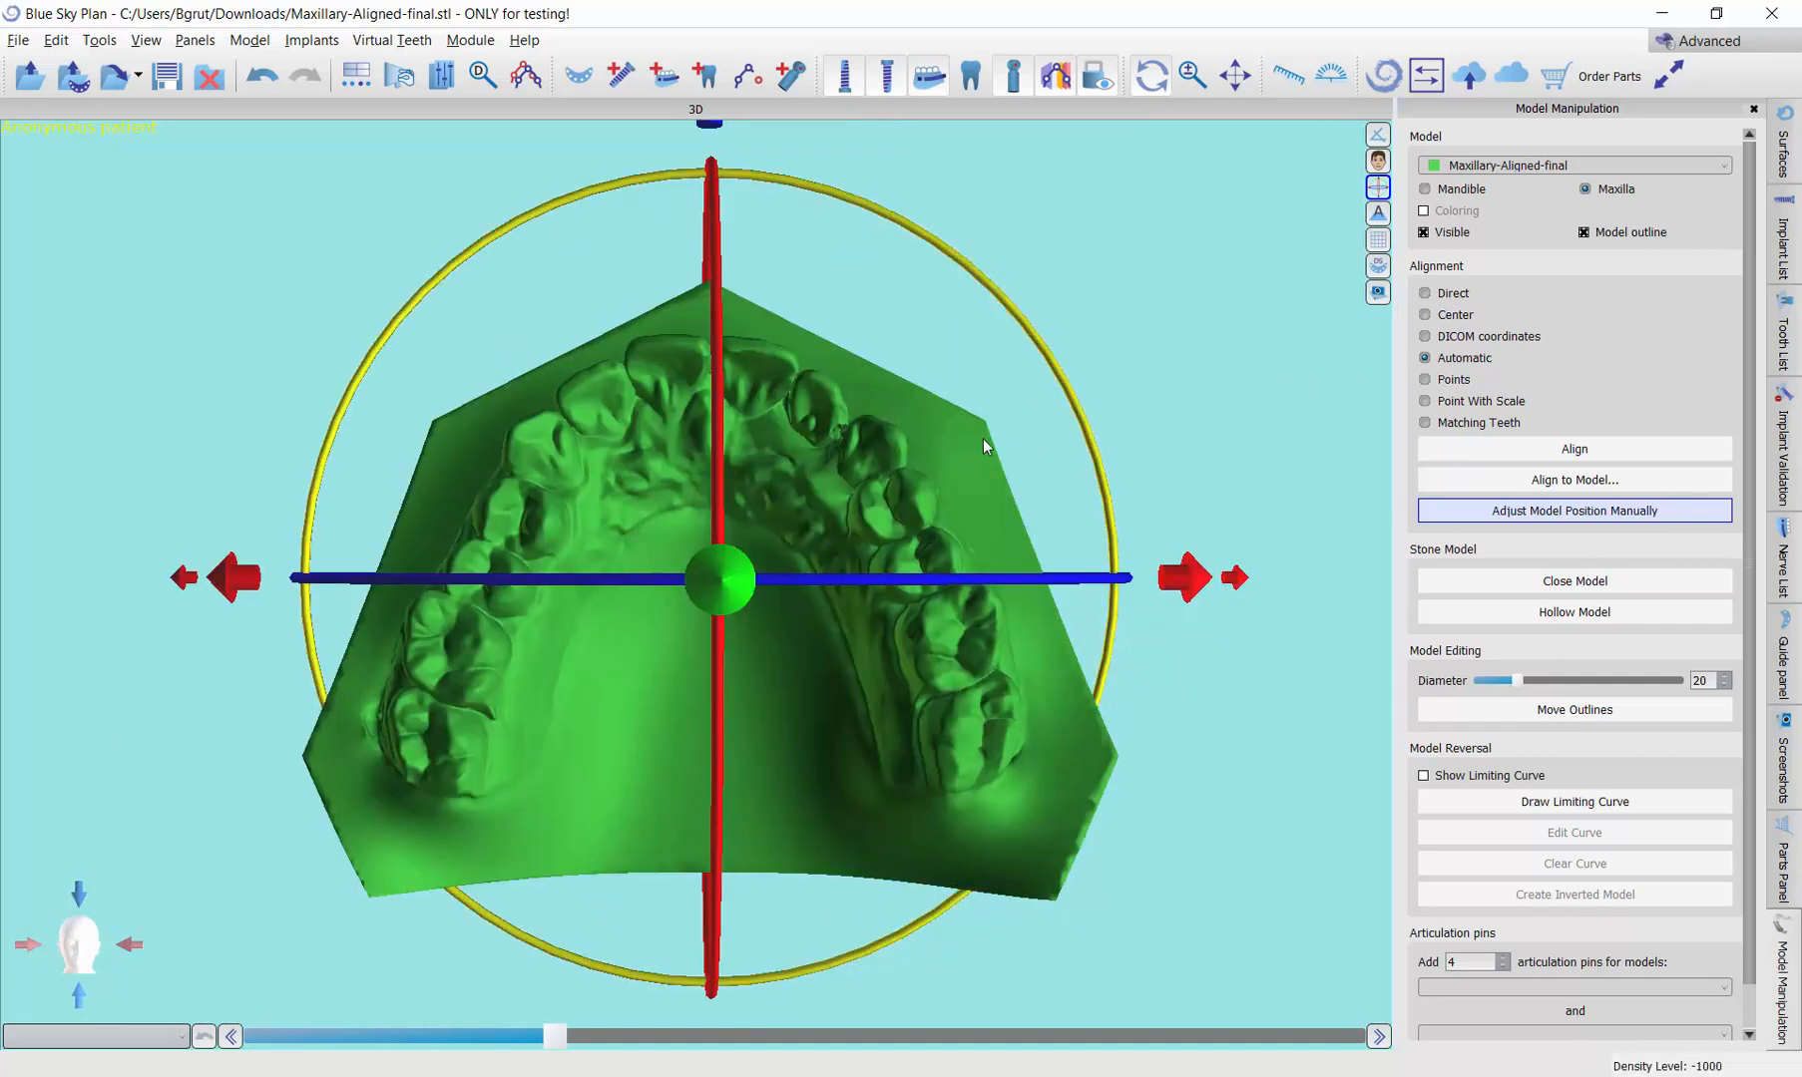
pyautogui.moveTo(953, 454); pyautogui.dragTo(922, 431)
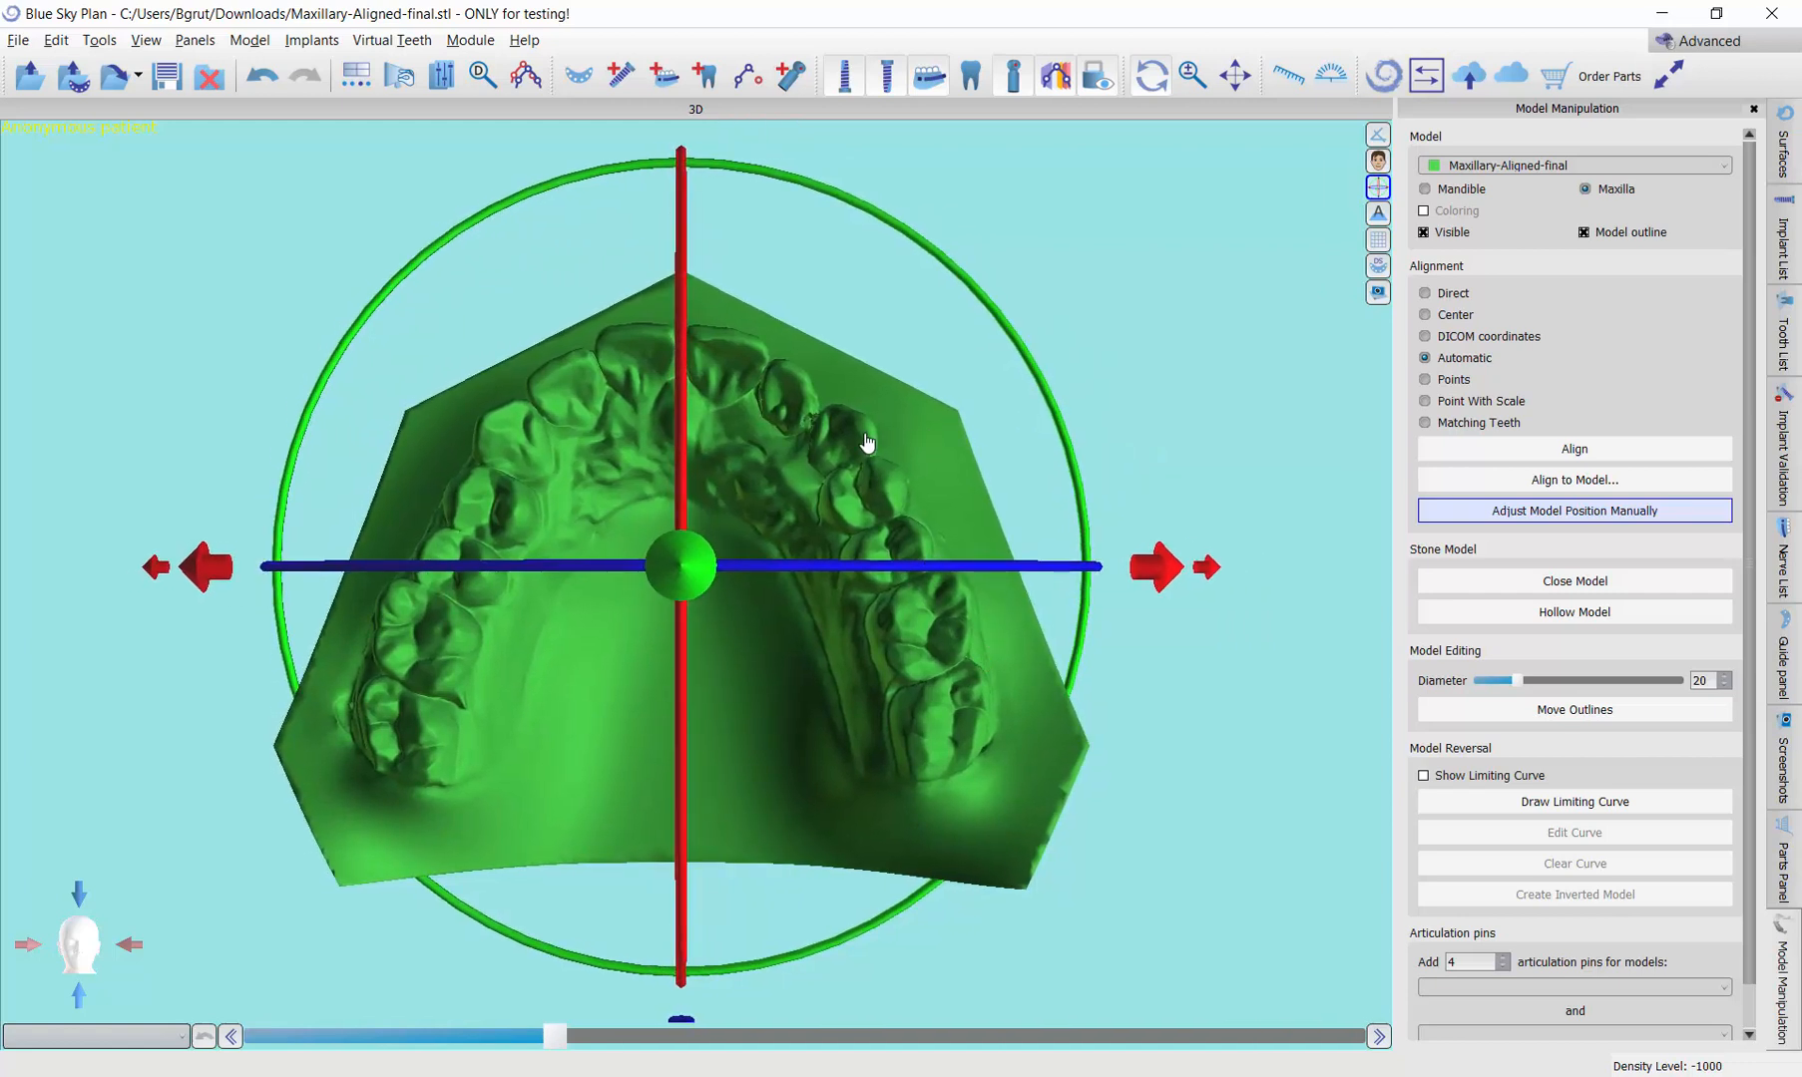
pyautogui.moveTo(853, 404); pyautogui.dragTo(854, 410, button='middle')
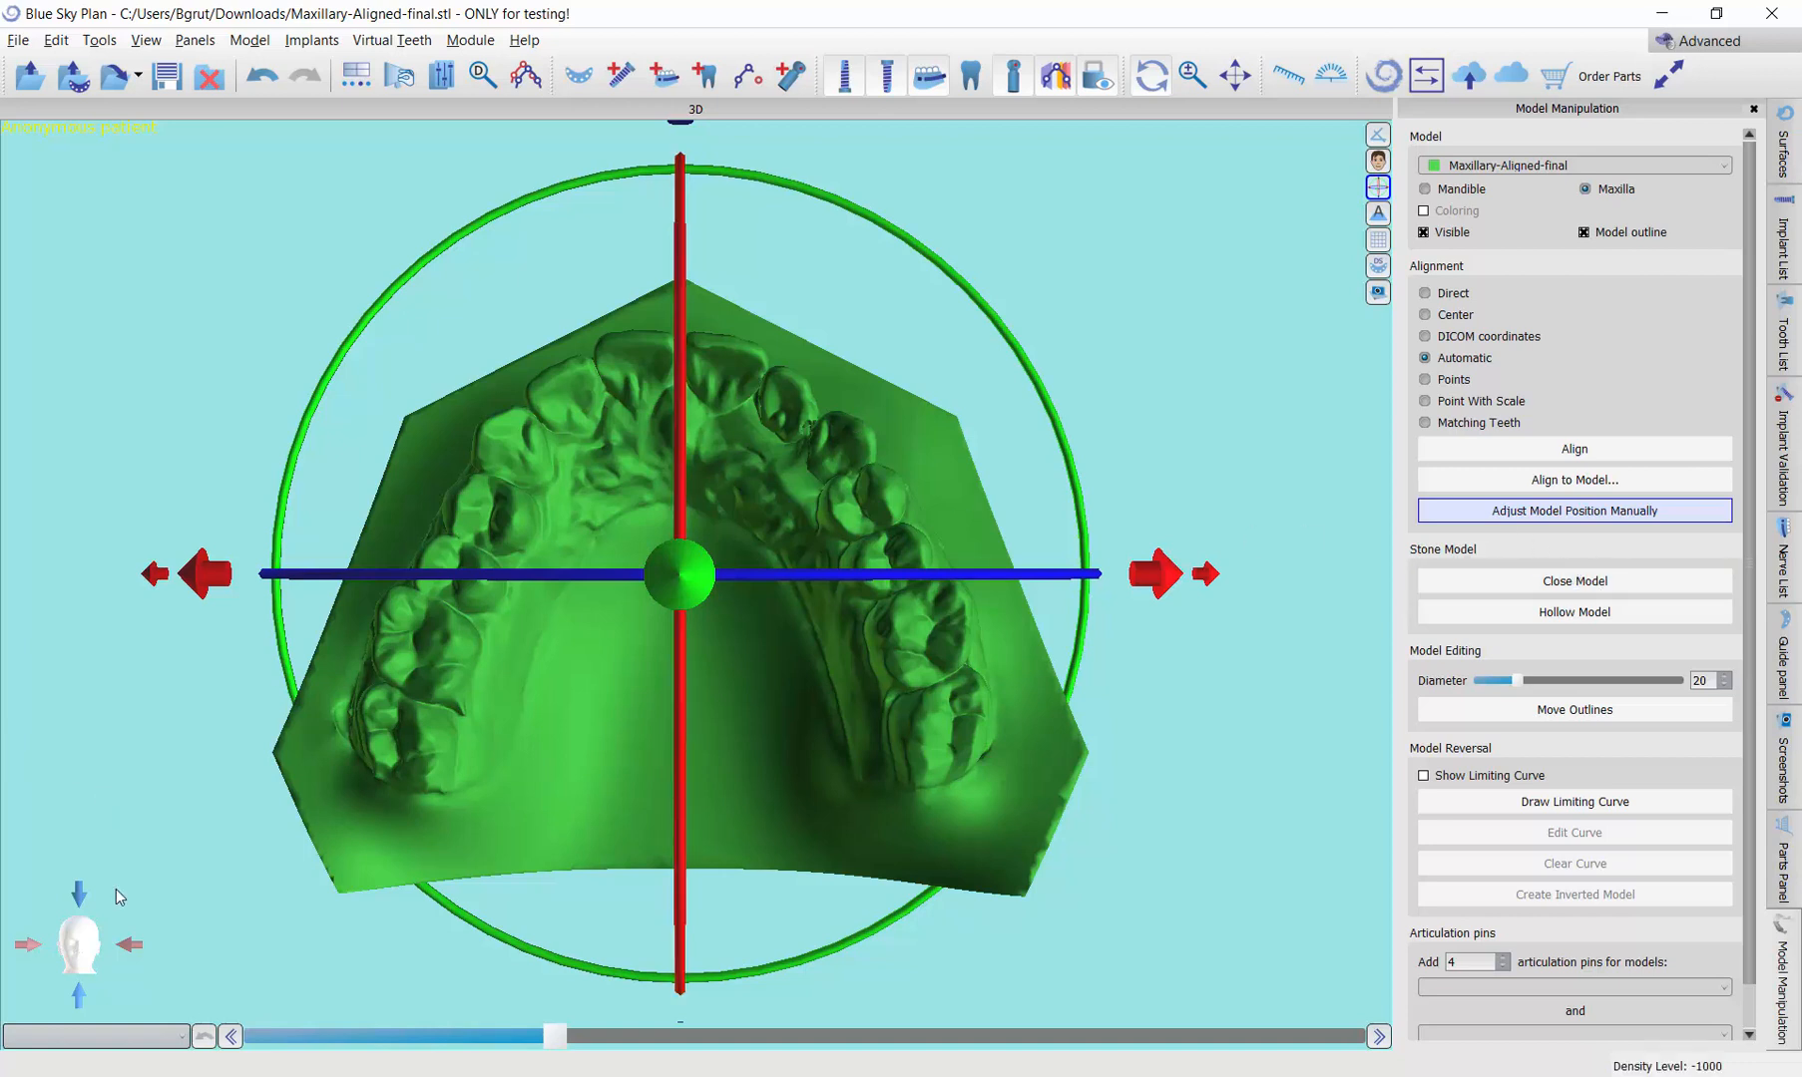
# Step: Raise the maxillary model to the centre of the frontal view and check its placement from the other standard directions
pyautogui.click(79, 894)
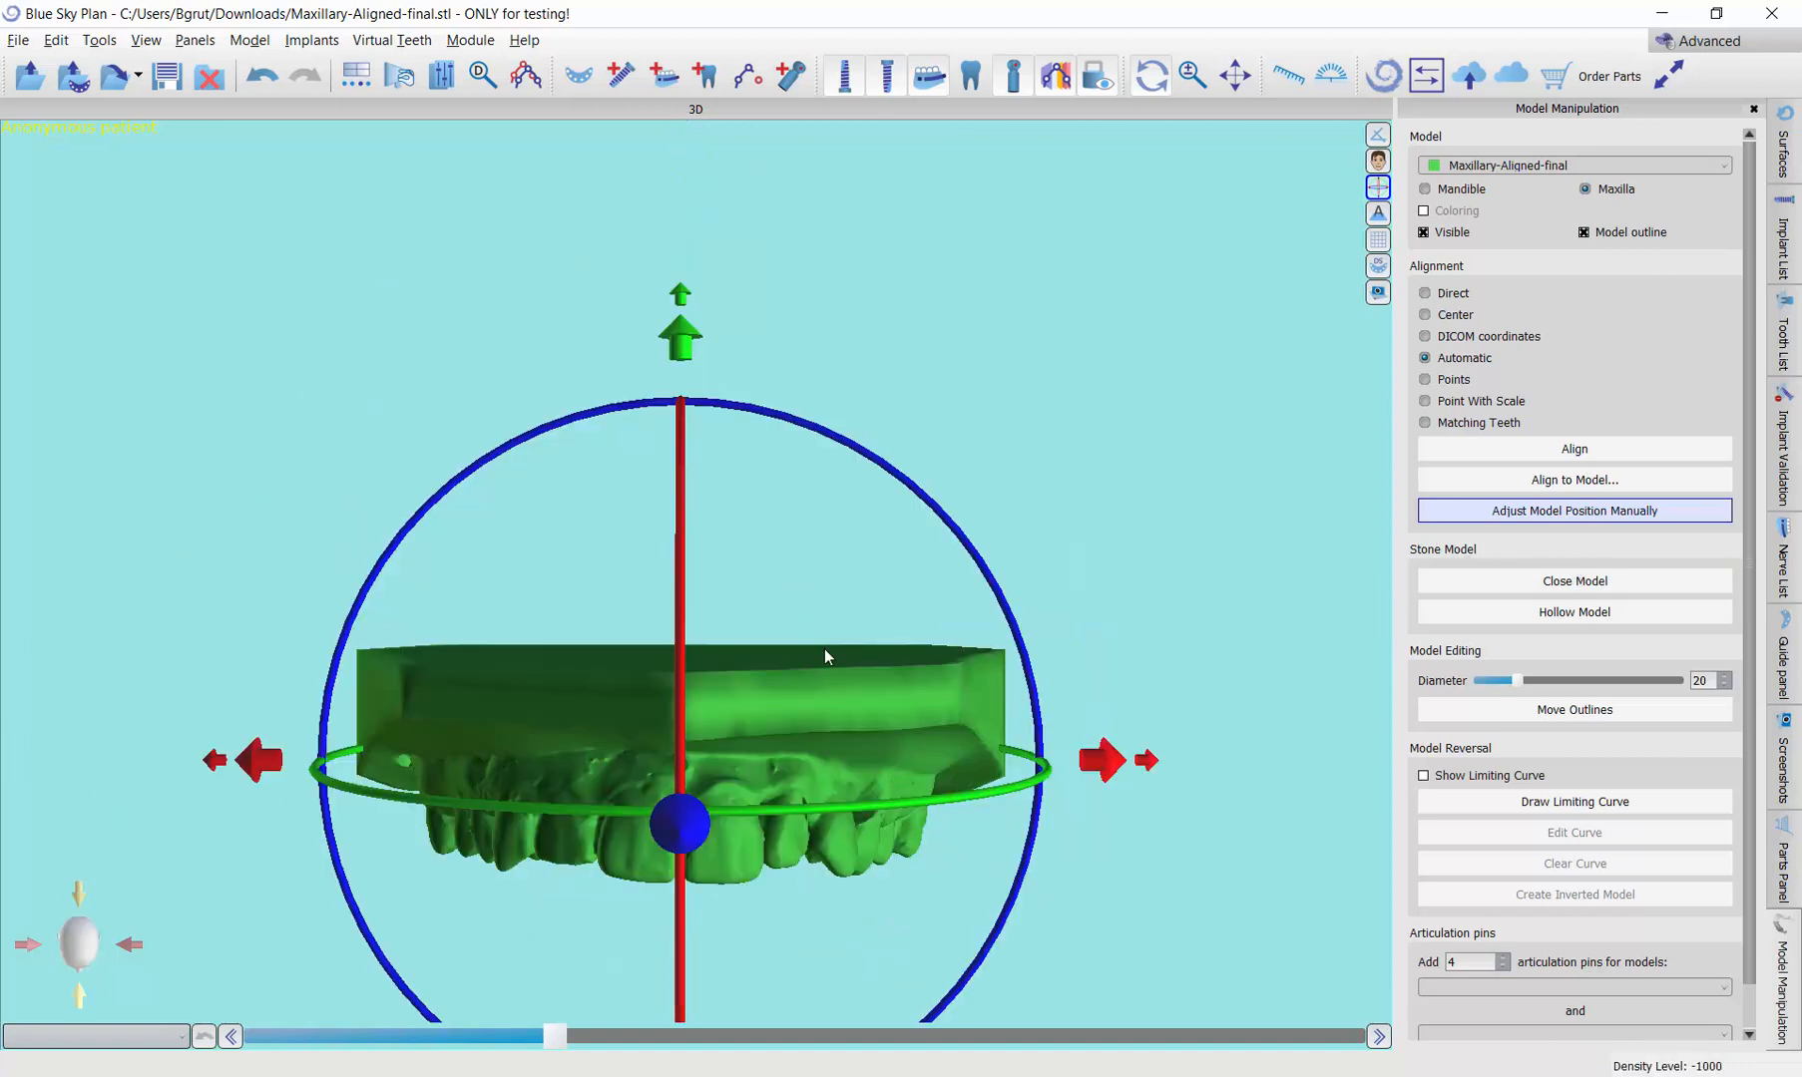
pyautogui.moveTo(785, 676); pyautogui.dragTo(784, 484, button='middle')
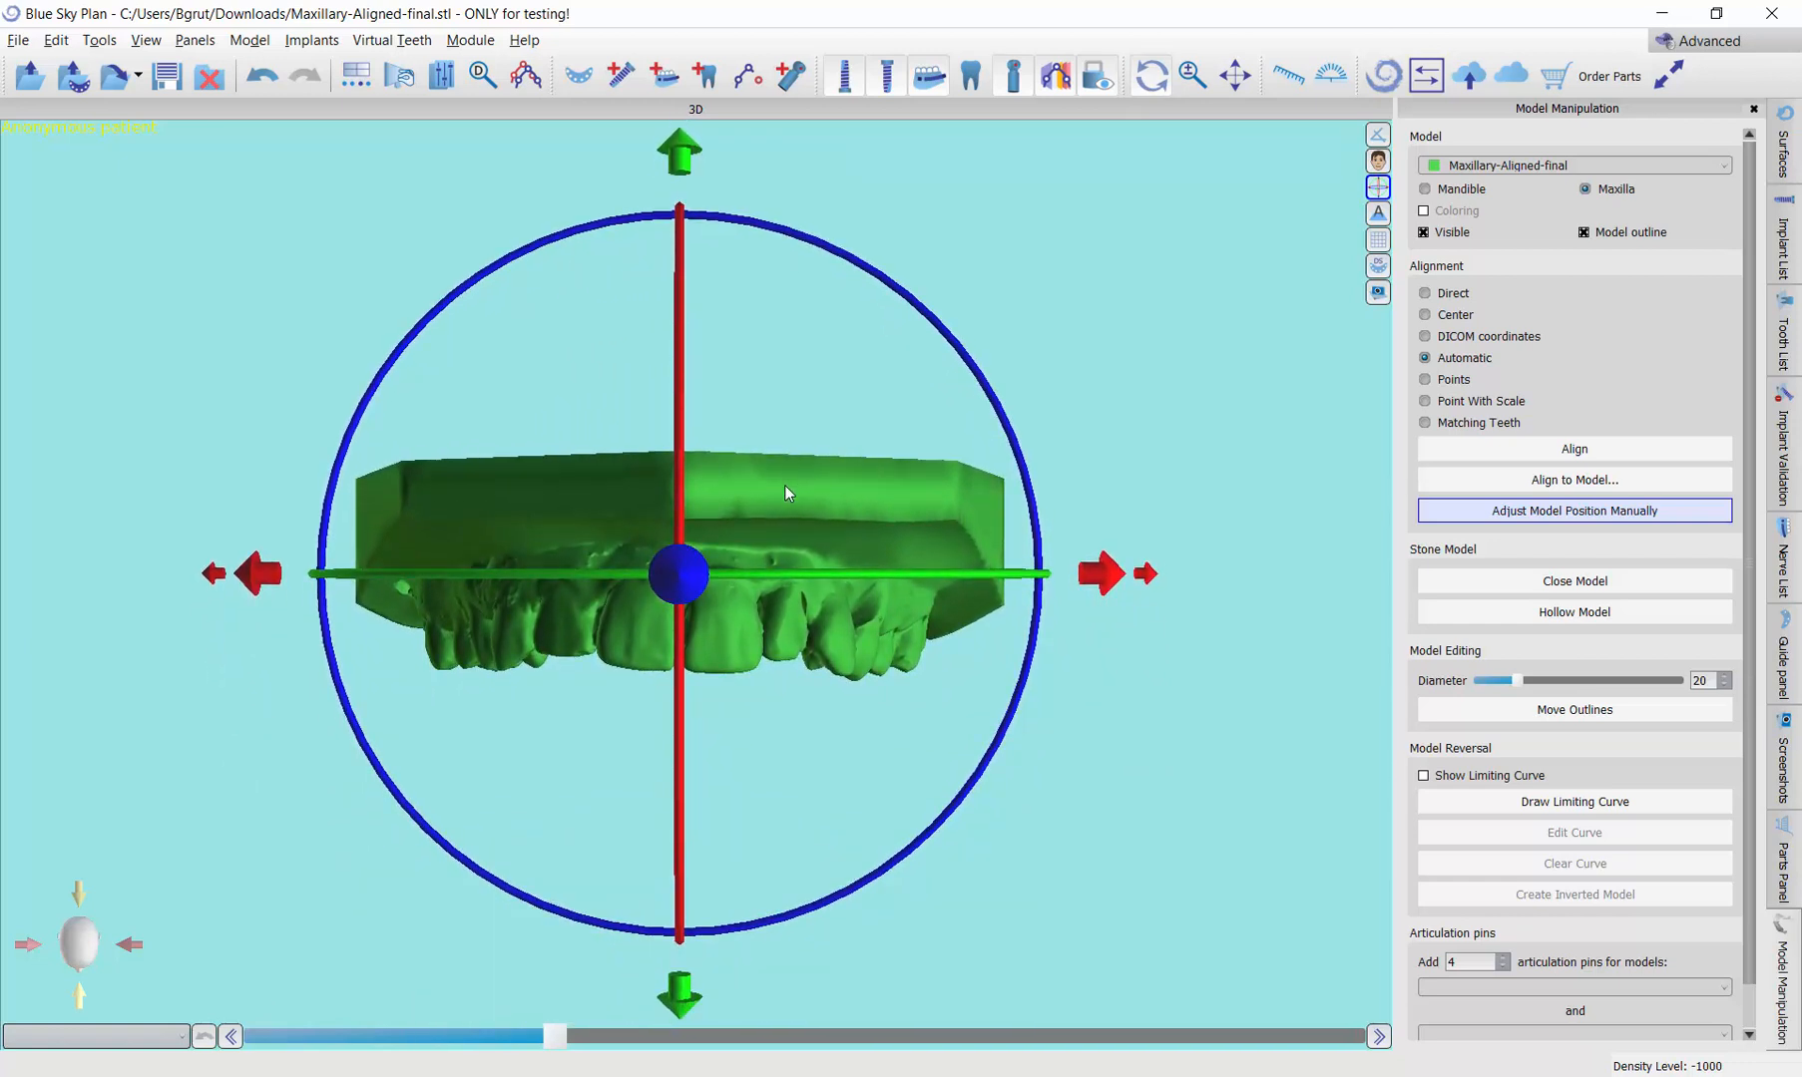
pyautogui.click(80, 996)
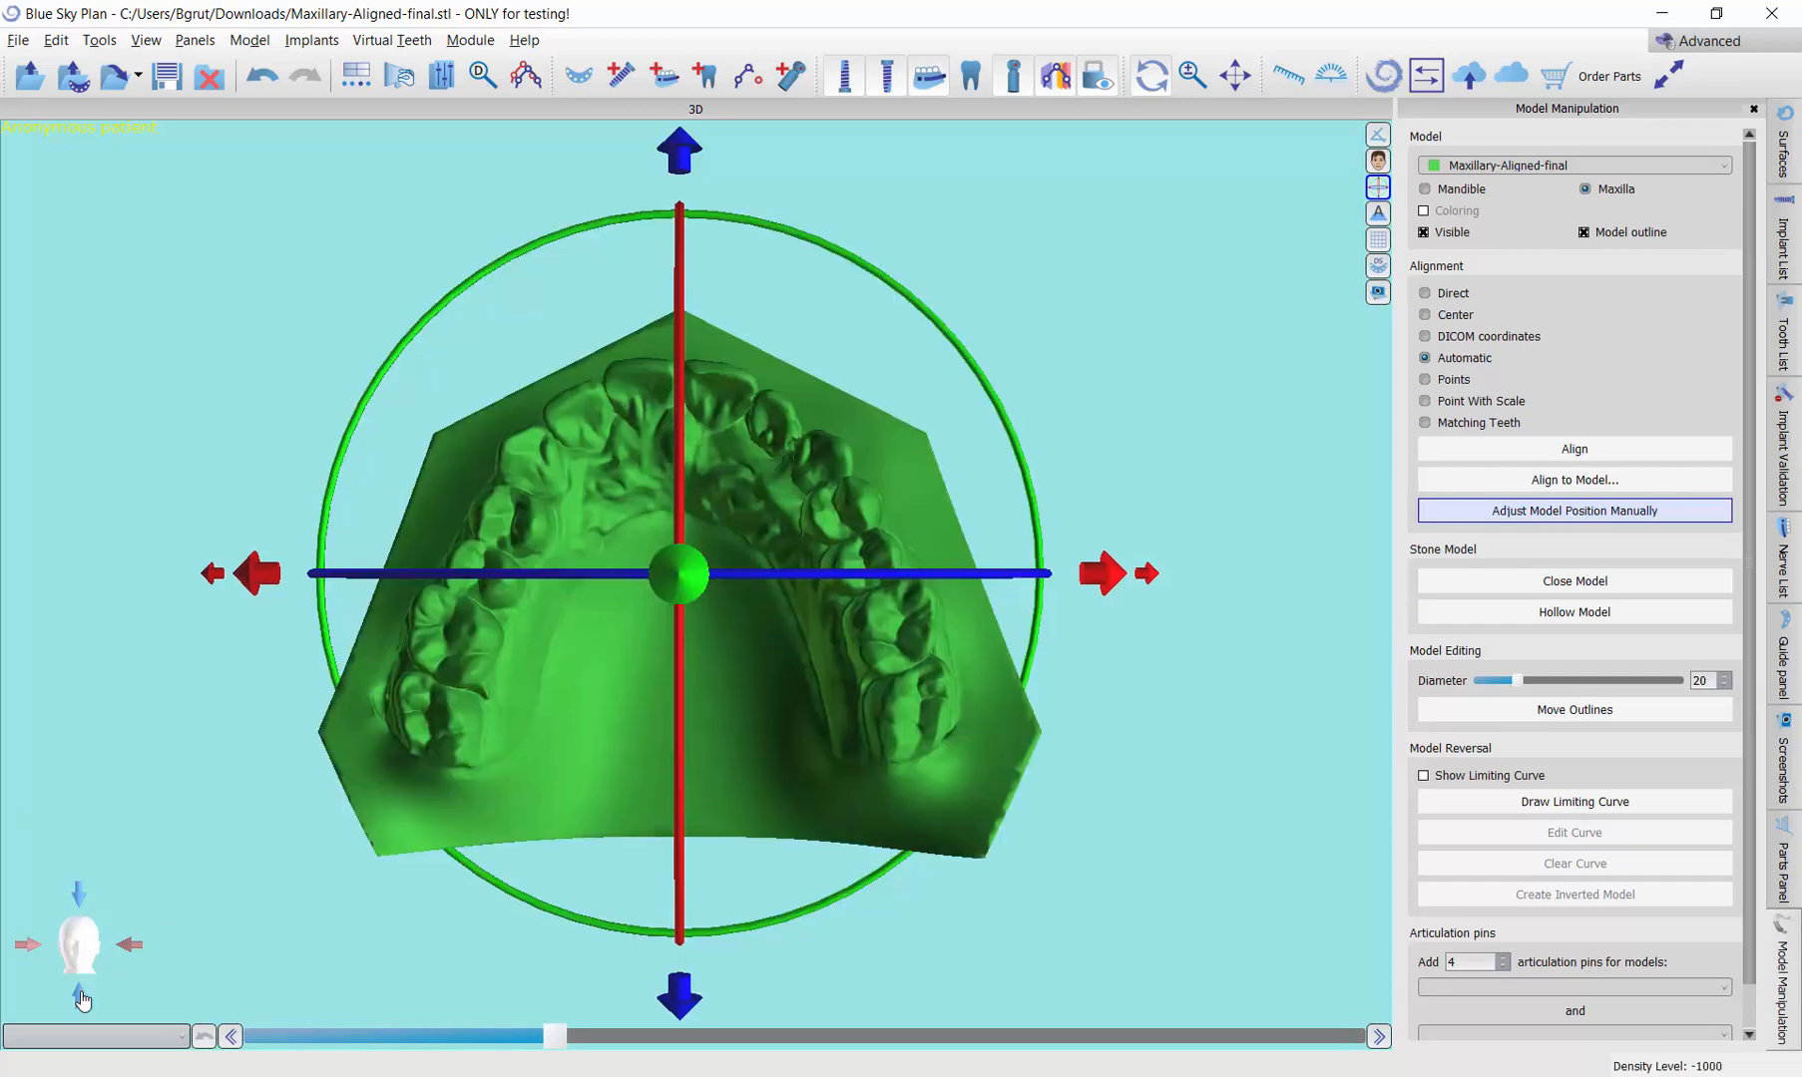
pyautogui.click(80, 996)
pyautogui.click(81, 996)
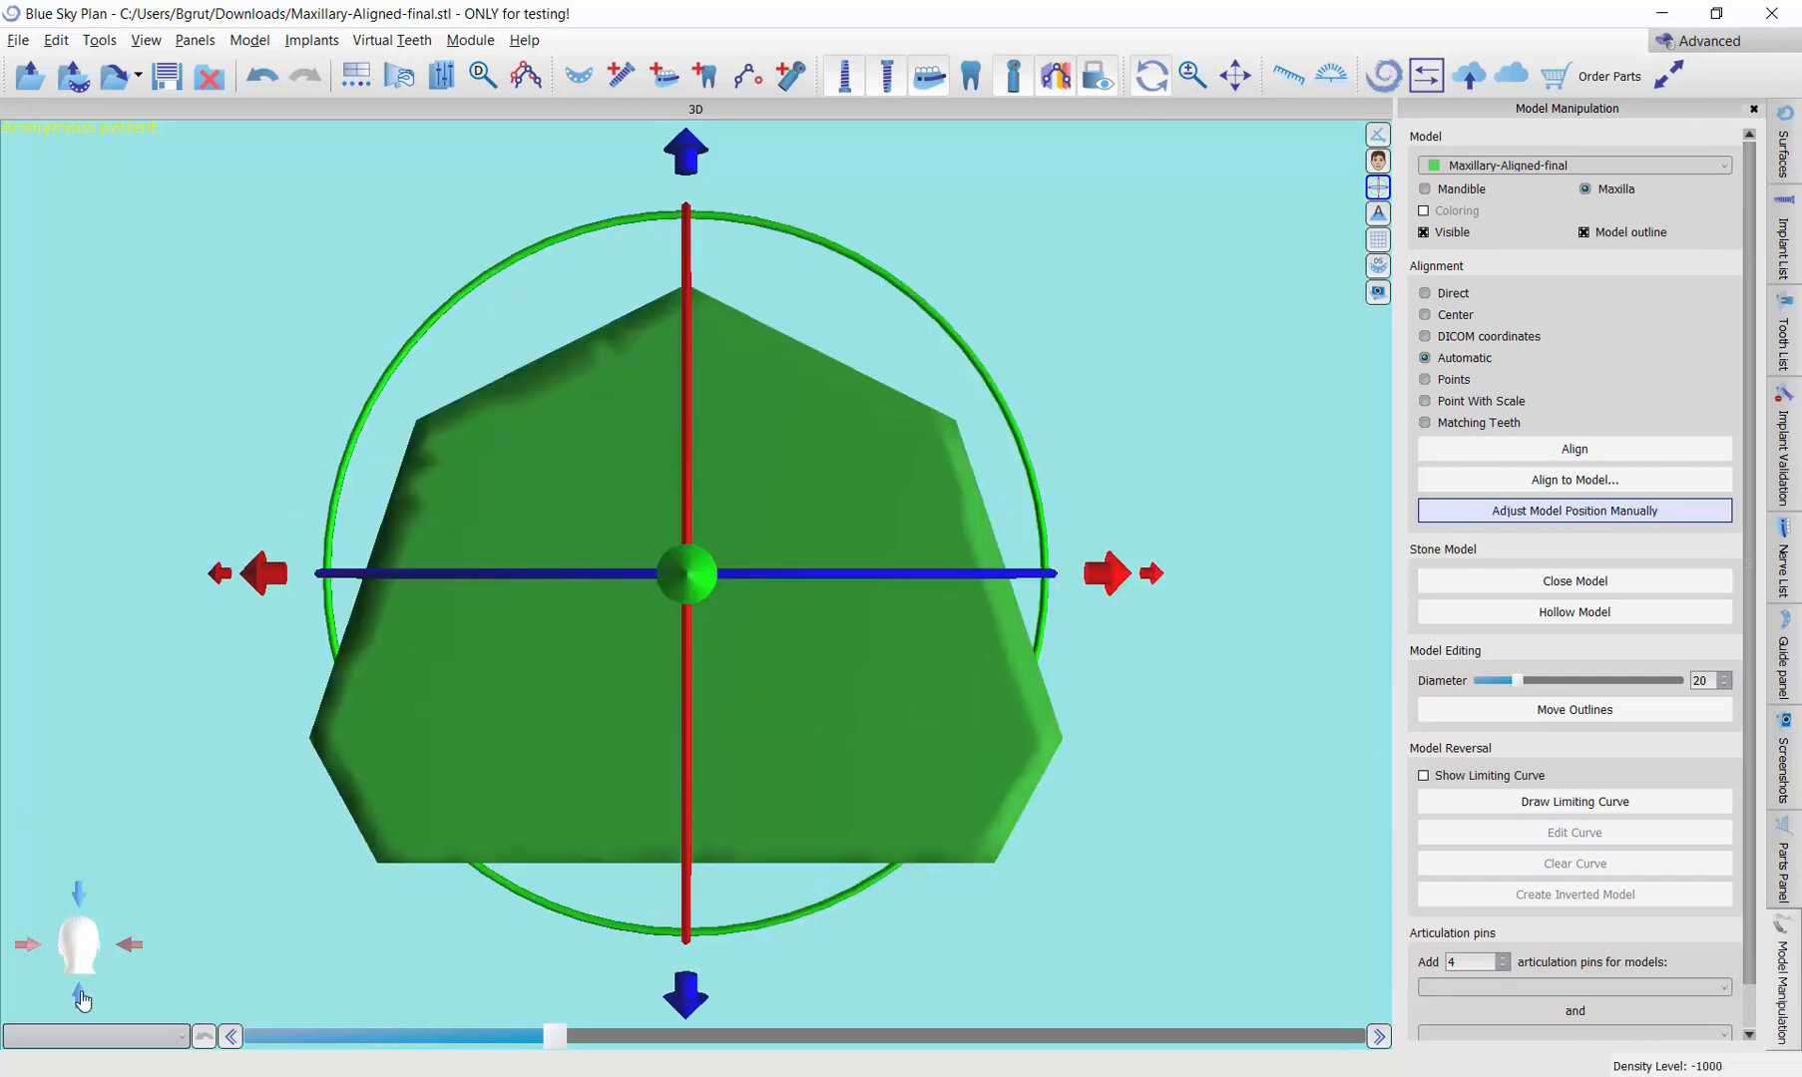
pyautogui.click(80, 996)
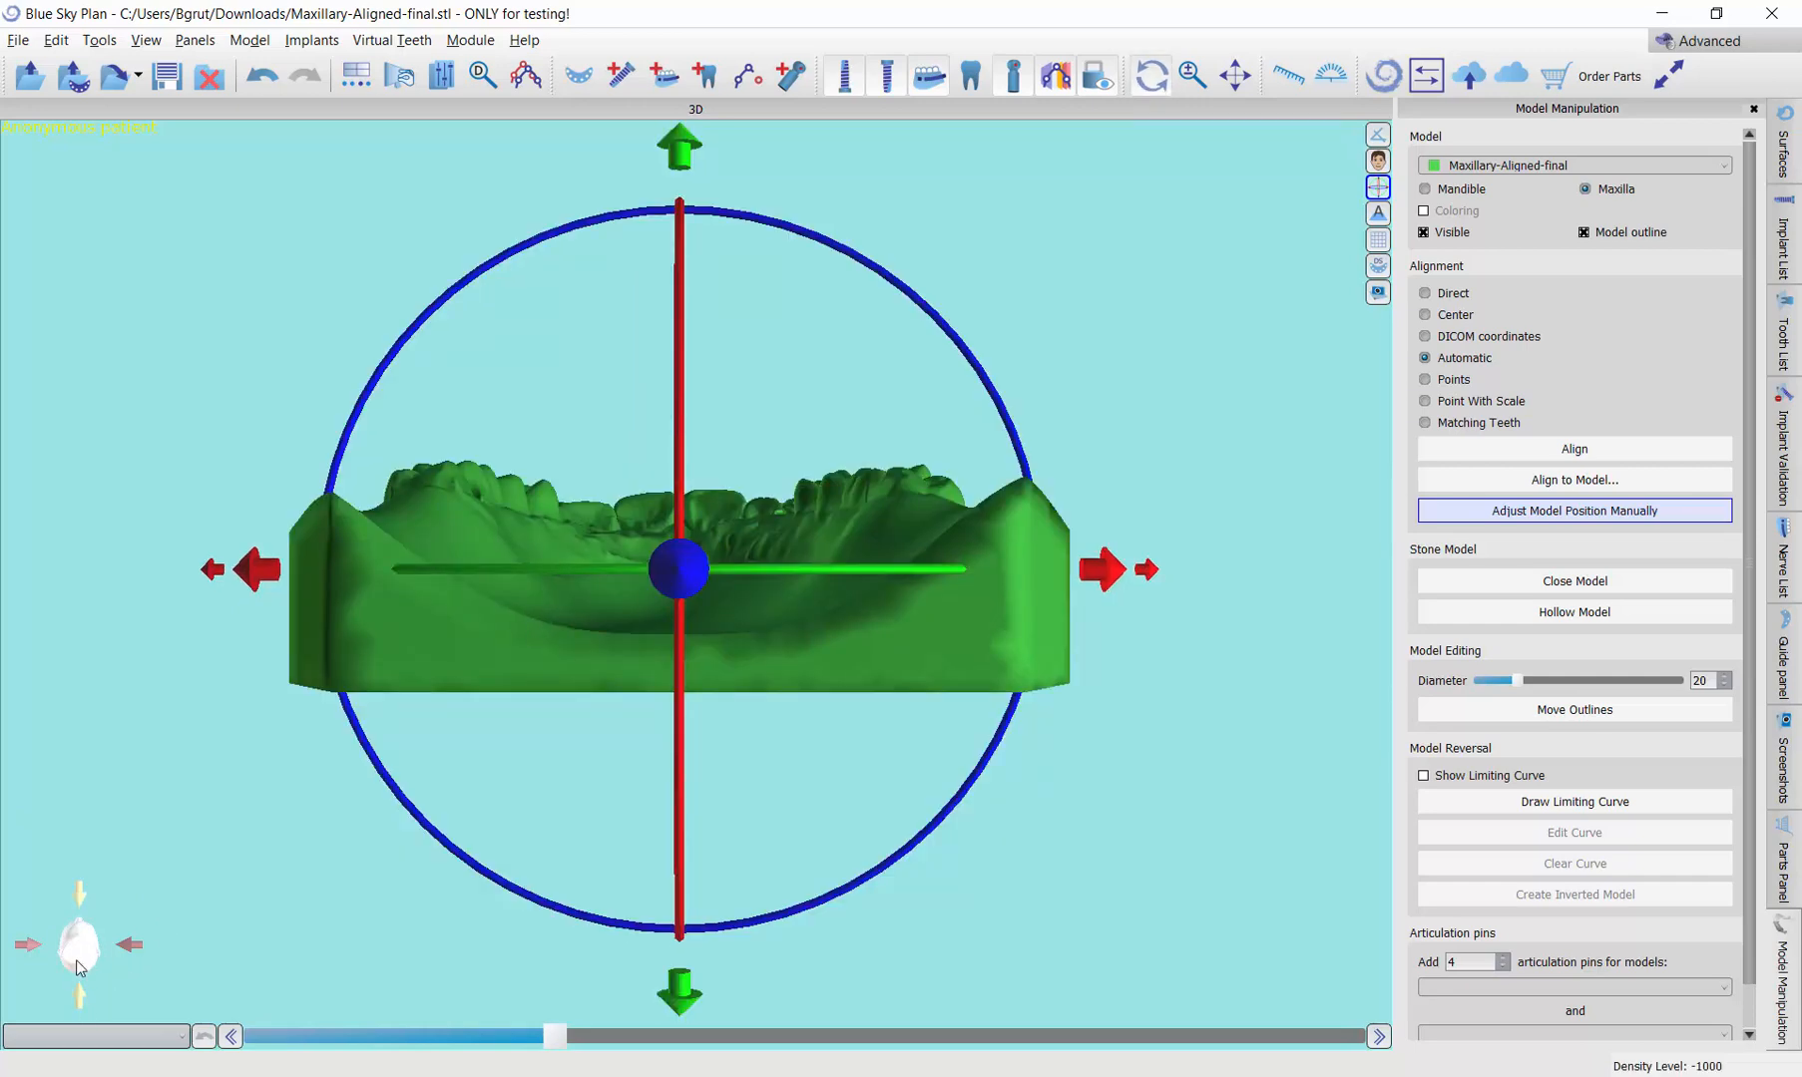
pyautogui.click(81, 898)
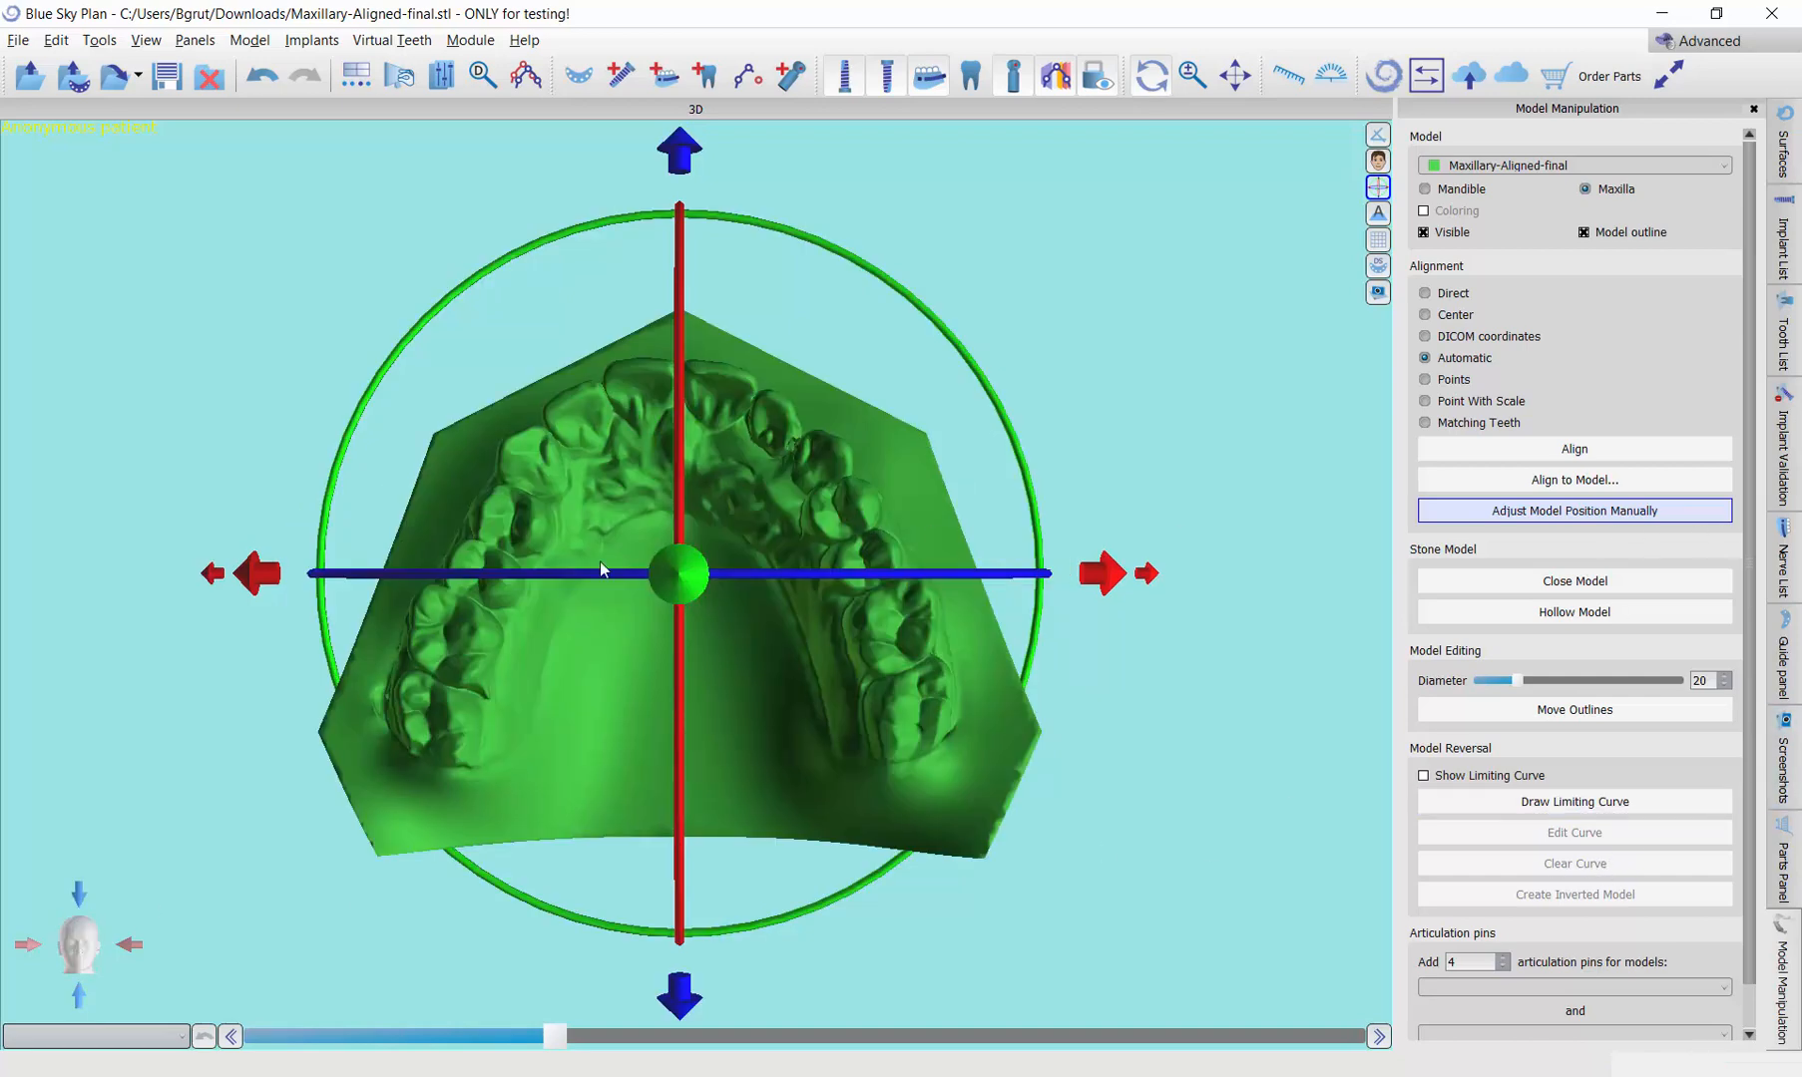
# Step: Rotate the model about 90 degrees in the side view so the teeth point down with a level biting plane, and end manual adjustment
pyautogui.click(130, 948)
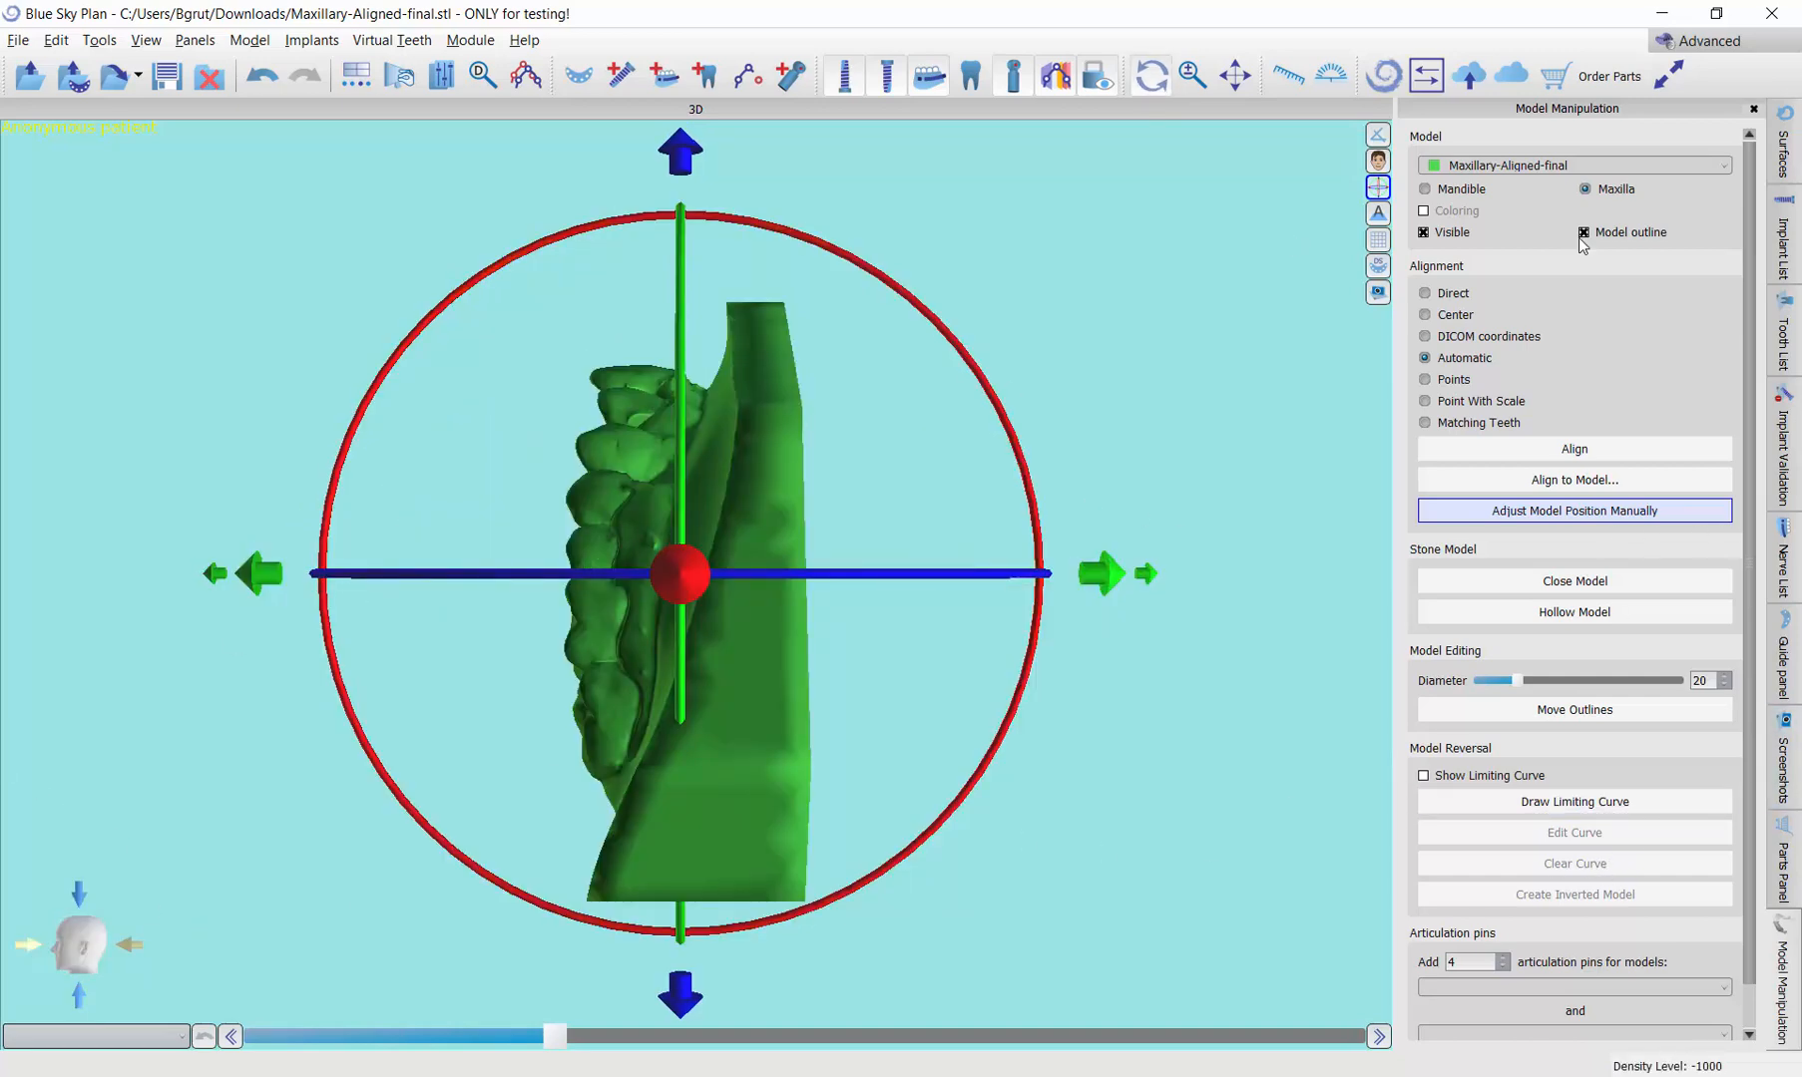
pyautogui.moveTo(413, 342); pyautogui.dragTo(472, 804)
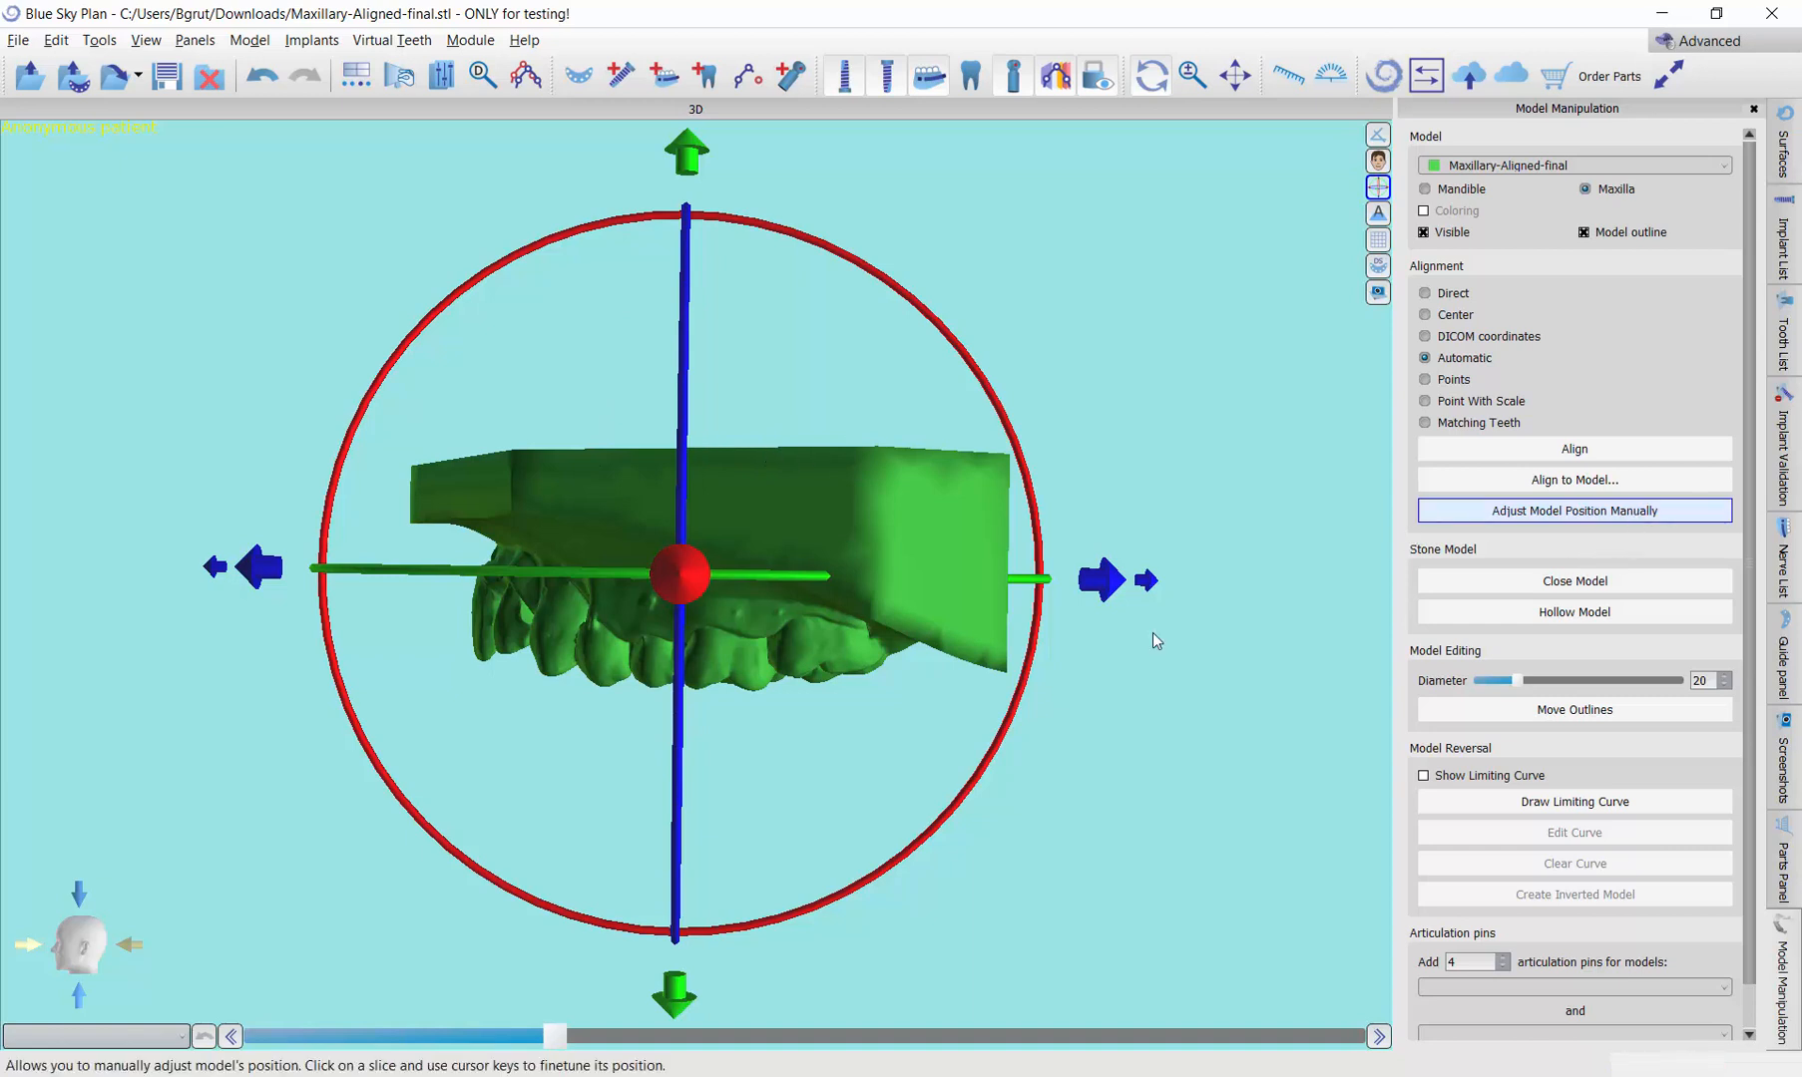
pyautogui.moveTo(336, 655); pyautogui.dragTo(340, 667)
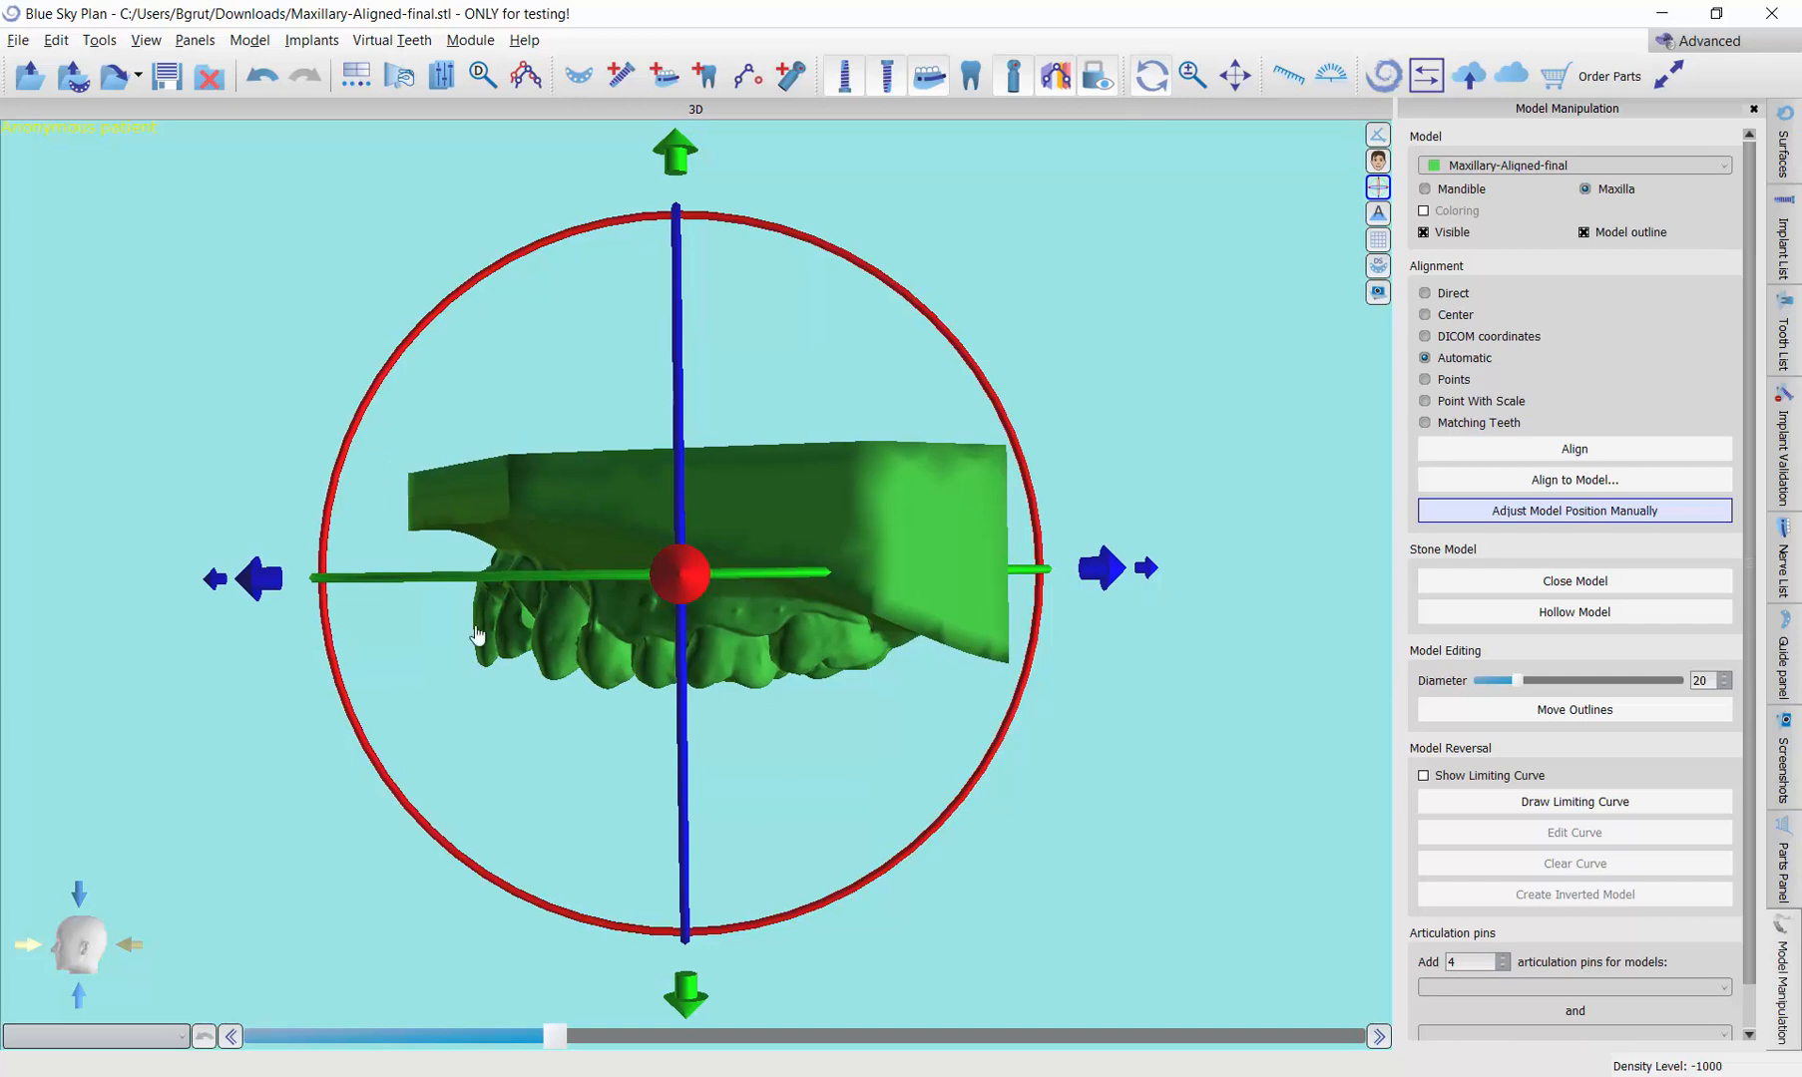
pyautogui.moveTo(621, 718); pyautogui.dragTo(631, 1001)
pyautogui.moveTo(631, 998); pyautogui.dragTo(644, 696, button='middle')
pyautogui.moveTo(641, 711); pyautogui.dragTo(642, 713, button='middle')
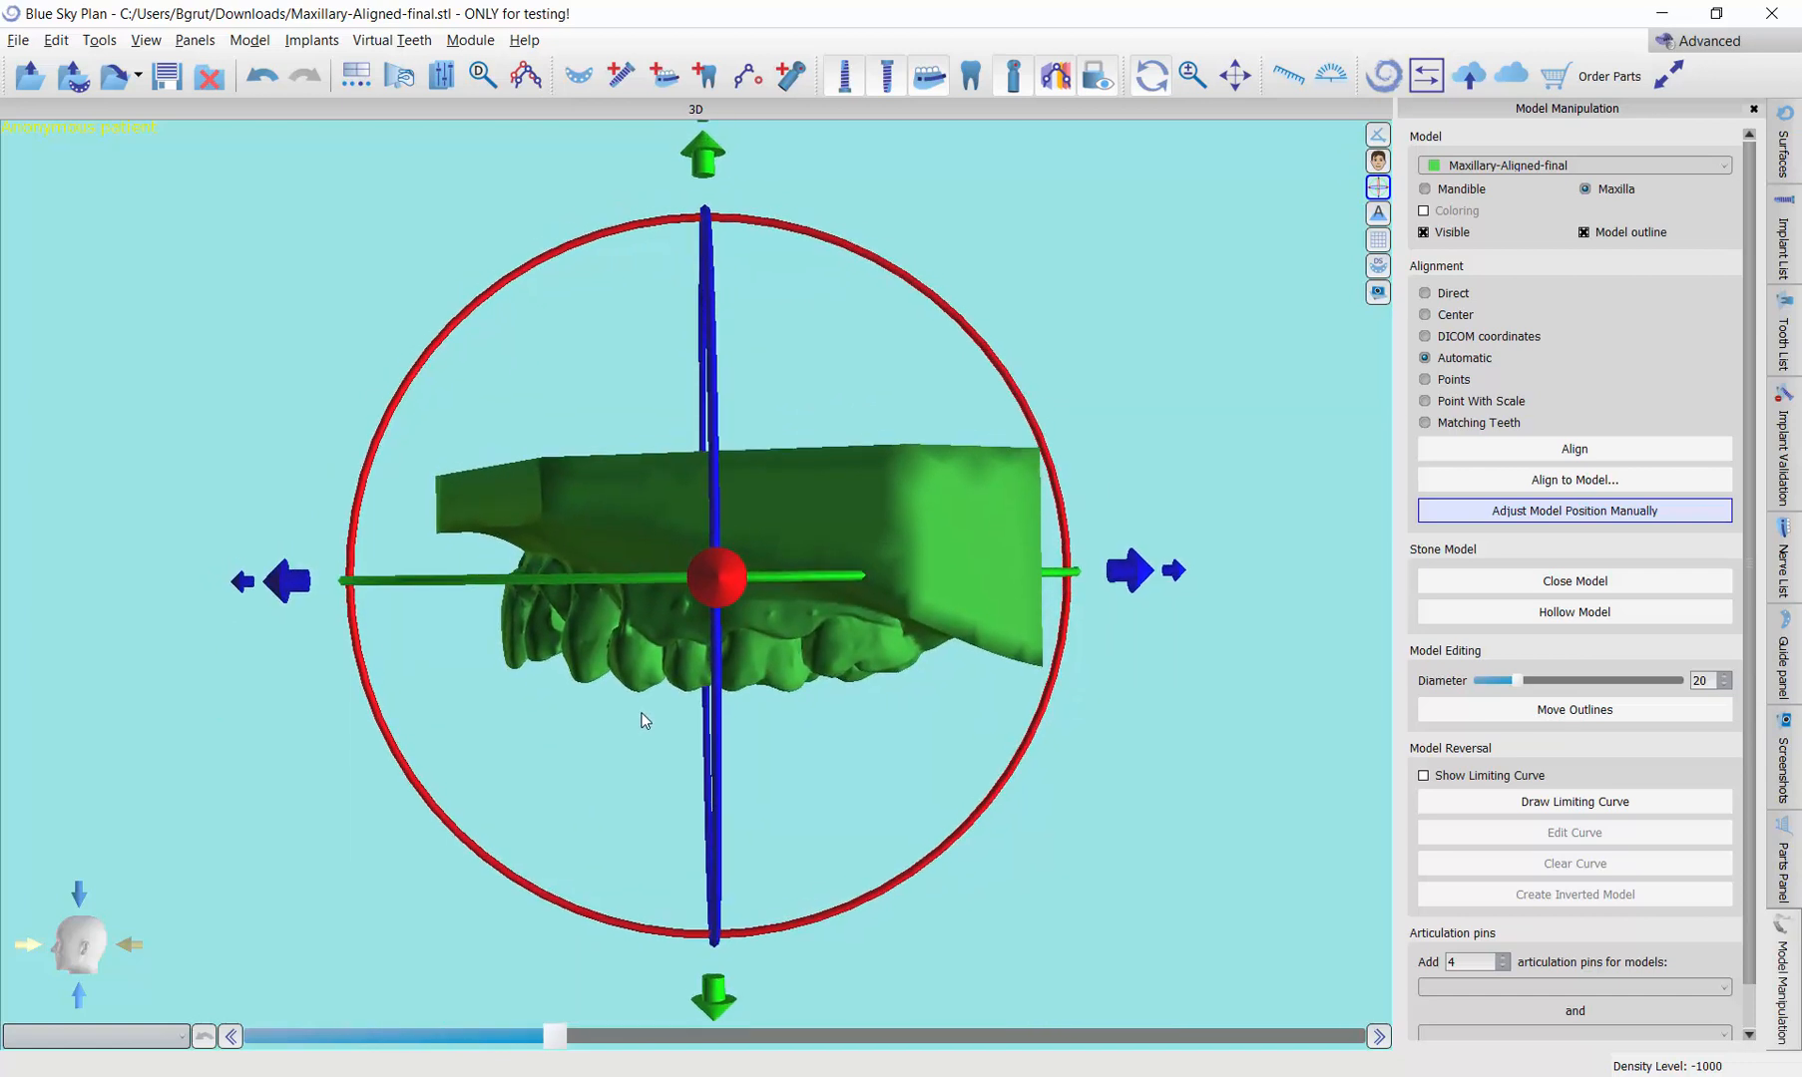
pyautogui.click(1602, 513)
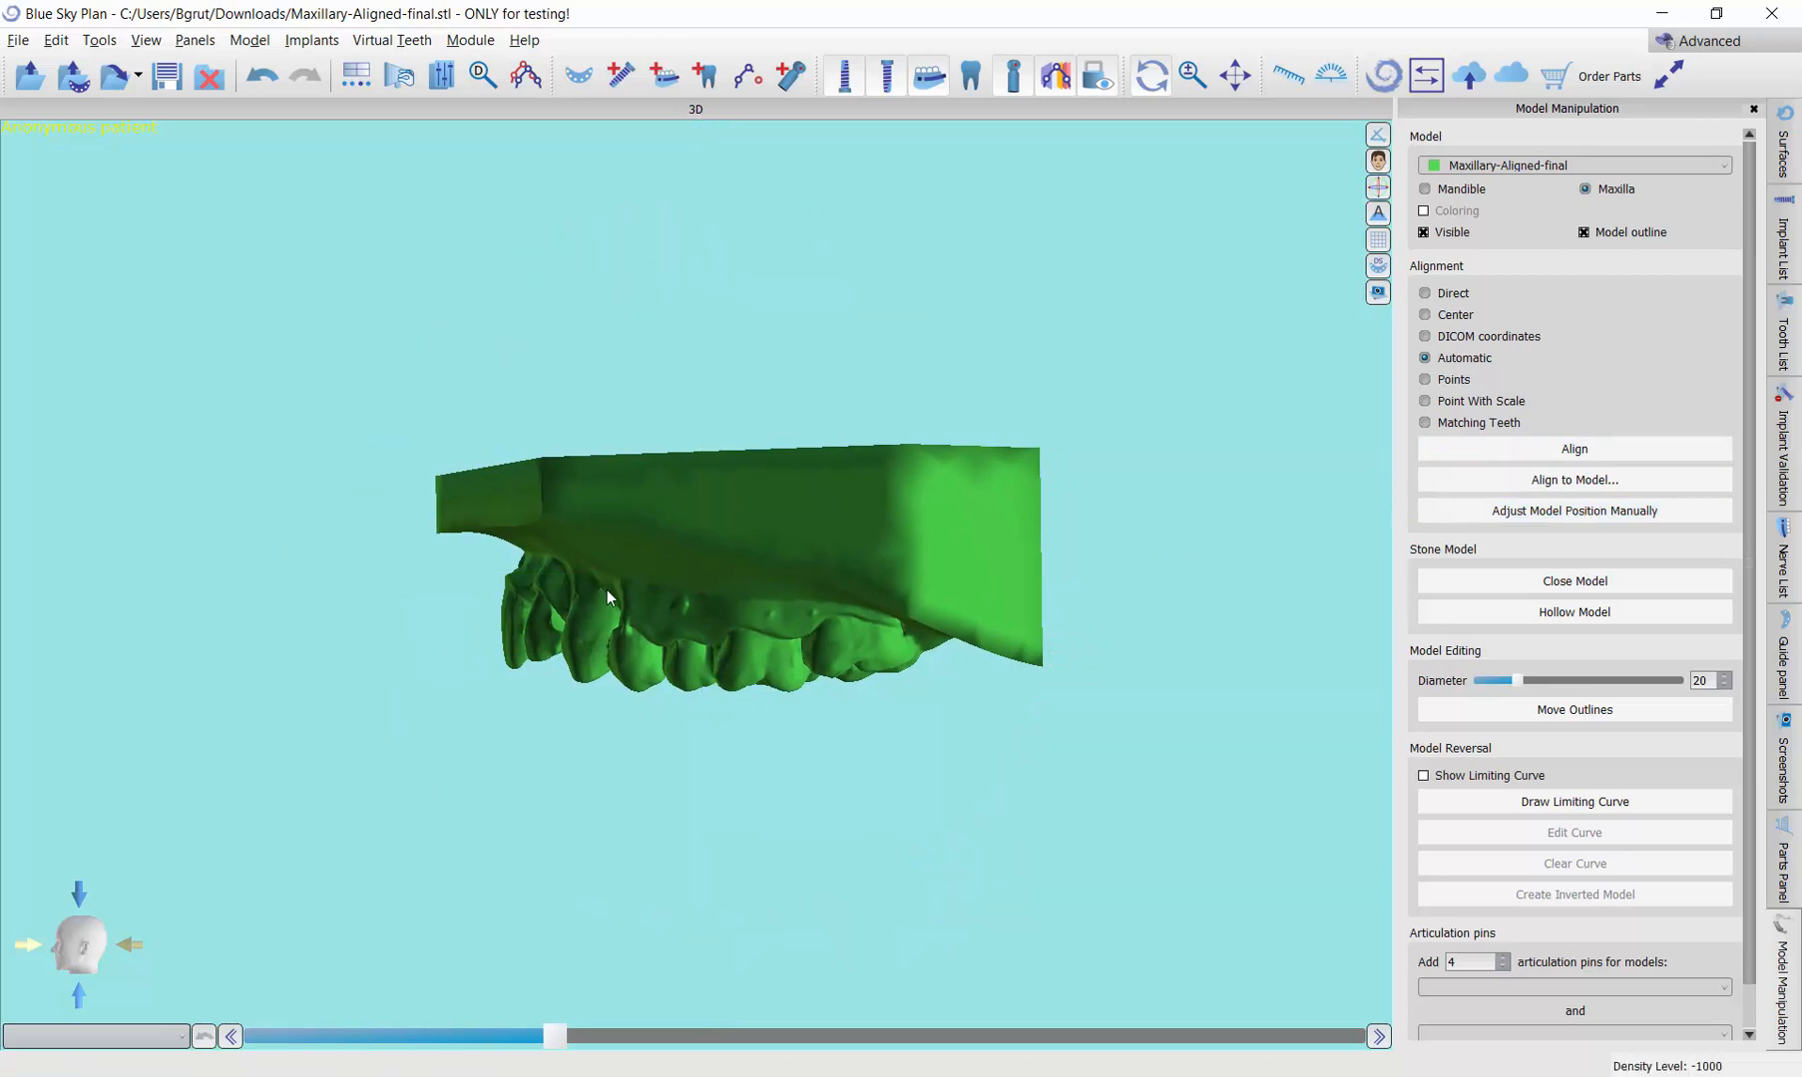
# Step: Add a nerve to the nerve list and leave nerve editing without placing any points
pyautogui.moveTo(606, 590); pyautogui.dragTo(716, 600)
pyautogui.moveTo(1019, 488); pyautogui.dragTo(1043, 525)
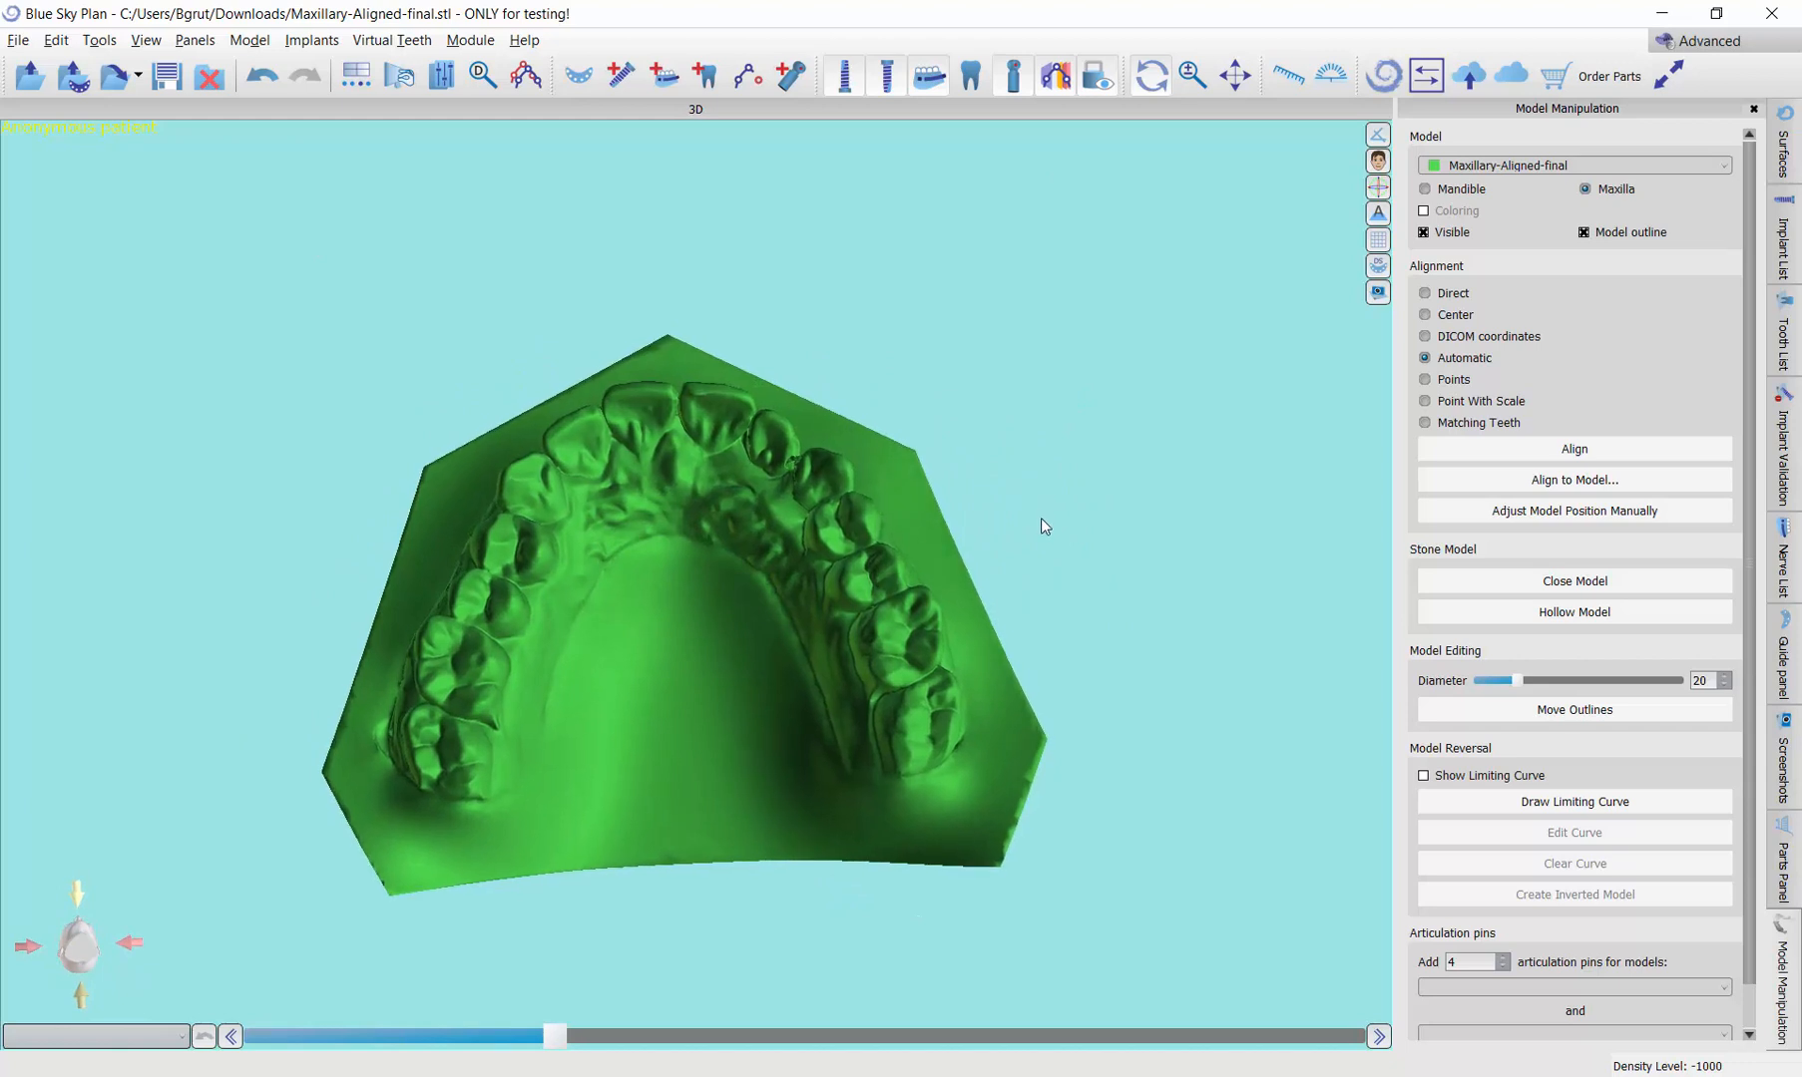
pyautogui.moveTo(1196, 341); pyautogui.dragTo(1219, 397)
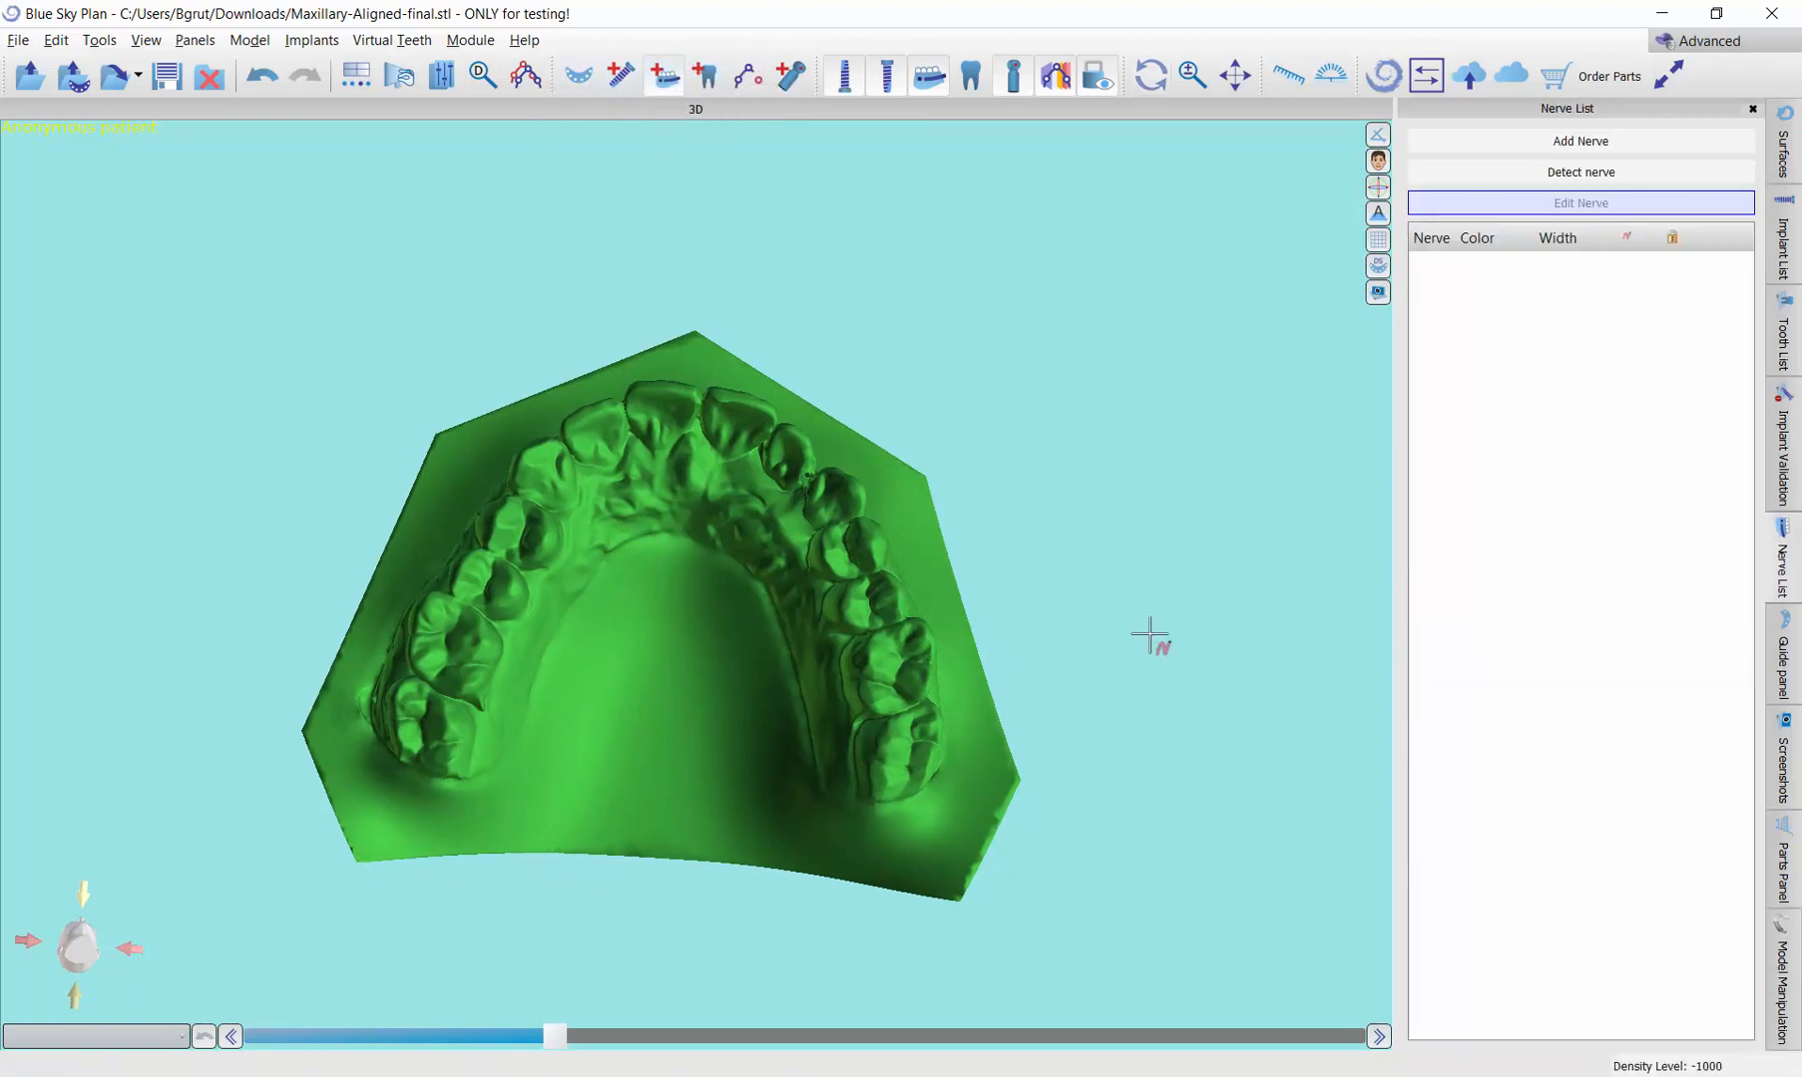
pyautogui.click(1512, 150)
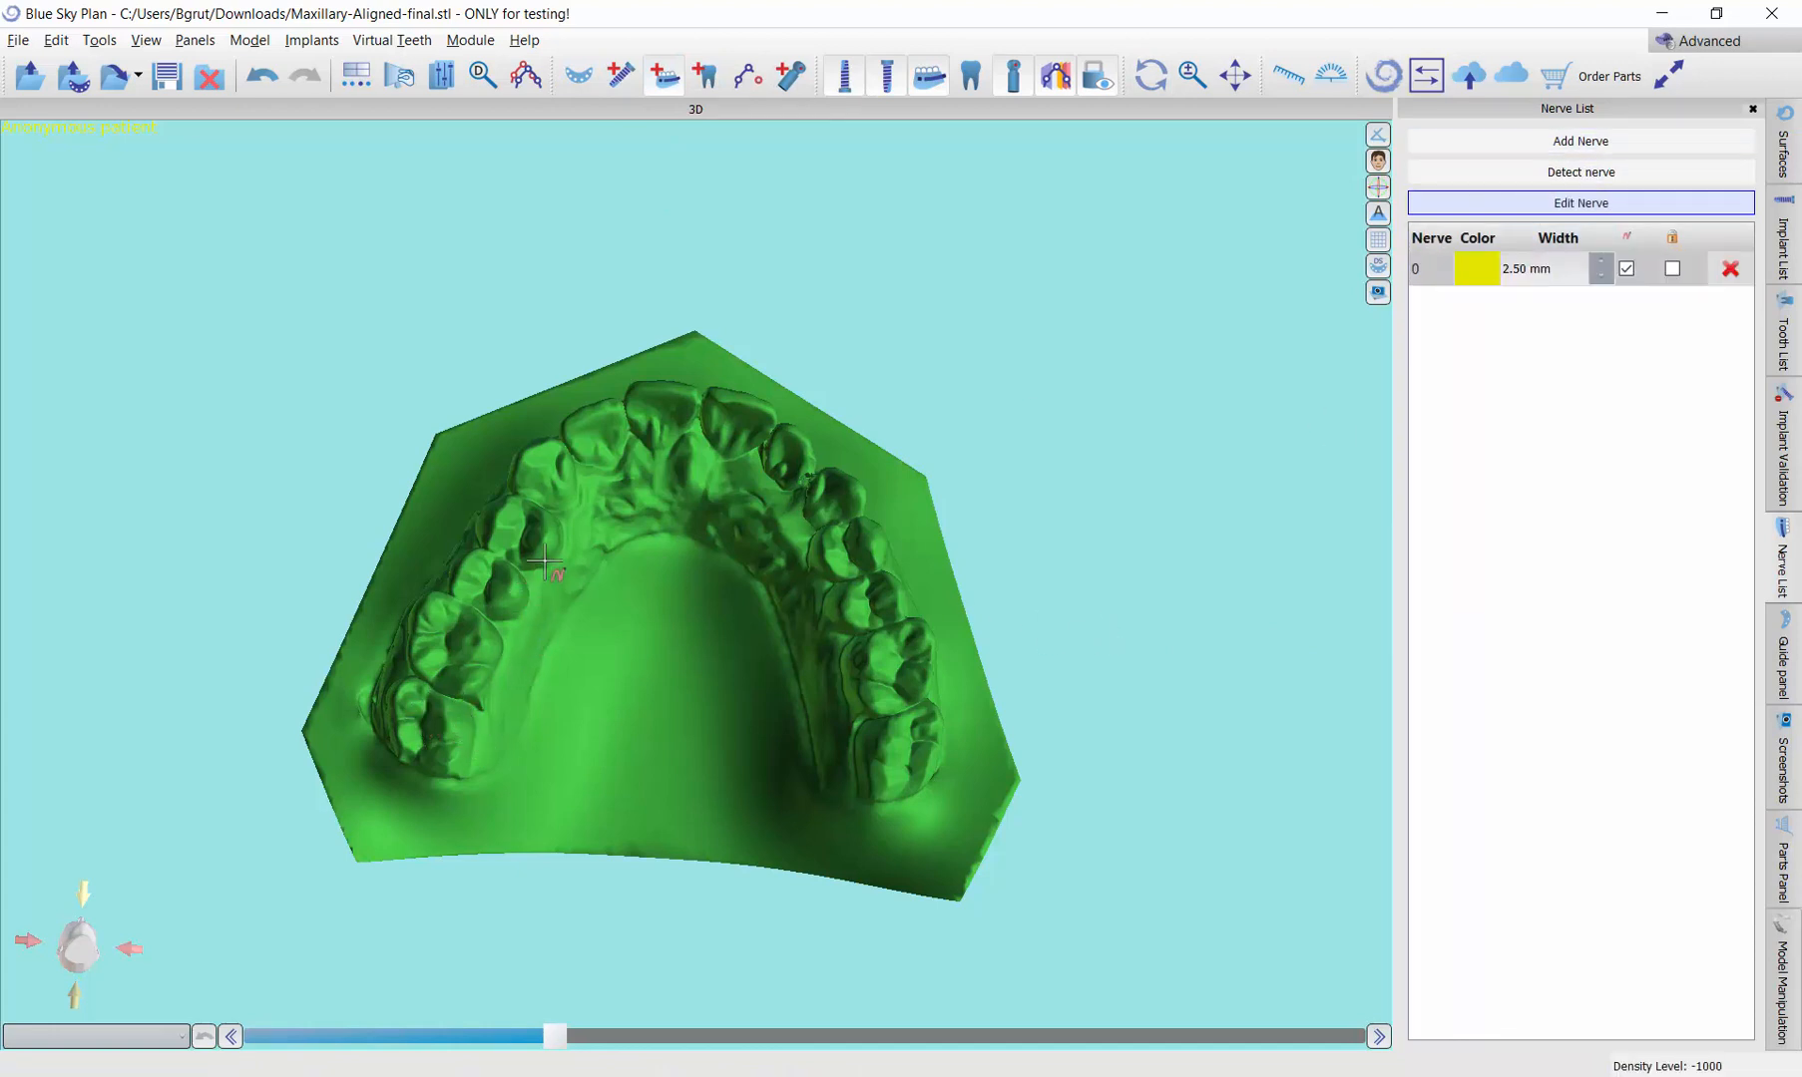
pyautogui.click(1660, 208)
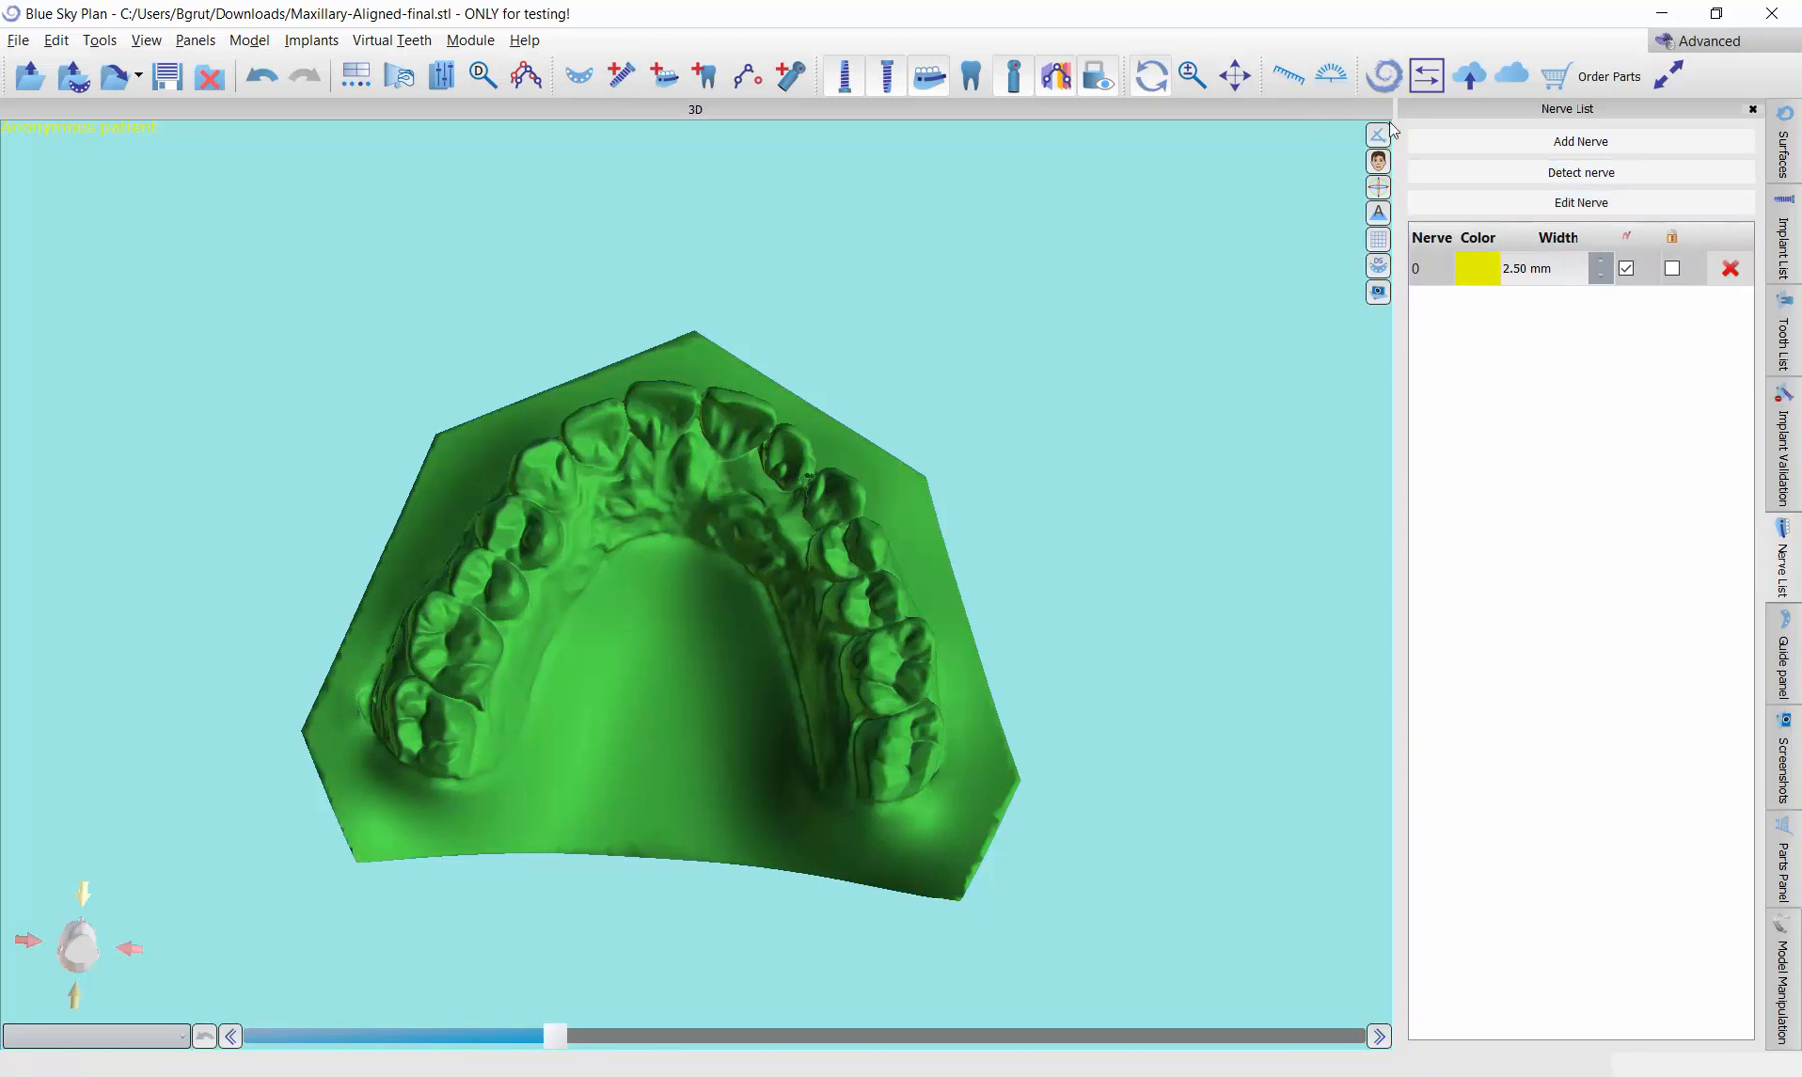
# Step: Show the axial view, lower its slice to the tooth crowns, and widen the 3D view beside it
pyautogui.moveTo(589, 623); pyautogui.dragTo(832, 736)
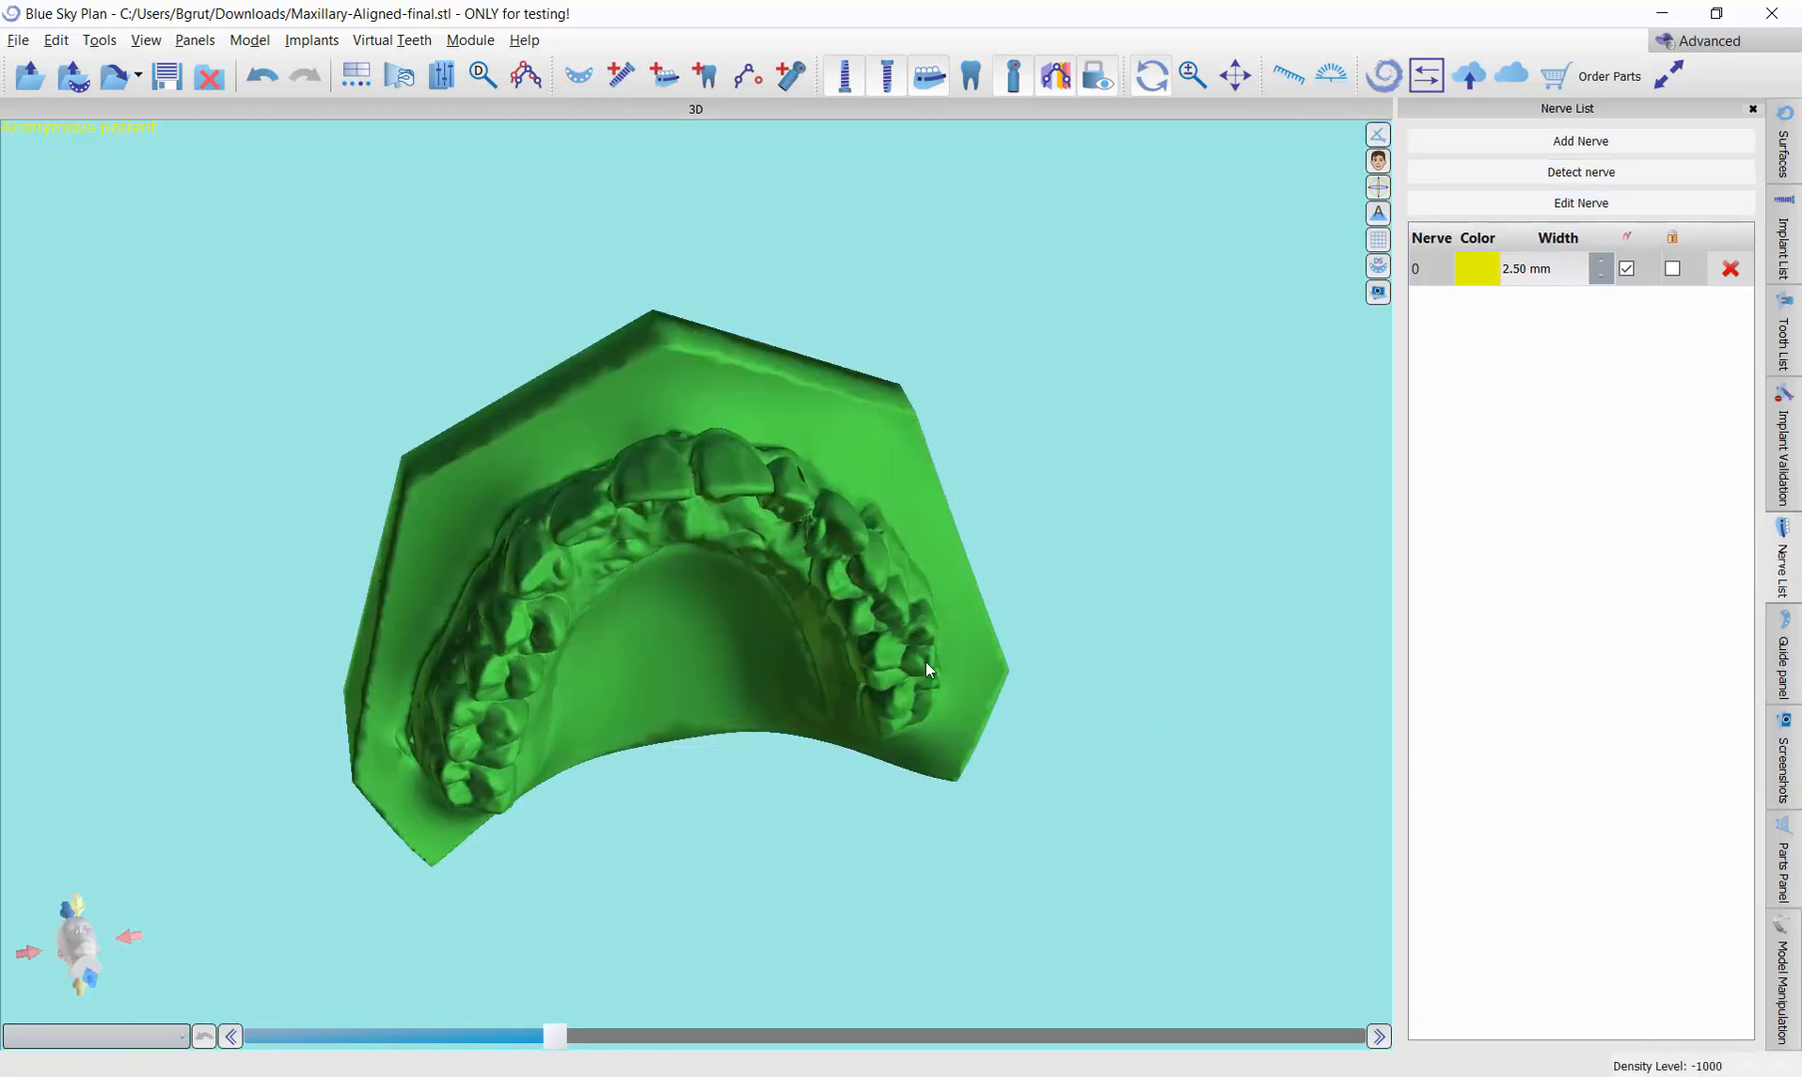
pyautogui.moveTo(796, 384); pyautogui.dragTo(285, 183)
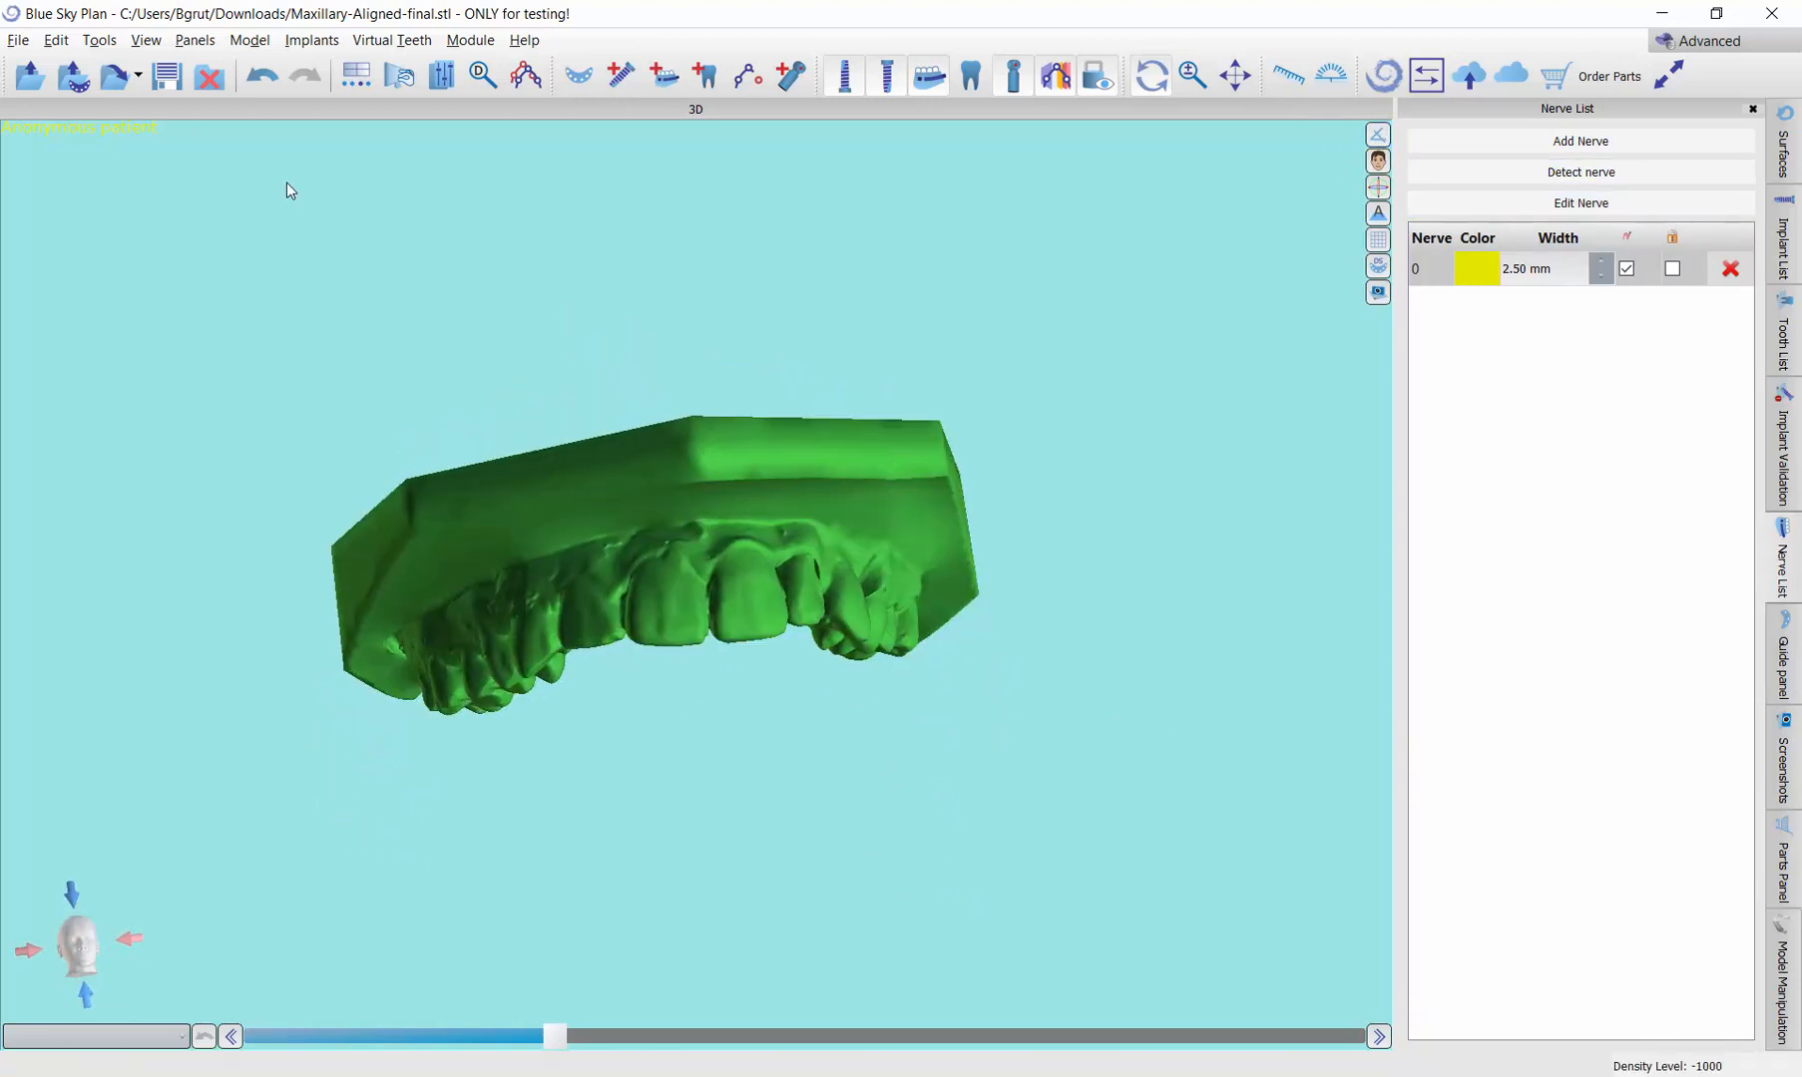
pyautogui.click(194, 40)
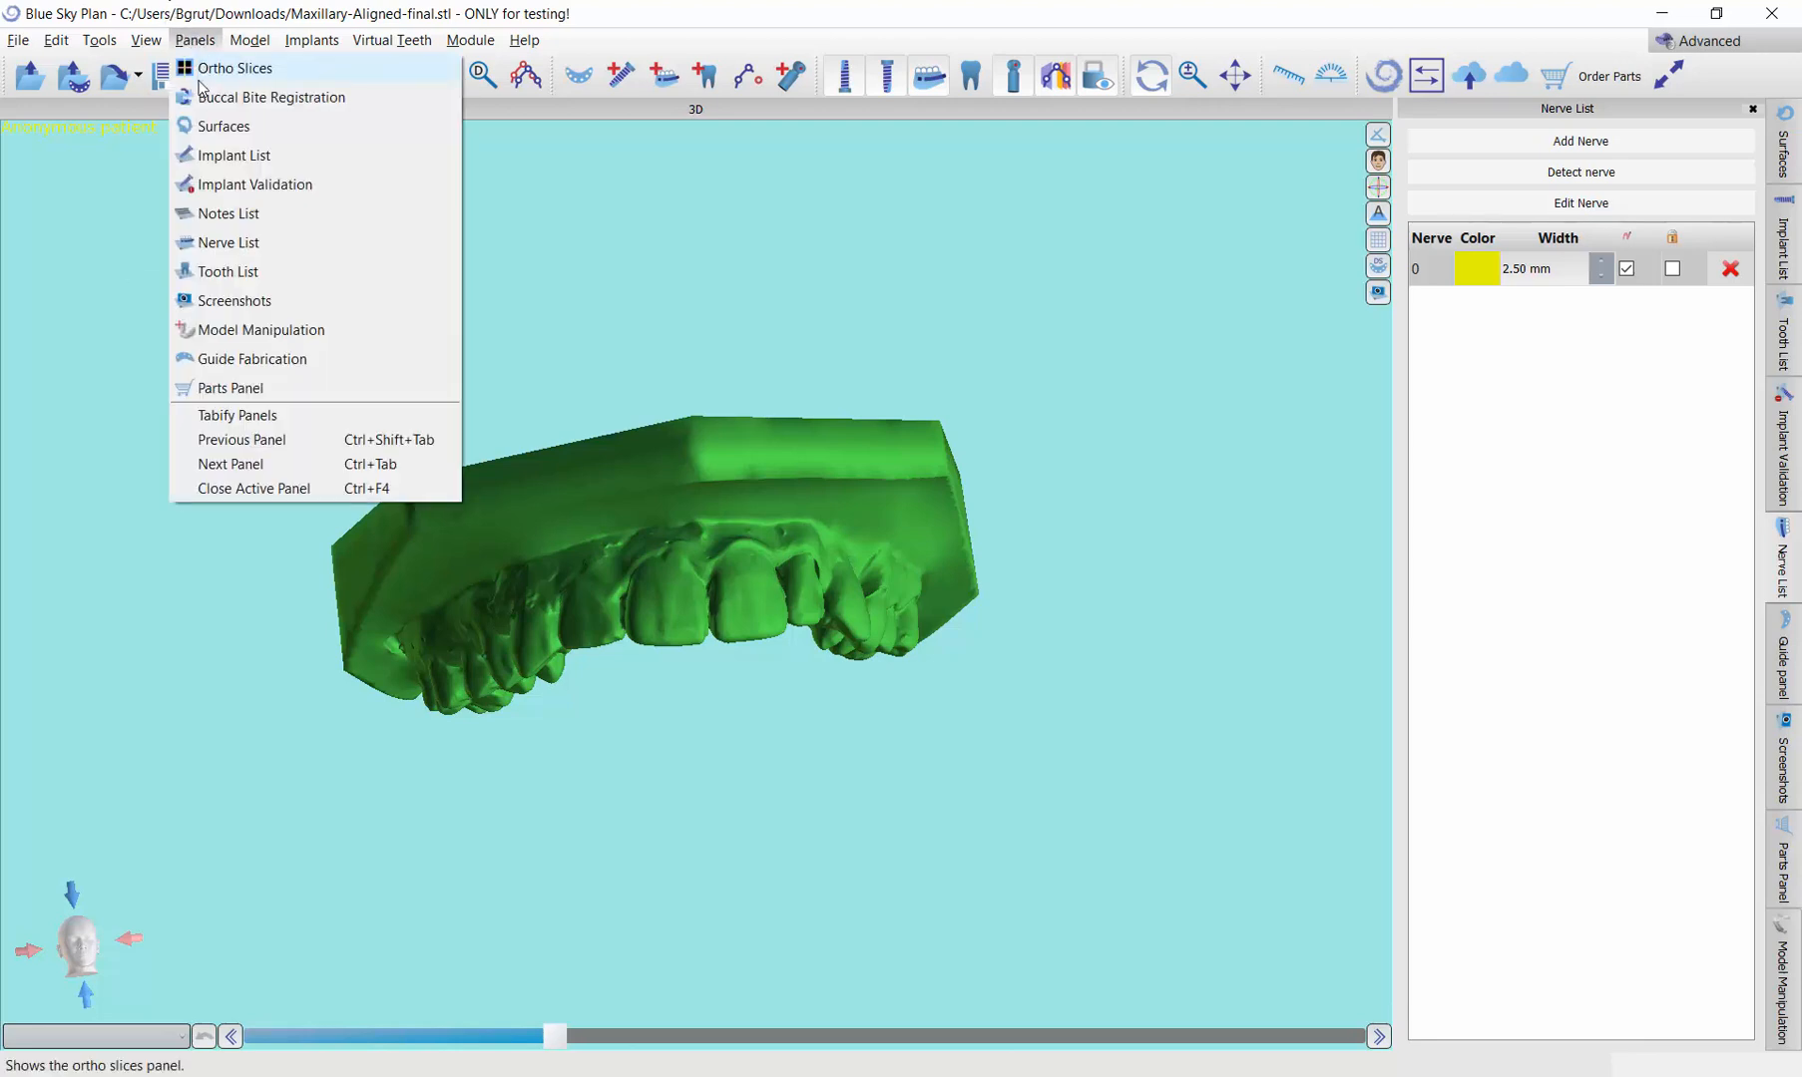
pyautogui.moveTo(146, 40)
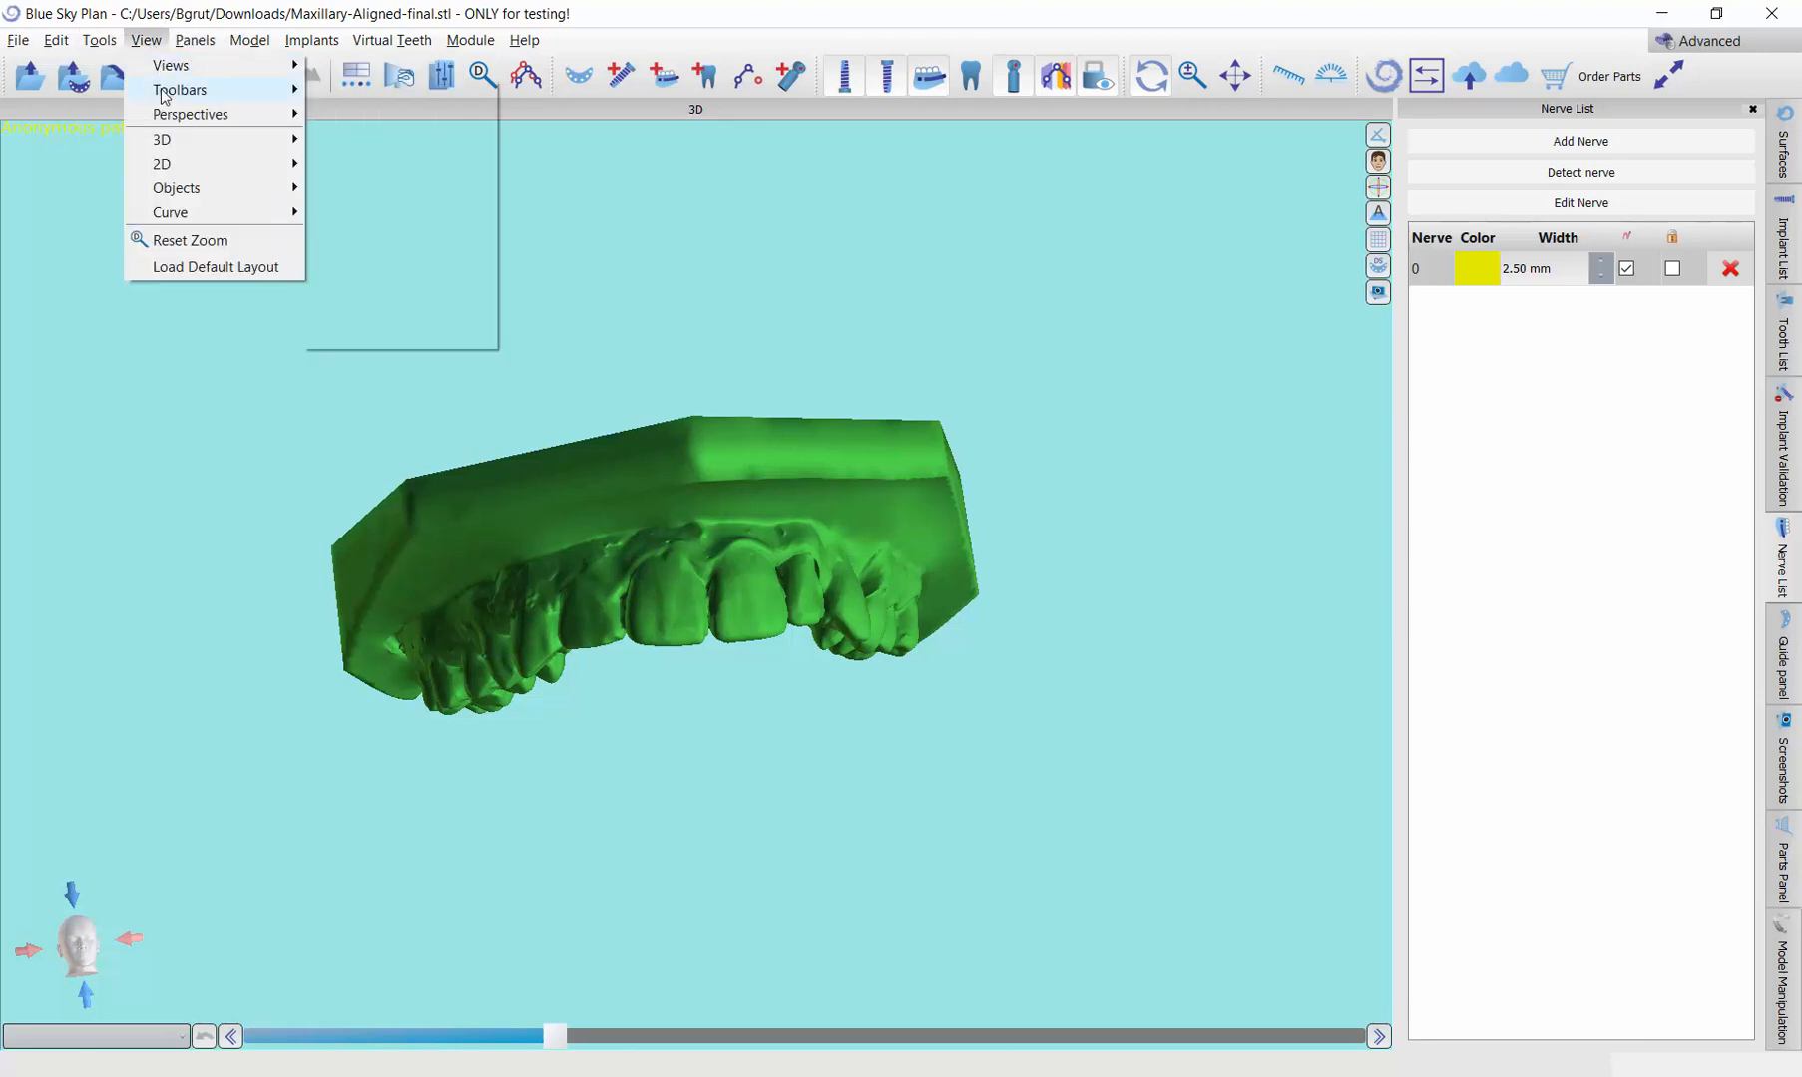
pyautogui.moveTo(176, 95)
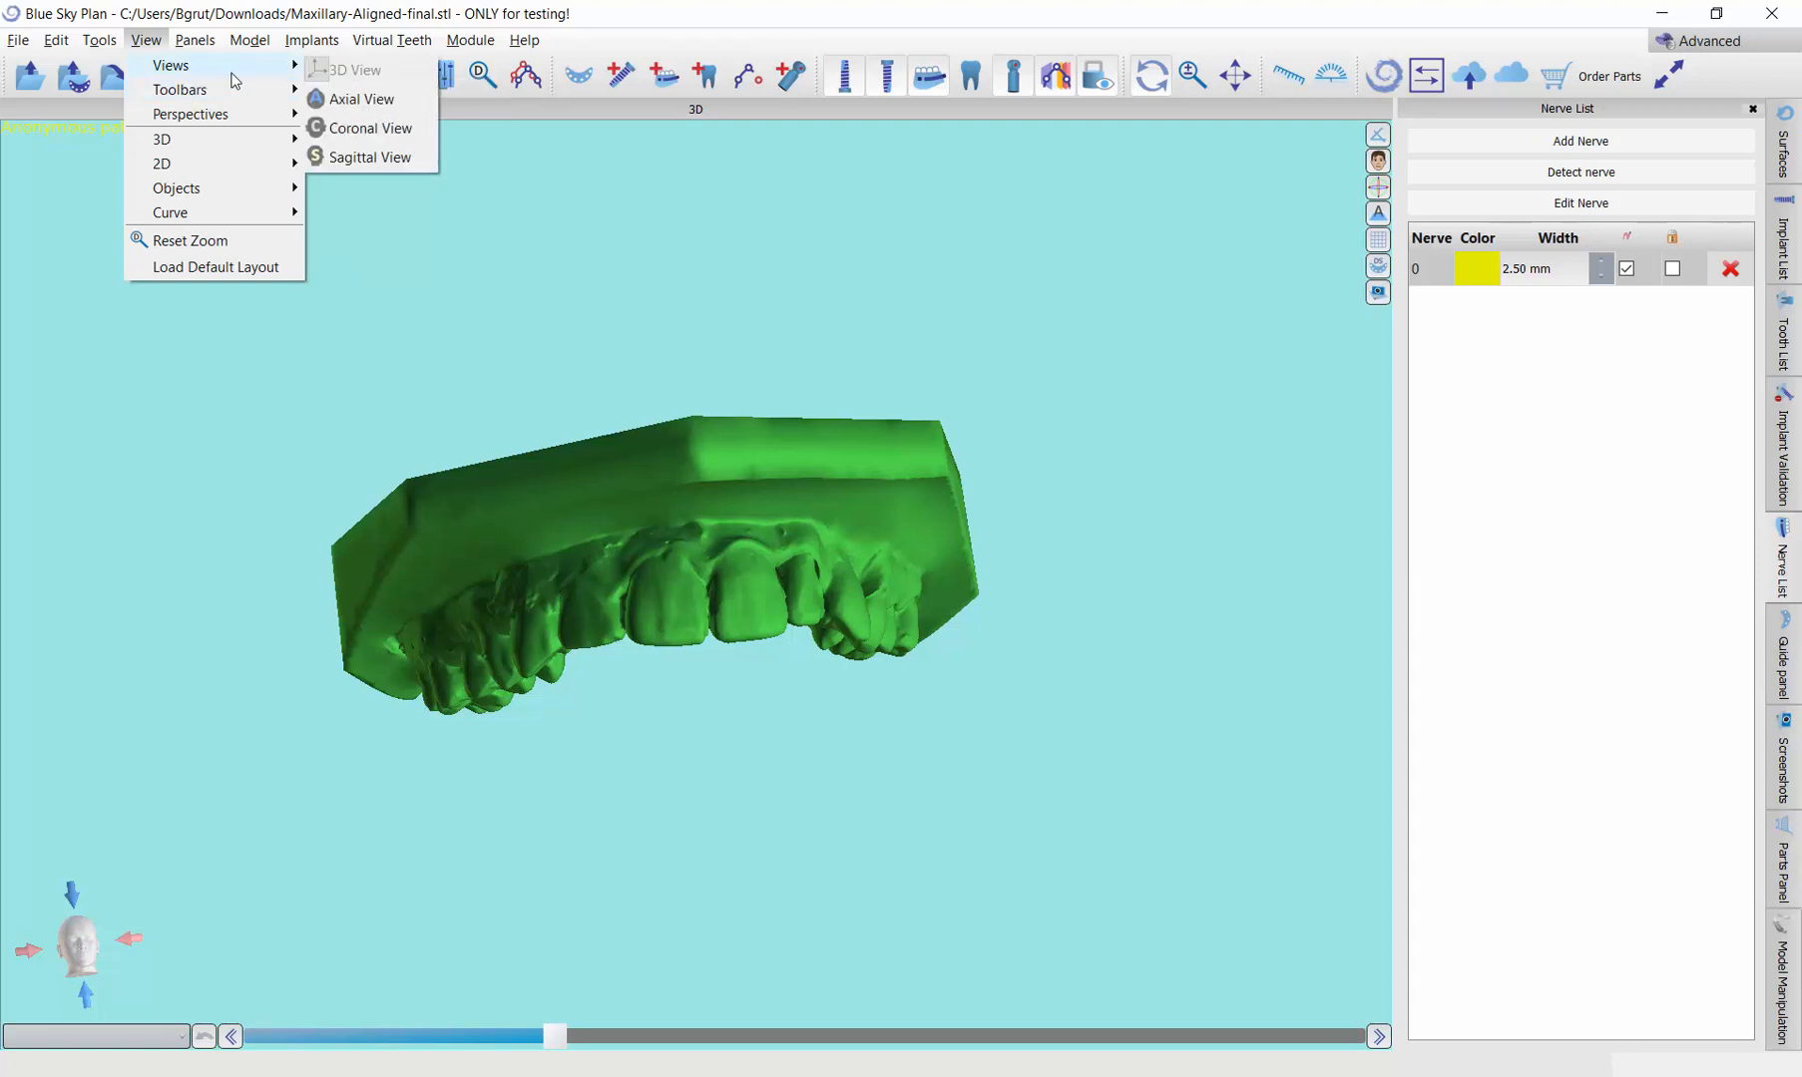
pyautogui.click(350, 102)
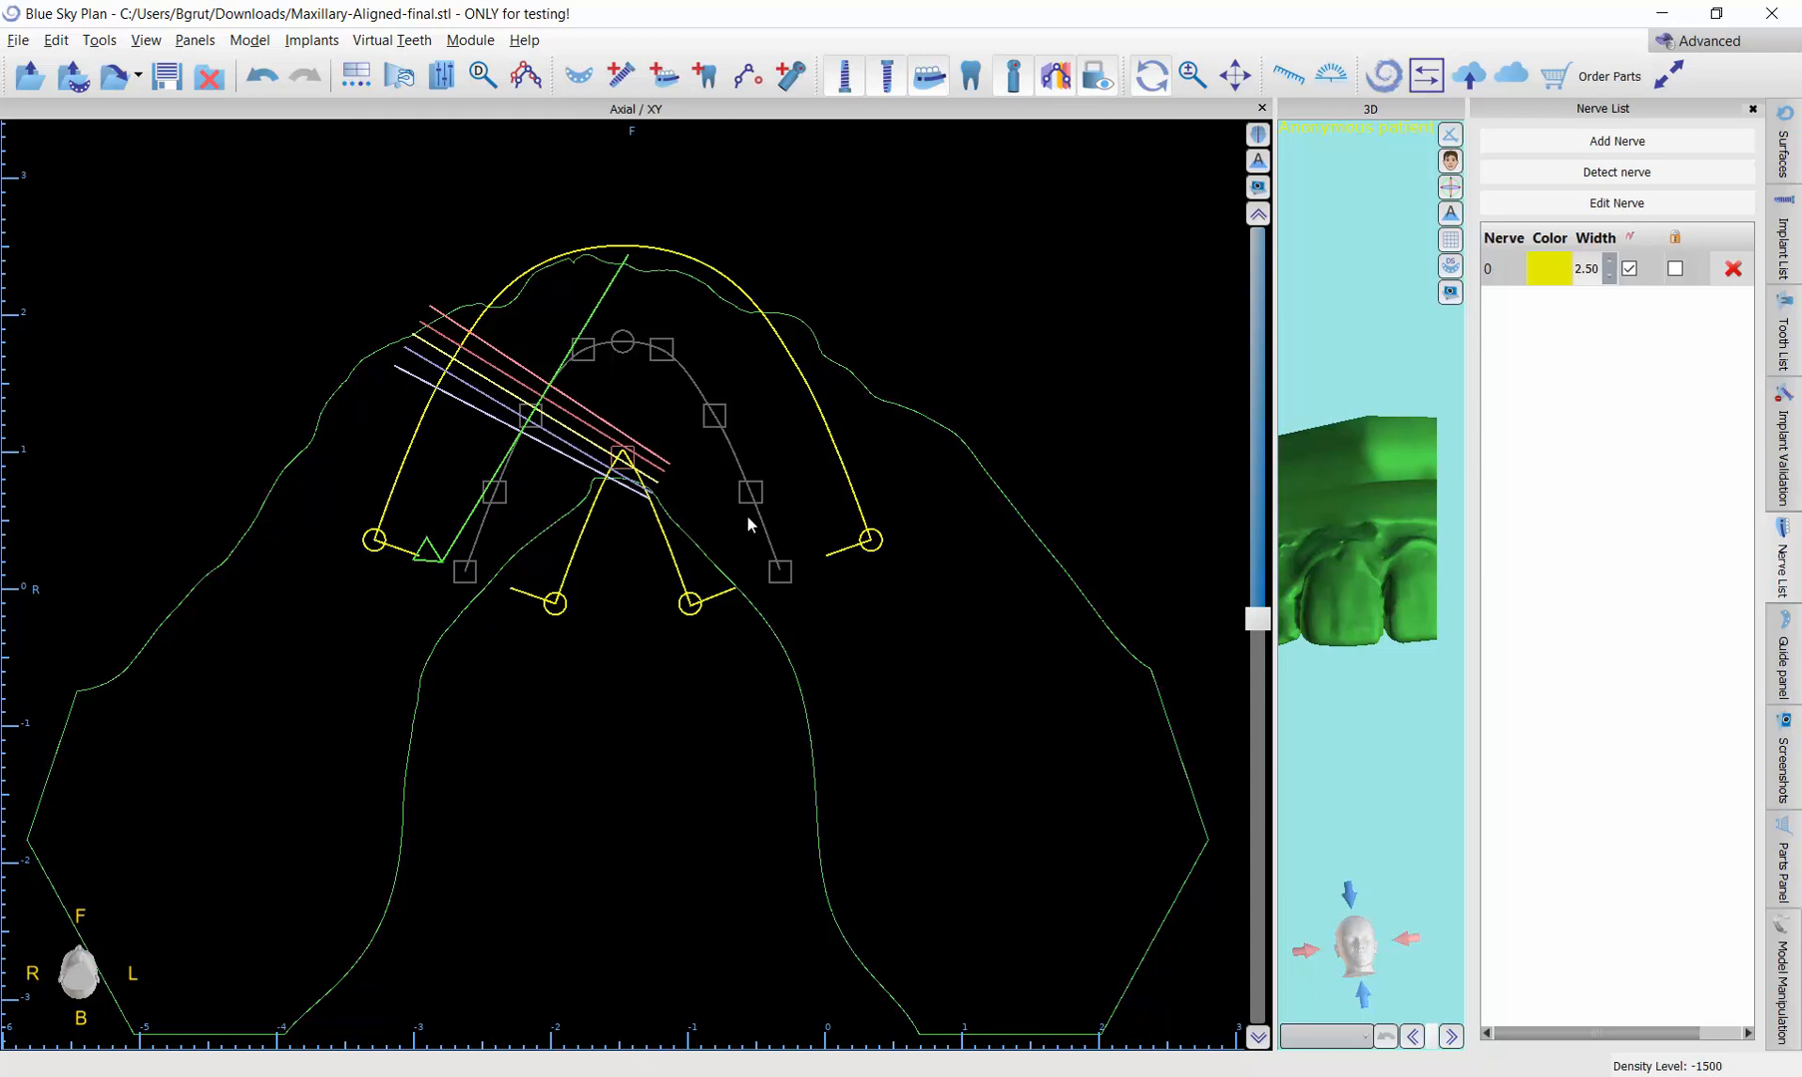
pyautogui.scroll(-5, 748, 519)
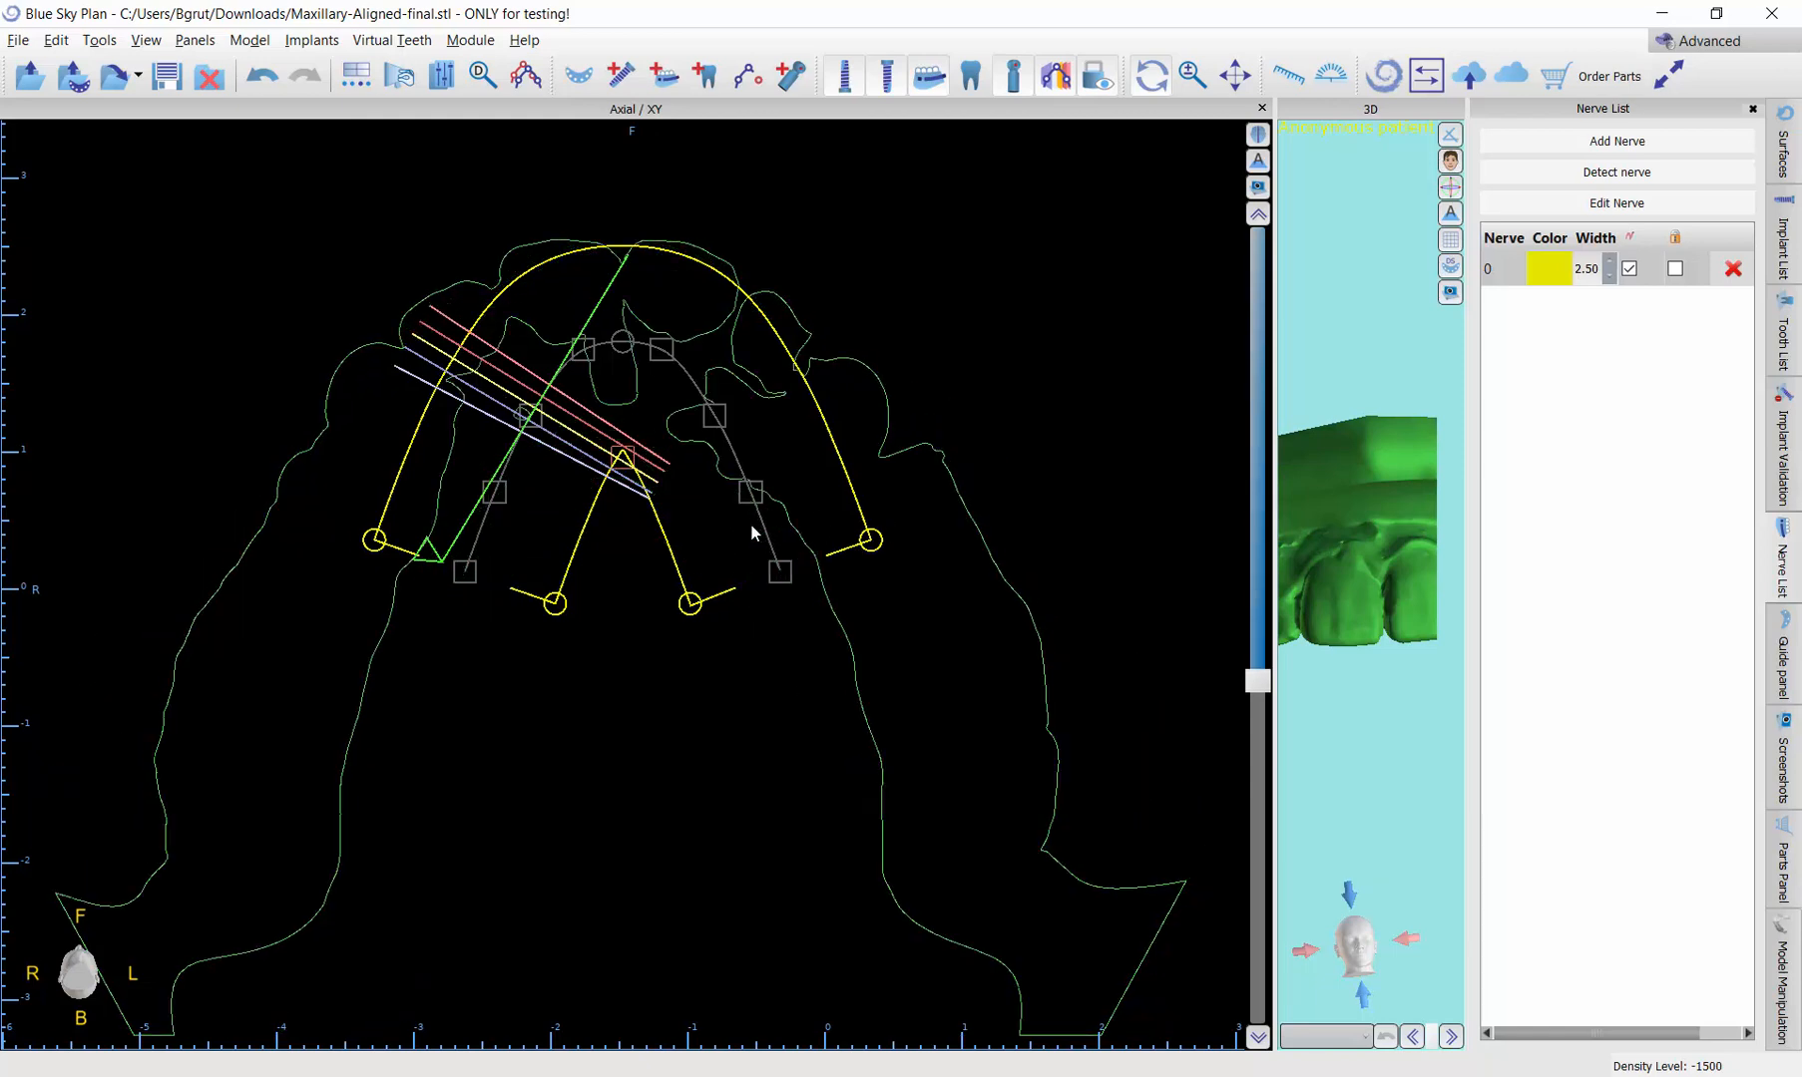
pyautogui.scroll(-4, 750, 526)
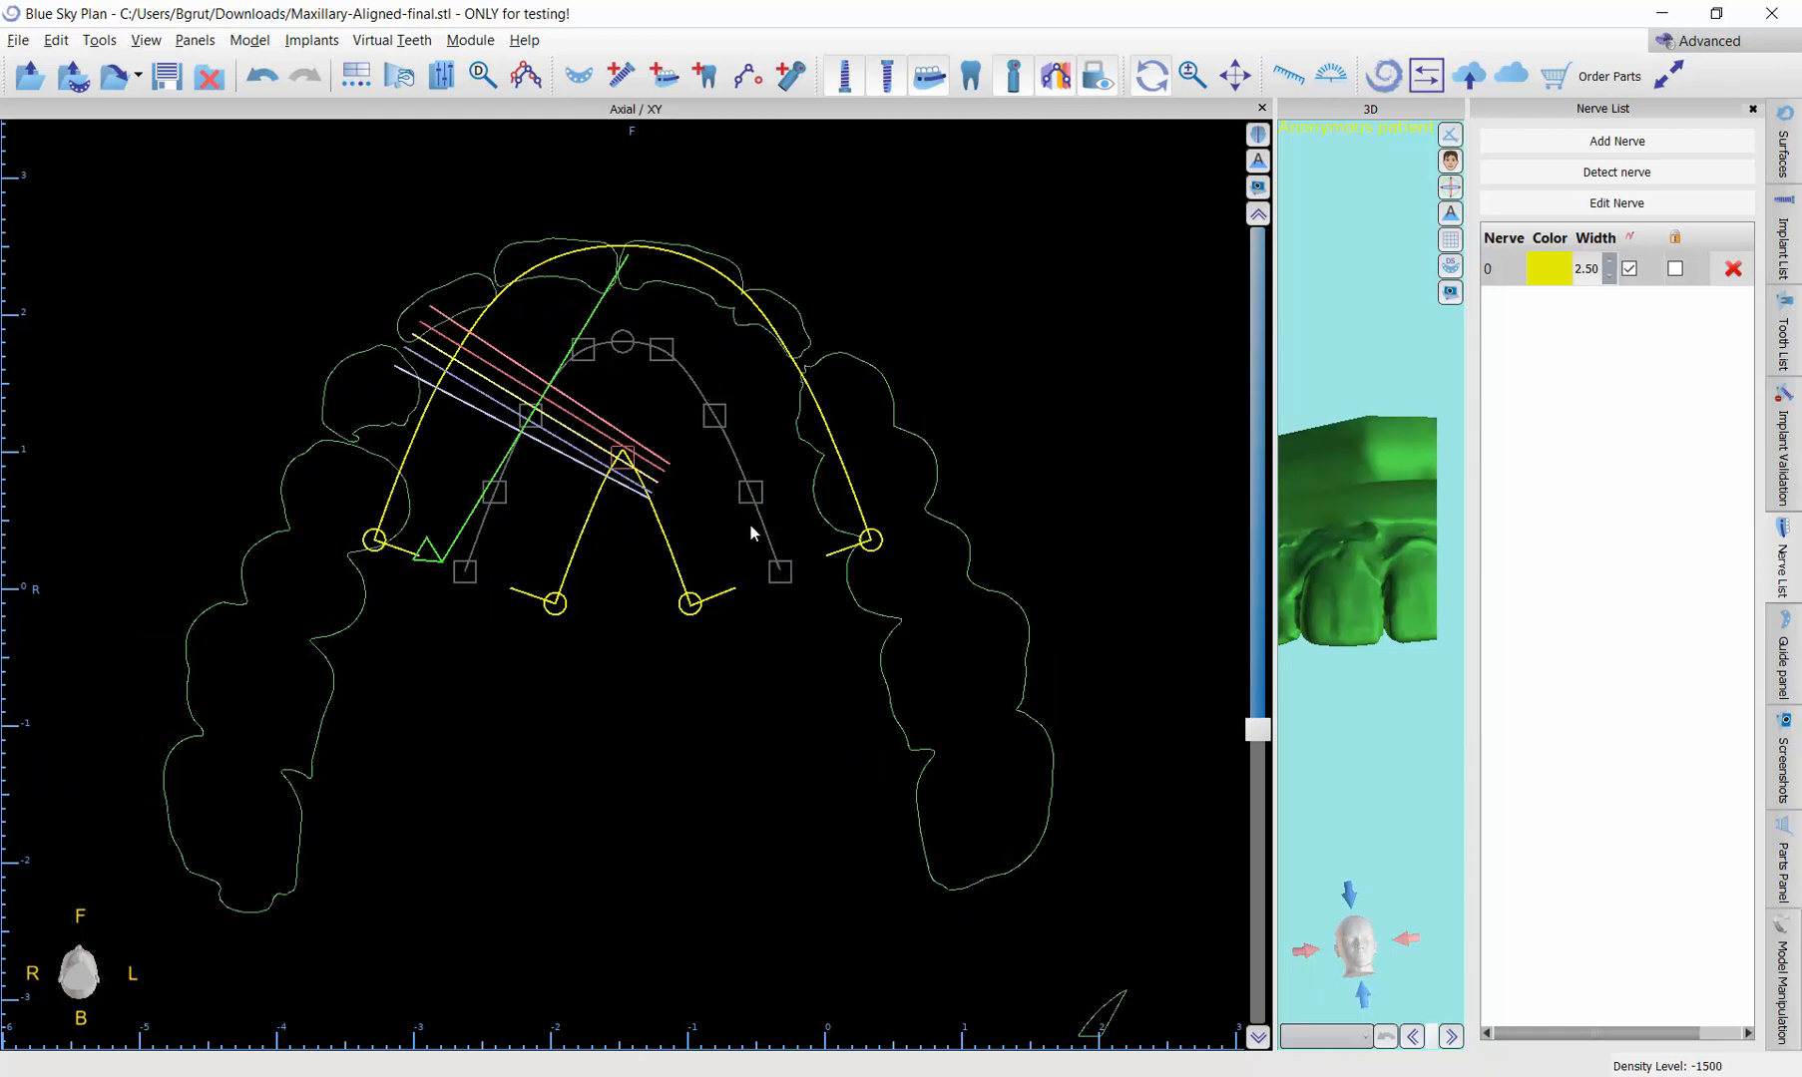
pyautogui.scroll(-3, 703, 666)
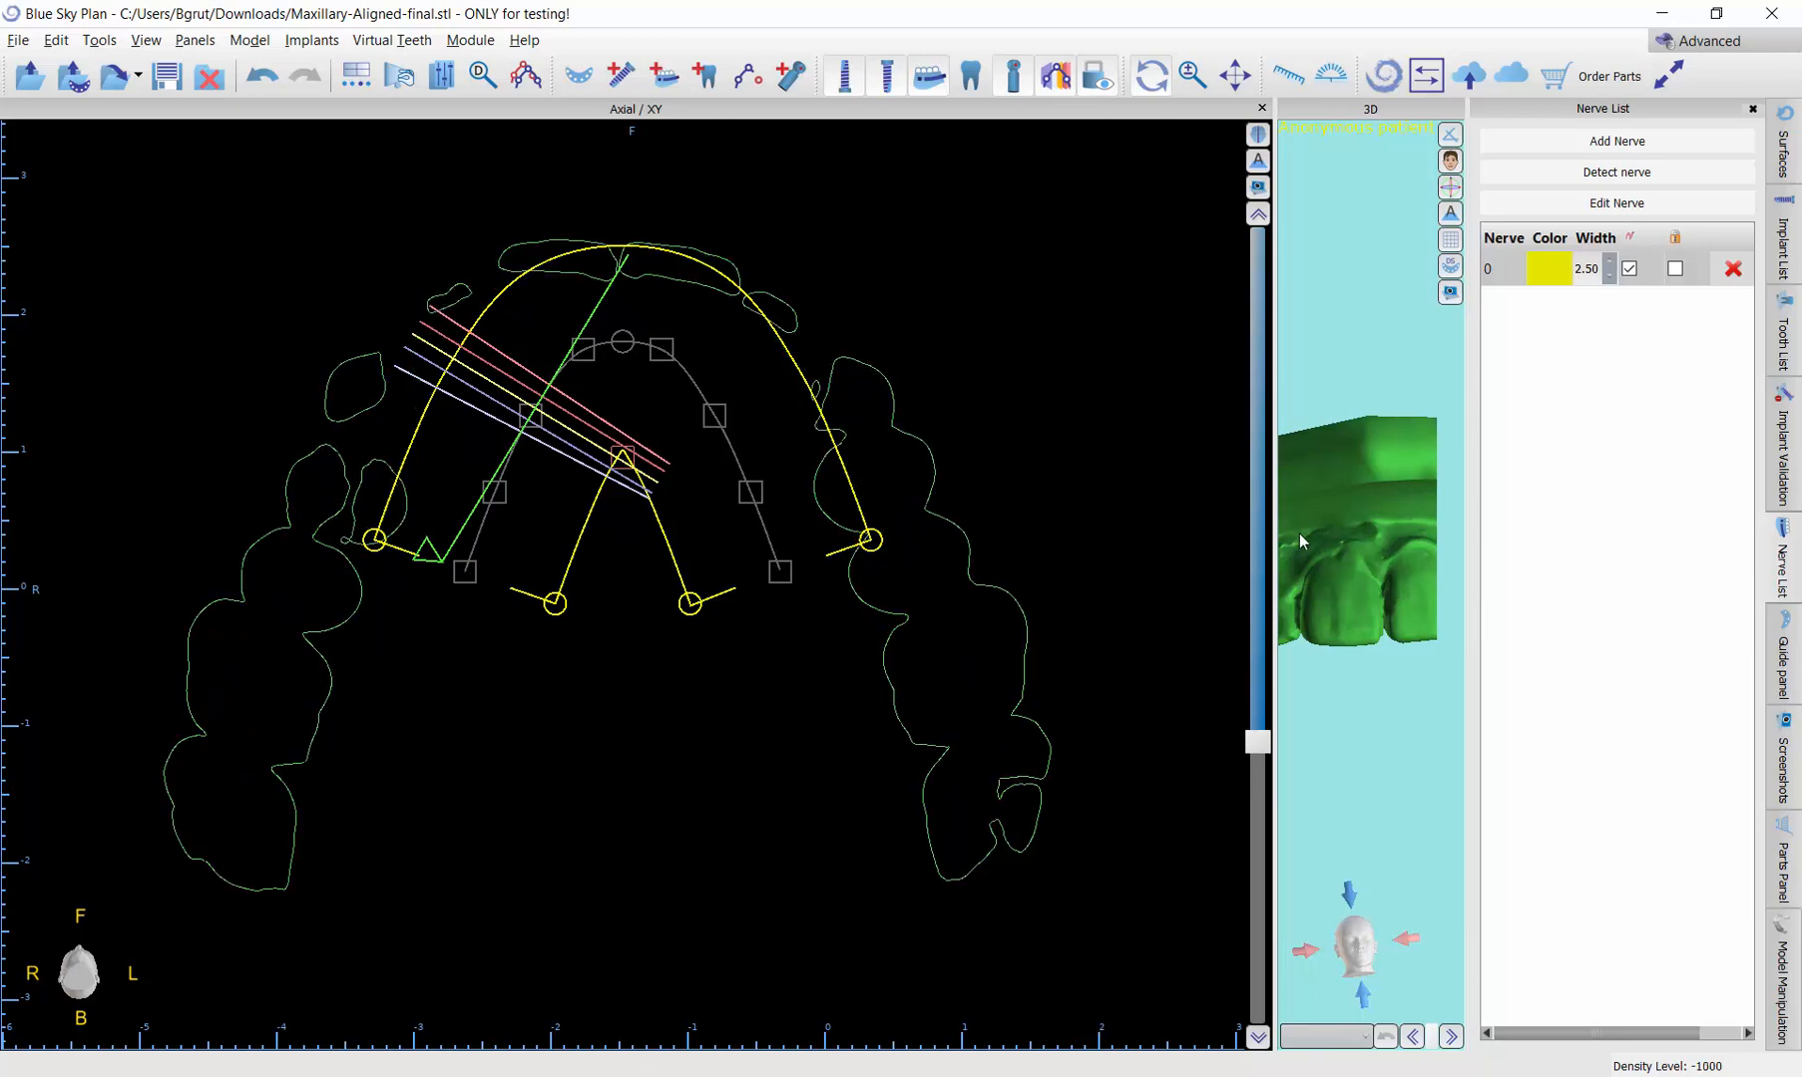
pyautogui.moveTo(1234, 544); pyautogui.dragTo(1011, 545)
pyautogui.scroll(3, 515, 650)
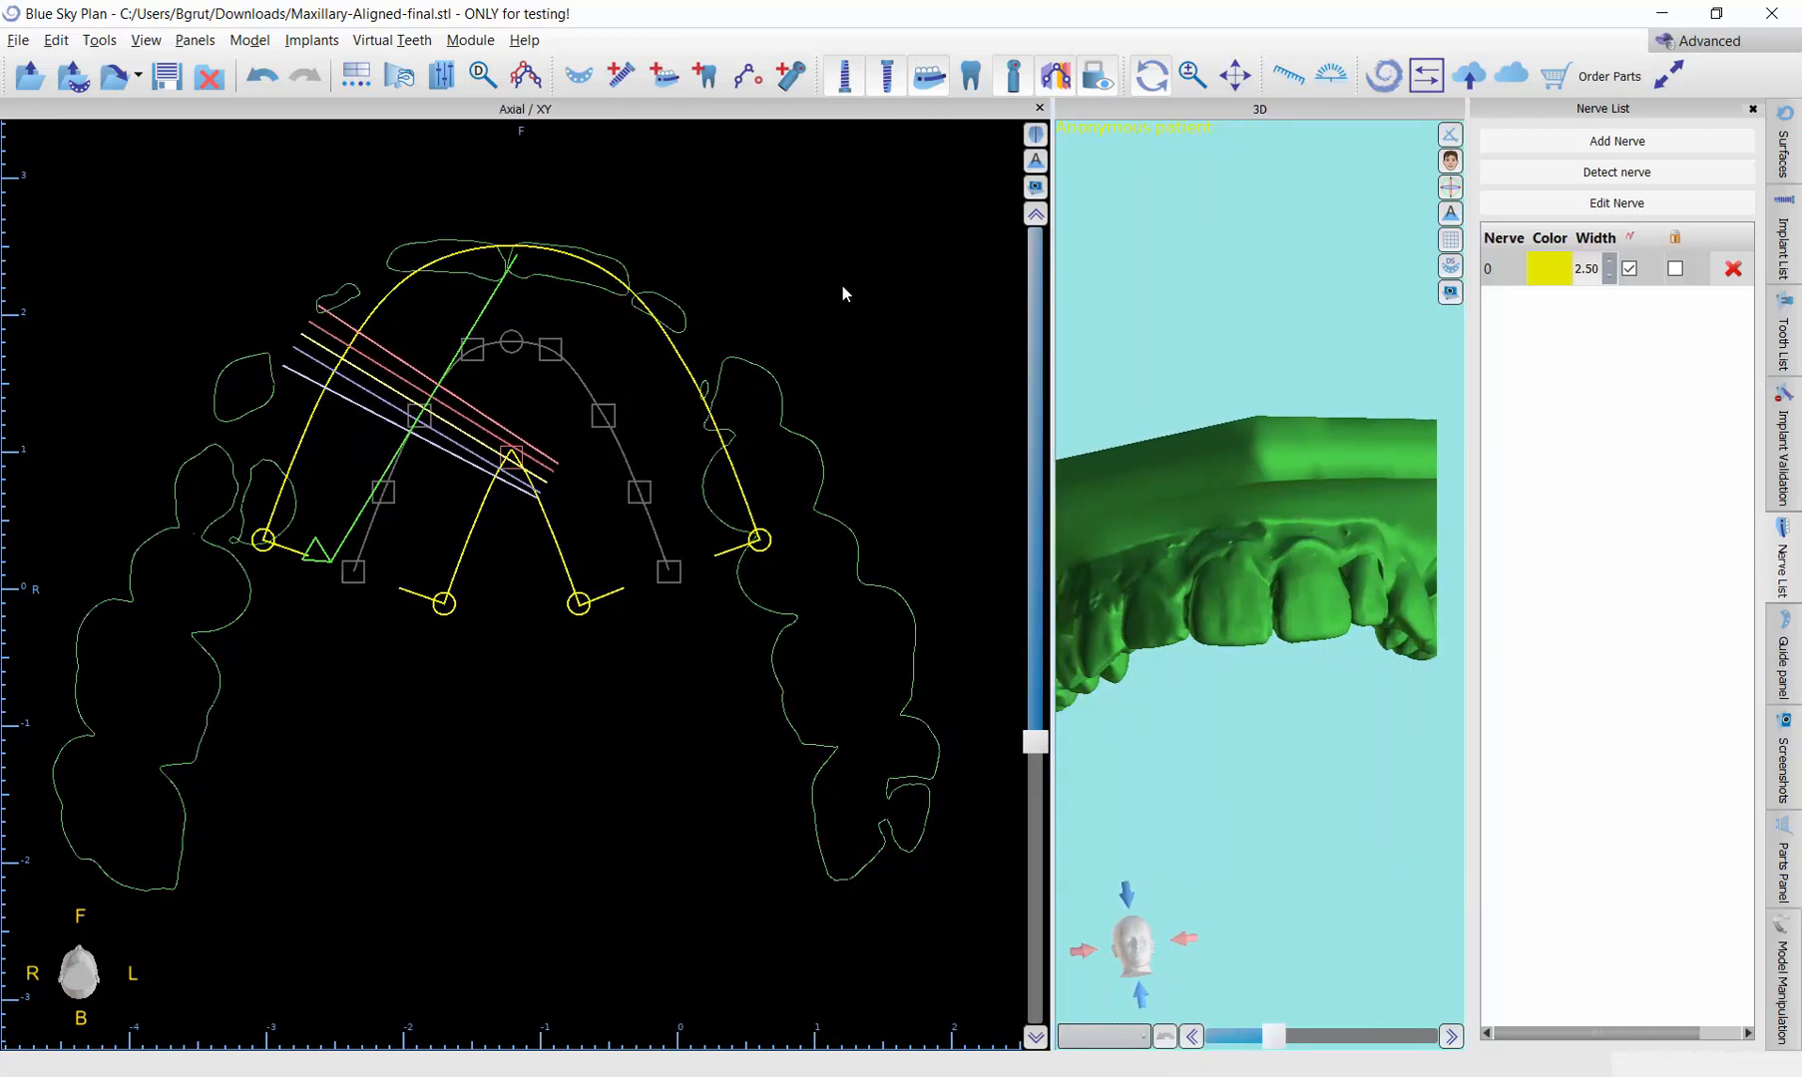
# Step: Show the coronal view, browse its slices through the model, and close the view again
pyautogui.click(146, 44)
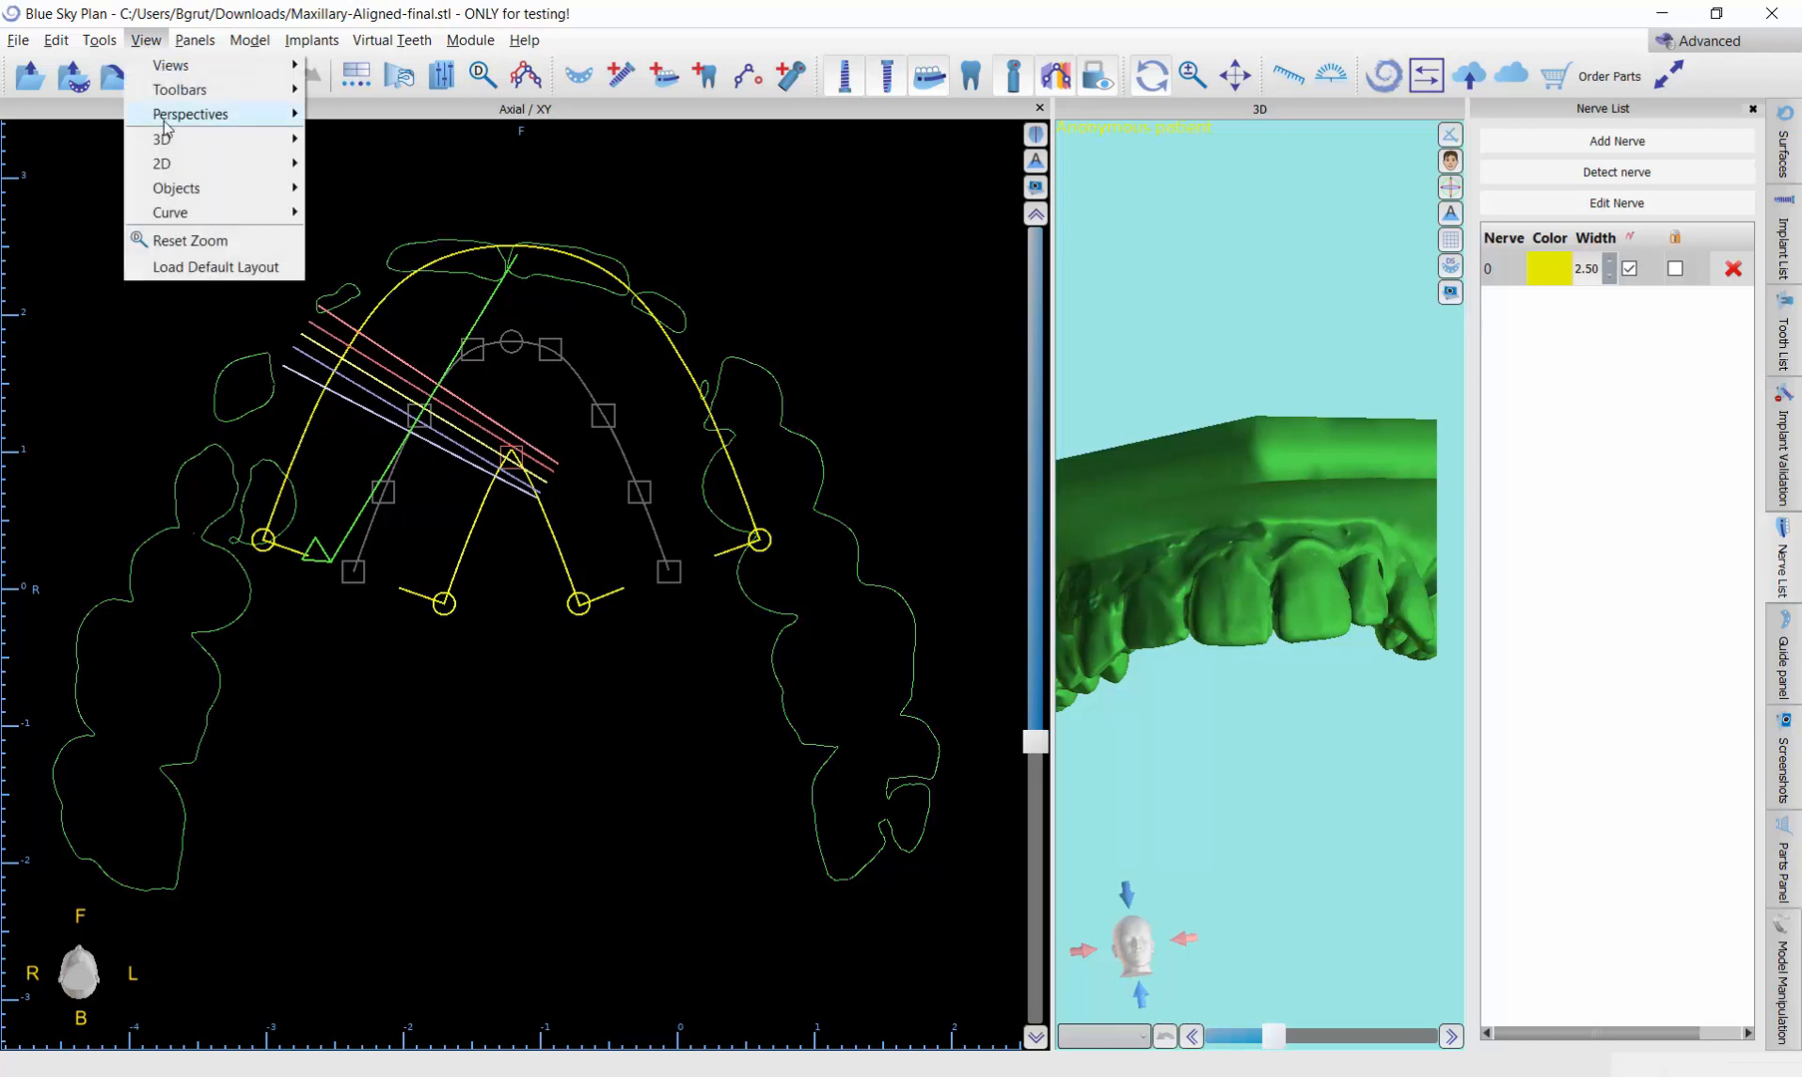
pyautogui.moveTo(177, 120)
pyautogui.moveTo(212, 169)
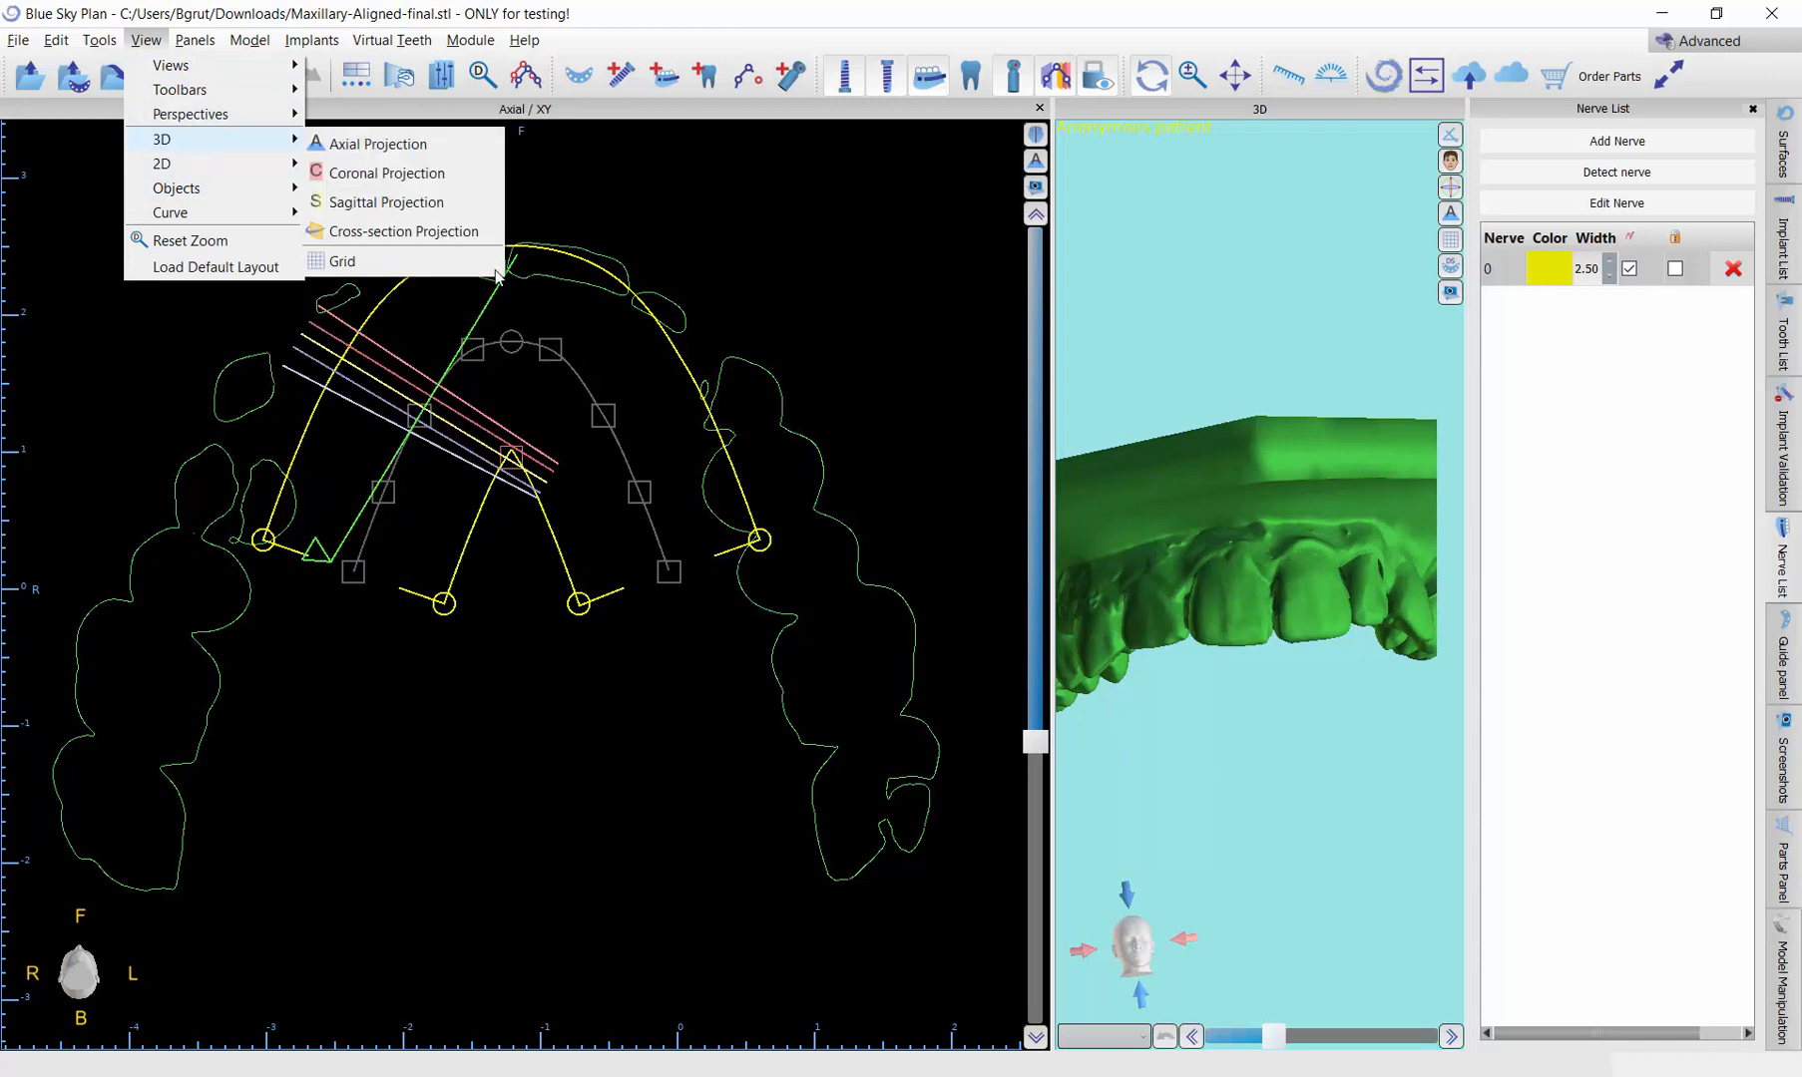
pyautogui.moveTo(271, 163)
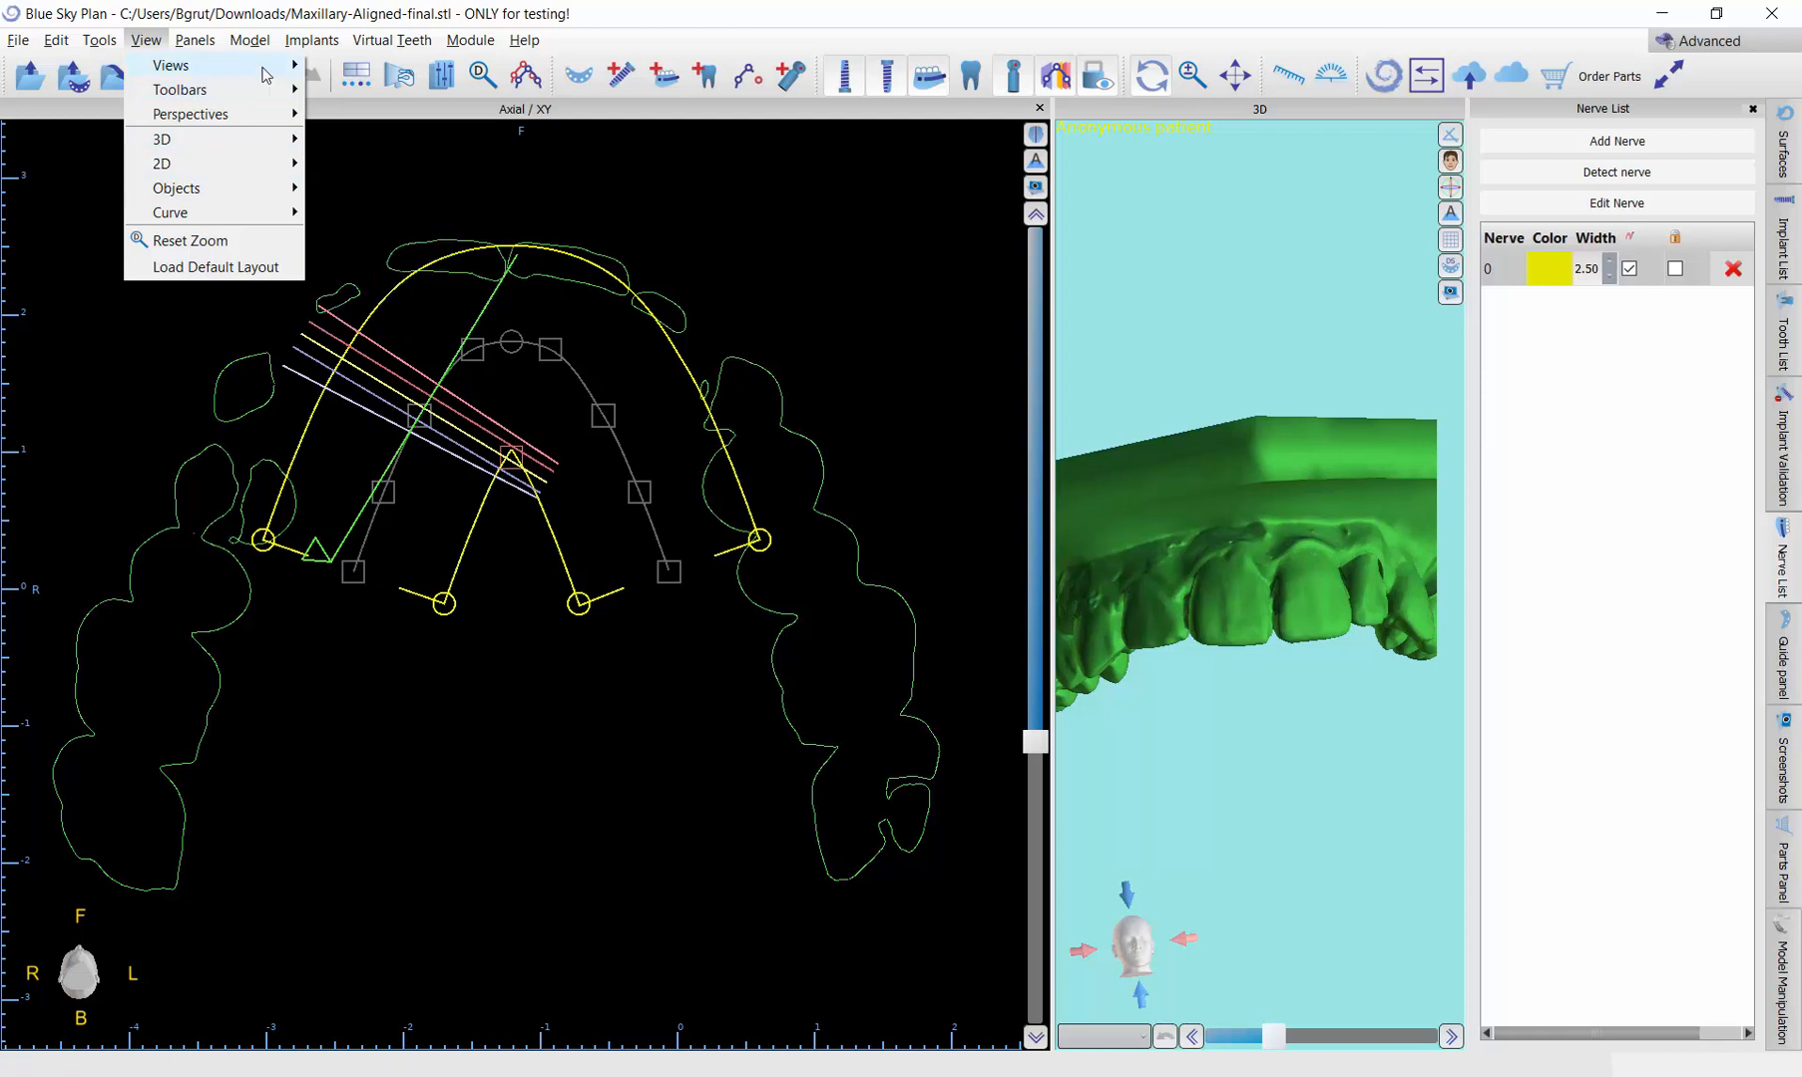
pyautogui.moveTo(267, 69)
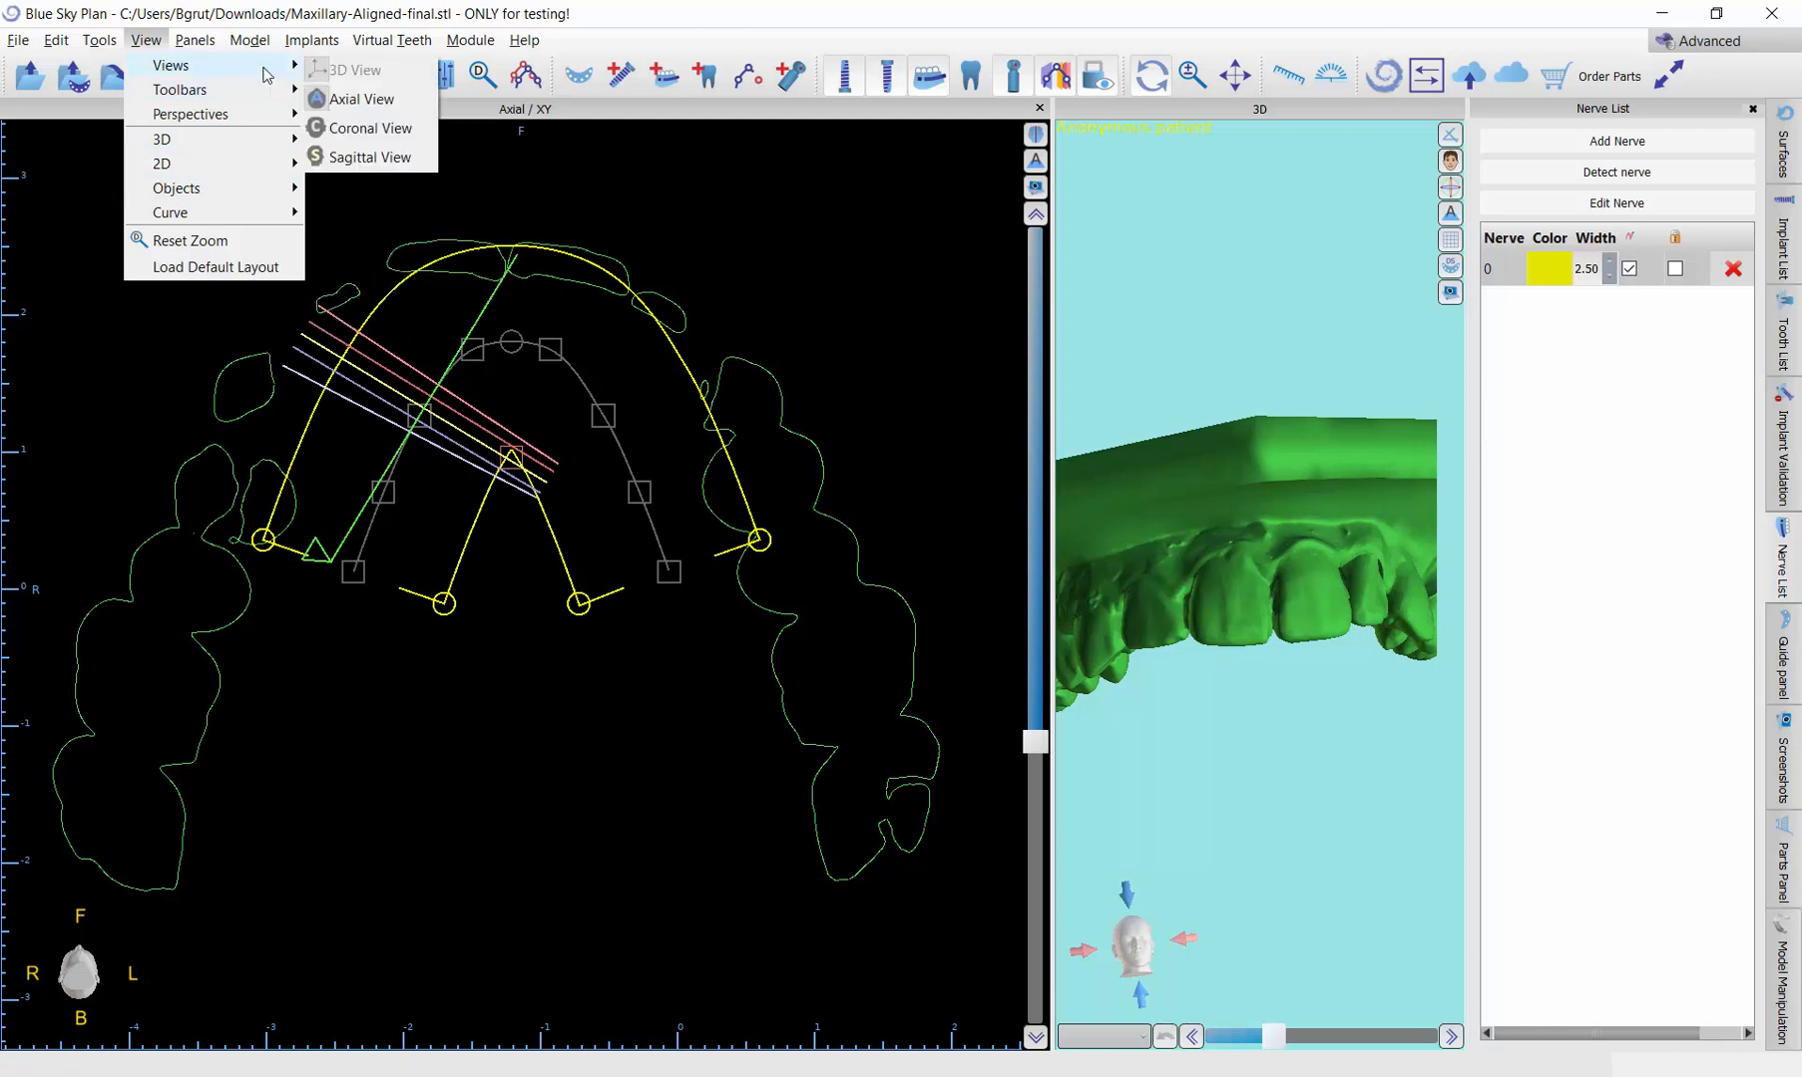
pyautogui.click(370, 130)
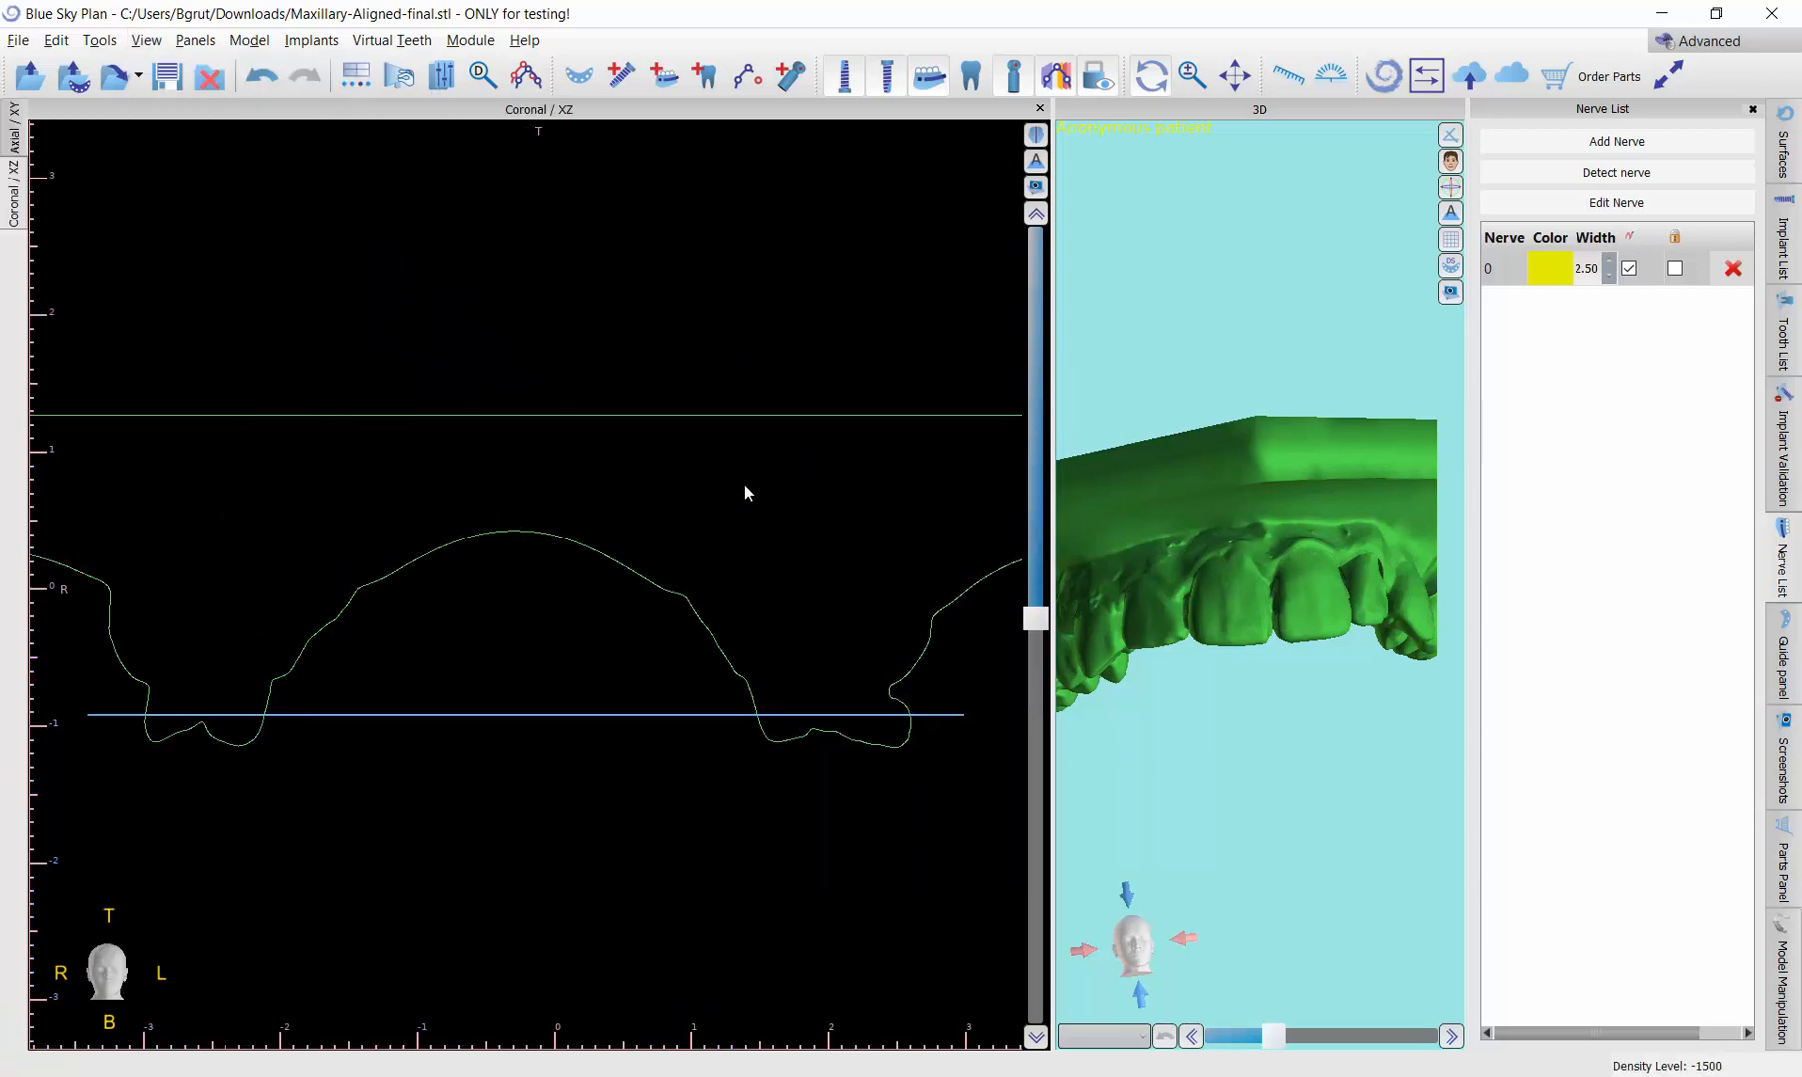
pyautogui.moveTo(1036, 623); pyautogui.dragTo(1026, 564)
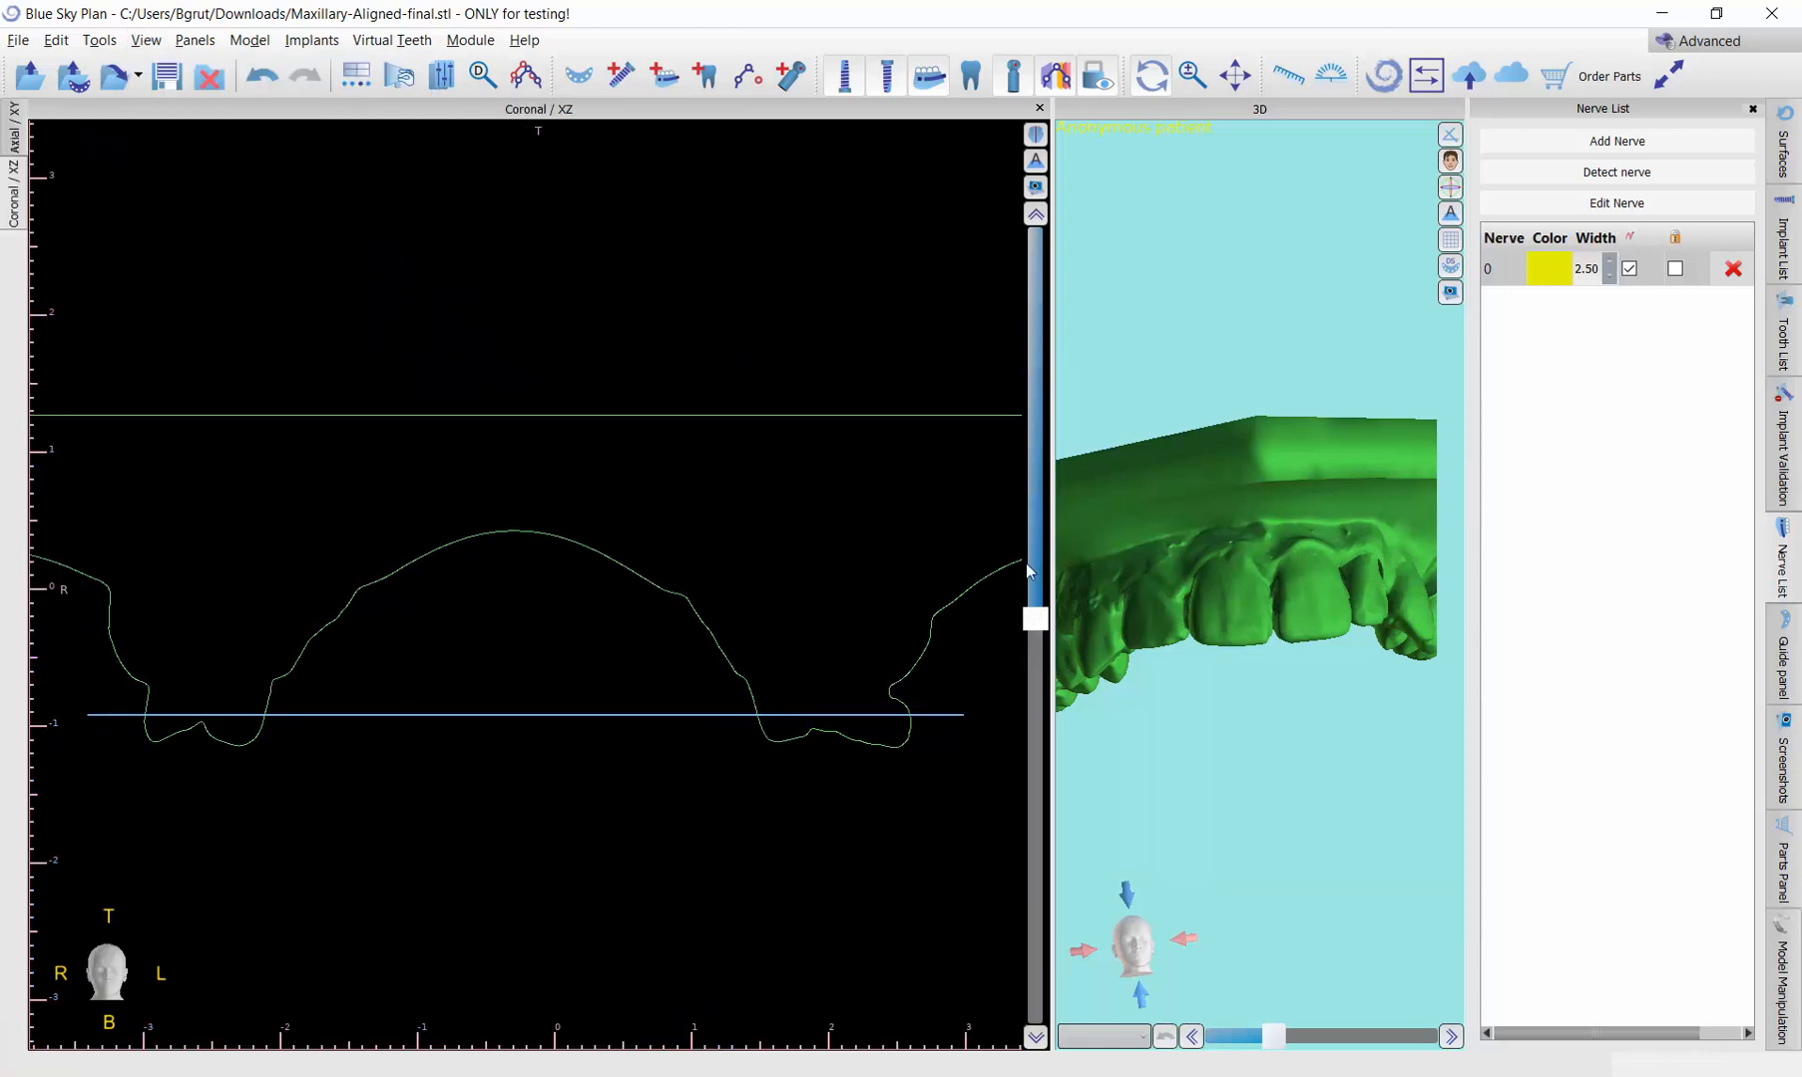
pyautogui.click(1039, 108)
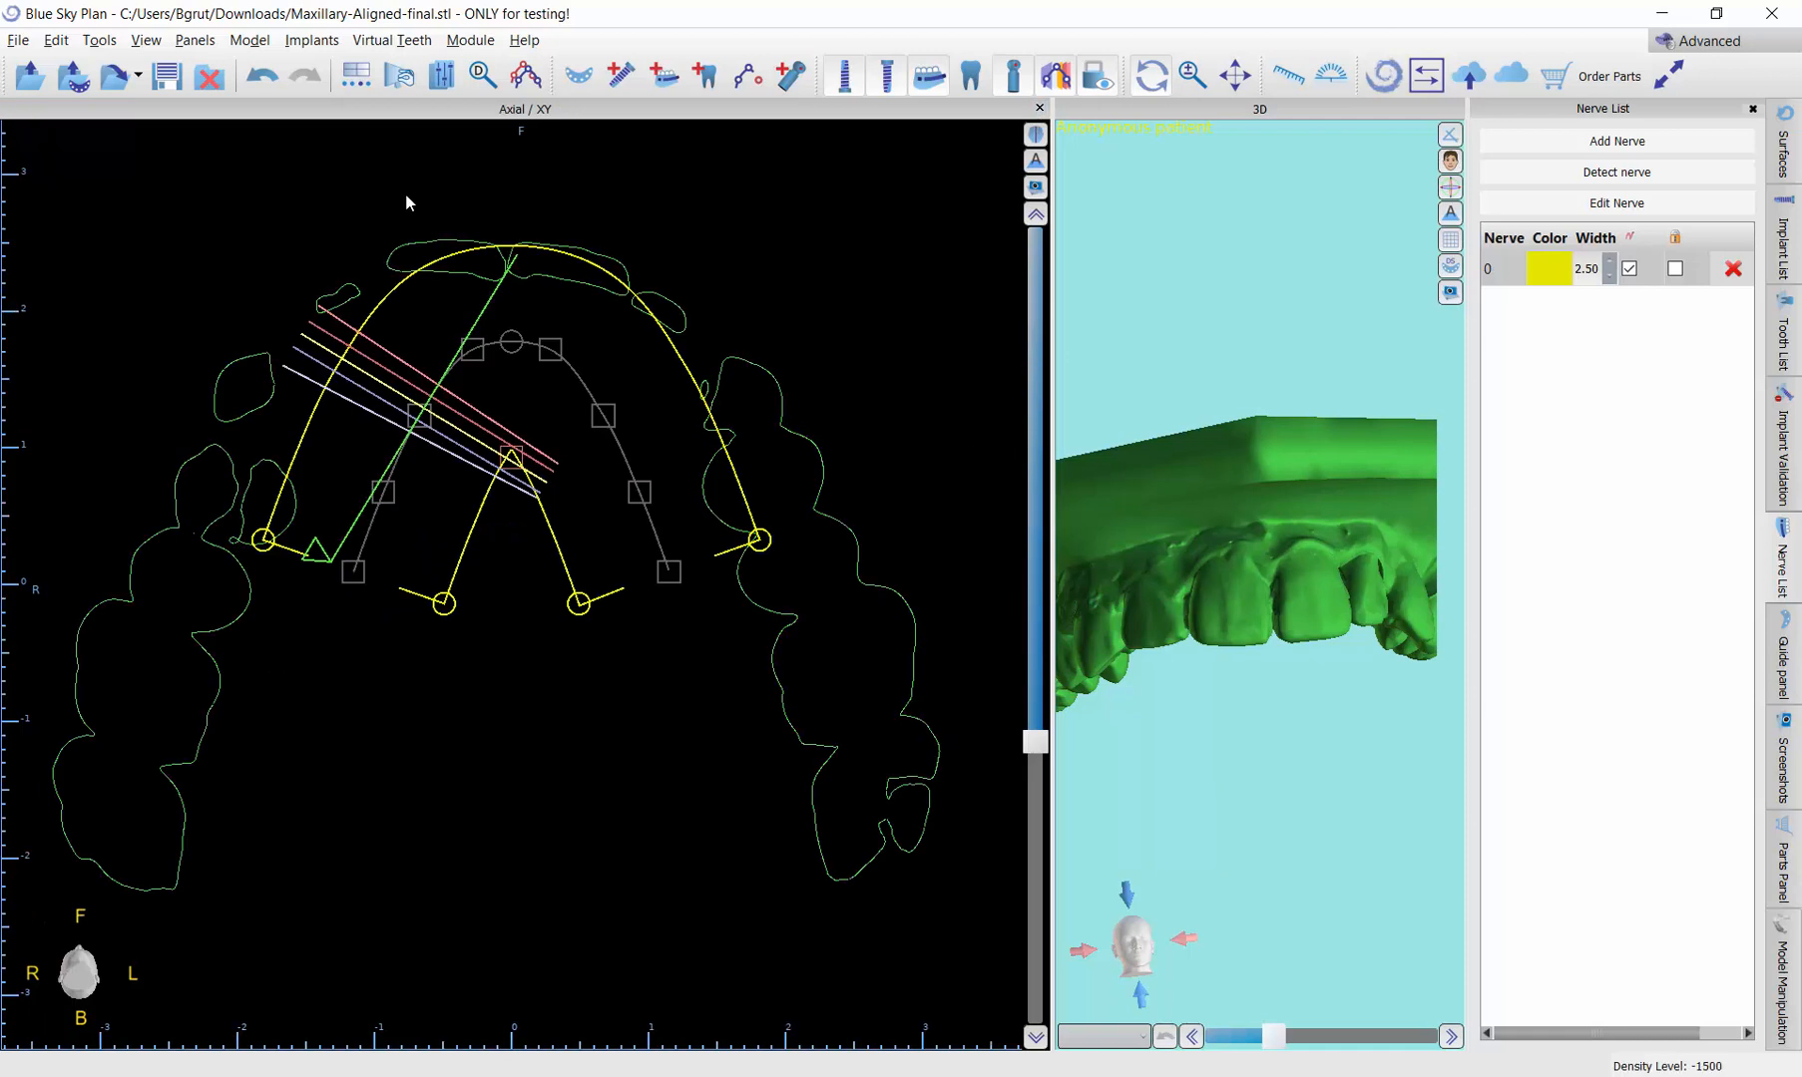
# Step: Show the sagittal view, browse its slices across the arch, and return to the axial view
pyautogui.click(146, 40)
pyautogui.moveTo(267, 67)
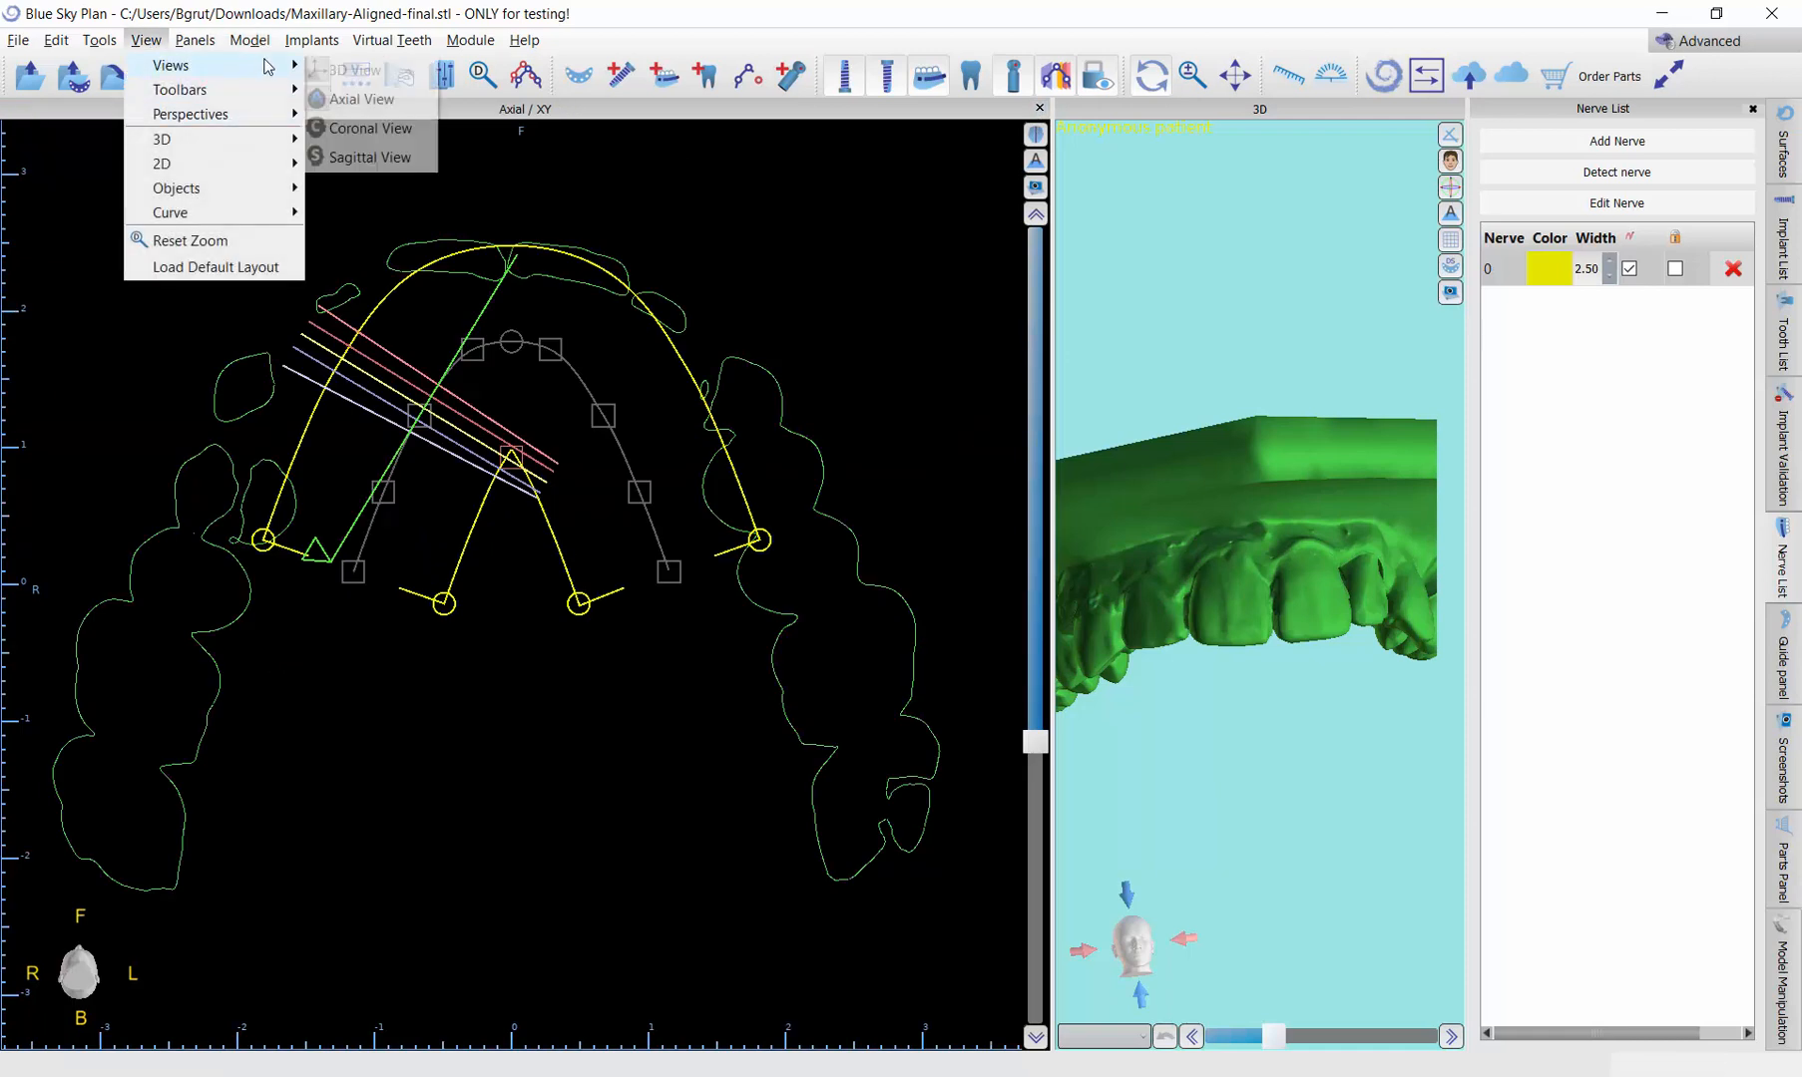
pyautogui.click(369, 156)
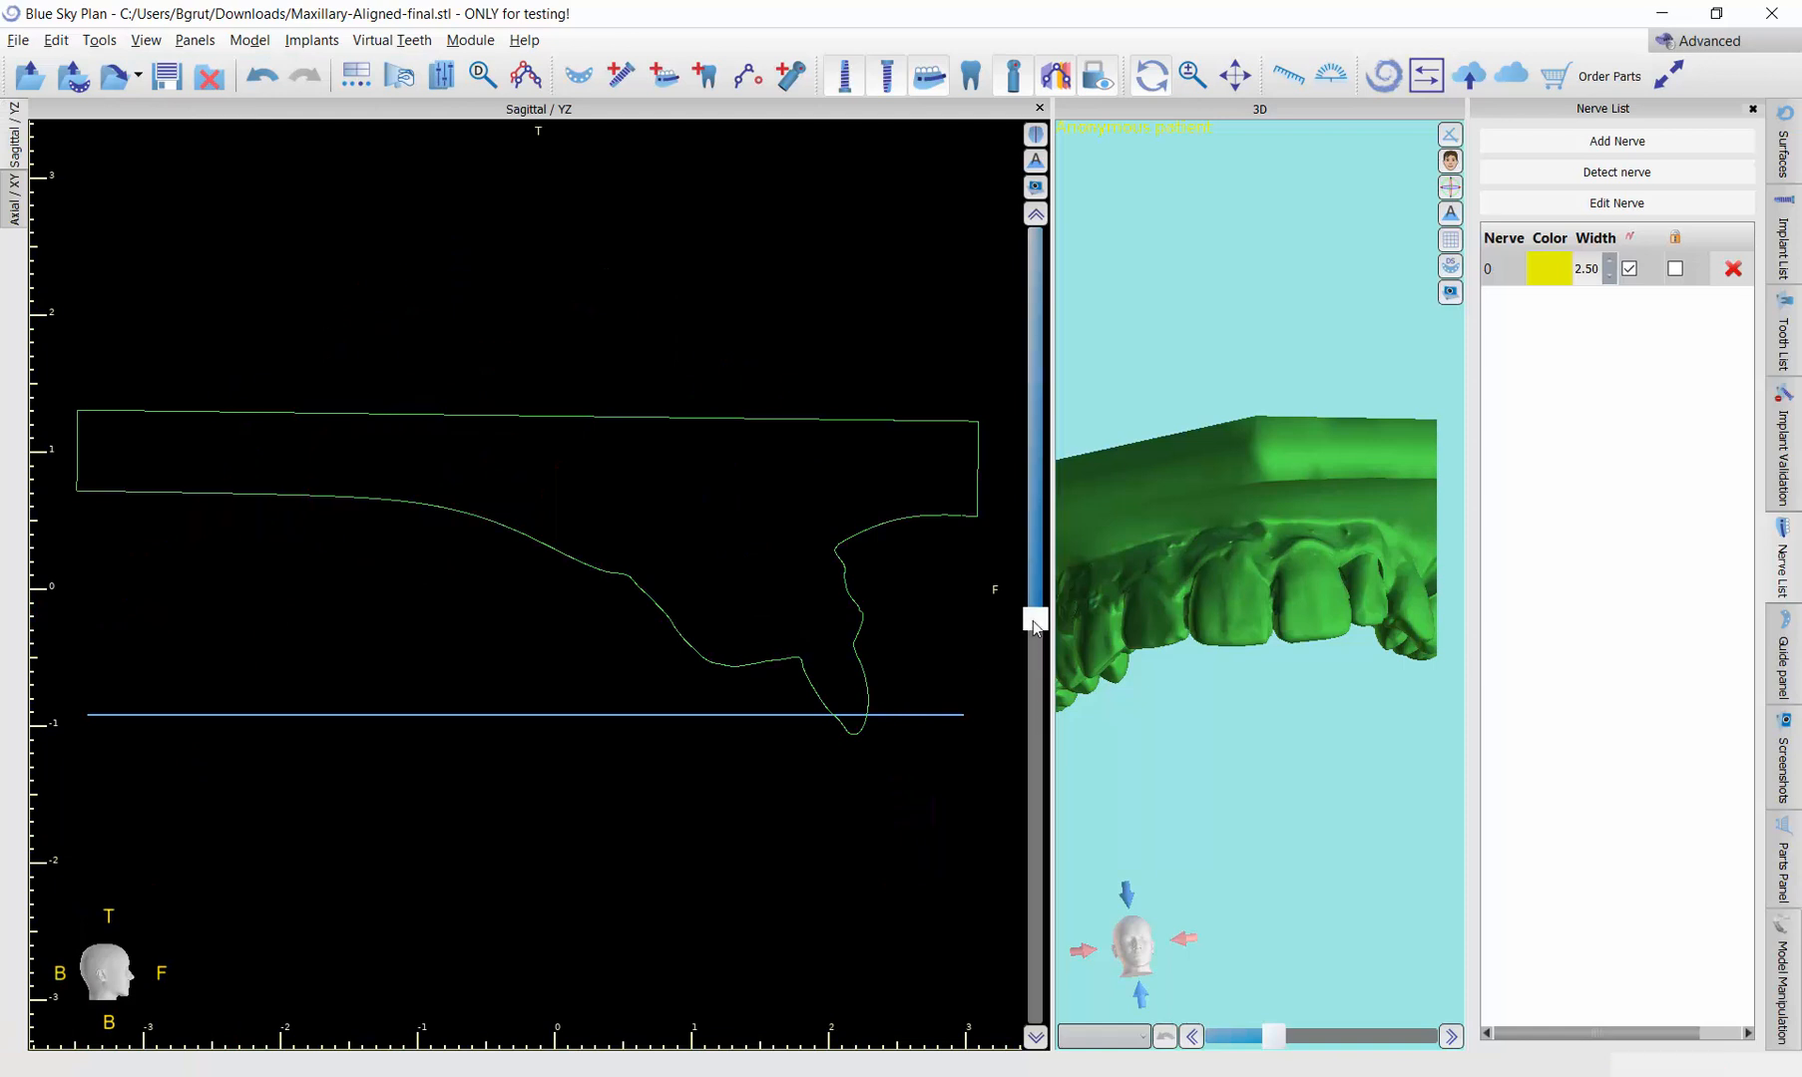
pyautogui.moveTo(1035, 618); pyautogui.dragTo(1082, 355)
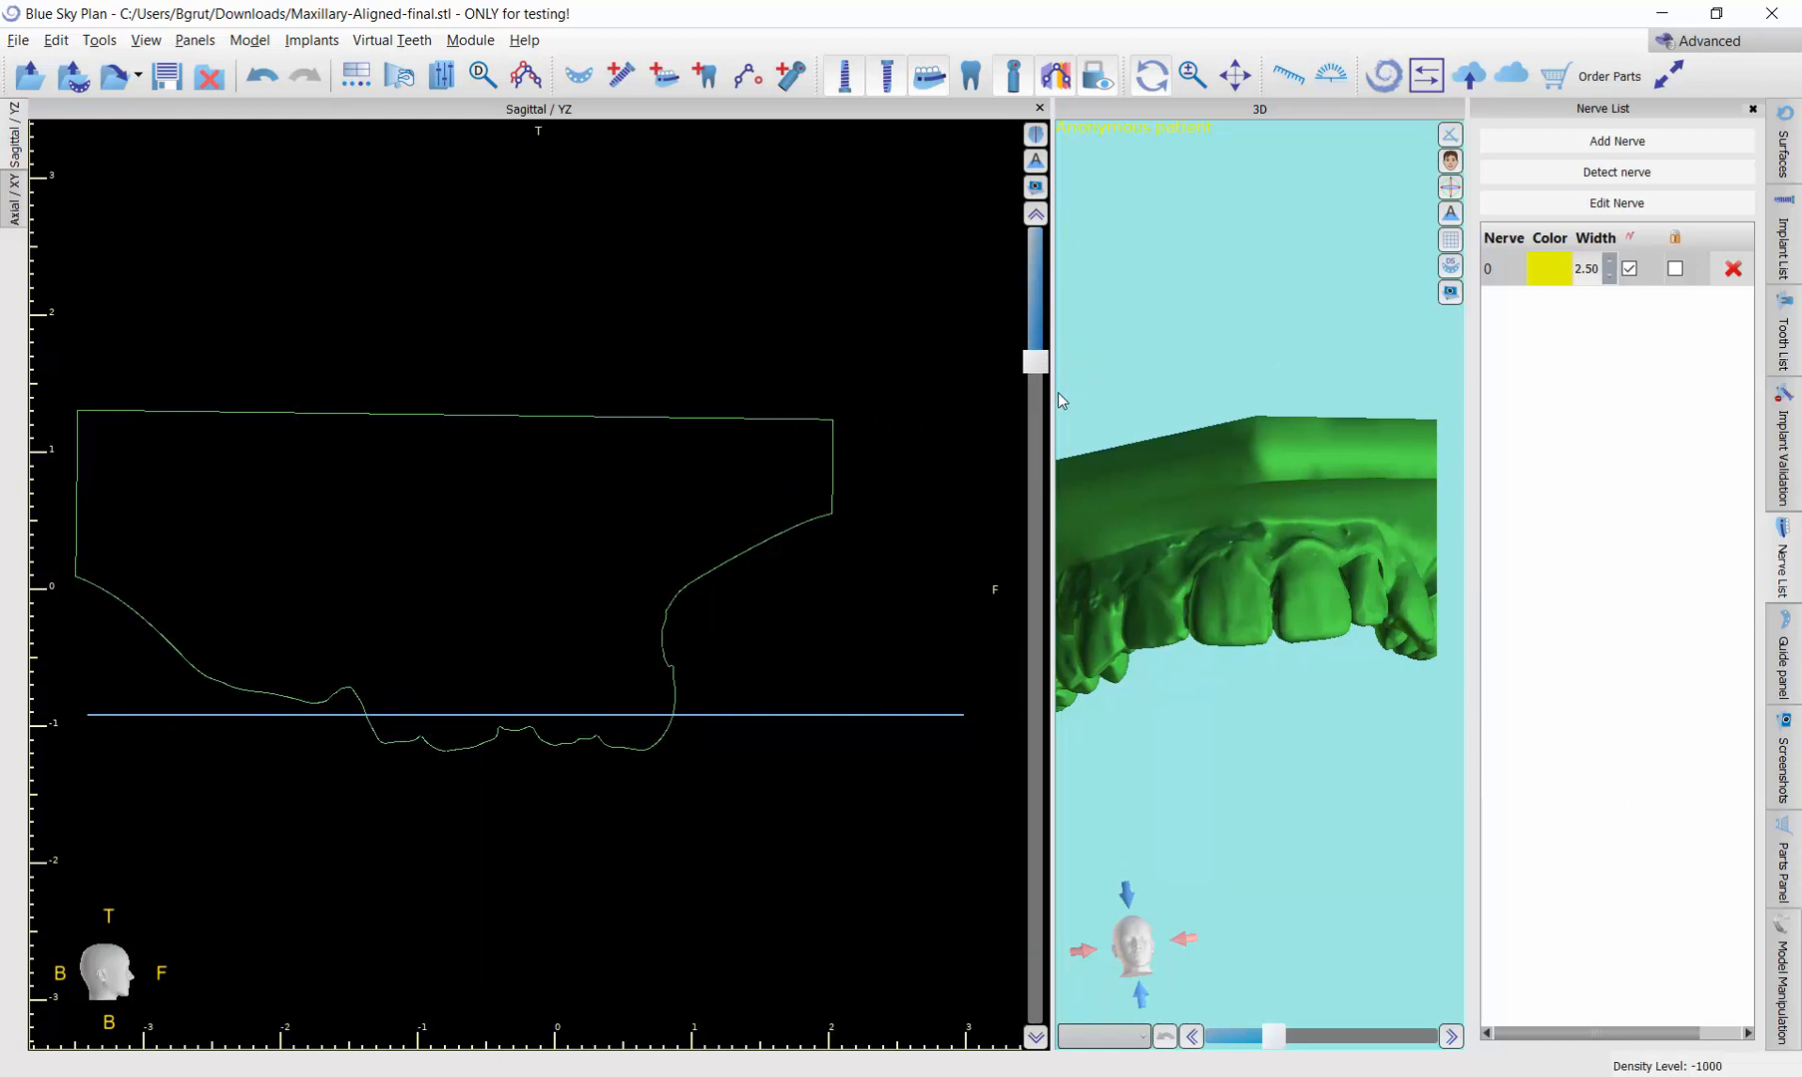
pyautogui.moveTo(1060, 401); pyautogui.dragTo(1057, 483)
pyautogui.click(14, 199)
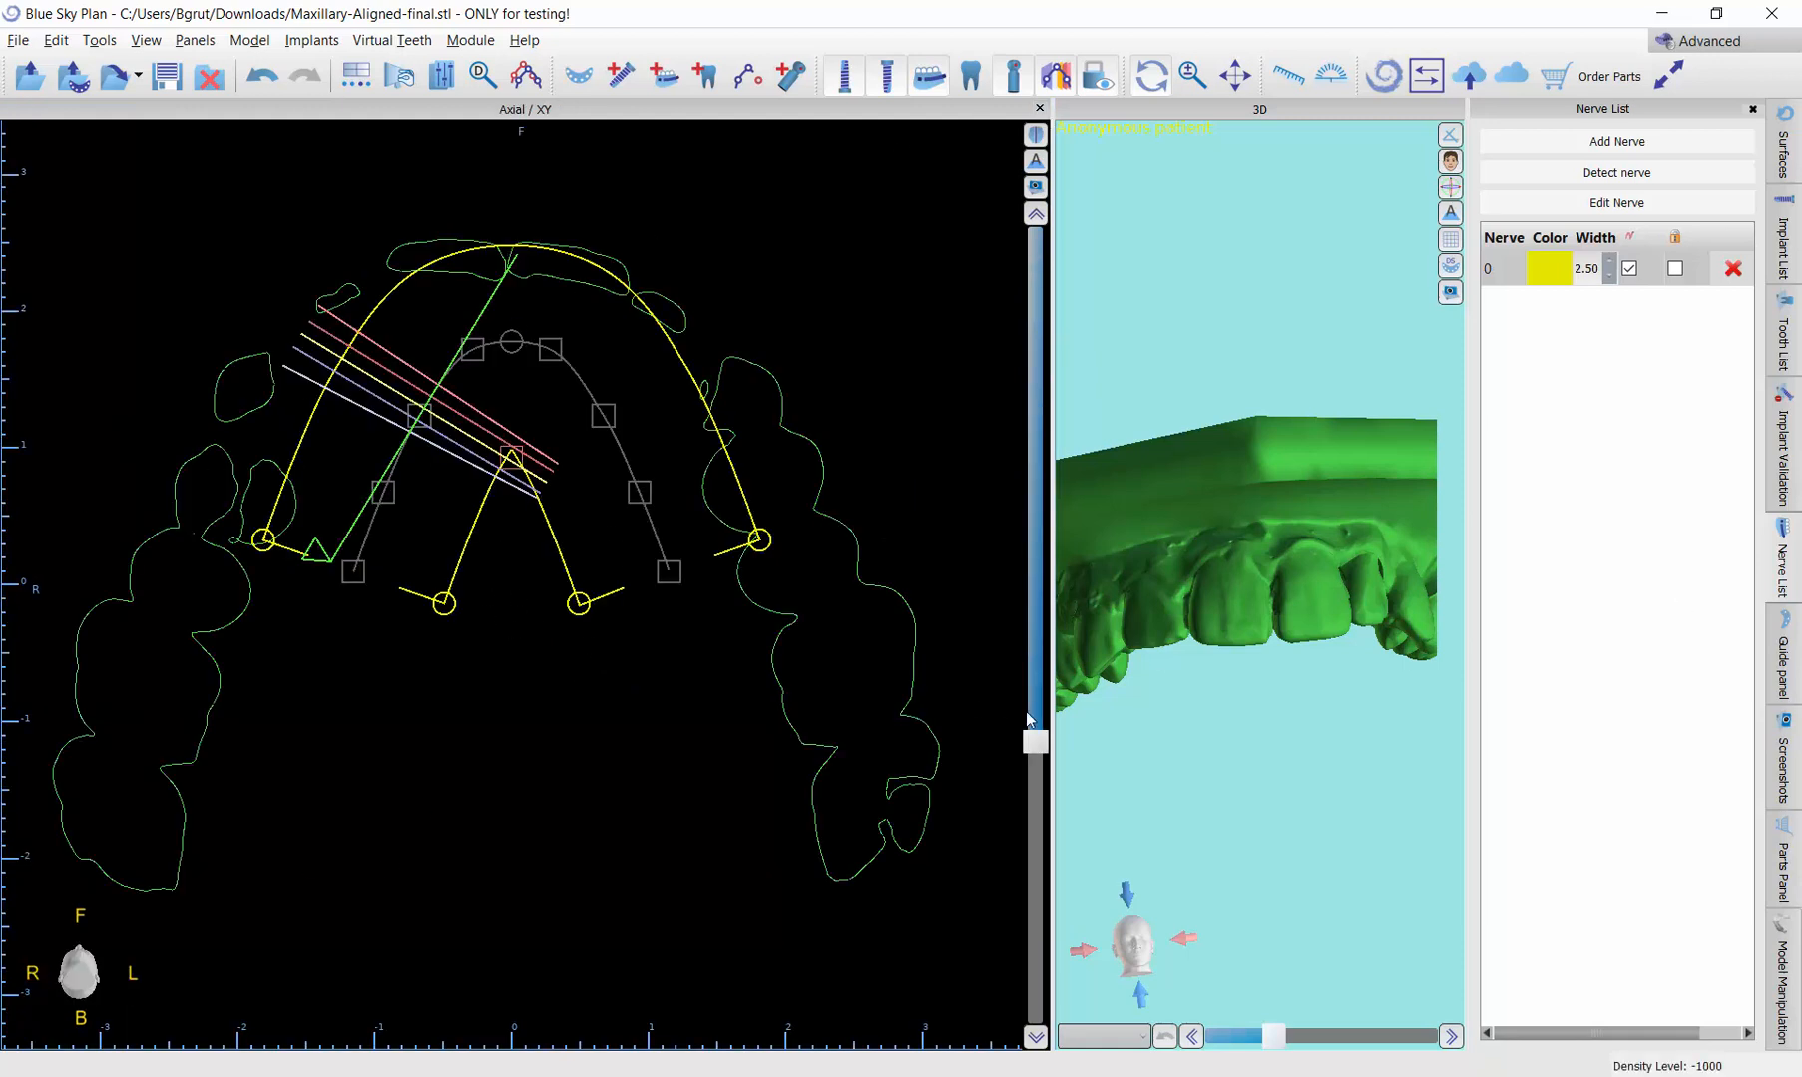
# Step: Raise the axial slice slightly so it cuts through all the tooth crowns, and hide the slice projections
pyautogui.moveTo(1038, 758); pyautogui.dragTo(1032, 735)
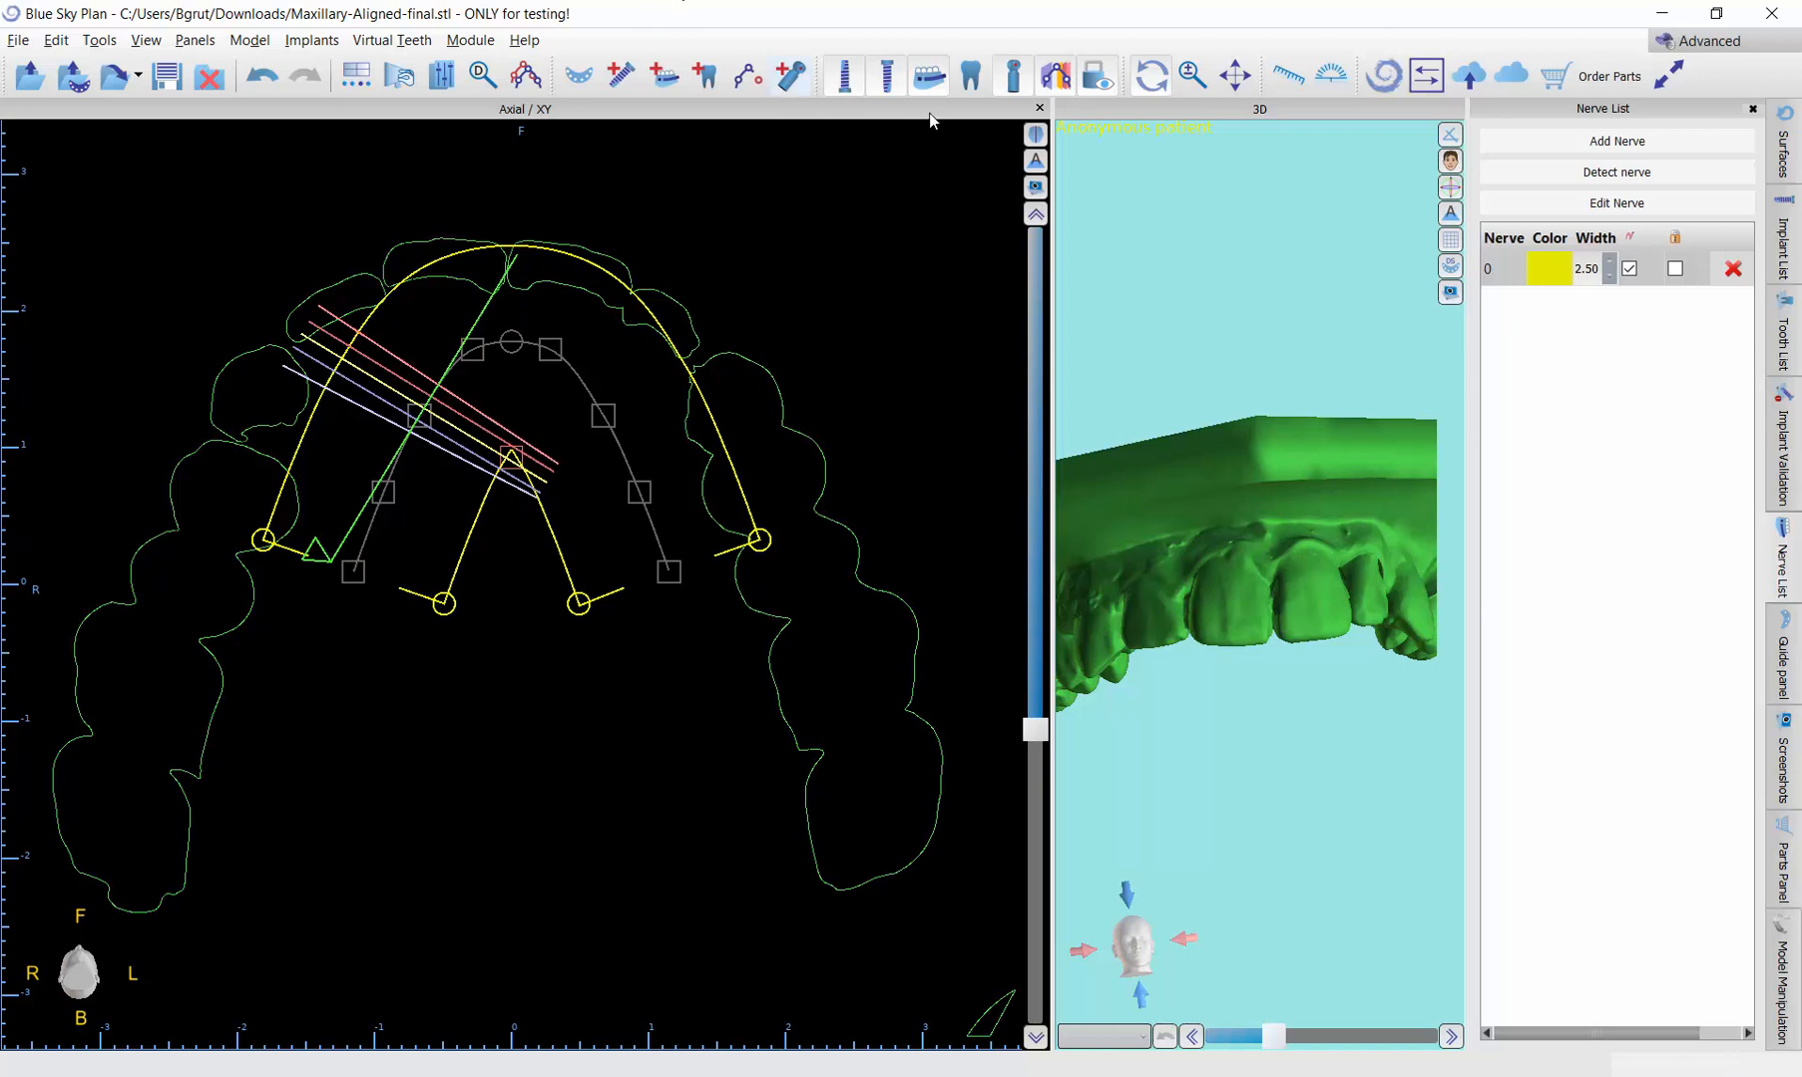
pyautogui.click(1054, 75)
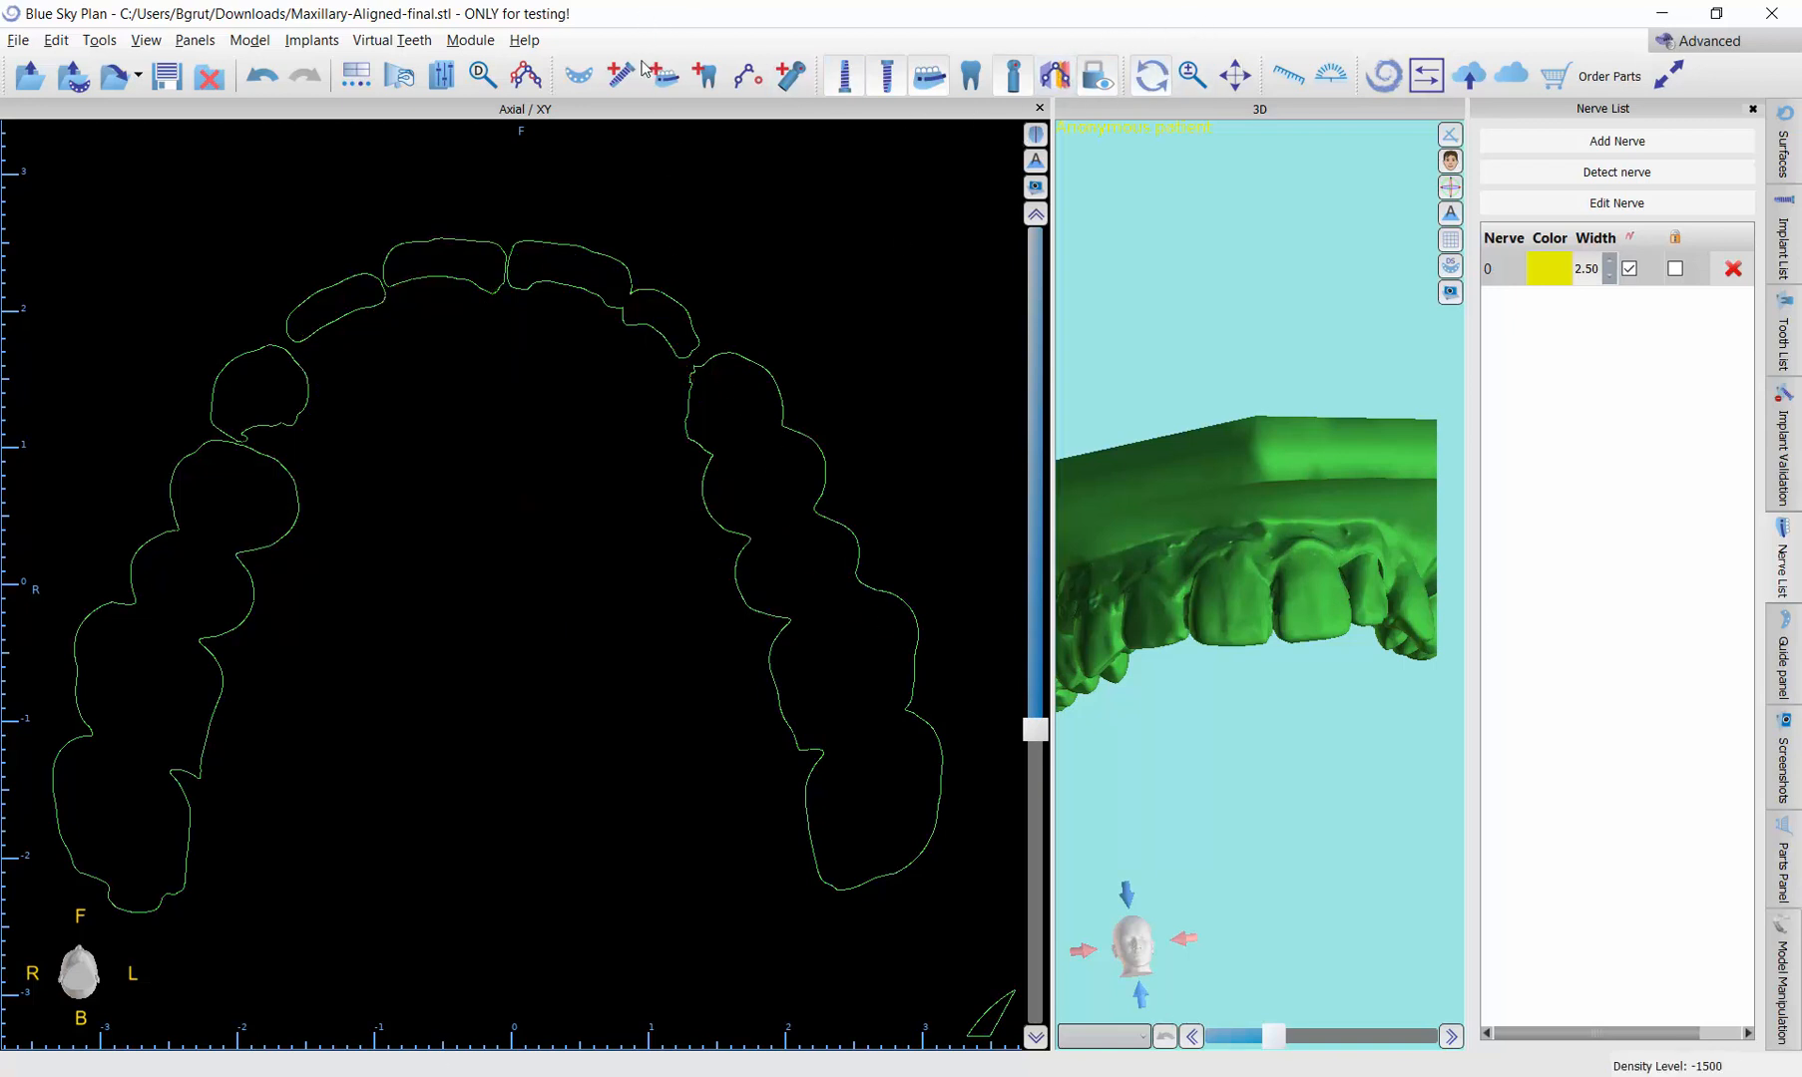
# Step: Replace the empty nerve with a new one and place its points along the lingual side from the patient's right last molar to the canine
pyautogui.click(1616, 202)
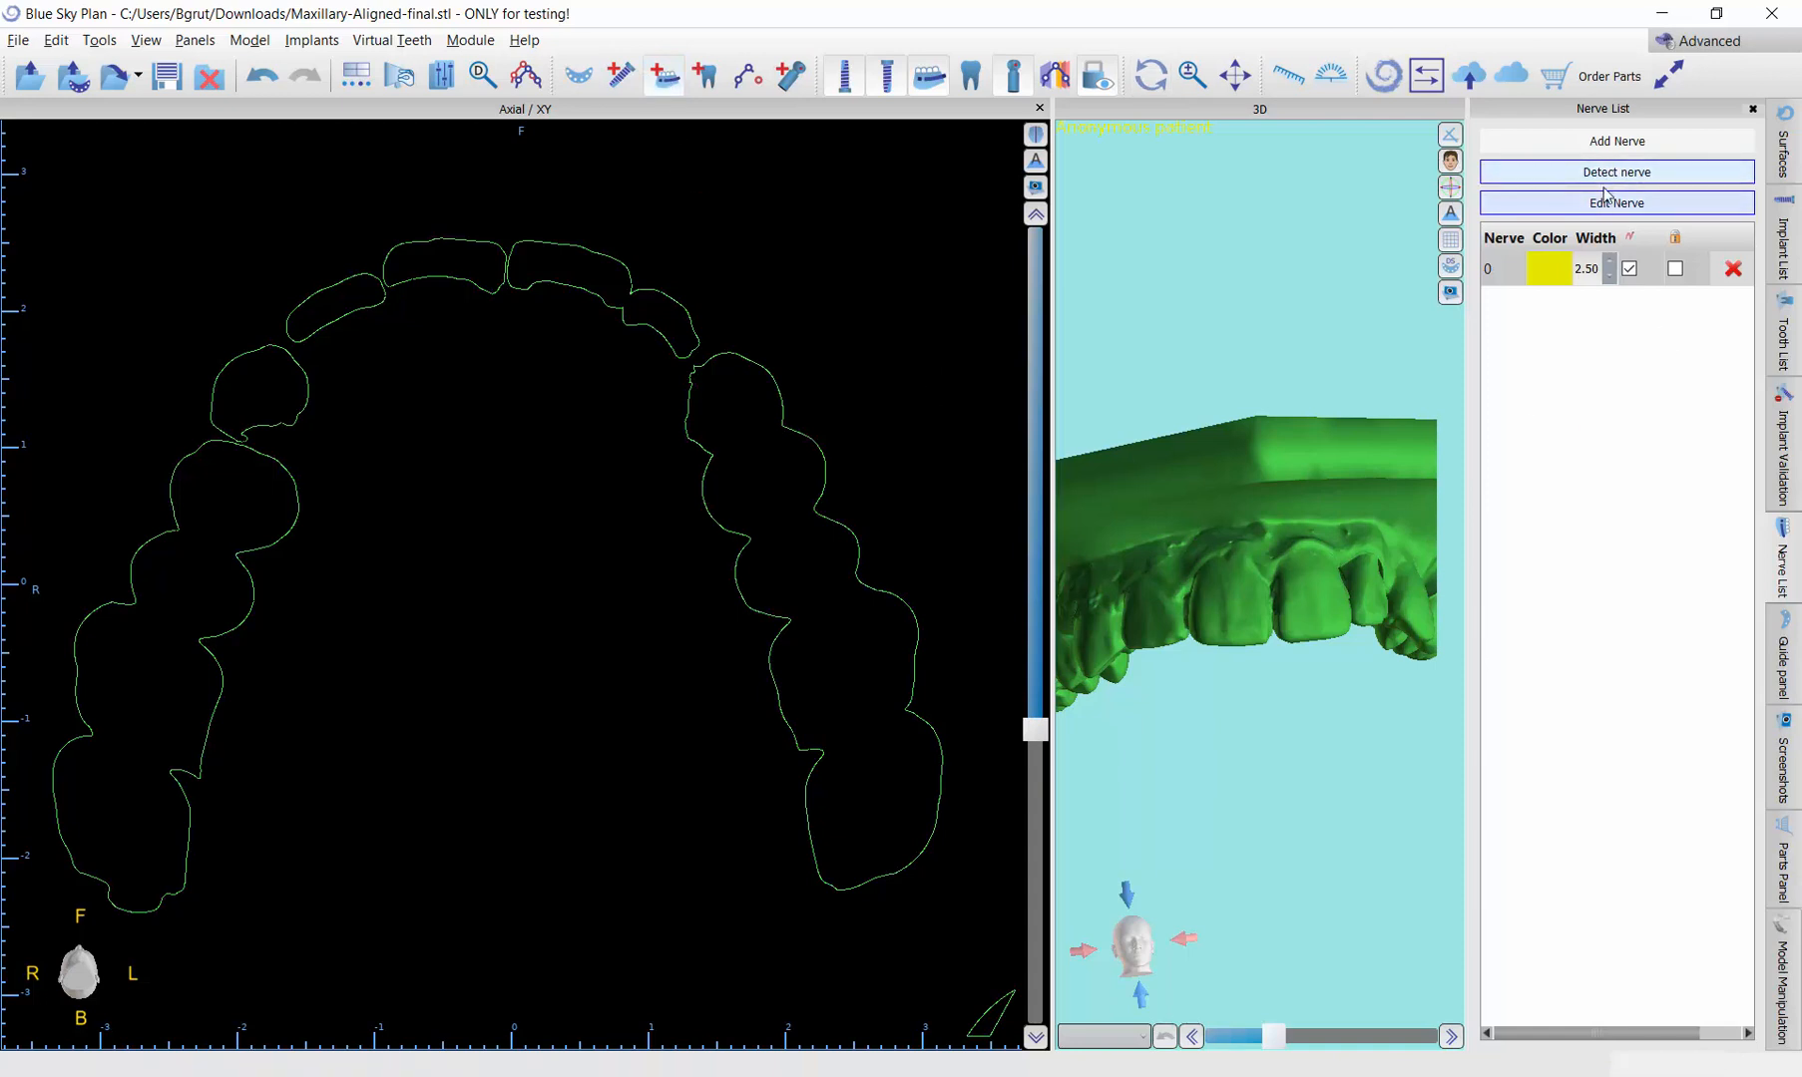
pyautogui.click(1733, 268)
pyautogui.click(1613, 145)
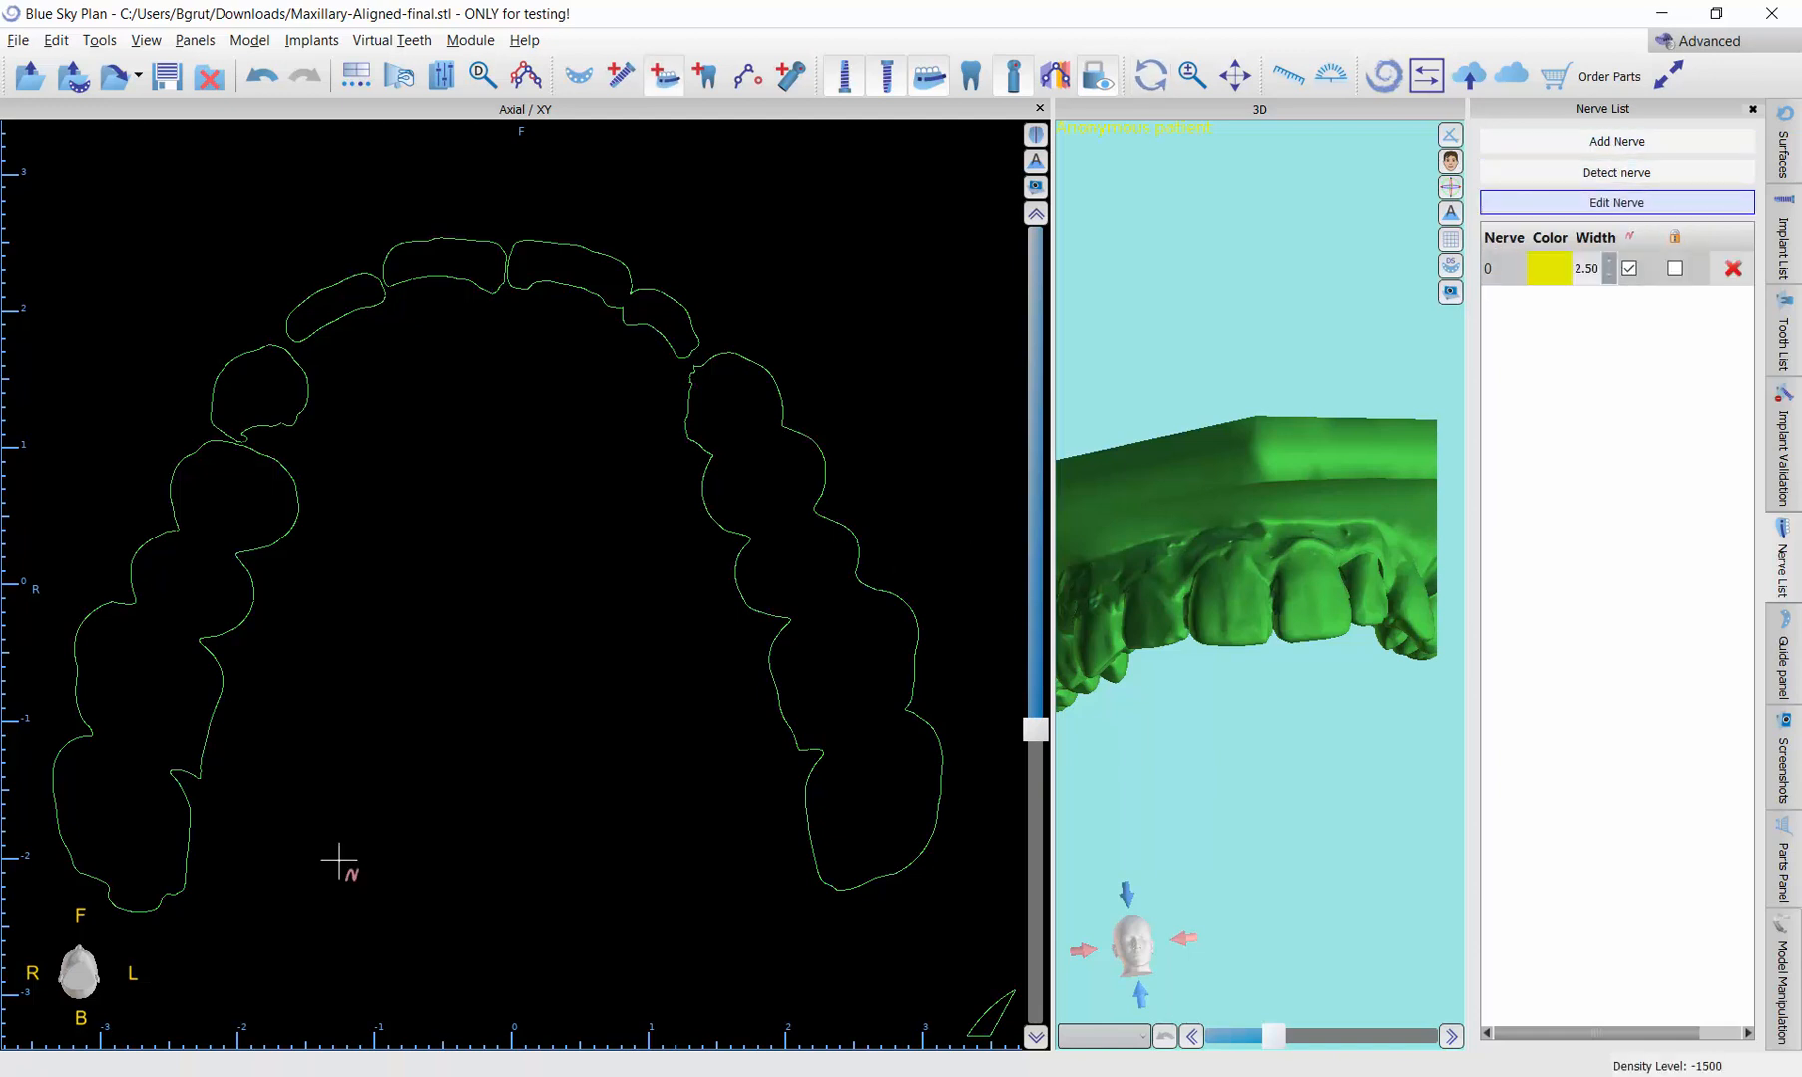
pyautogui.click(204, 854)
pyautogui.click(311, 530)
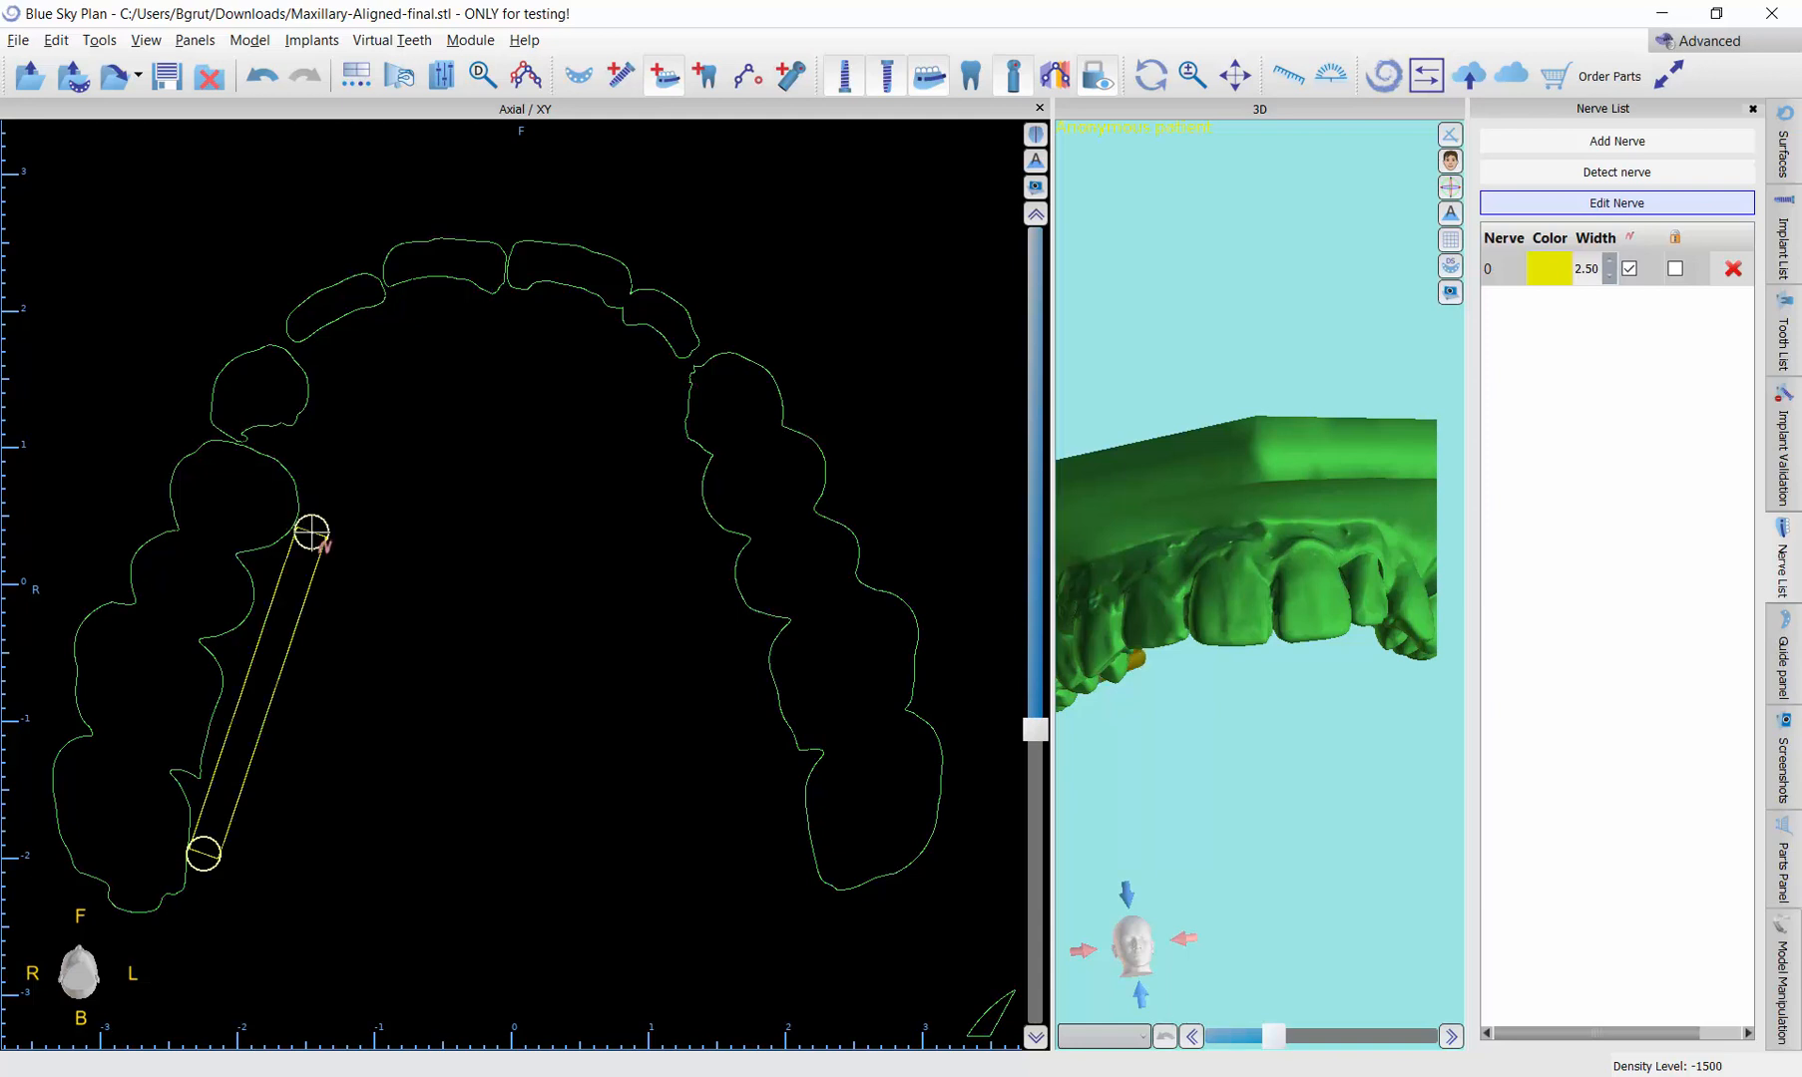
pyautogui.click(320, 481)
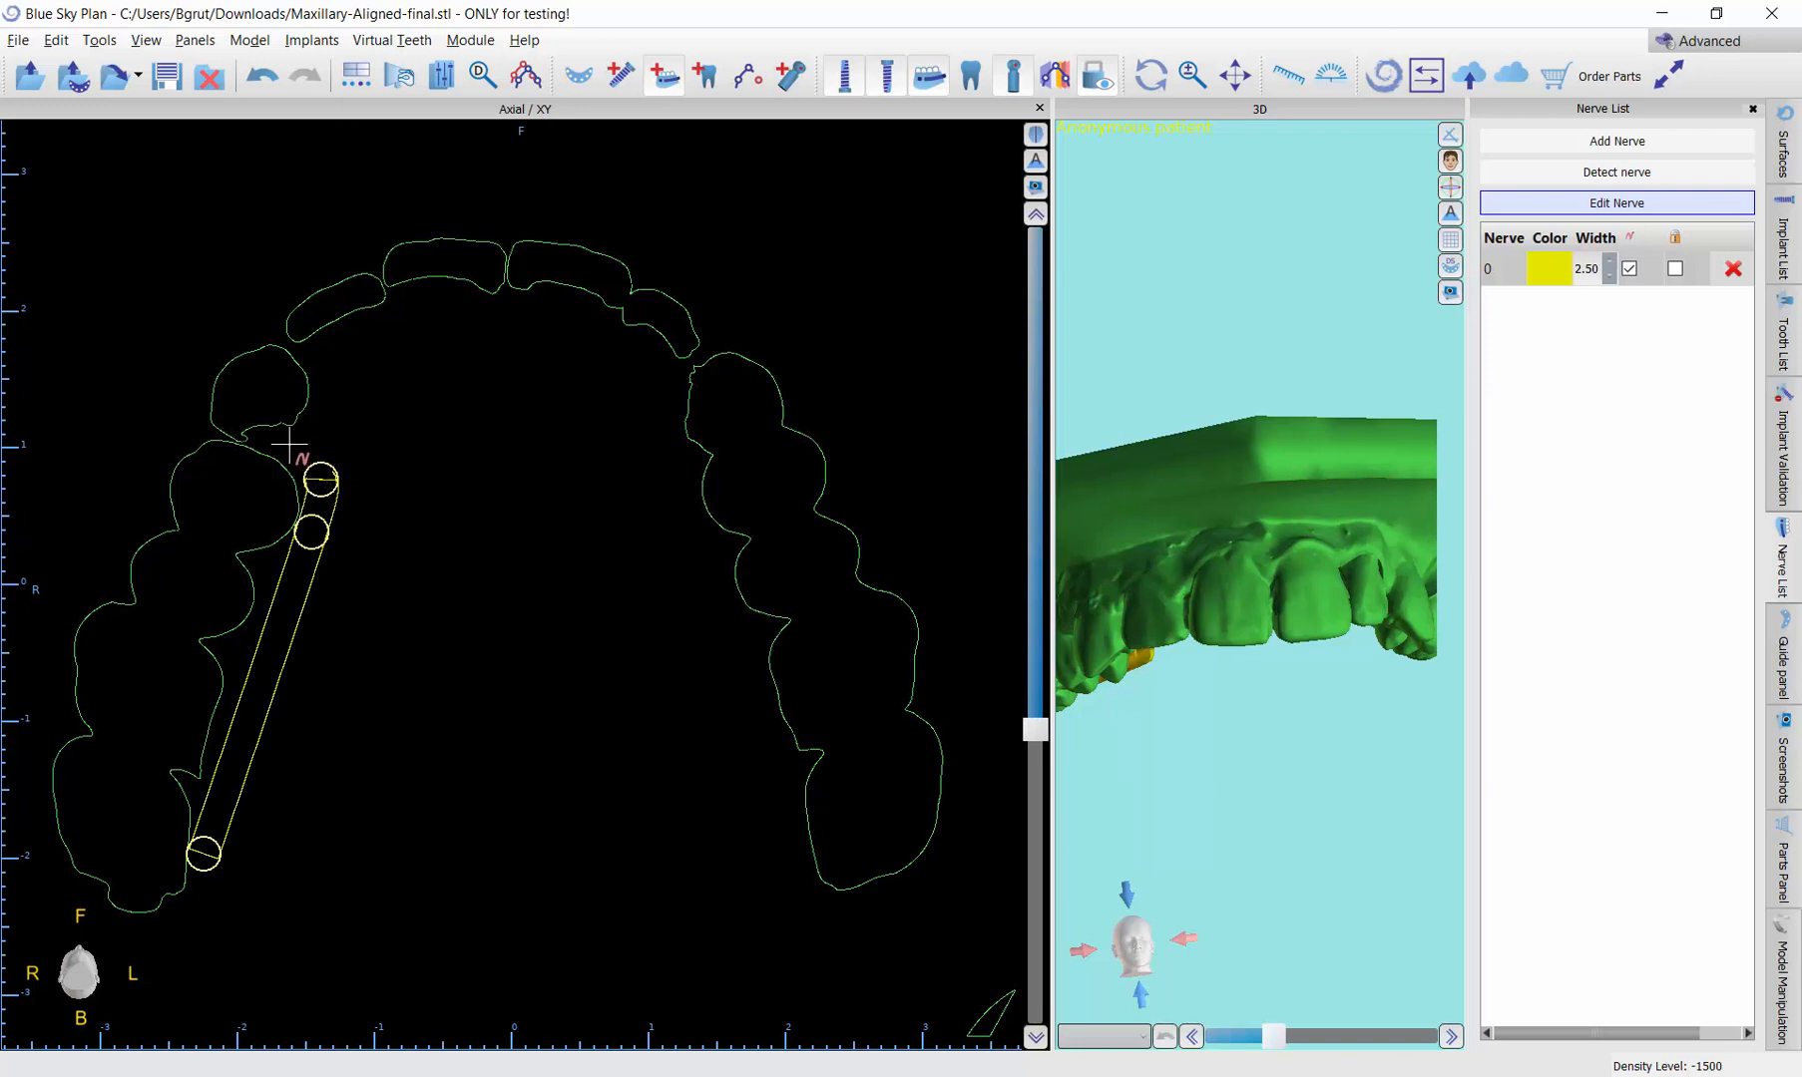
pyautogui.click(278, 433)
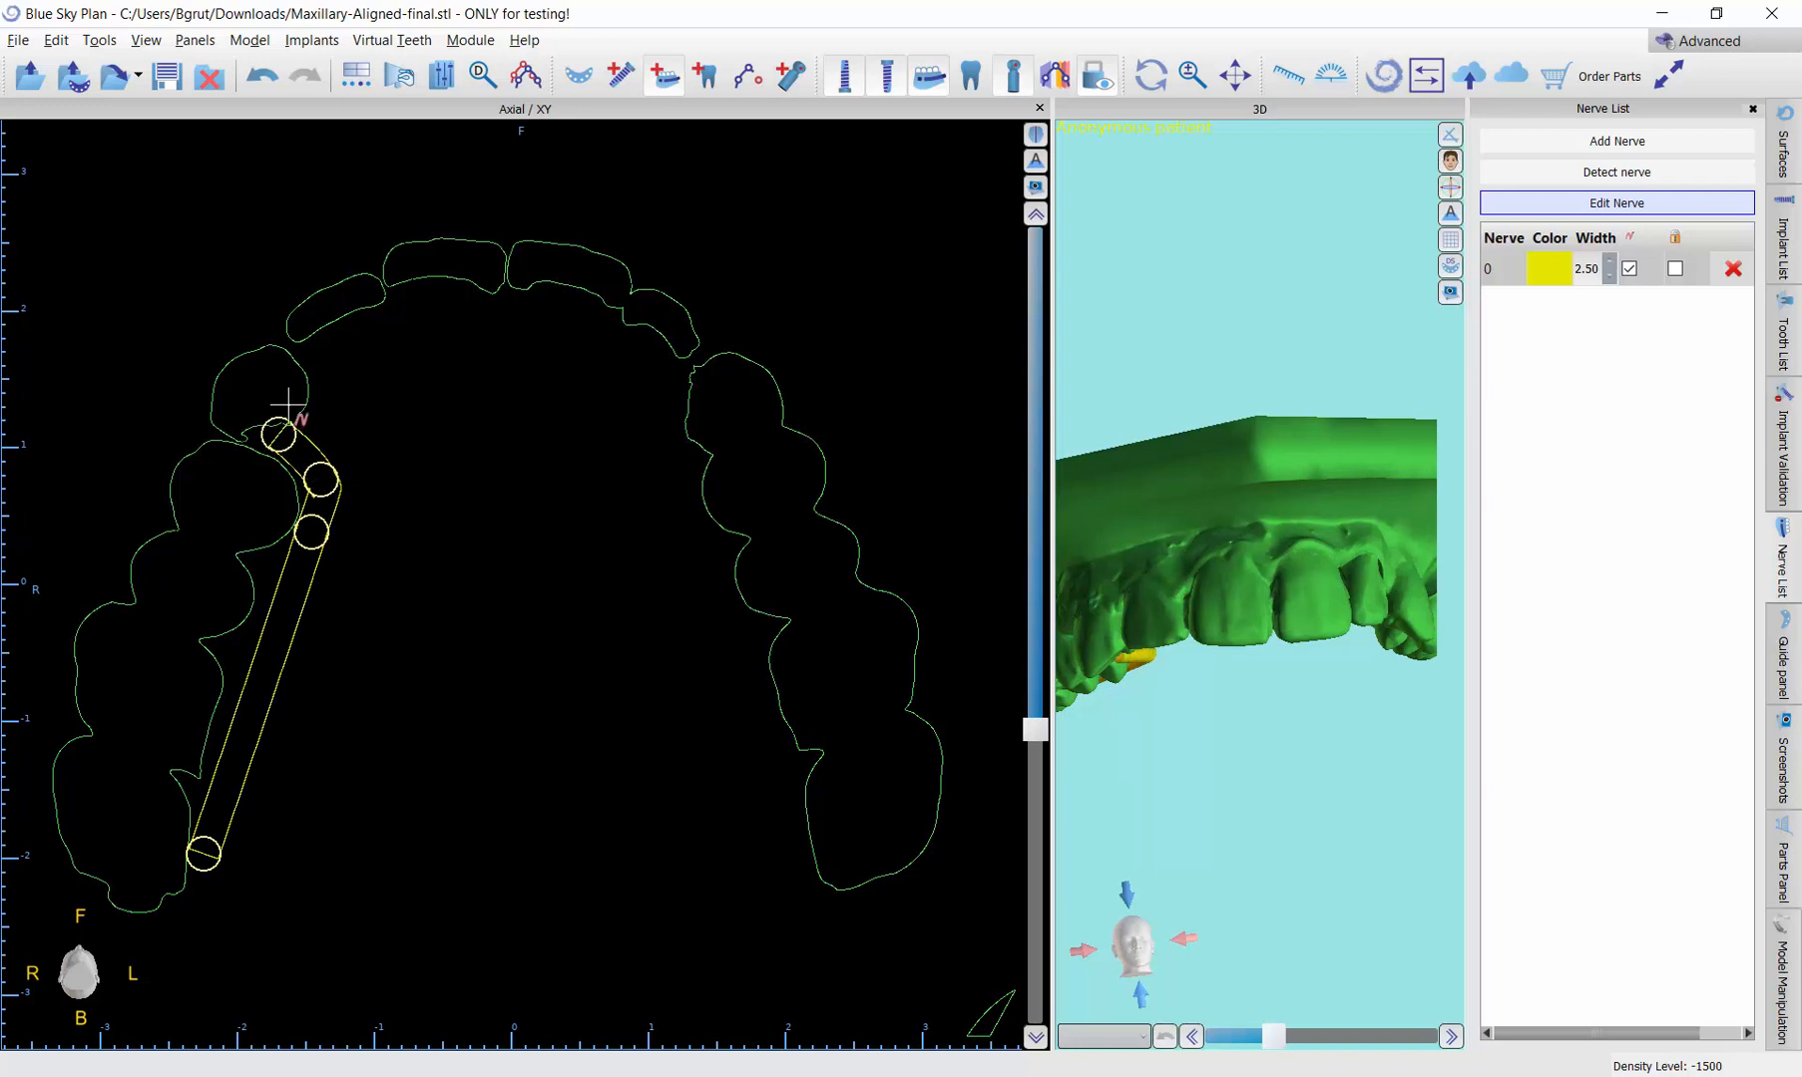
pyautogui.click(302, 391)
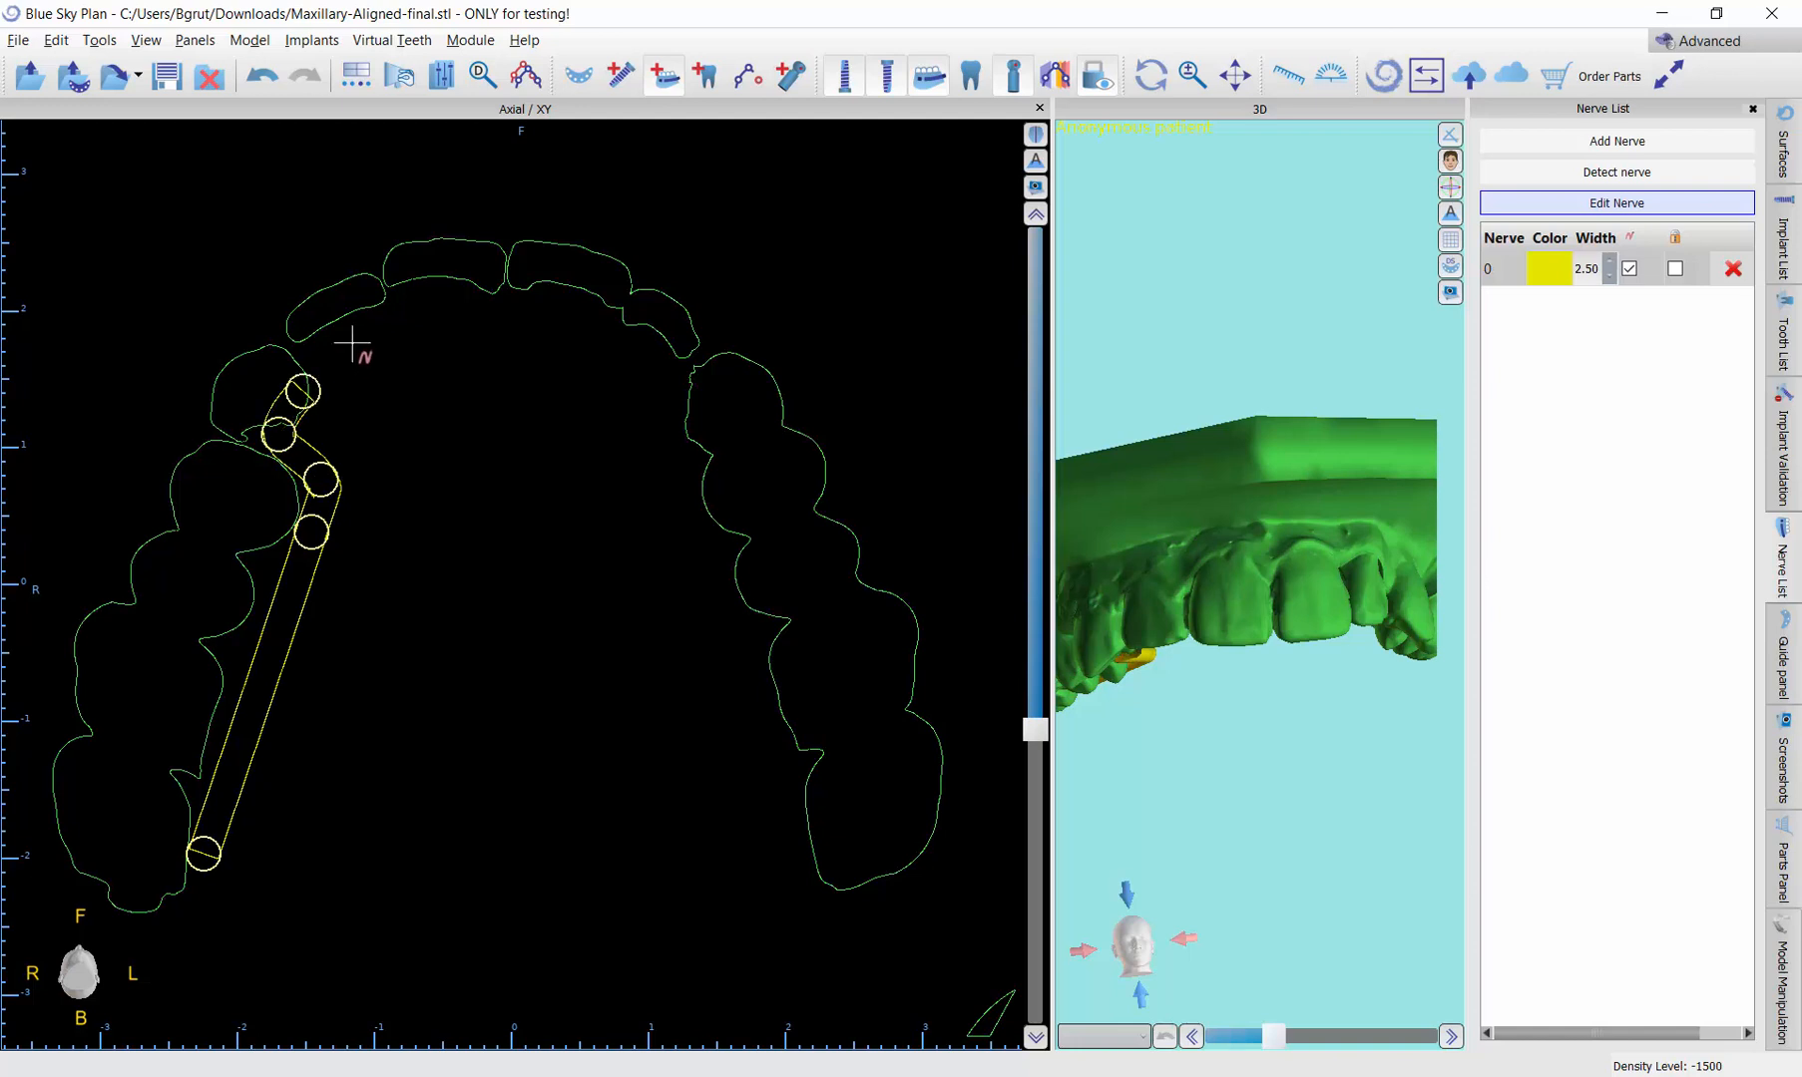
# Step: Continue the nerve with points behind the incisors, from the patient's right lateral incisor across to the left lateral incisor
pyautogui.click(352, 345)
pyautogui.click(396, 318)
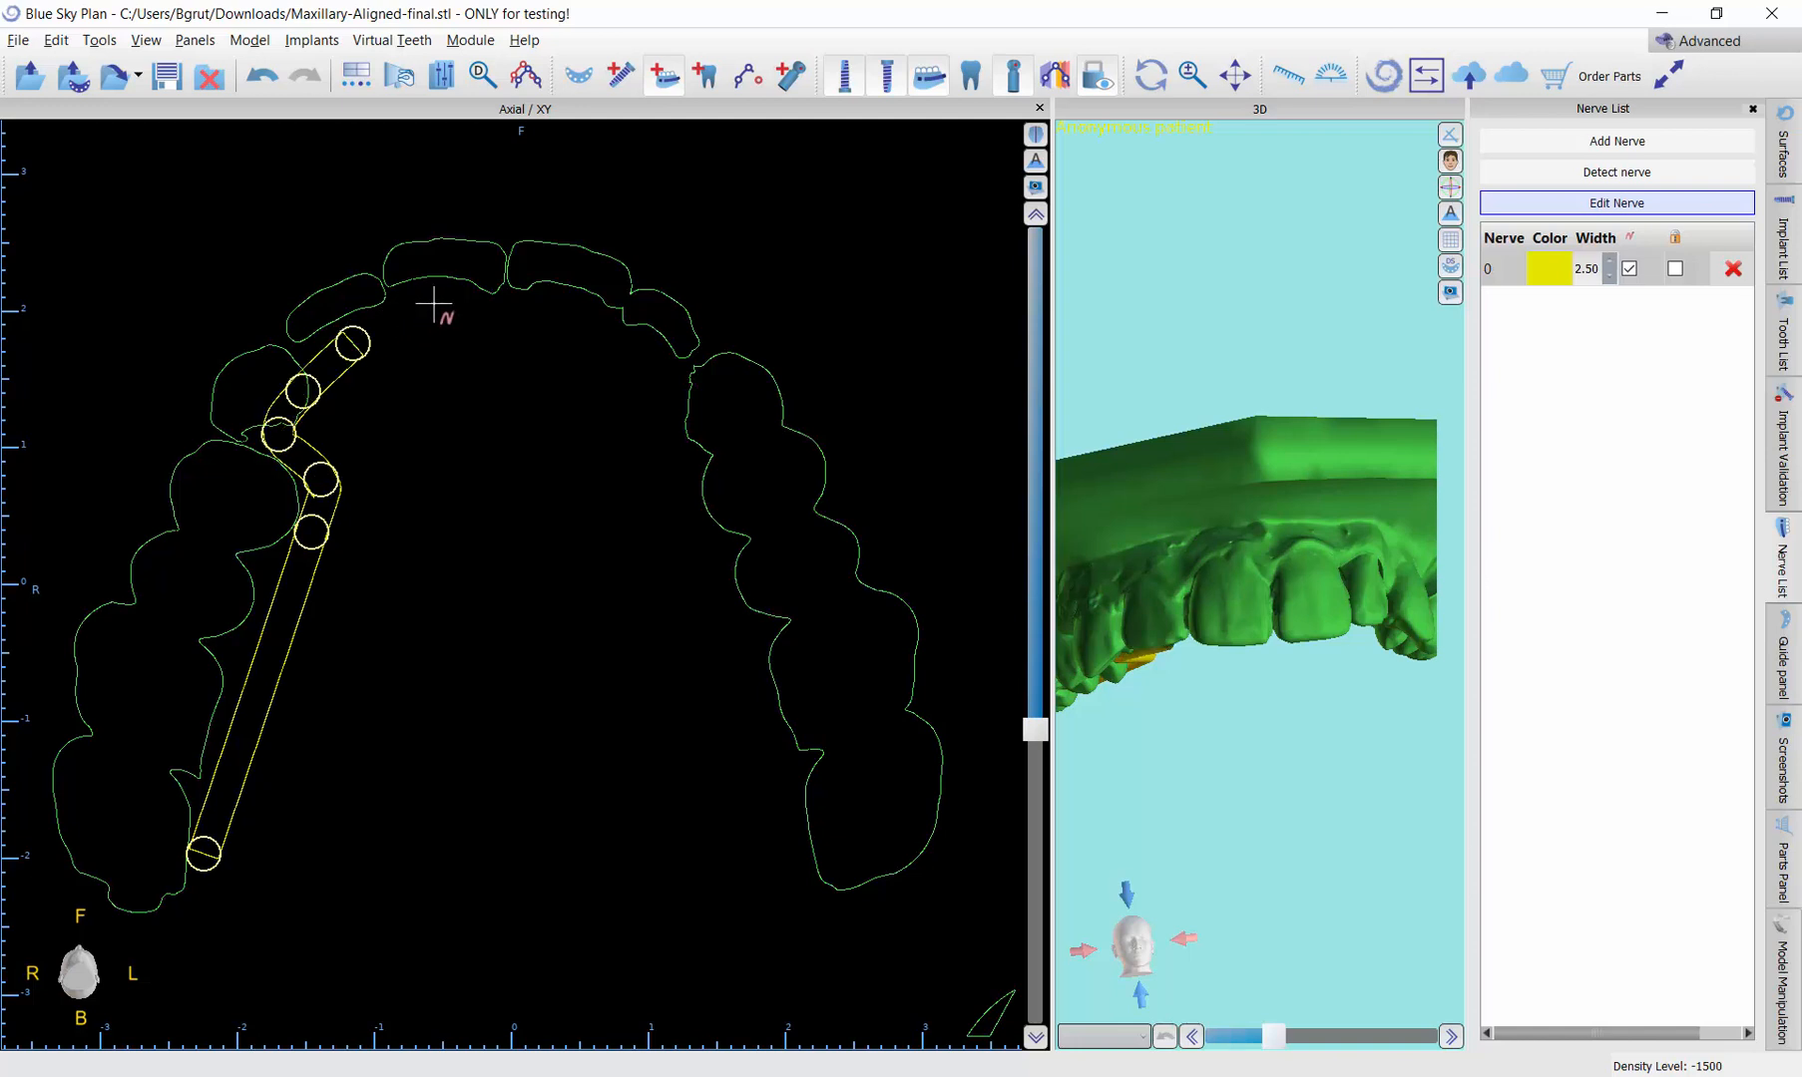
pyautogui.click(455, 301)
pyautogui.click(500, 306)
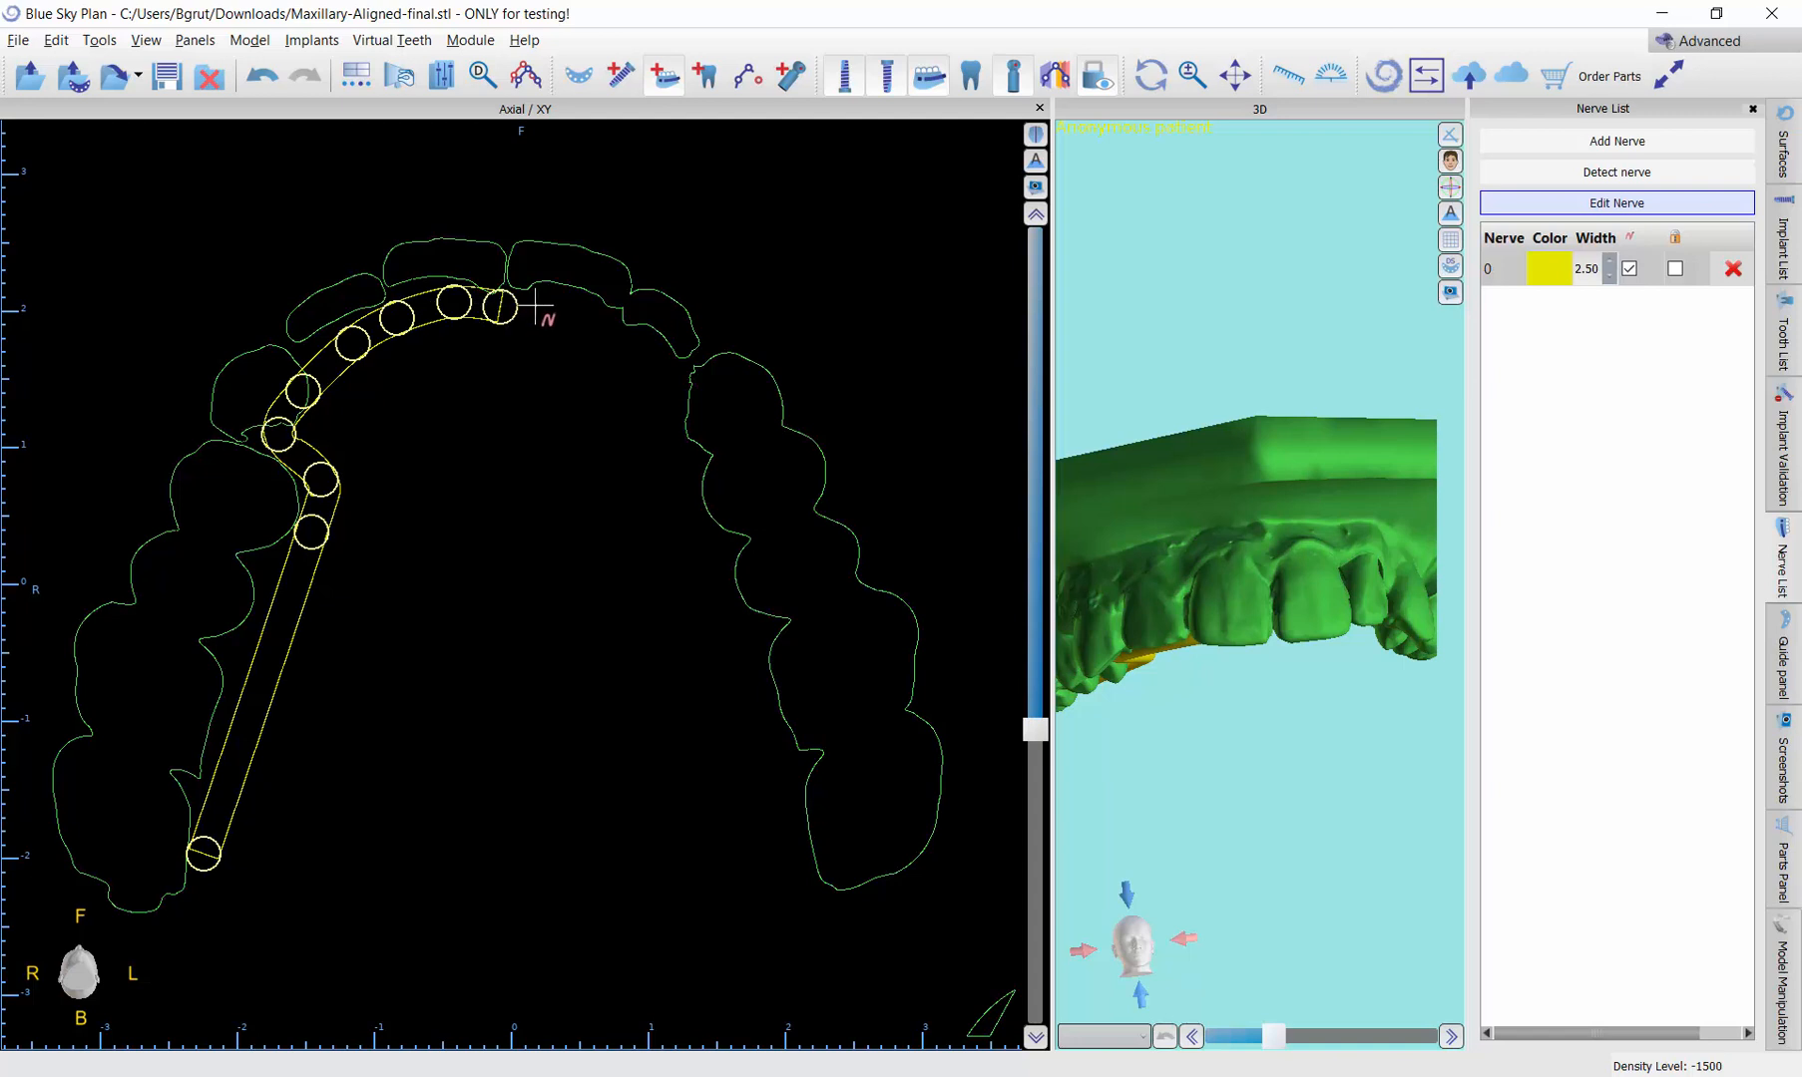
pyautogui.click(555, 310)
pyautogui.click(601, 326)
pyautogui.click(635, 349)
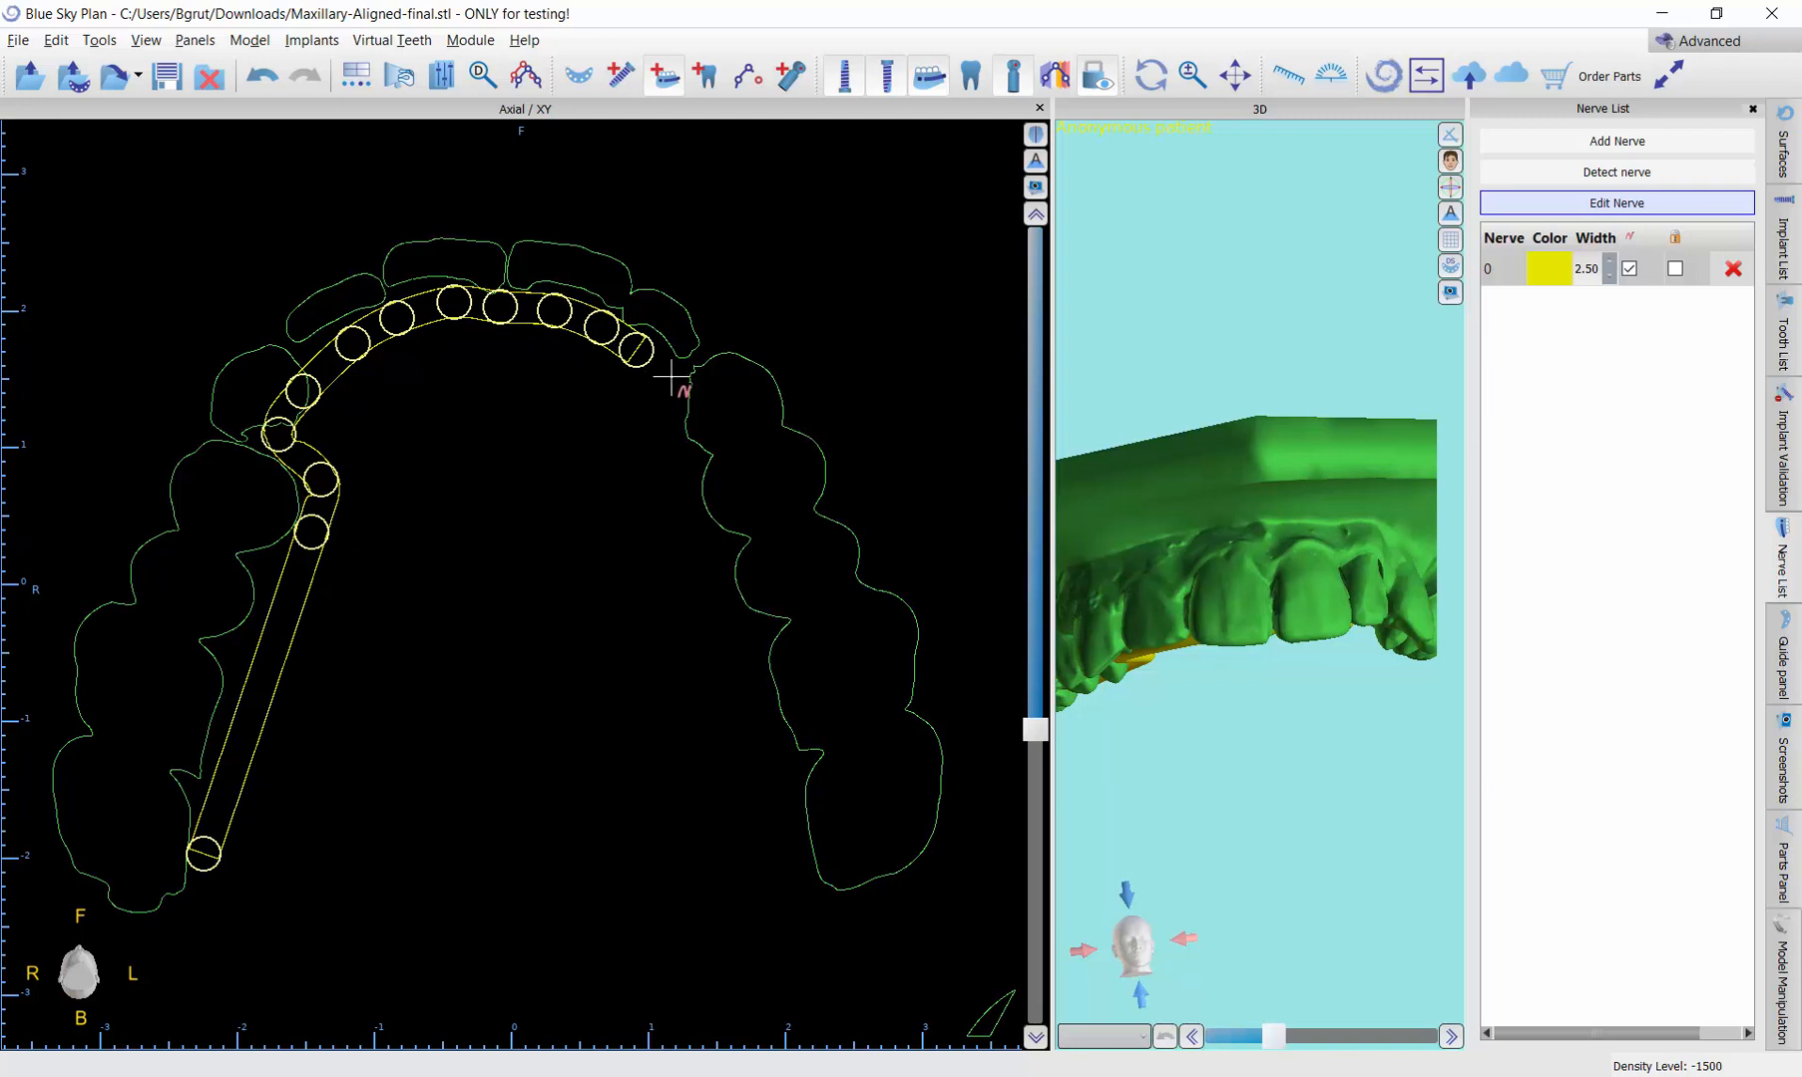
# Step: Extend the nerve around the patient's left canine and first premolar and end it beside the left last molar
pyautogui.click(672, 378)
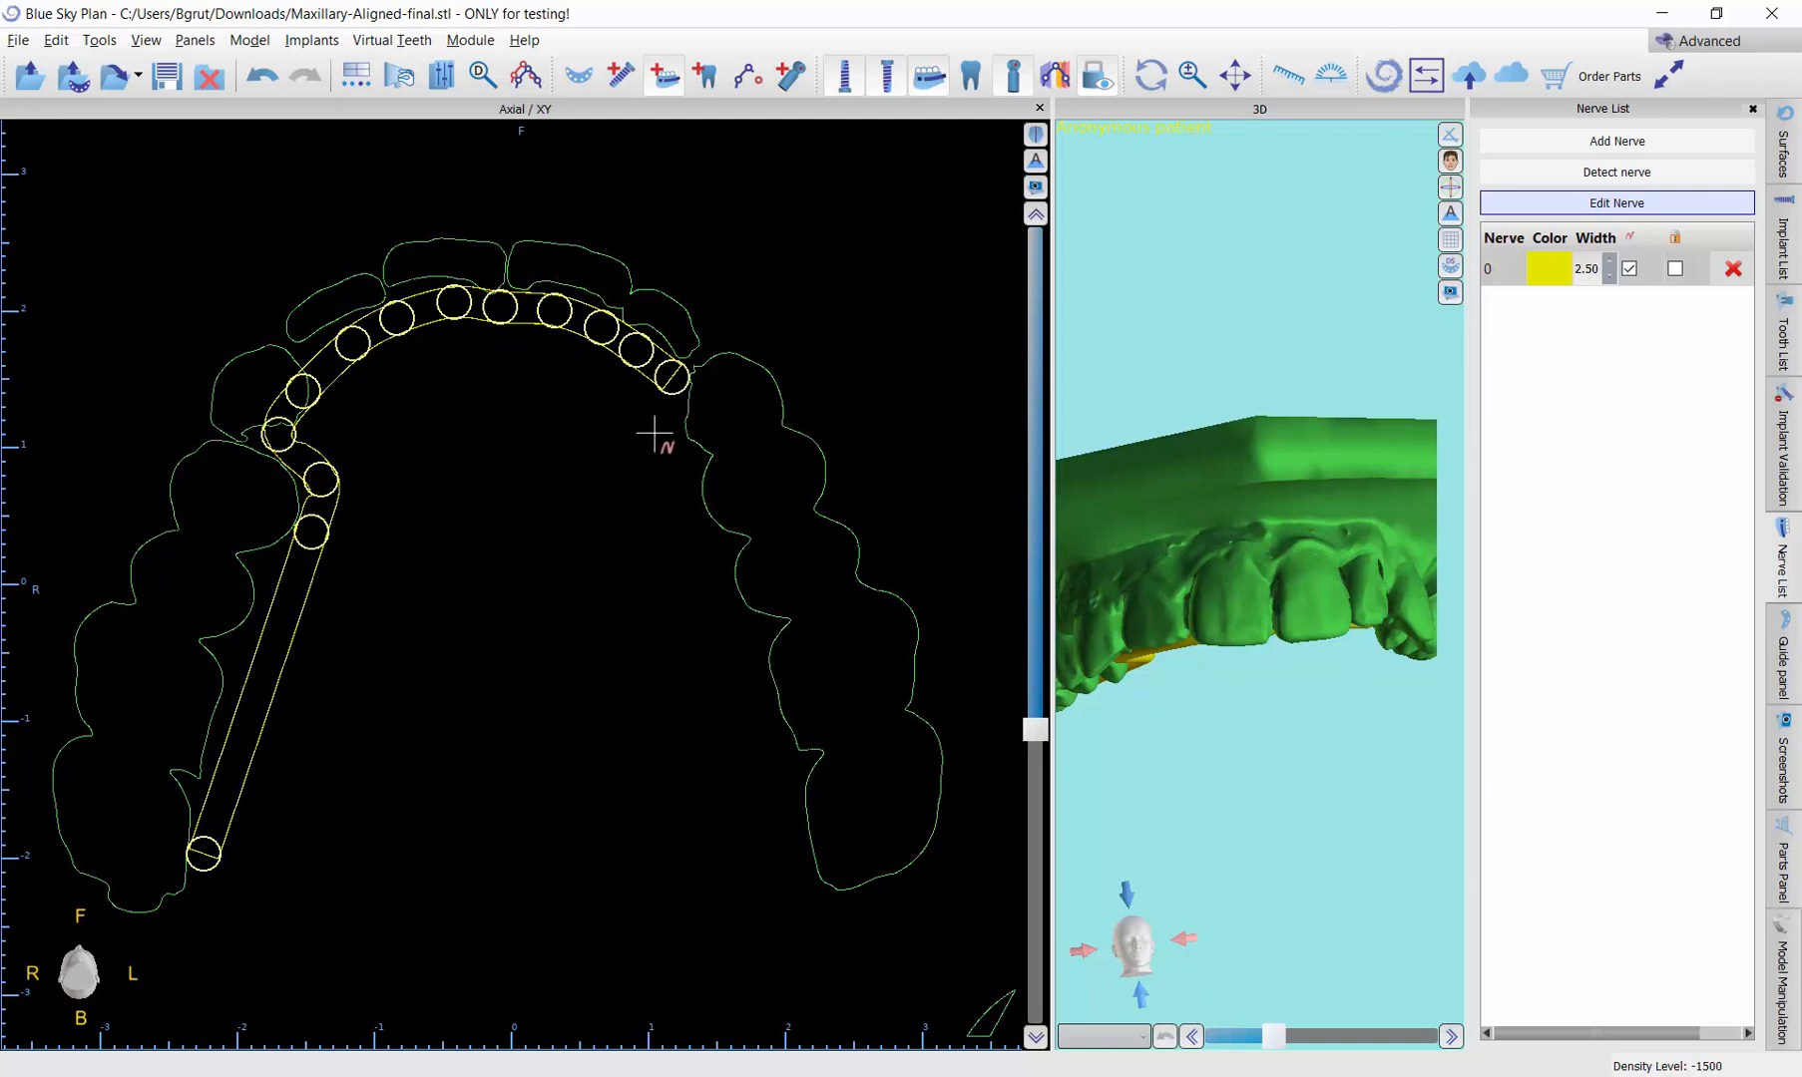
pyautogui.click(648, 432)
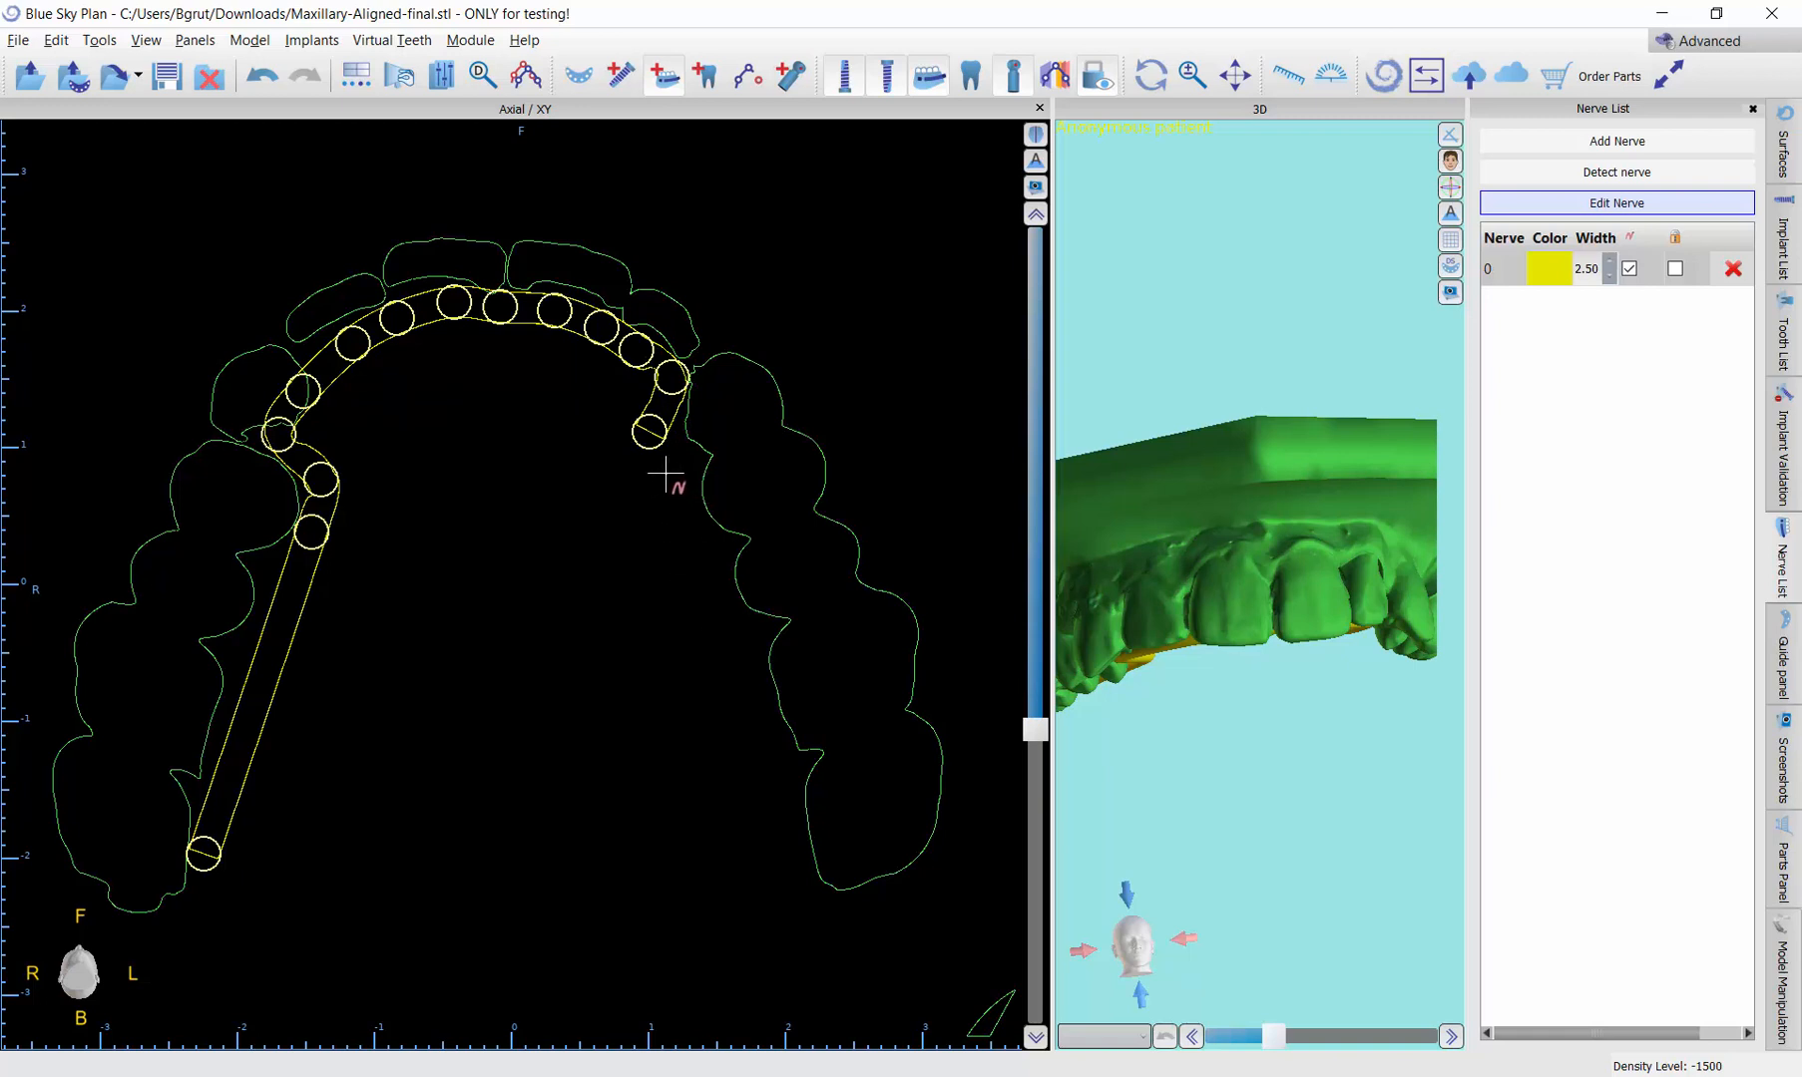
pyautogui.click(664, 474)
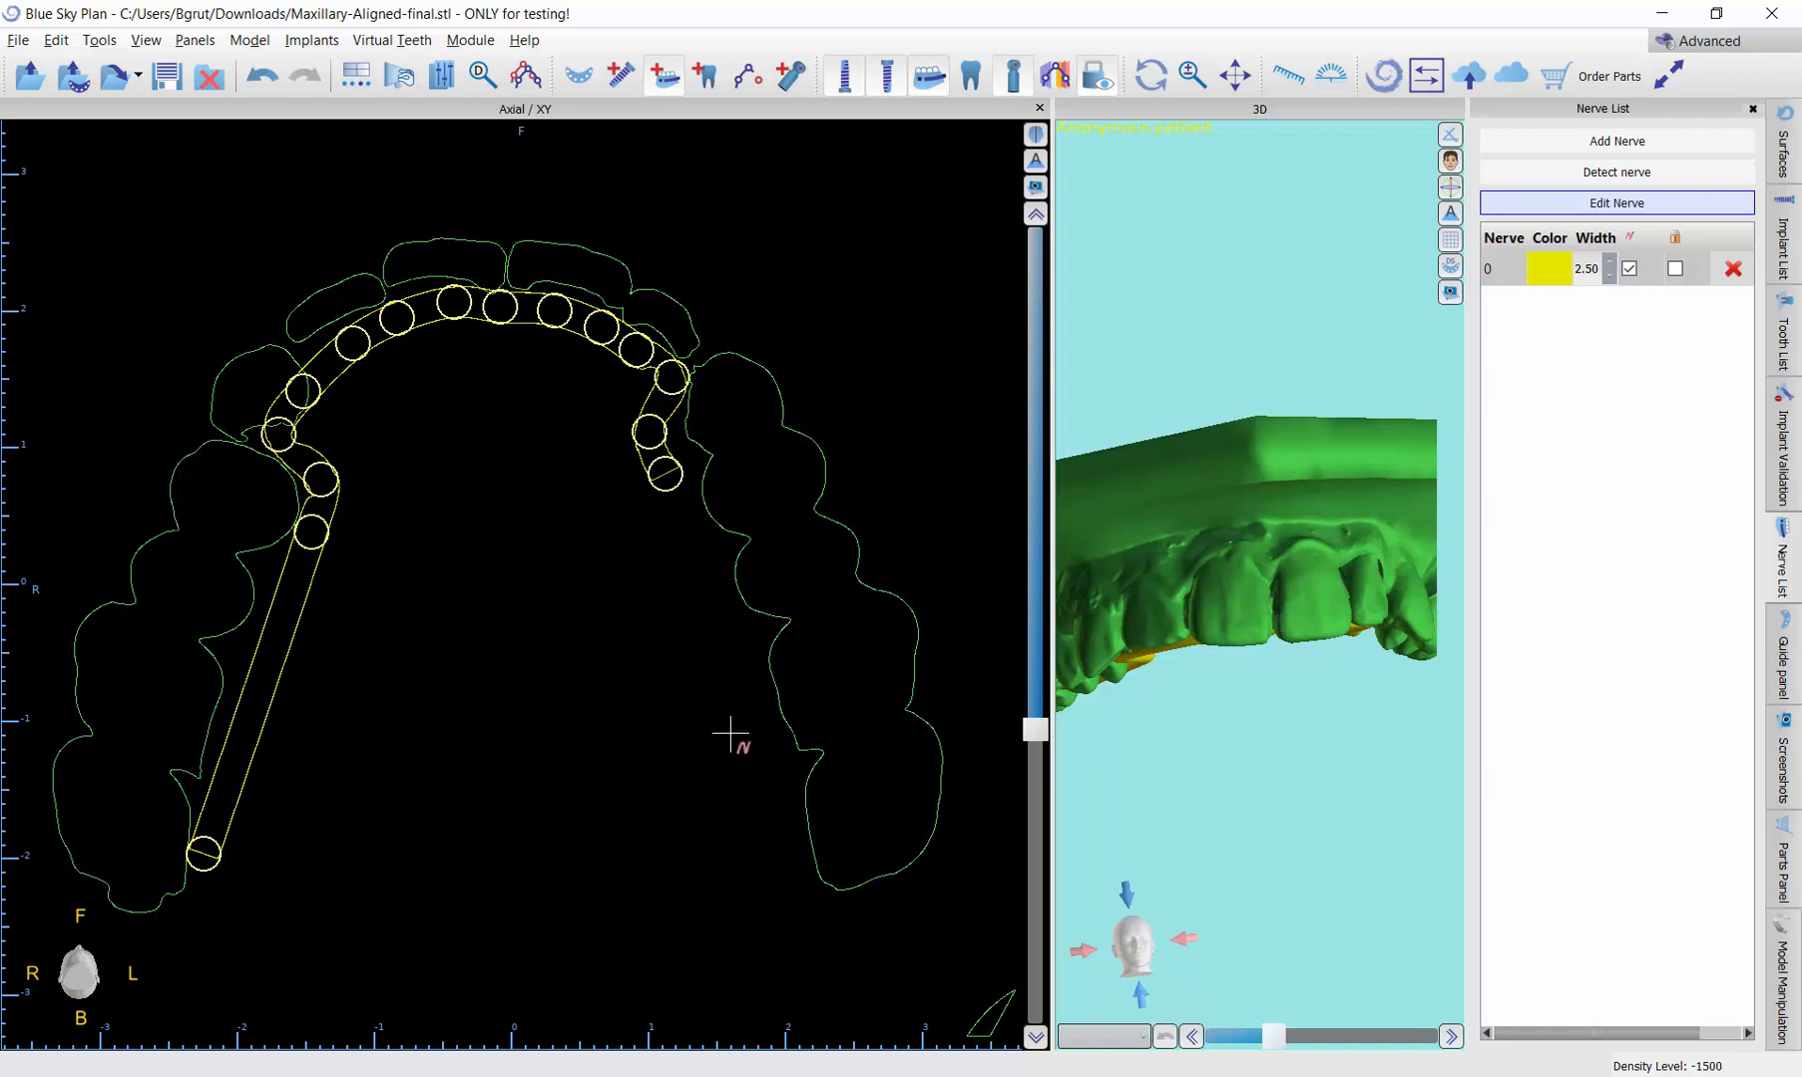
pyautogui.click(786, 851)
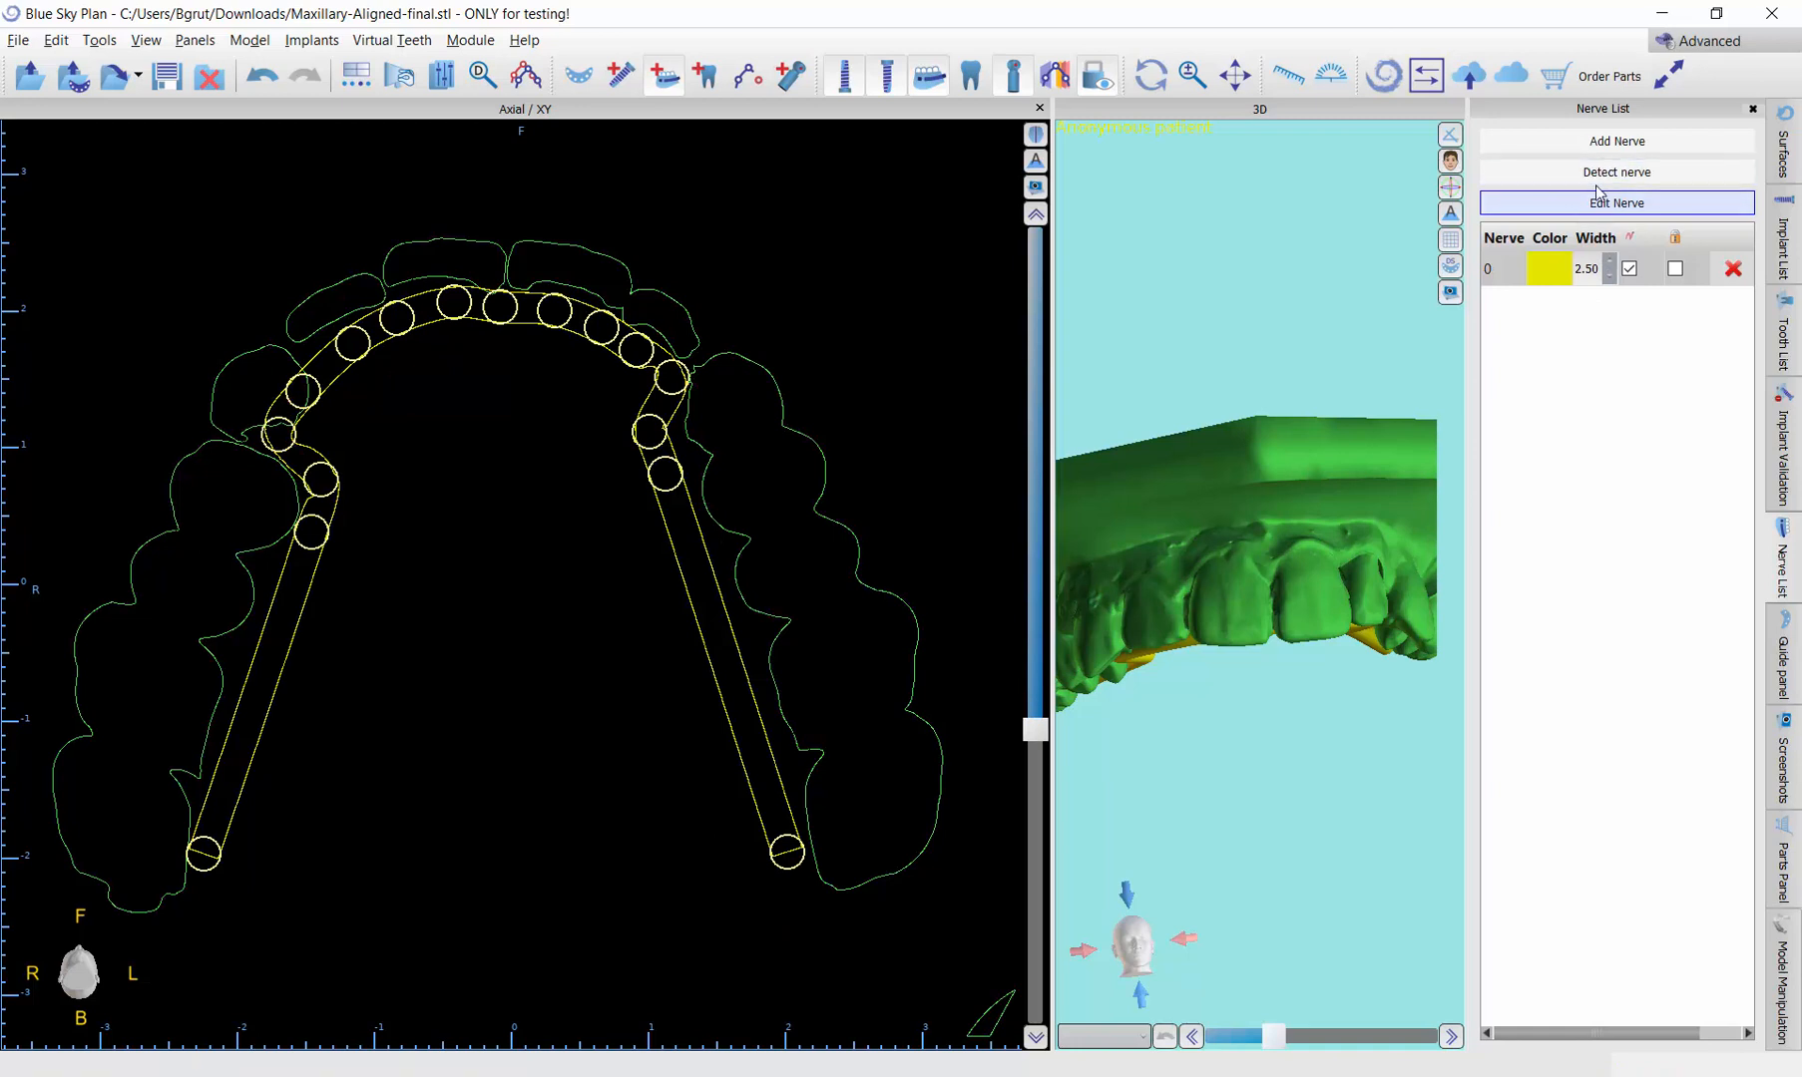
# Step: Finish editing the nerve and reposition its points around the canines and incisors to smooth the curve and bends
pyautogui.click(1651, 204)
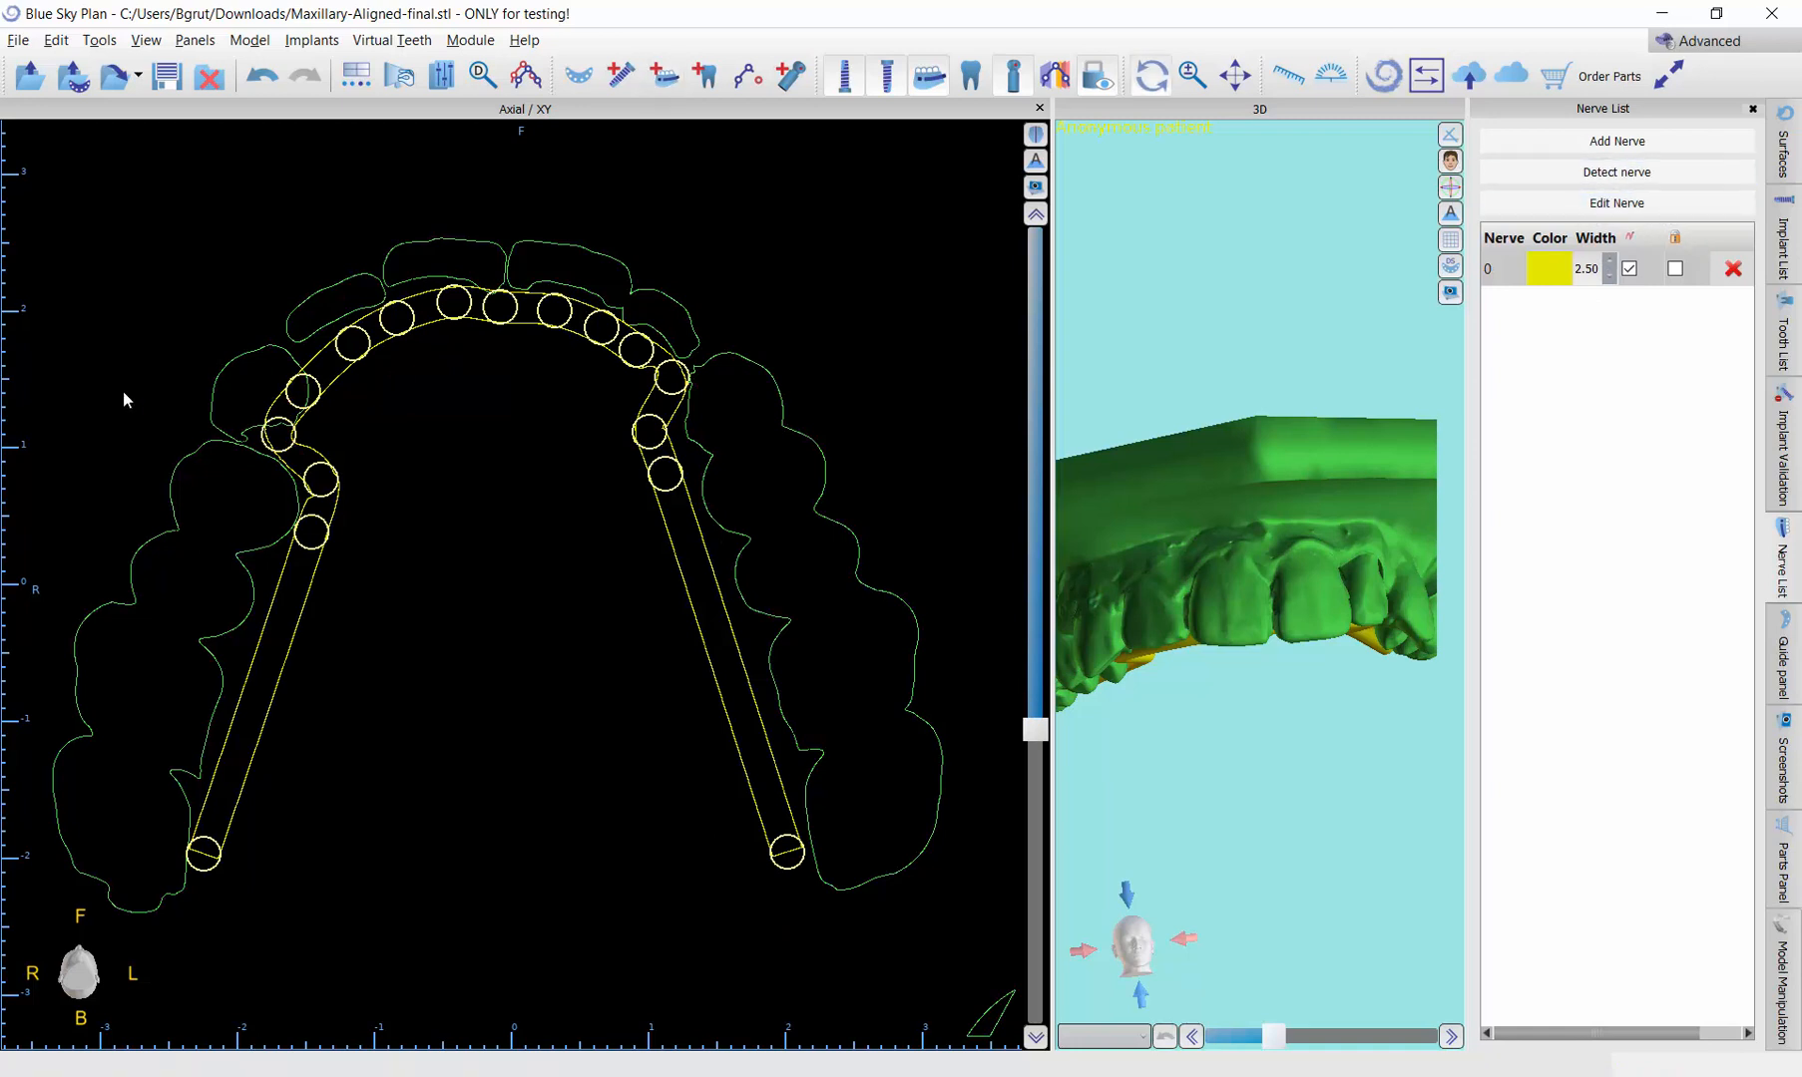
pyautogui.moveTo(281, 446); pyautogui.dragTo(668, 398)
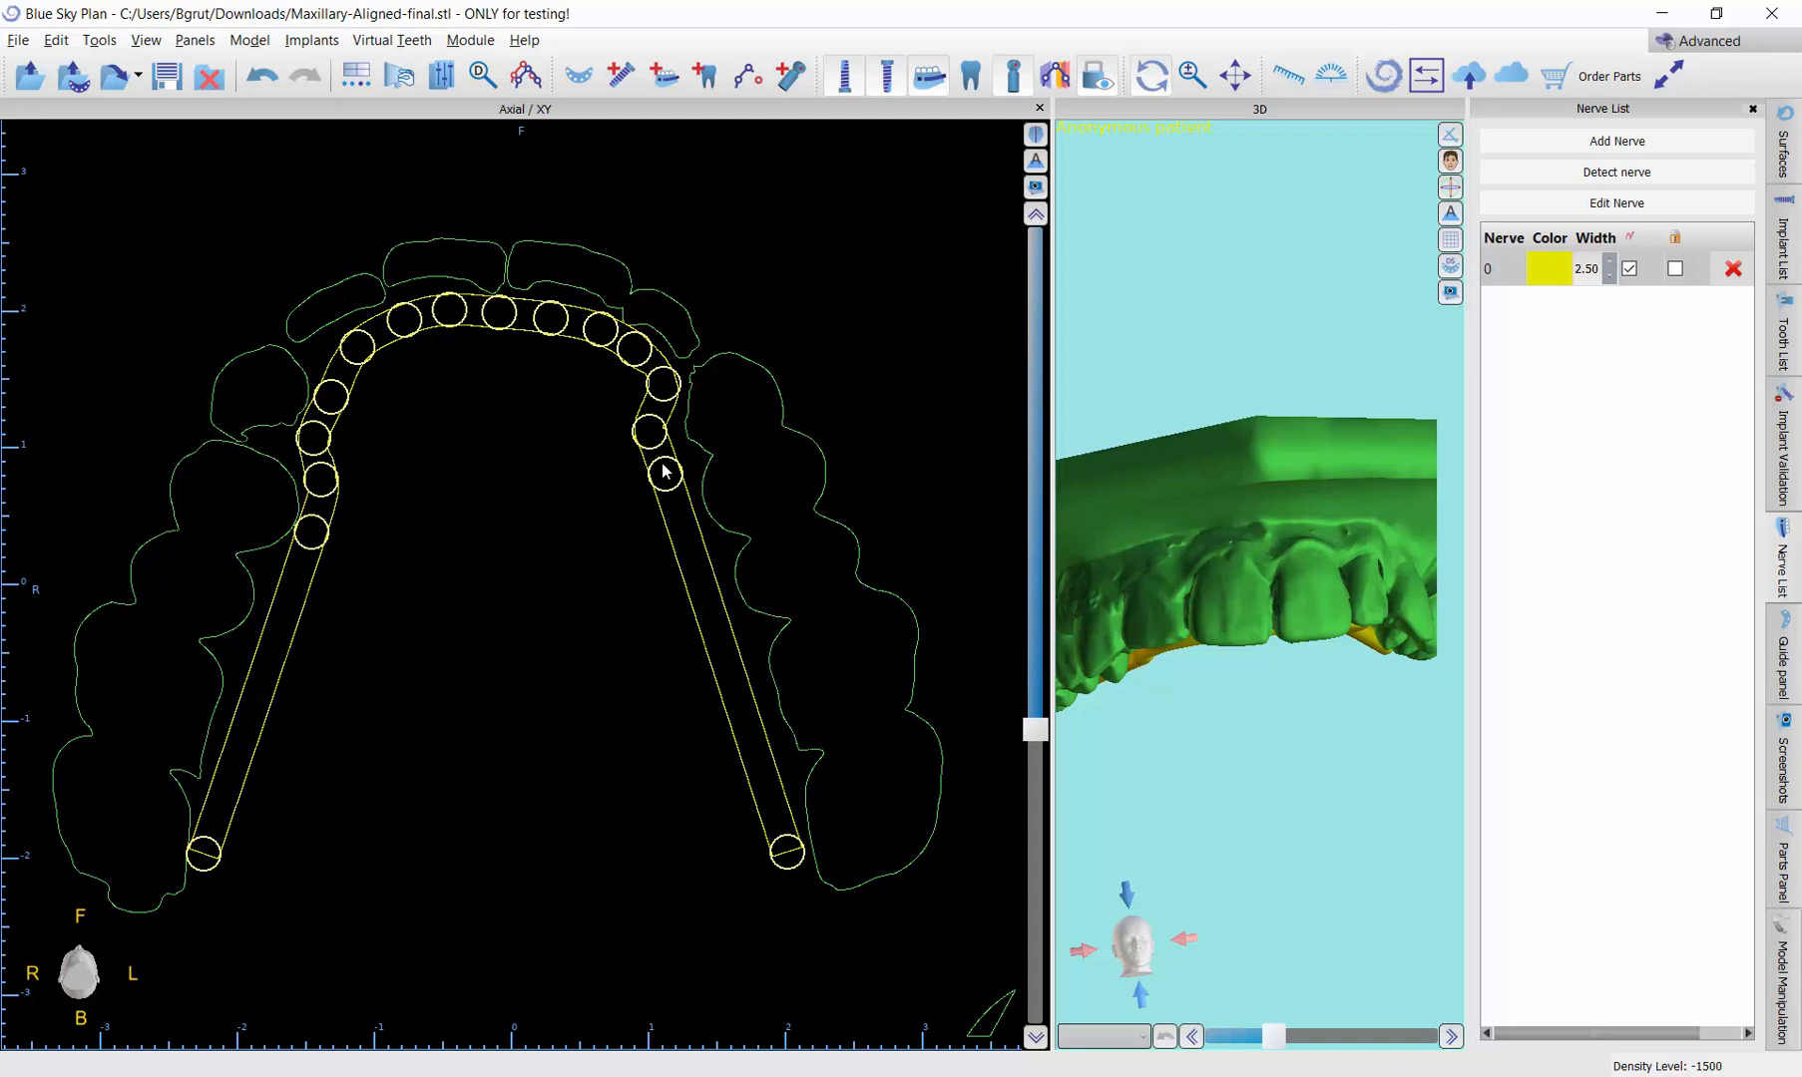
pyautogui.moveTo(667, 480); pyautogui.dragTo(661, 440)
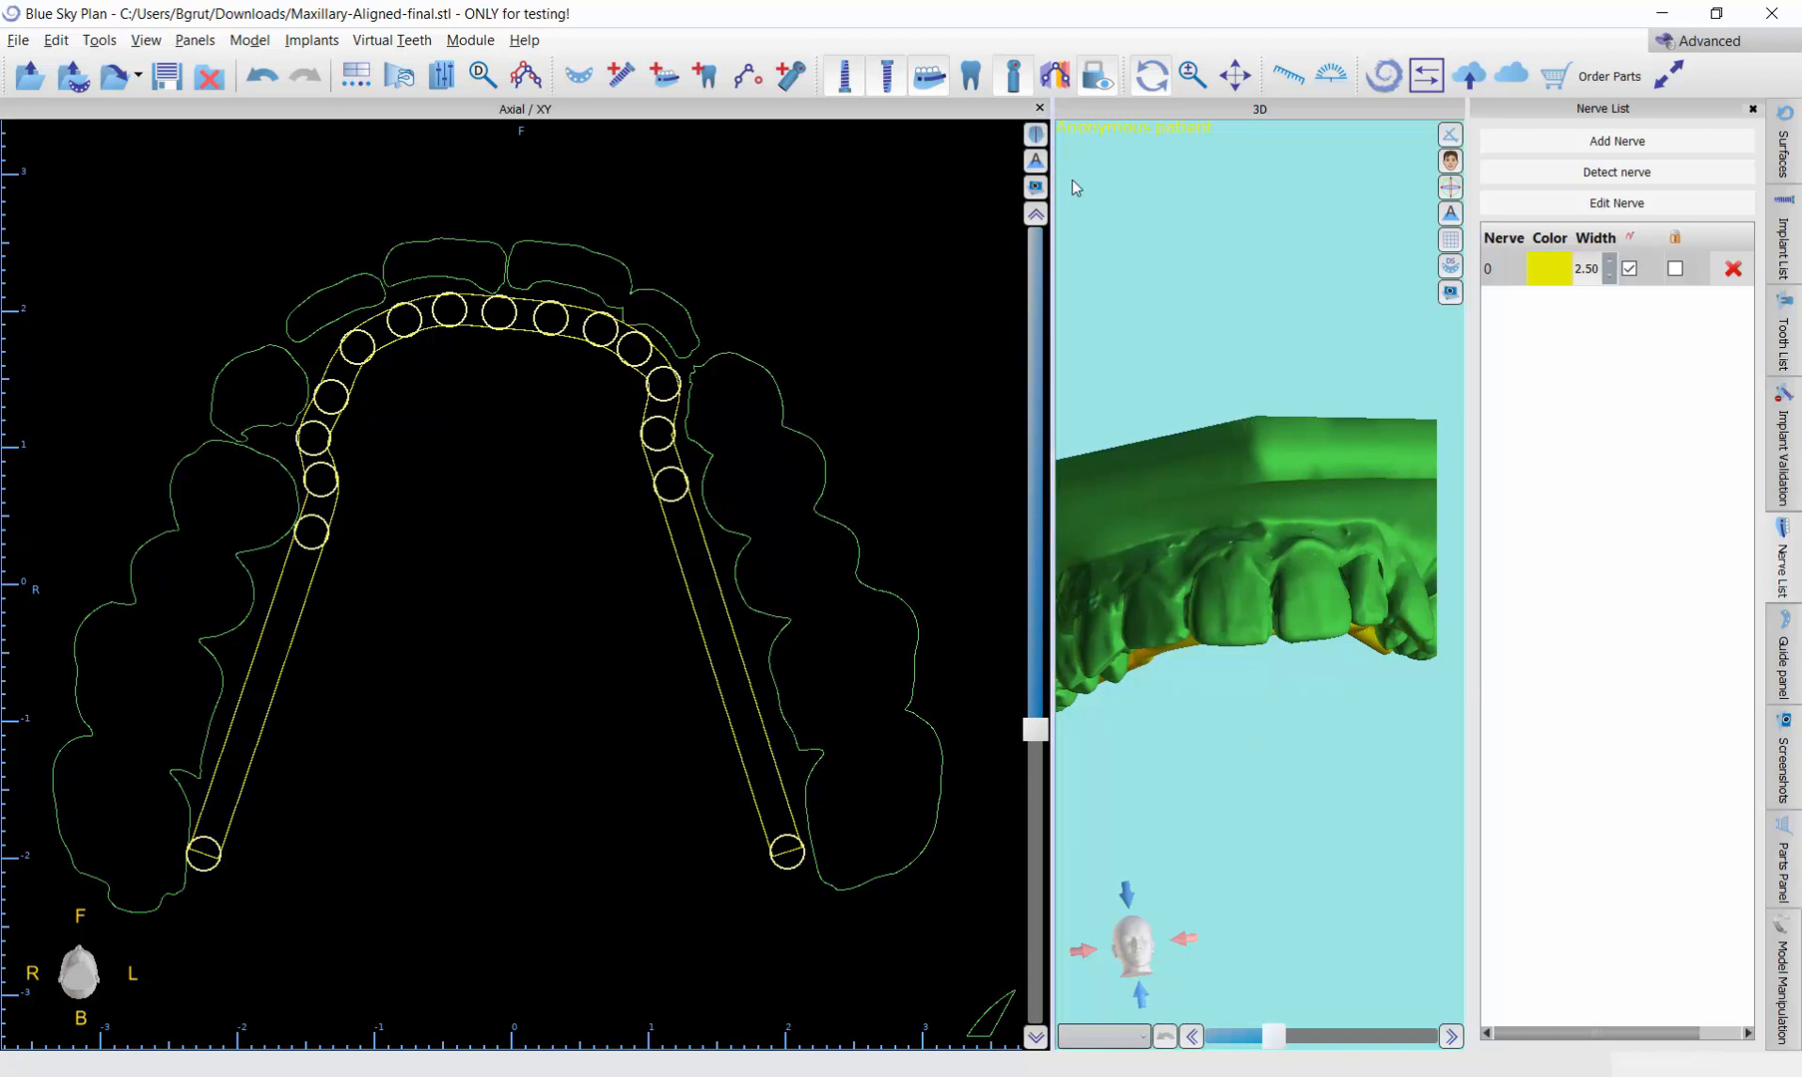
# Step: Enlarge the 3D view and inspect the nerve on the maxillary model from the occlusal side
pyautogui.moveTo(952, 277); pyautogui.dragTo(196, 392)
pyautogui.moveTo(794, 520); pyautogui.dragTo(746, 191)
pyautogui.moveTo(818, 674); pyautogui.dragTo(833, 239)
pyautogui.moveTo(1266, 530); pyautogui.dragTo(1317, 609)
pyautogui.moveTo(909, 321); pyautogui.dragTo(772, 485)
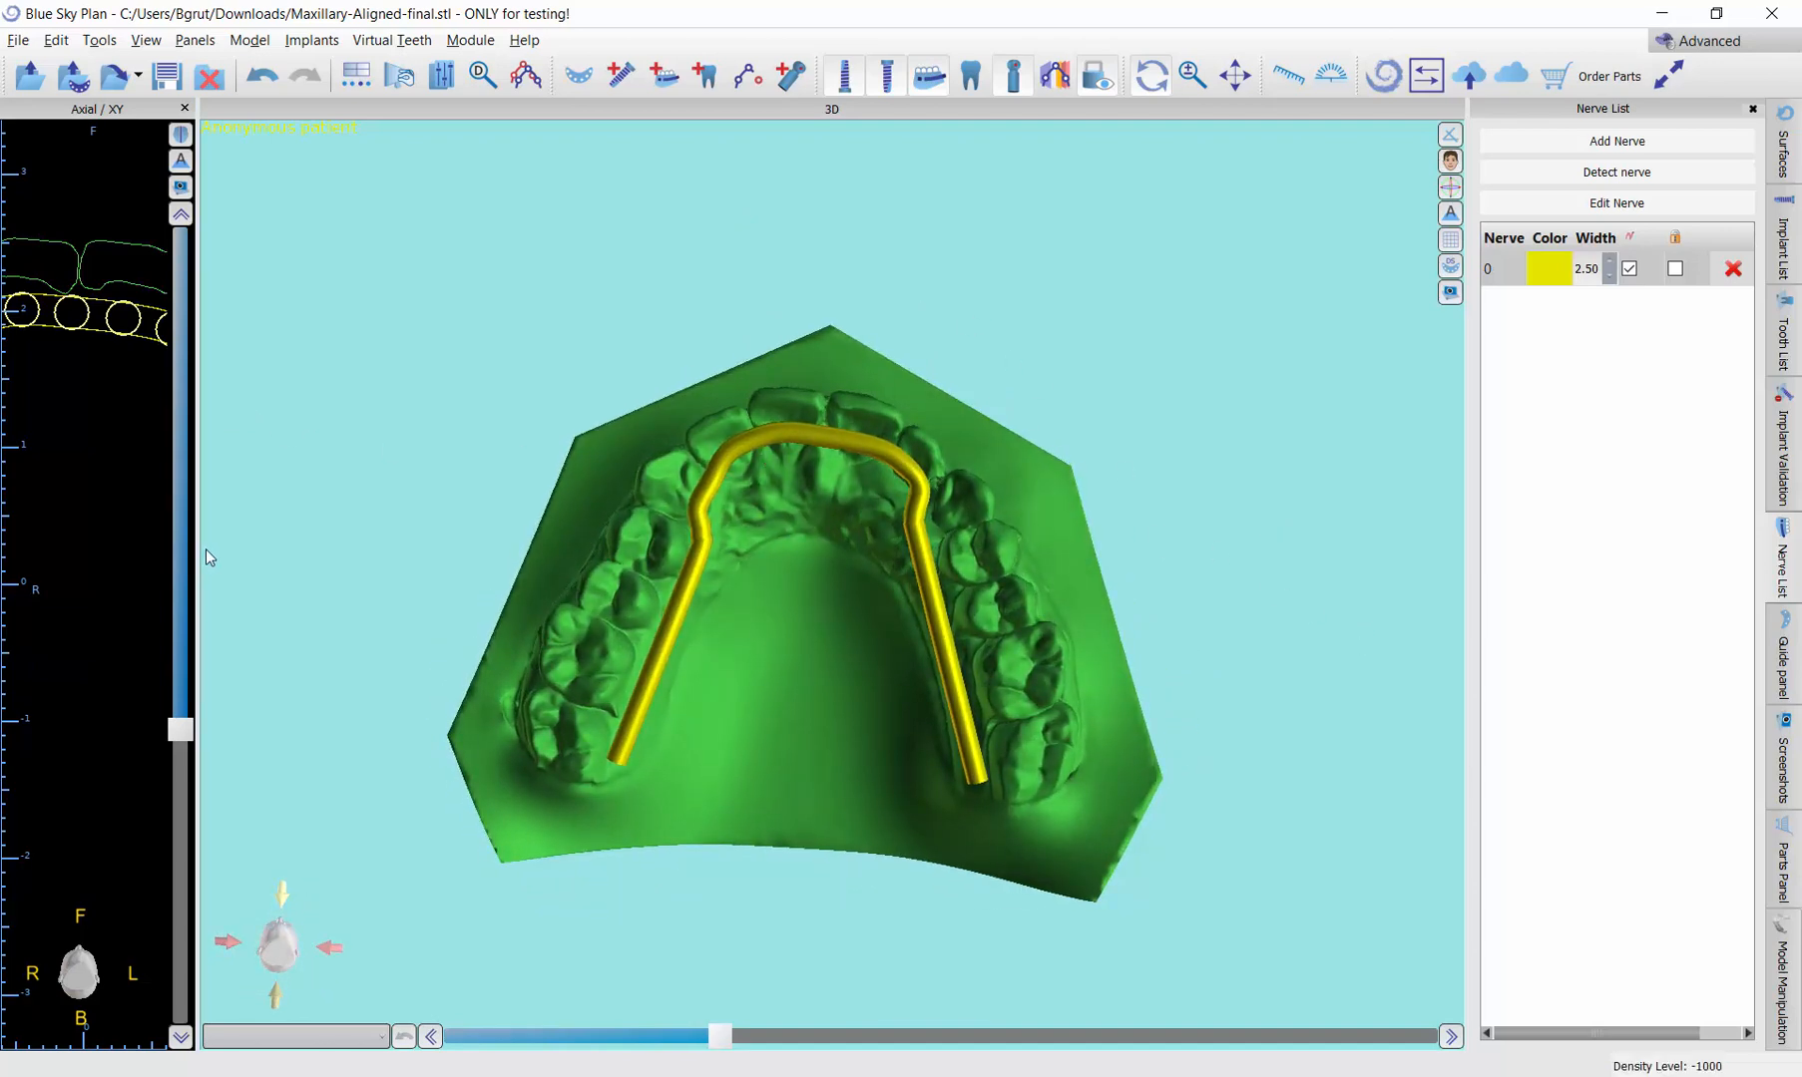
# Step: Widen the axial view again and nudge the nerve's front points slightly to even out the curve
pyautogui.moveTo(205, 548); pyautogui.dragTo(407, 553)
pyautogui.moveTo(569, 569); pyautogui.dragTo(690, 597)
pyautogui.moveTo(186, 359); pyautogui.dragTo(235, 343)
pyautogui.moveTo(477, 397); pyautogui.dragTo(480, 386)
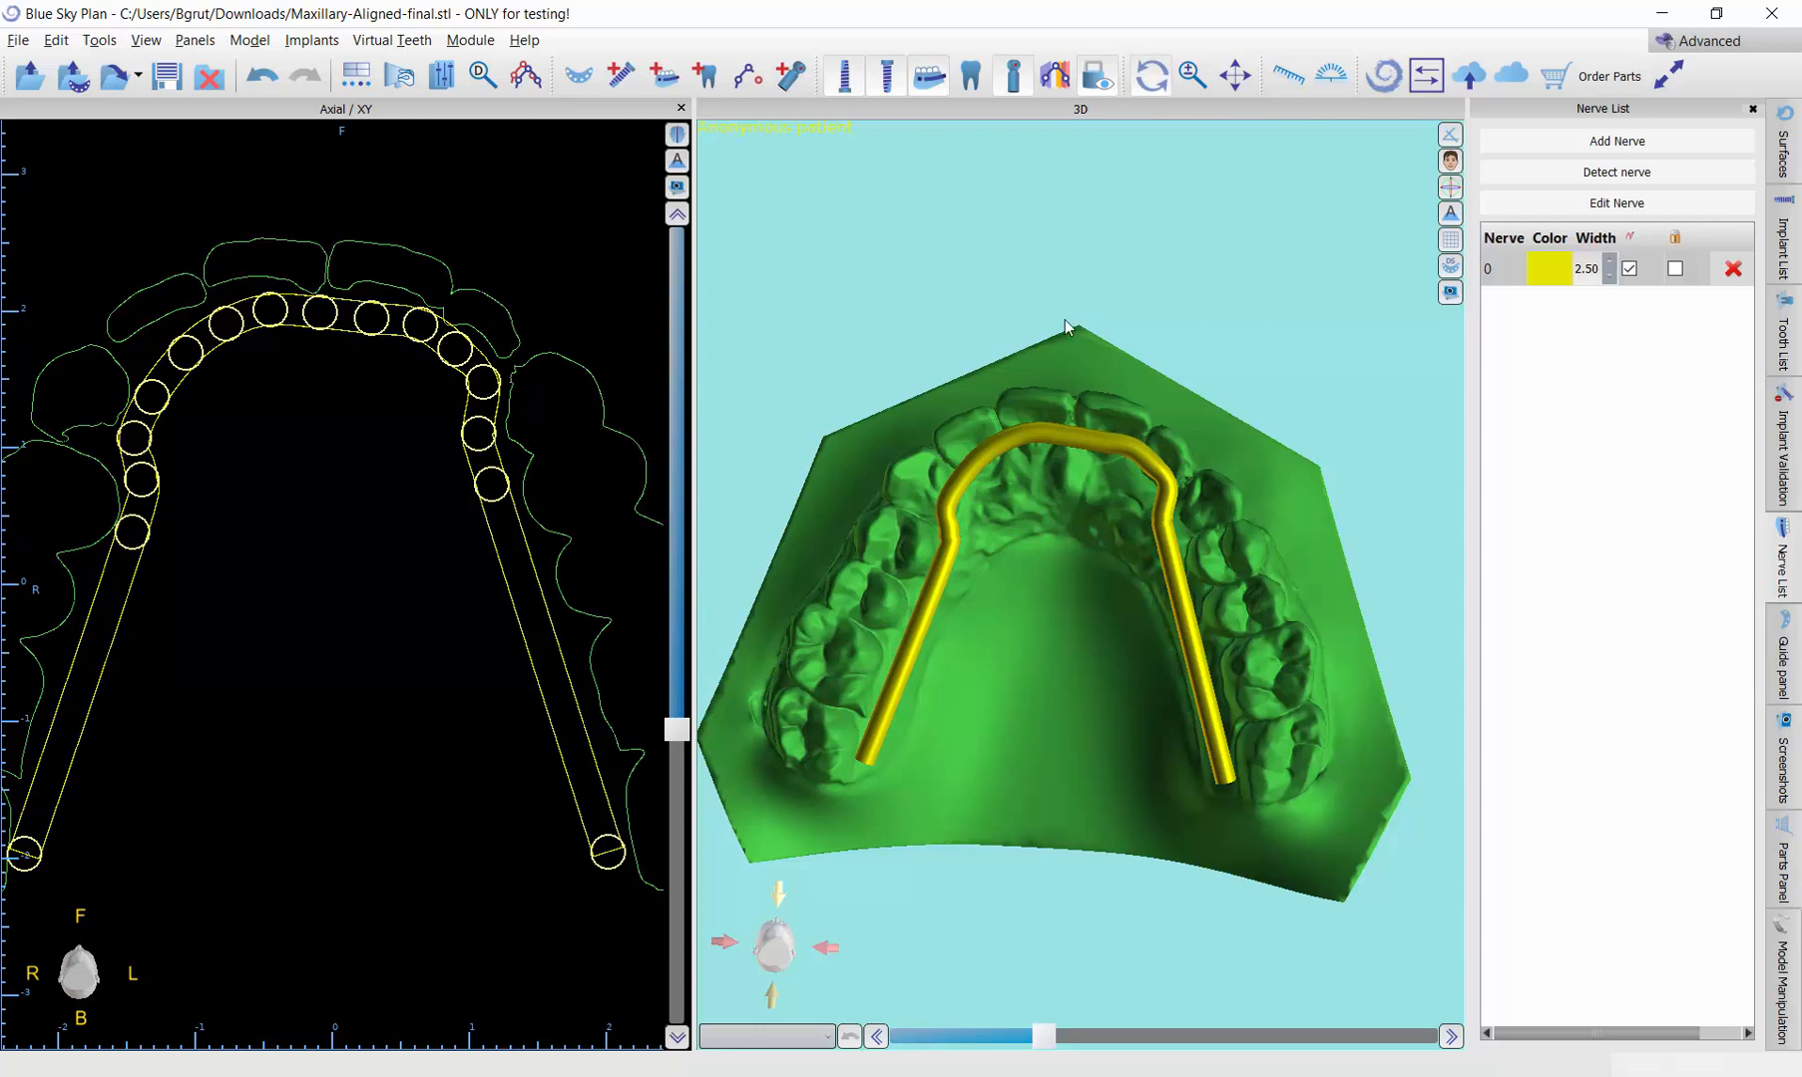
# Step: Hide the Maxillary-Aligned-final surface and examine the nerve's shape alone in 3D from several angles
pyautogui.moveTo(1038, 588); pyautogui.dragTo(1046, 527)
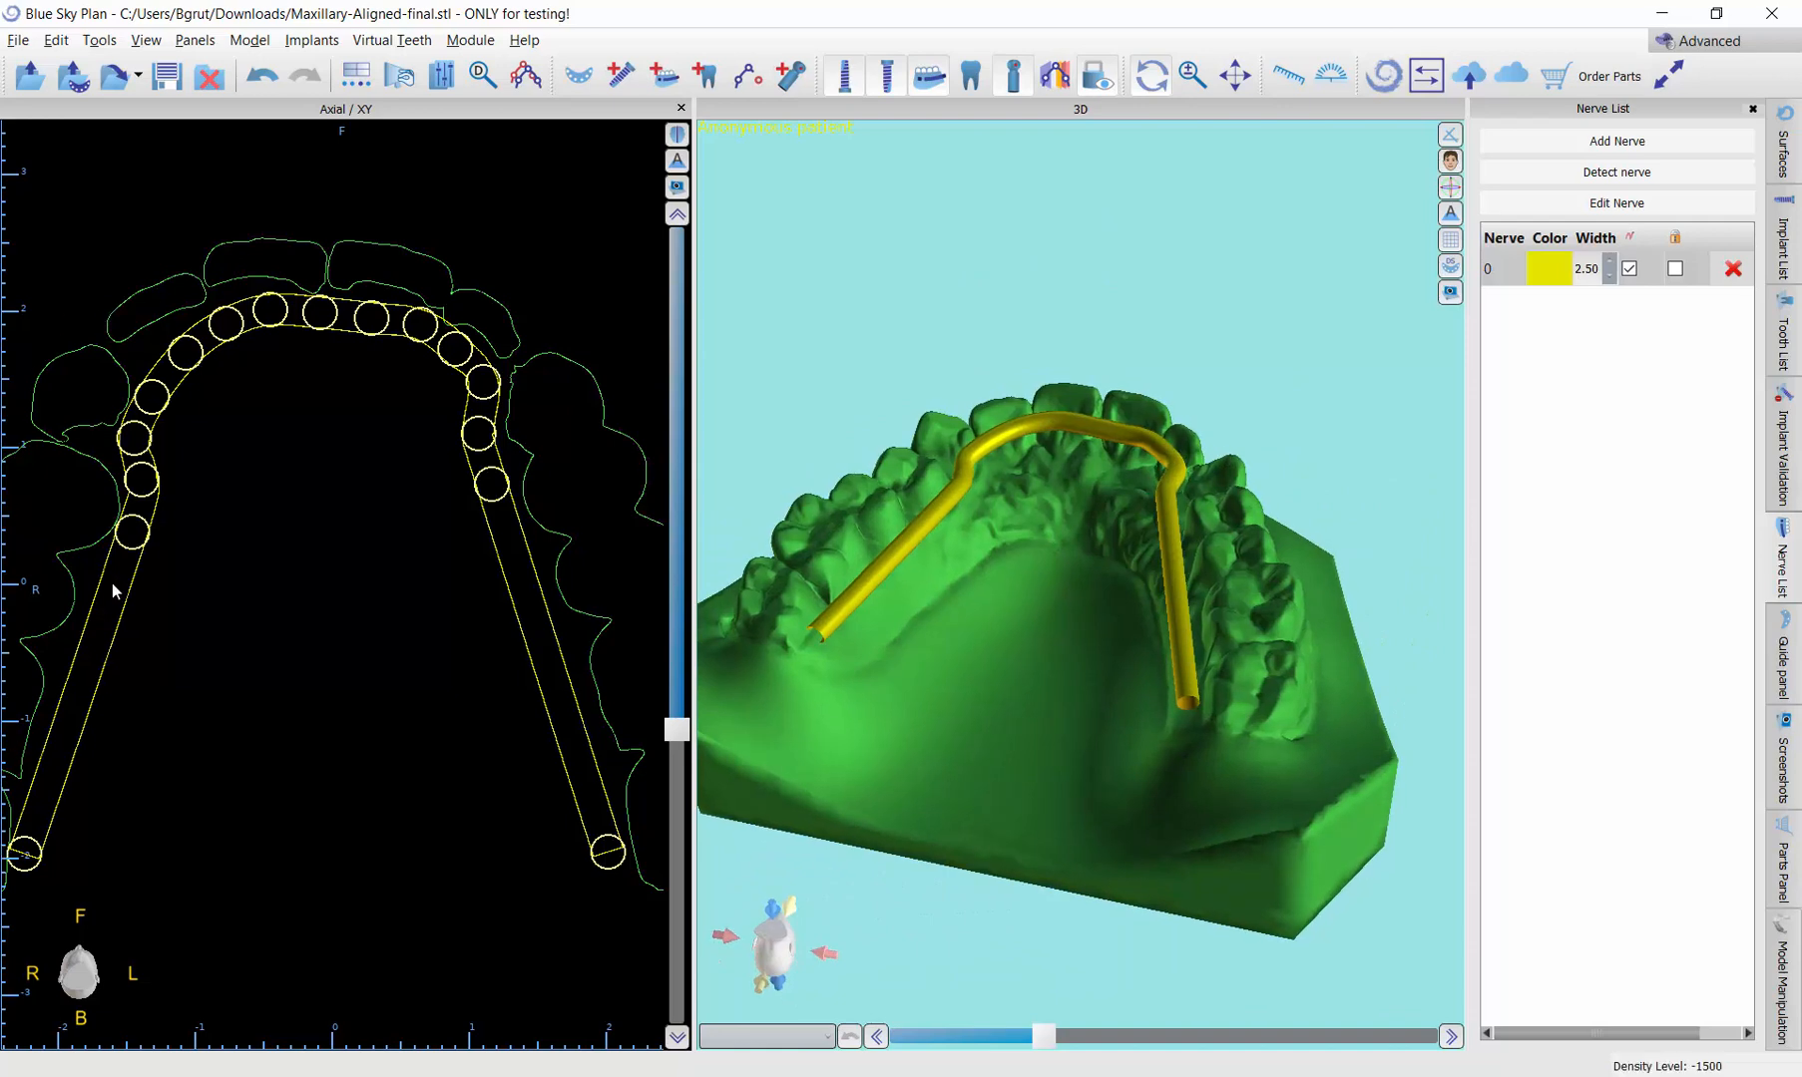
pyautogui.moveTo(1265, 715); pyautogui.dragTo(828, 521)
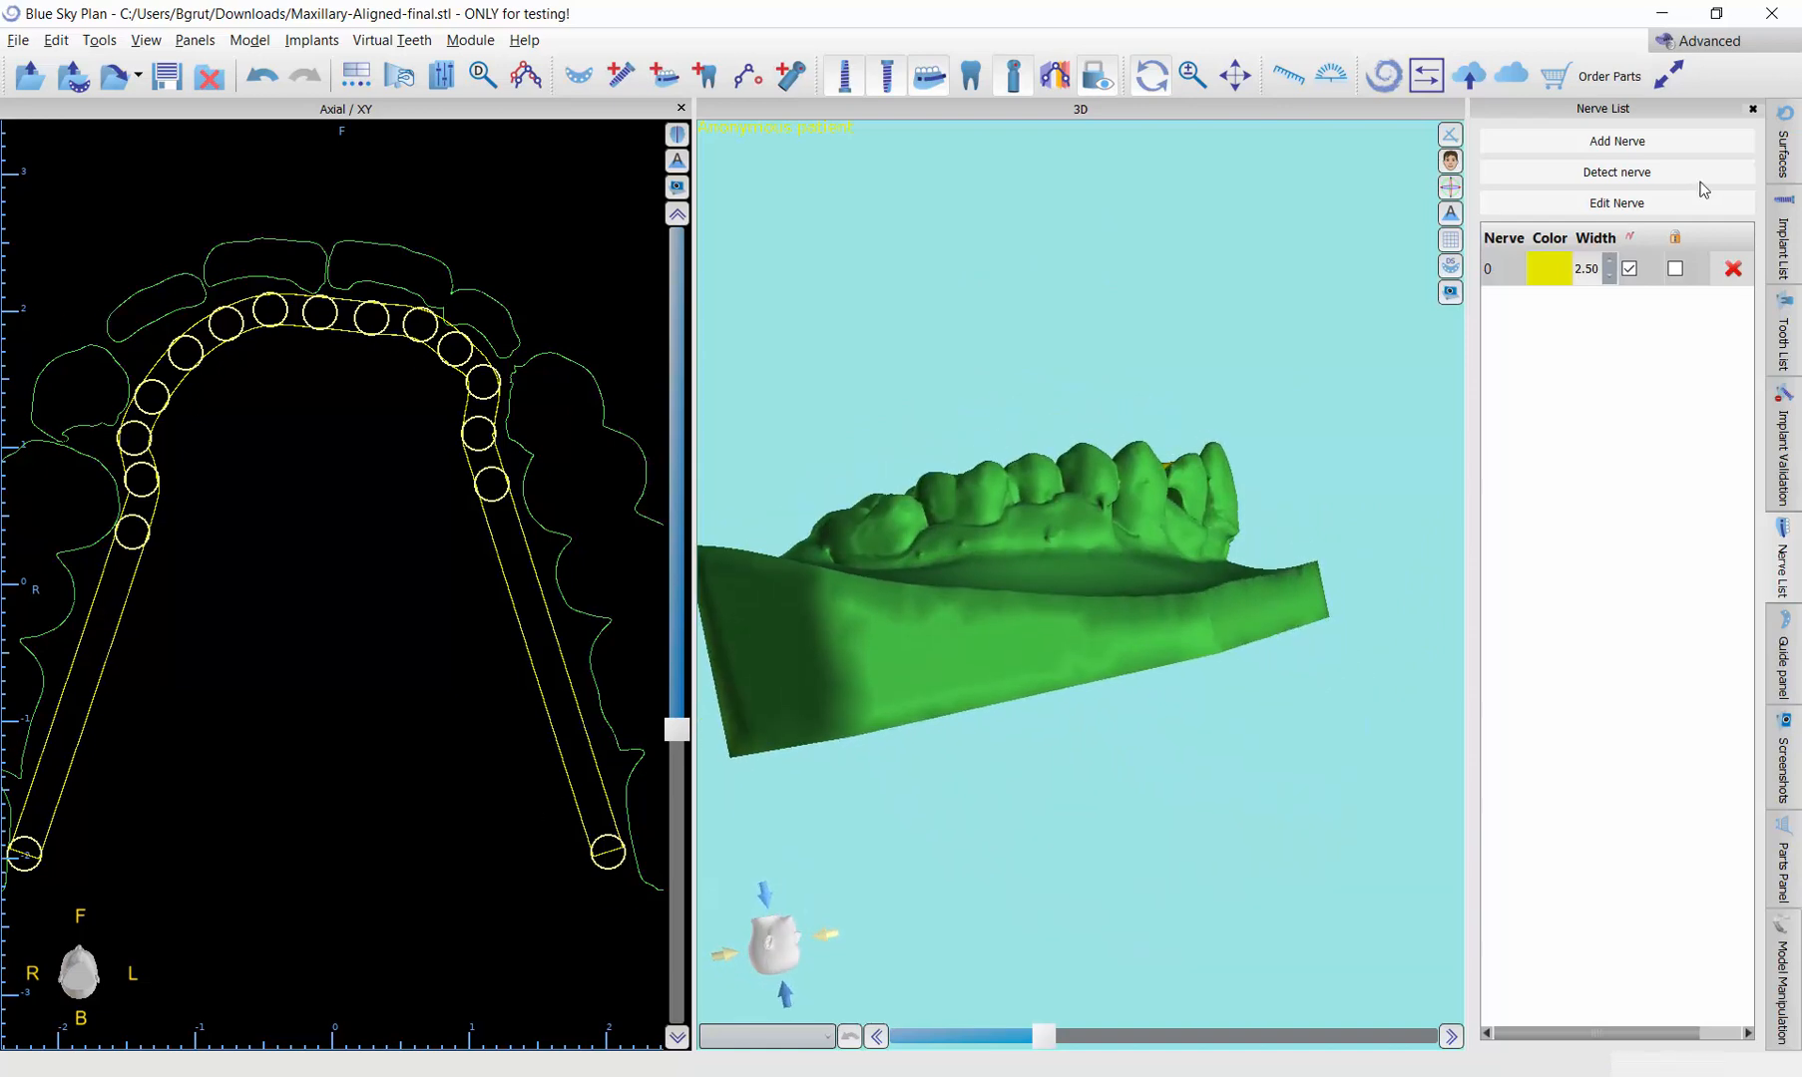
pyautogui.click(1784, 154)
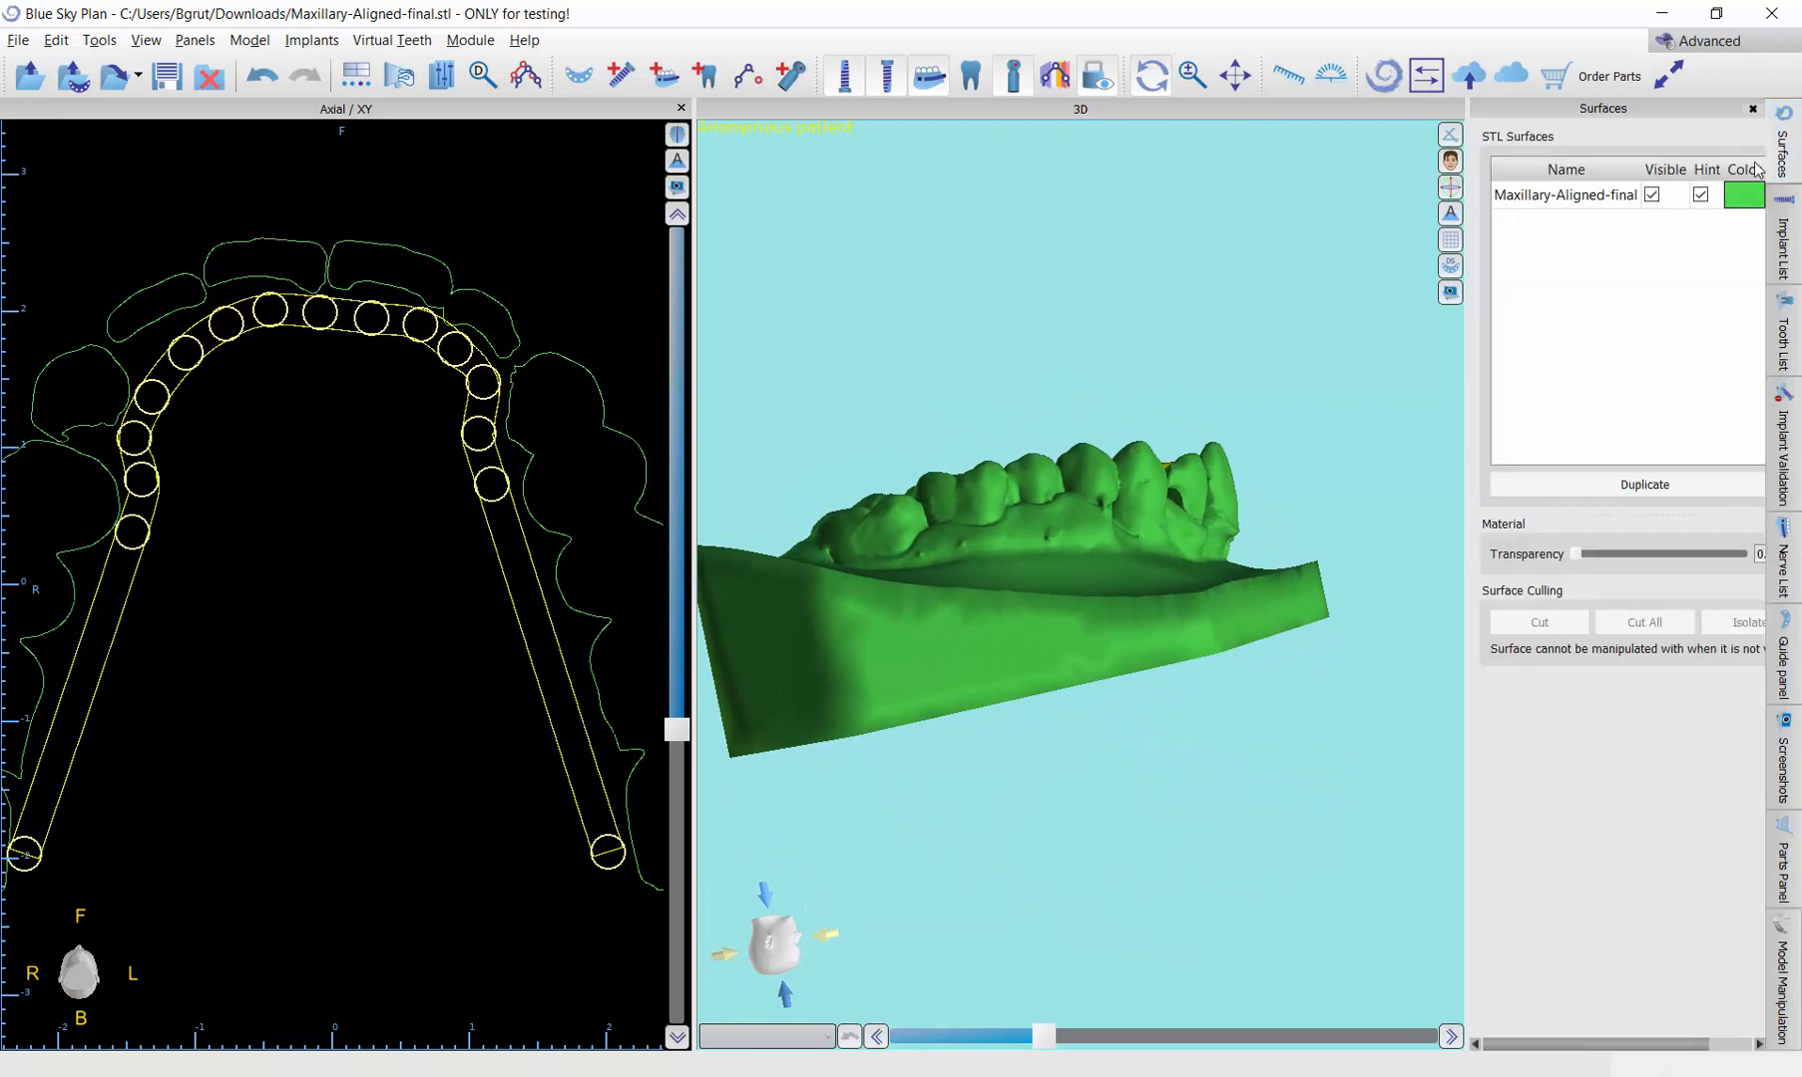
pyautogui.click(1651, 195)
pyautogui.moveTo(895, 367); pyautogui.dragTo(742, 501)
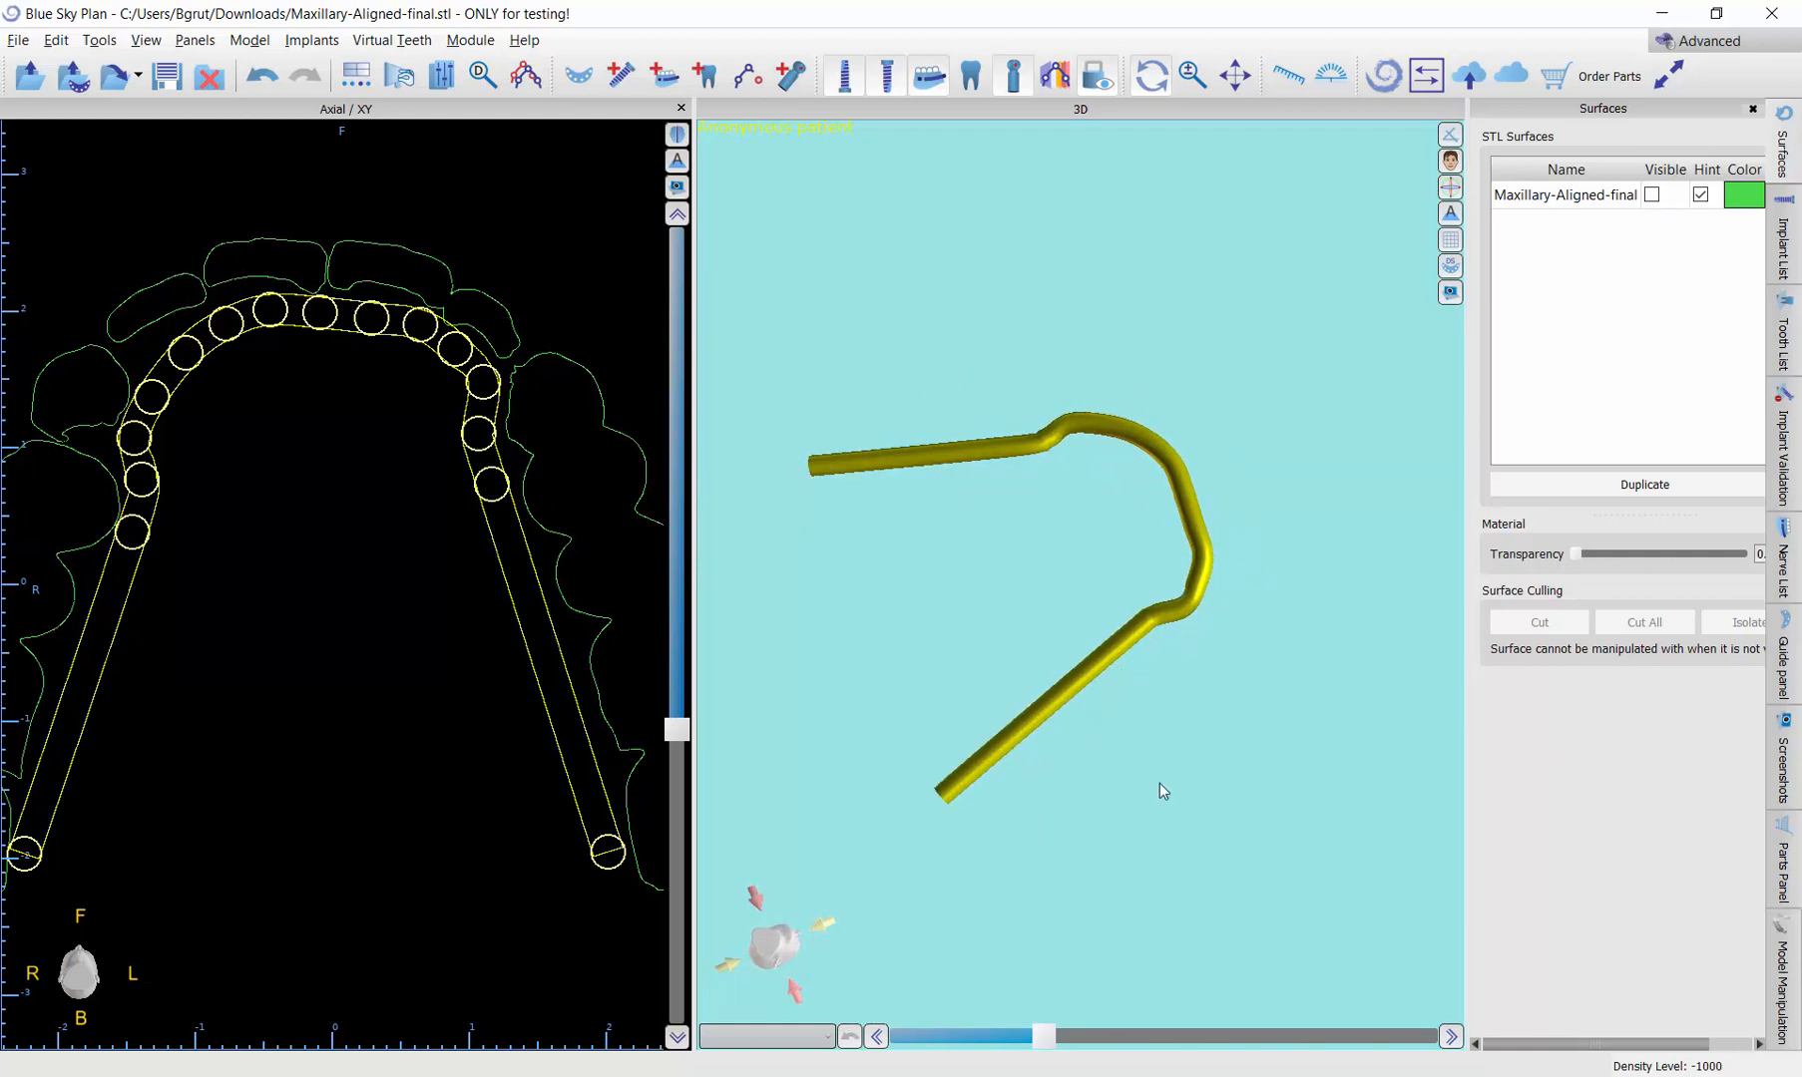
pyautogui.moveTo(1159, 785); pyautogui.dragTo(872, 469)
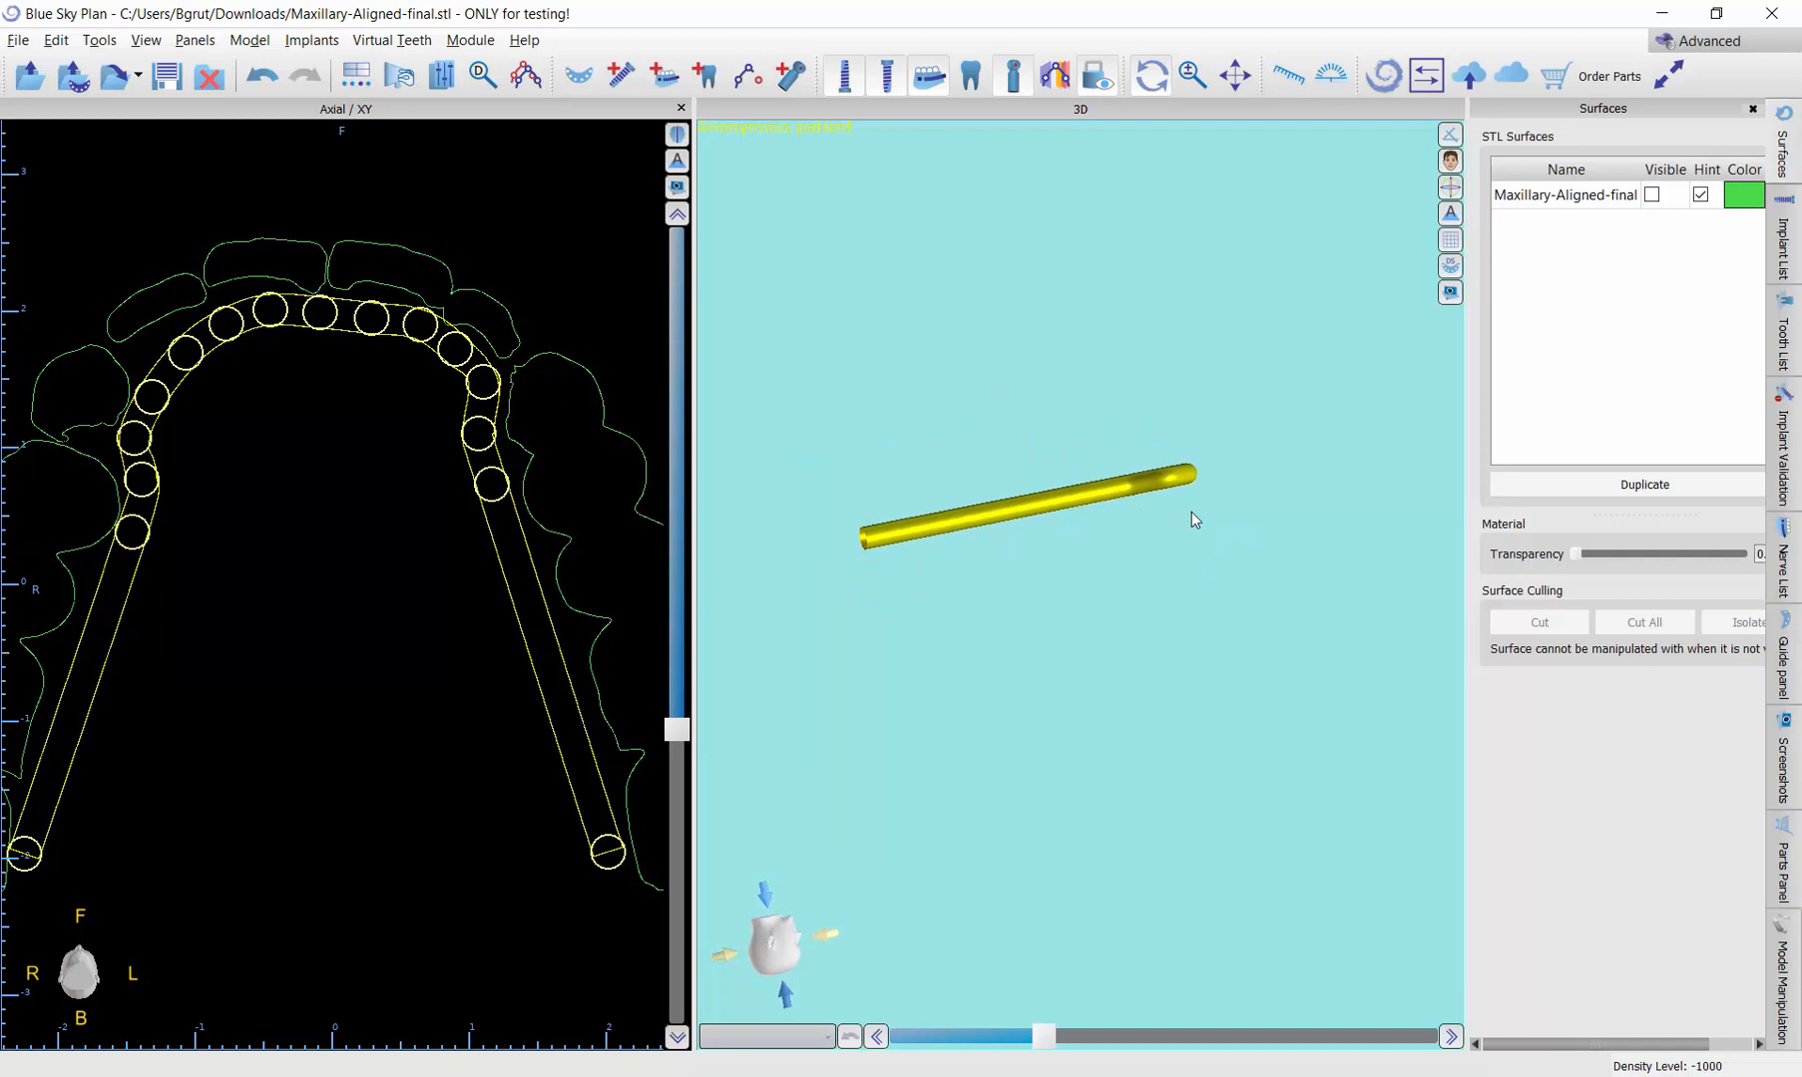
pyautogui.moveTo(1053, 374); pyautogui.dragTo(1069, 567)
pyautogui.moveTo(1247, 339); pyautogui.dragTo(1013, 277)
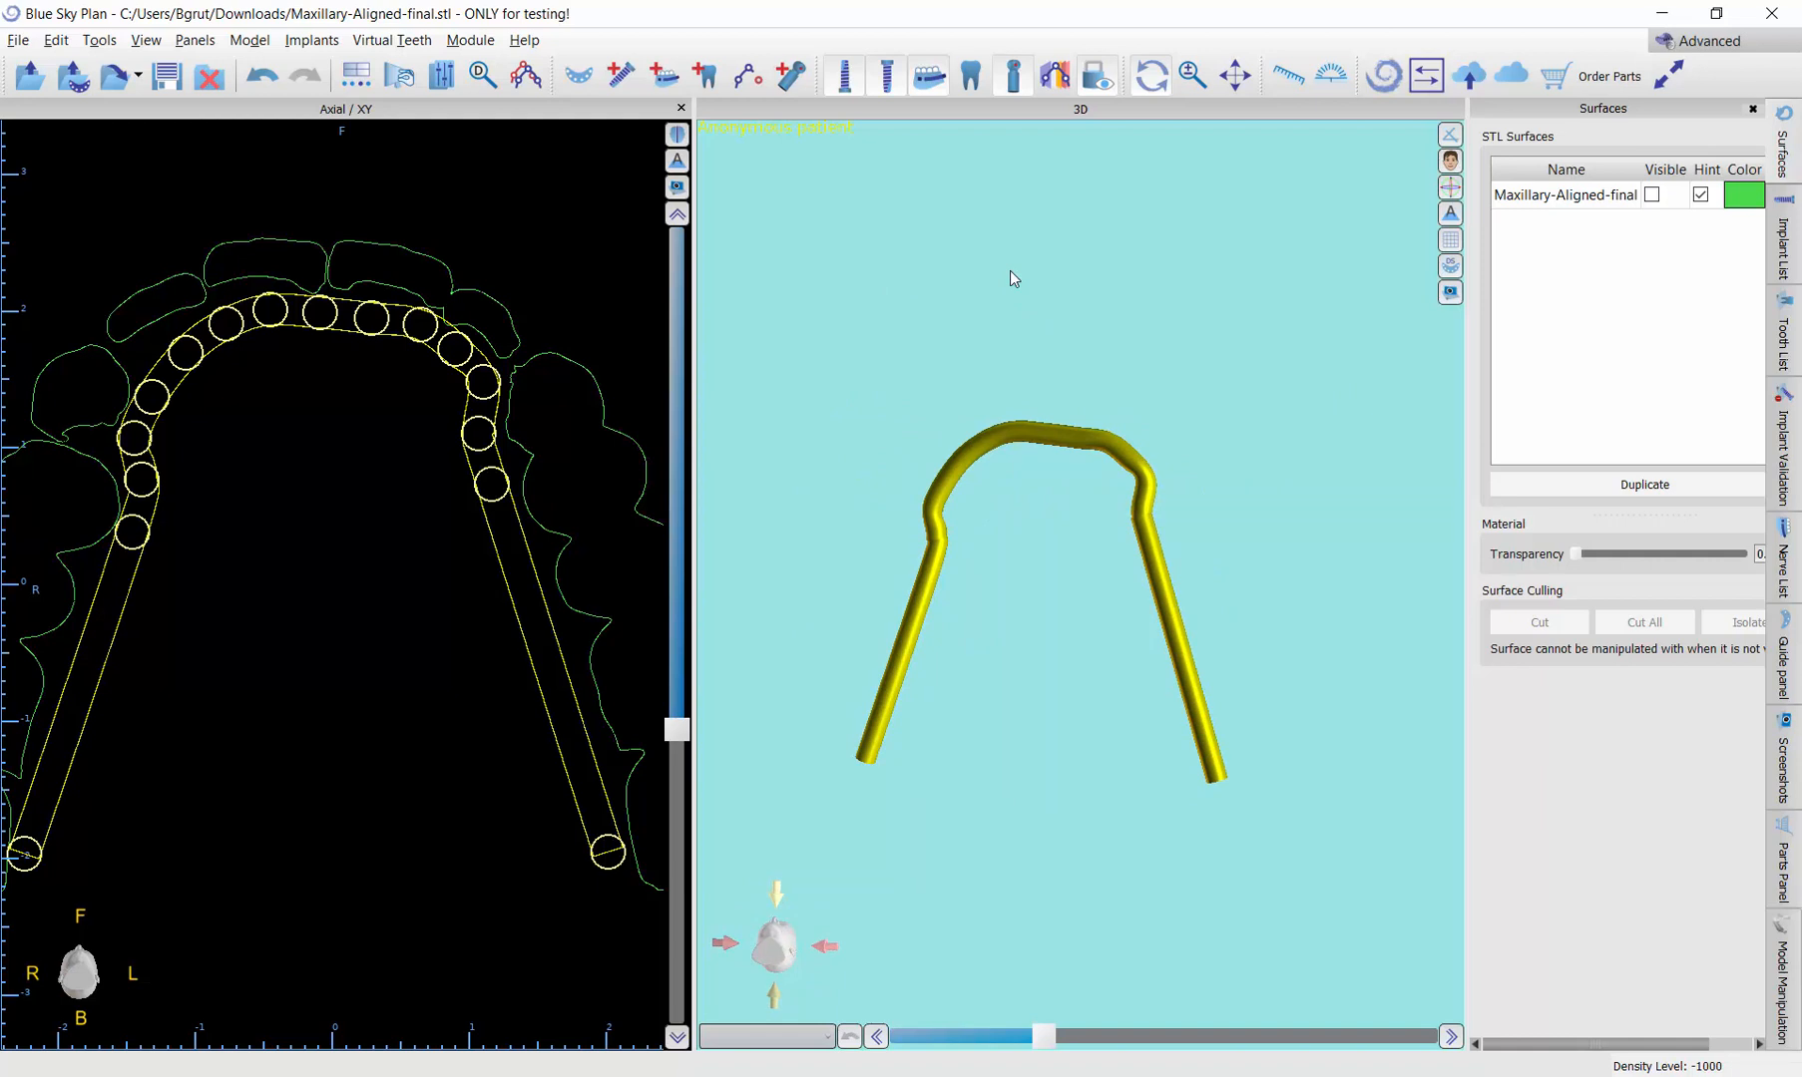
pyautogui.moveTo(1049, 721); pyautogui.dragTo(1026, 464)
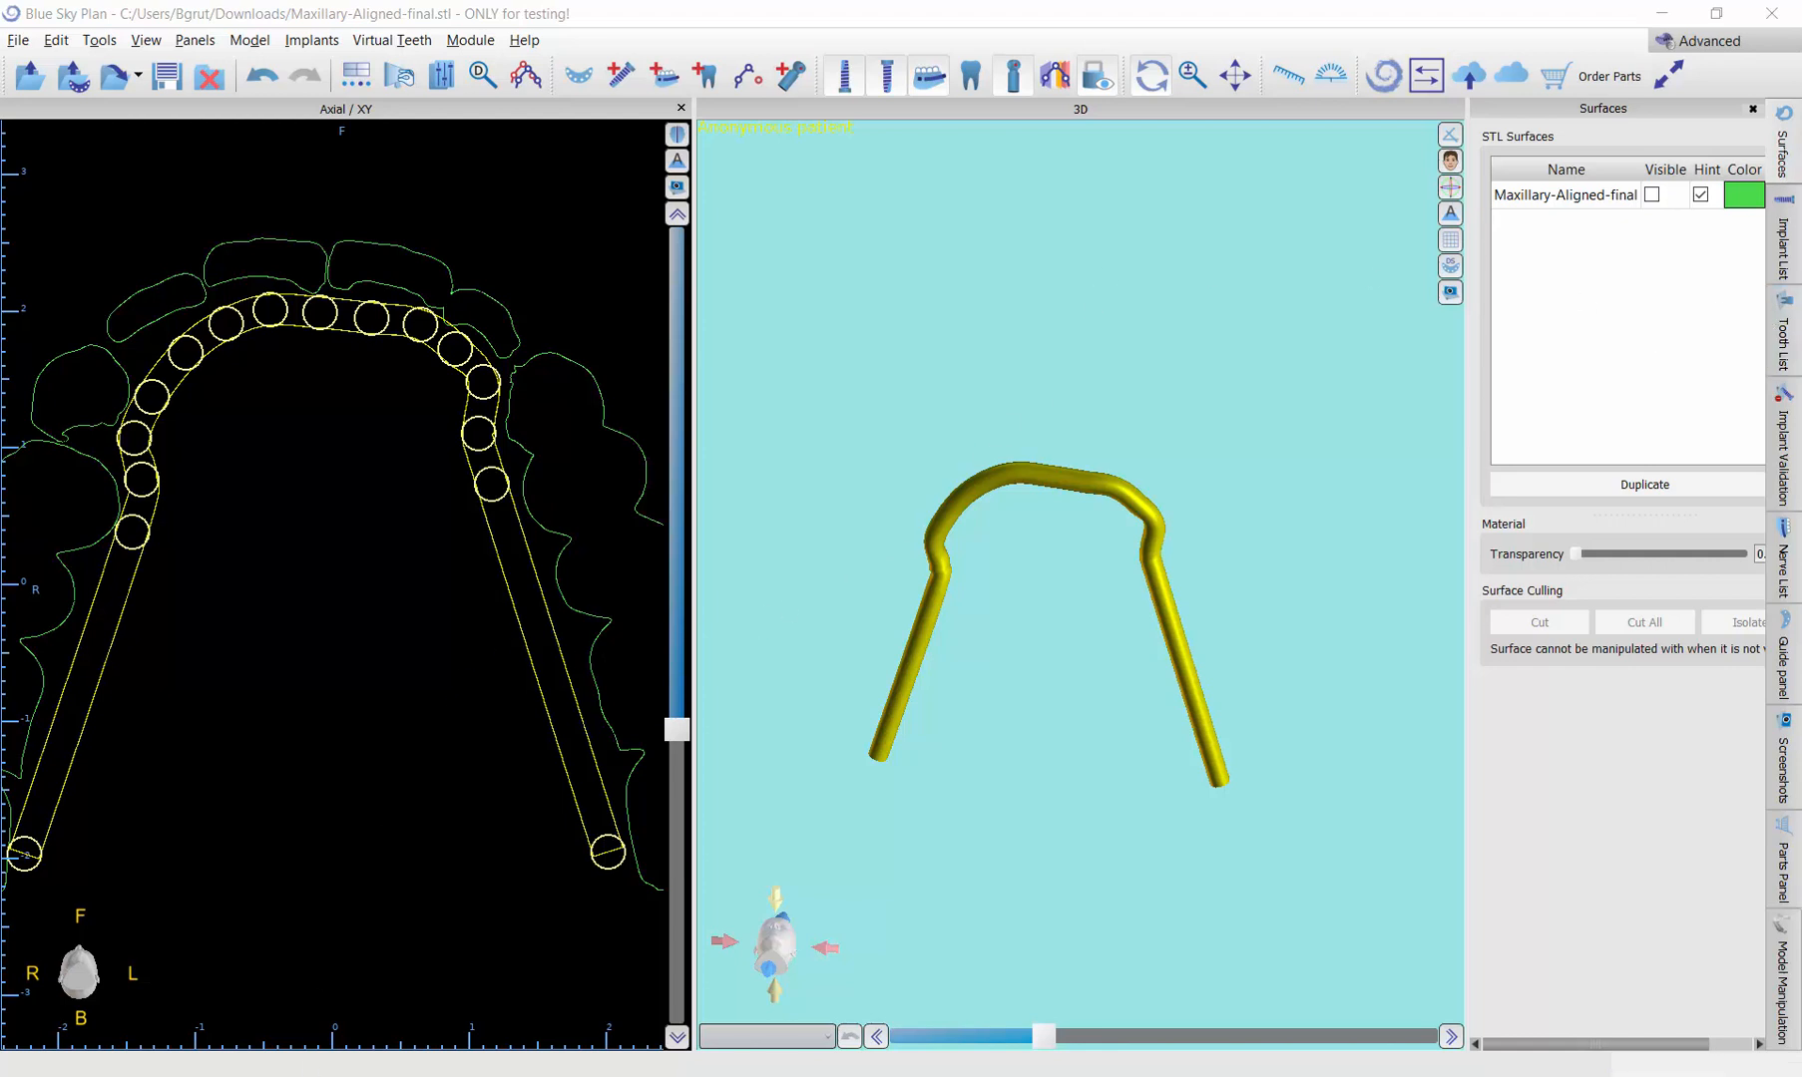
# Step: Switch to the browser and study the archwire shape in the Lingual Braces reference photo on Facebook
pyautogui.hotkey('alt', 'Tab')
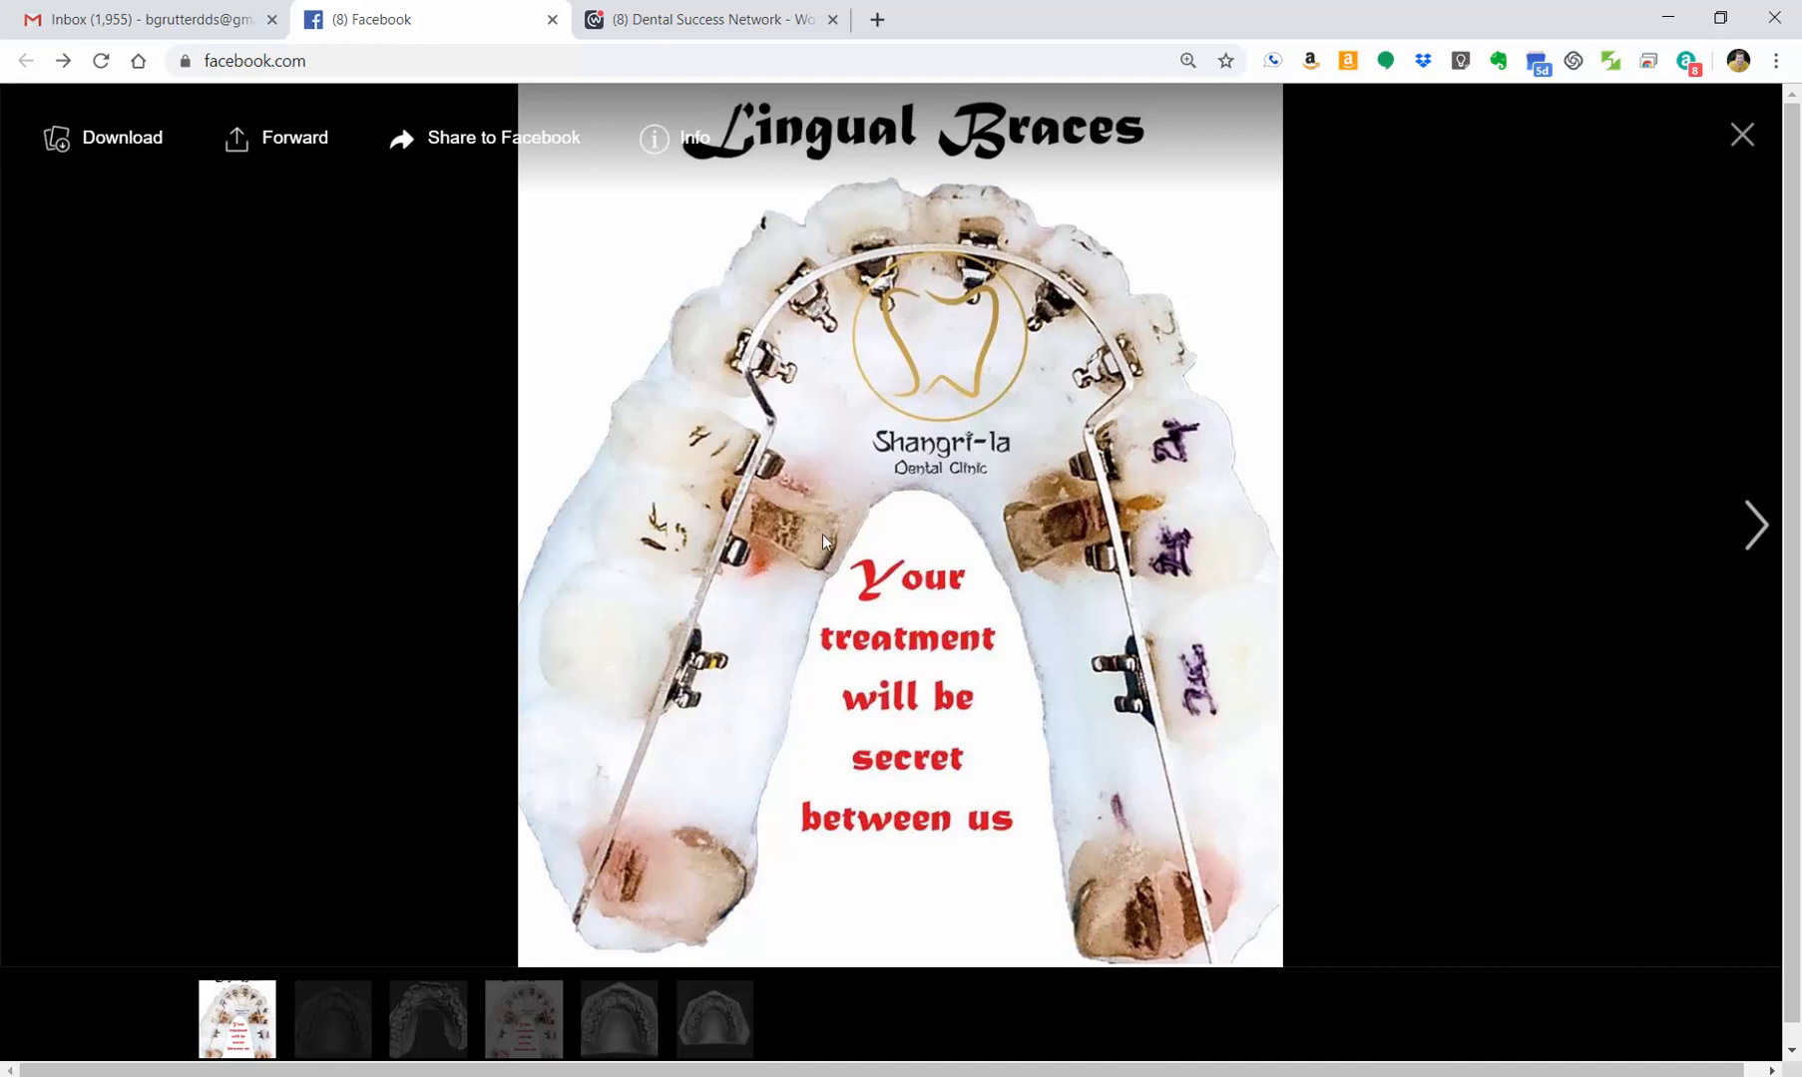
pyautogui.press('F9')
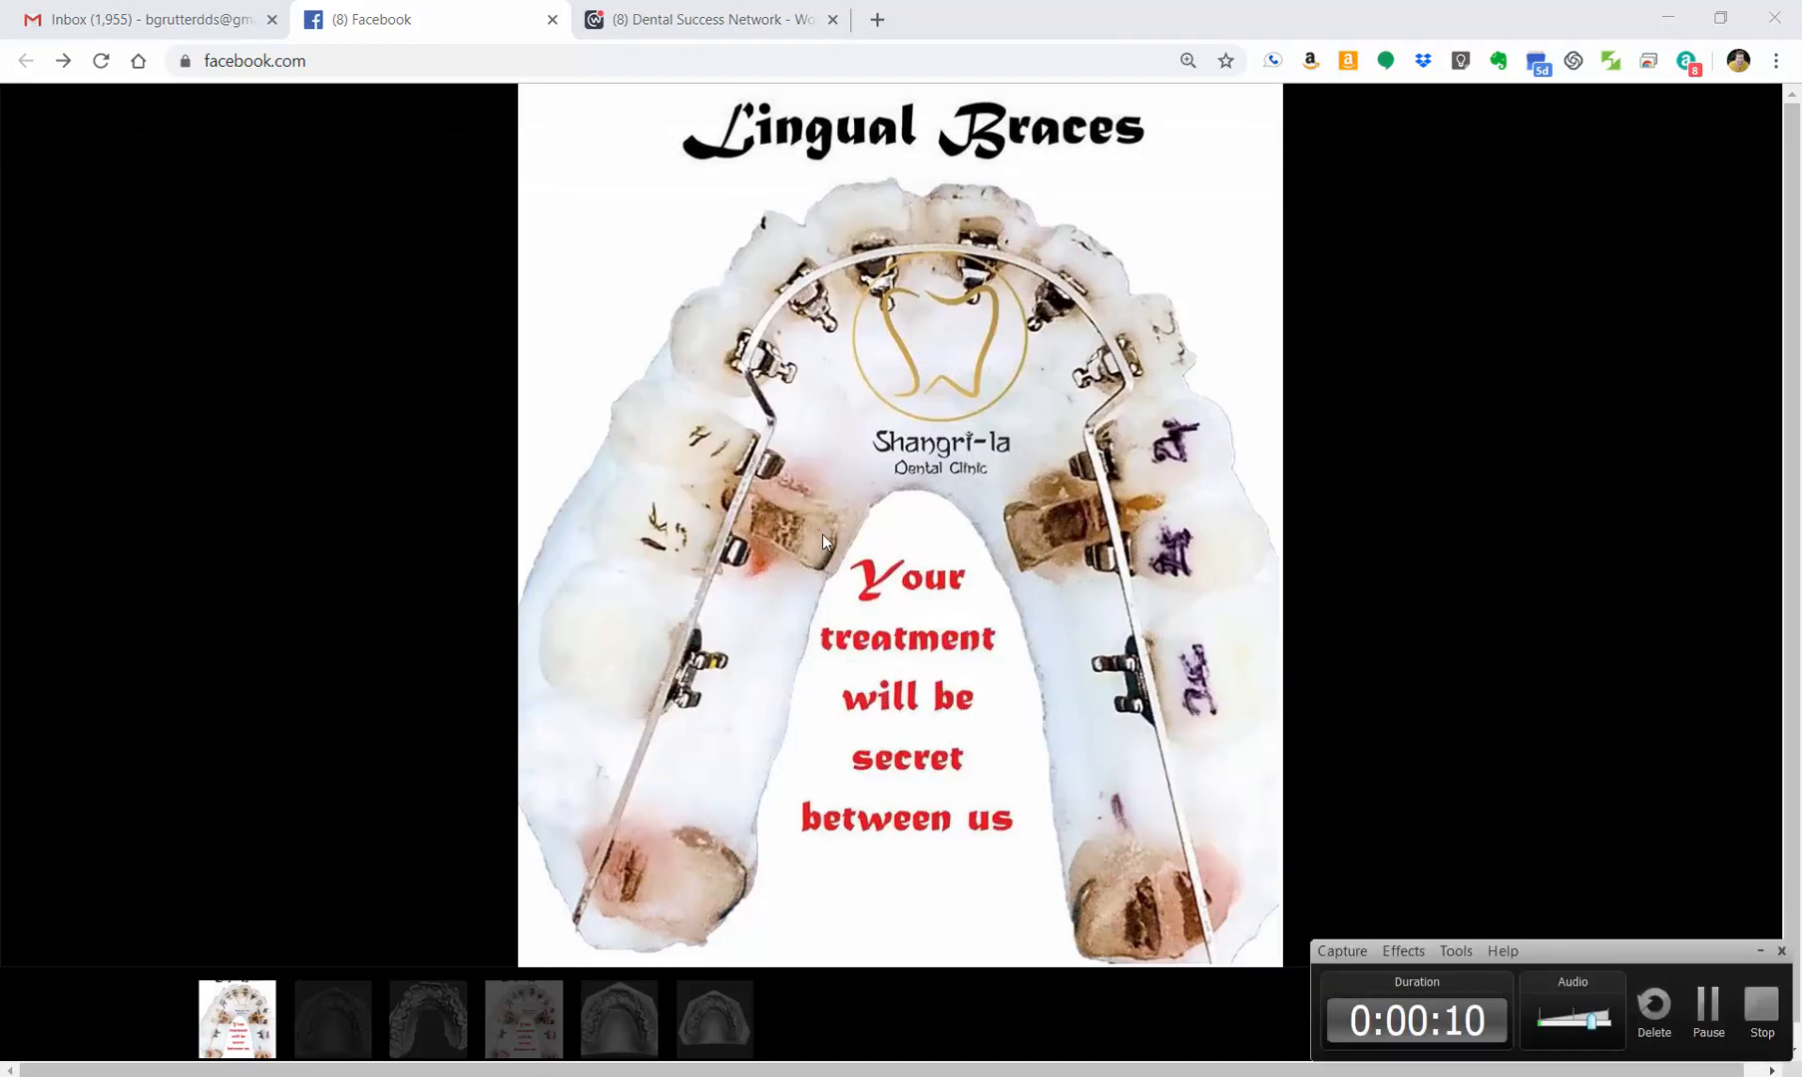
pyautogui.click(824, 539)
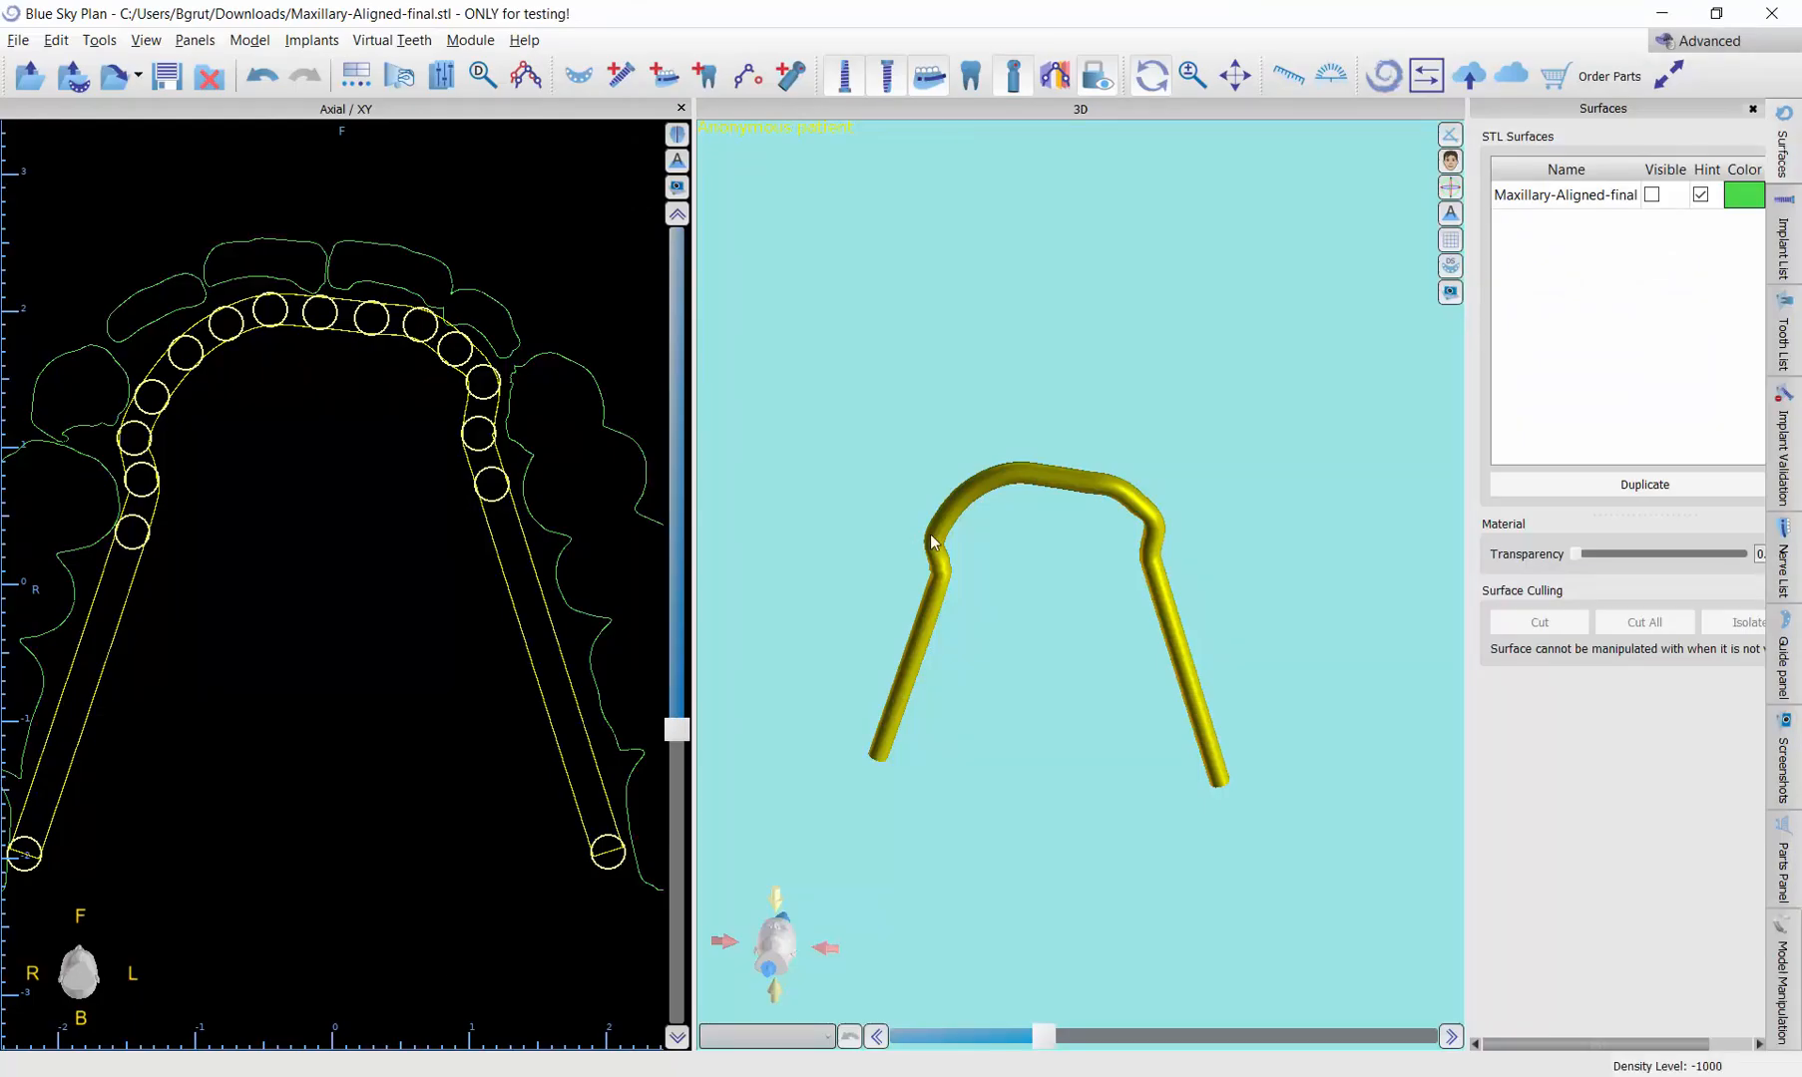
# Step: Back in Blue Sky Plan, hide nerve 0 and add a second nerve starting beside the patient's right last molar
pyautogui.click(661, 82)
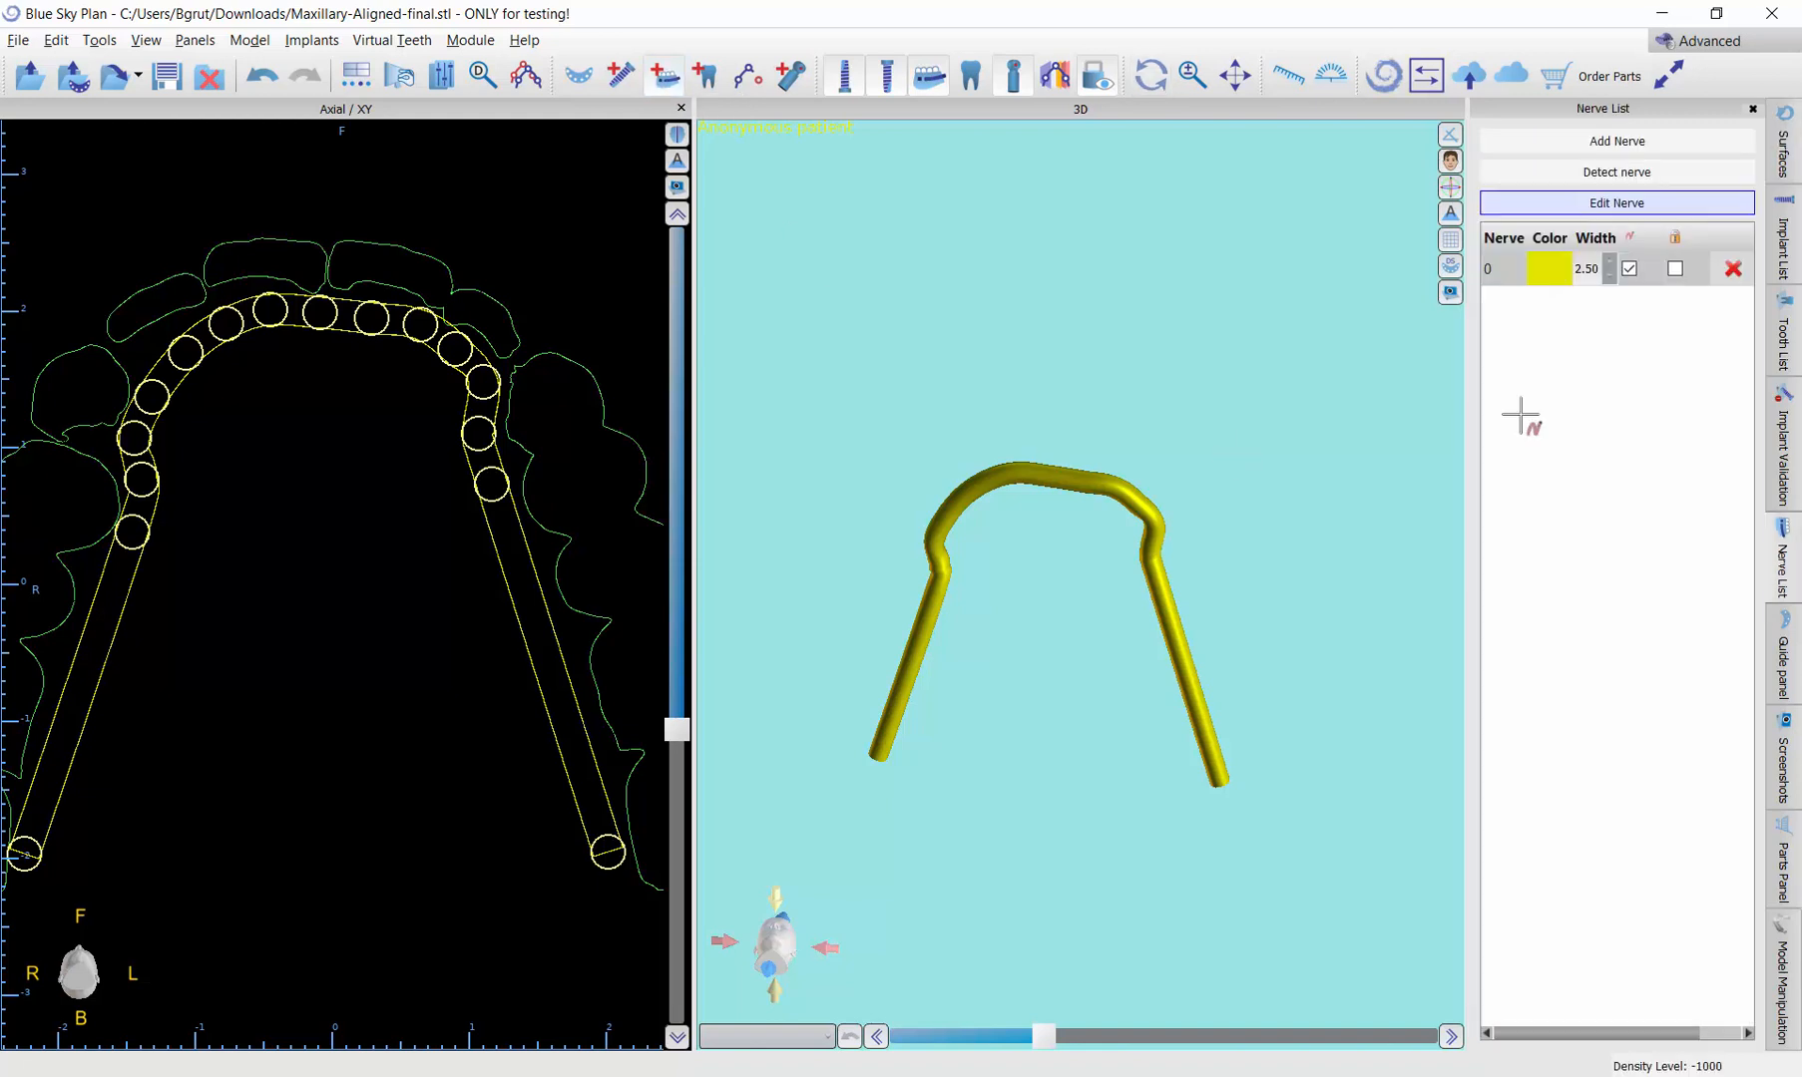
pyautogui.click(1629, 269)
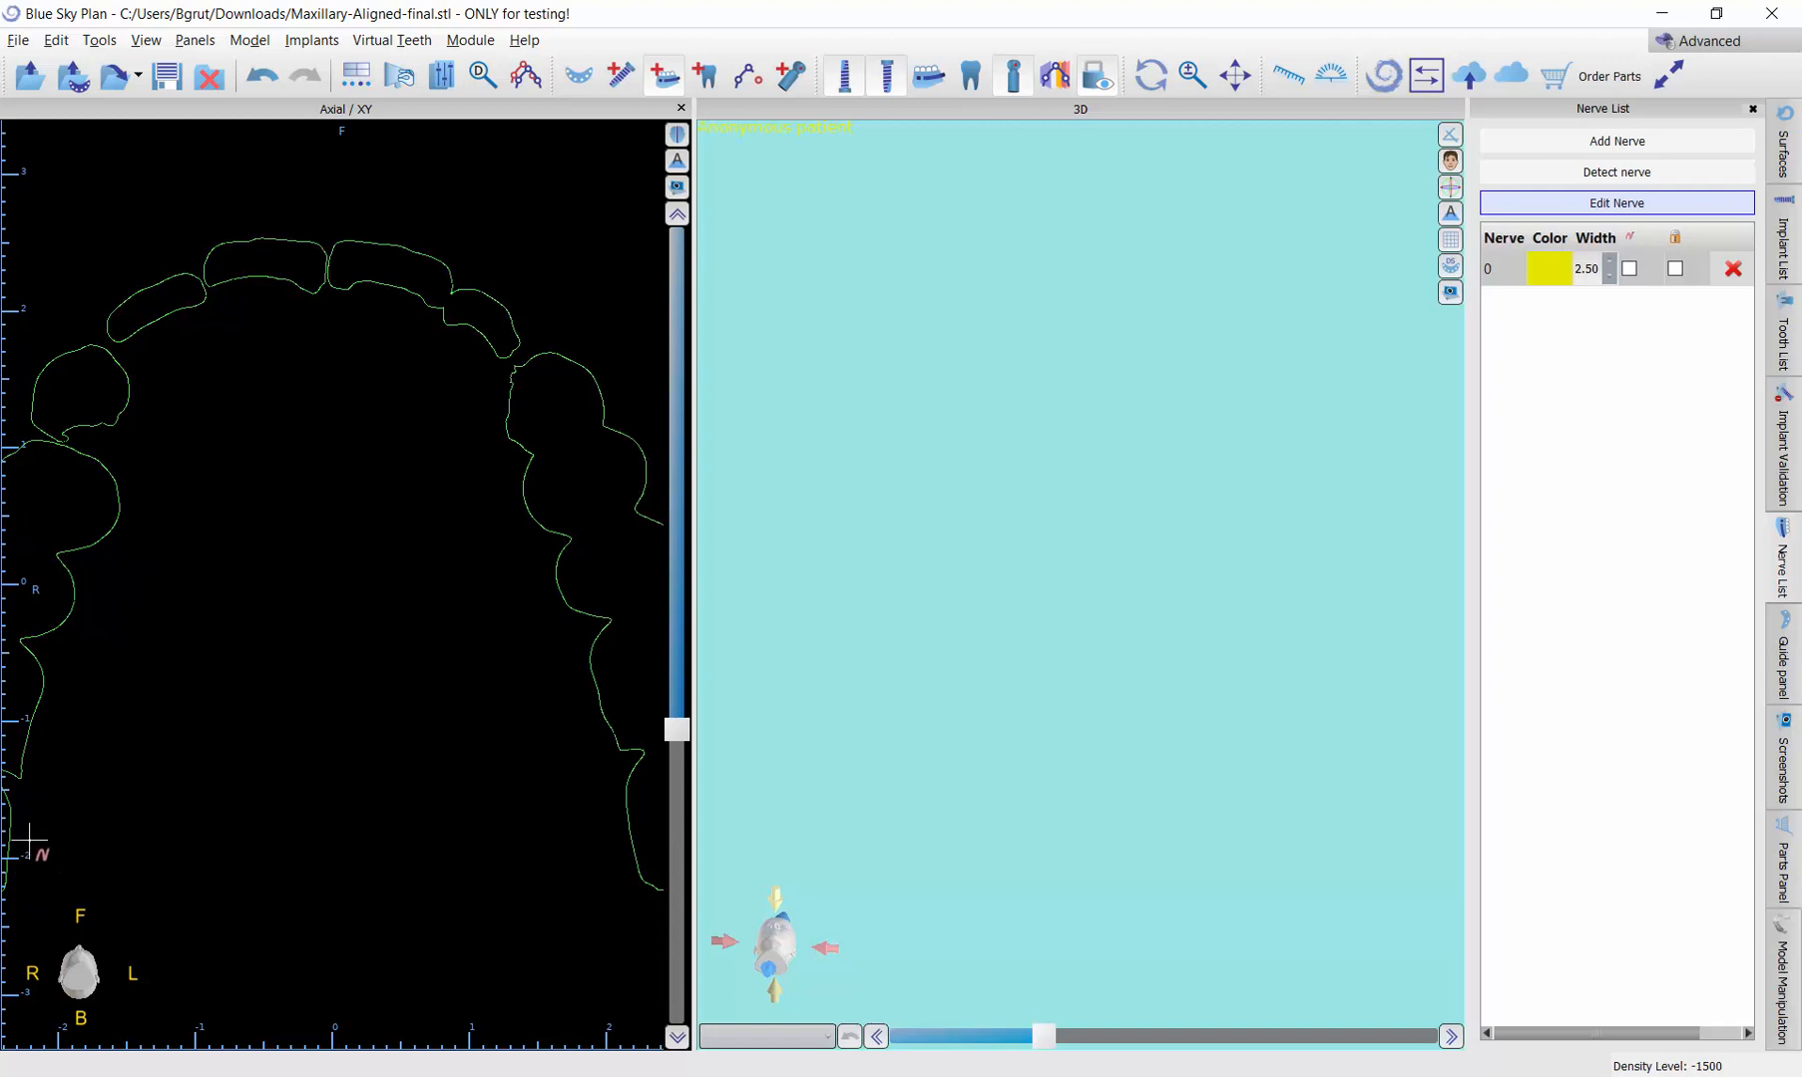
pyautogui.moveTo(242, 819)
pyautogui.mouseDown(button='middle')
pyautogui.moveTo(284, 813)
pyautogui.moveTo(255, 812)
pyautogui.mouseUp(button='middle')
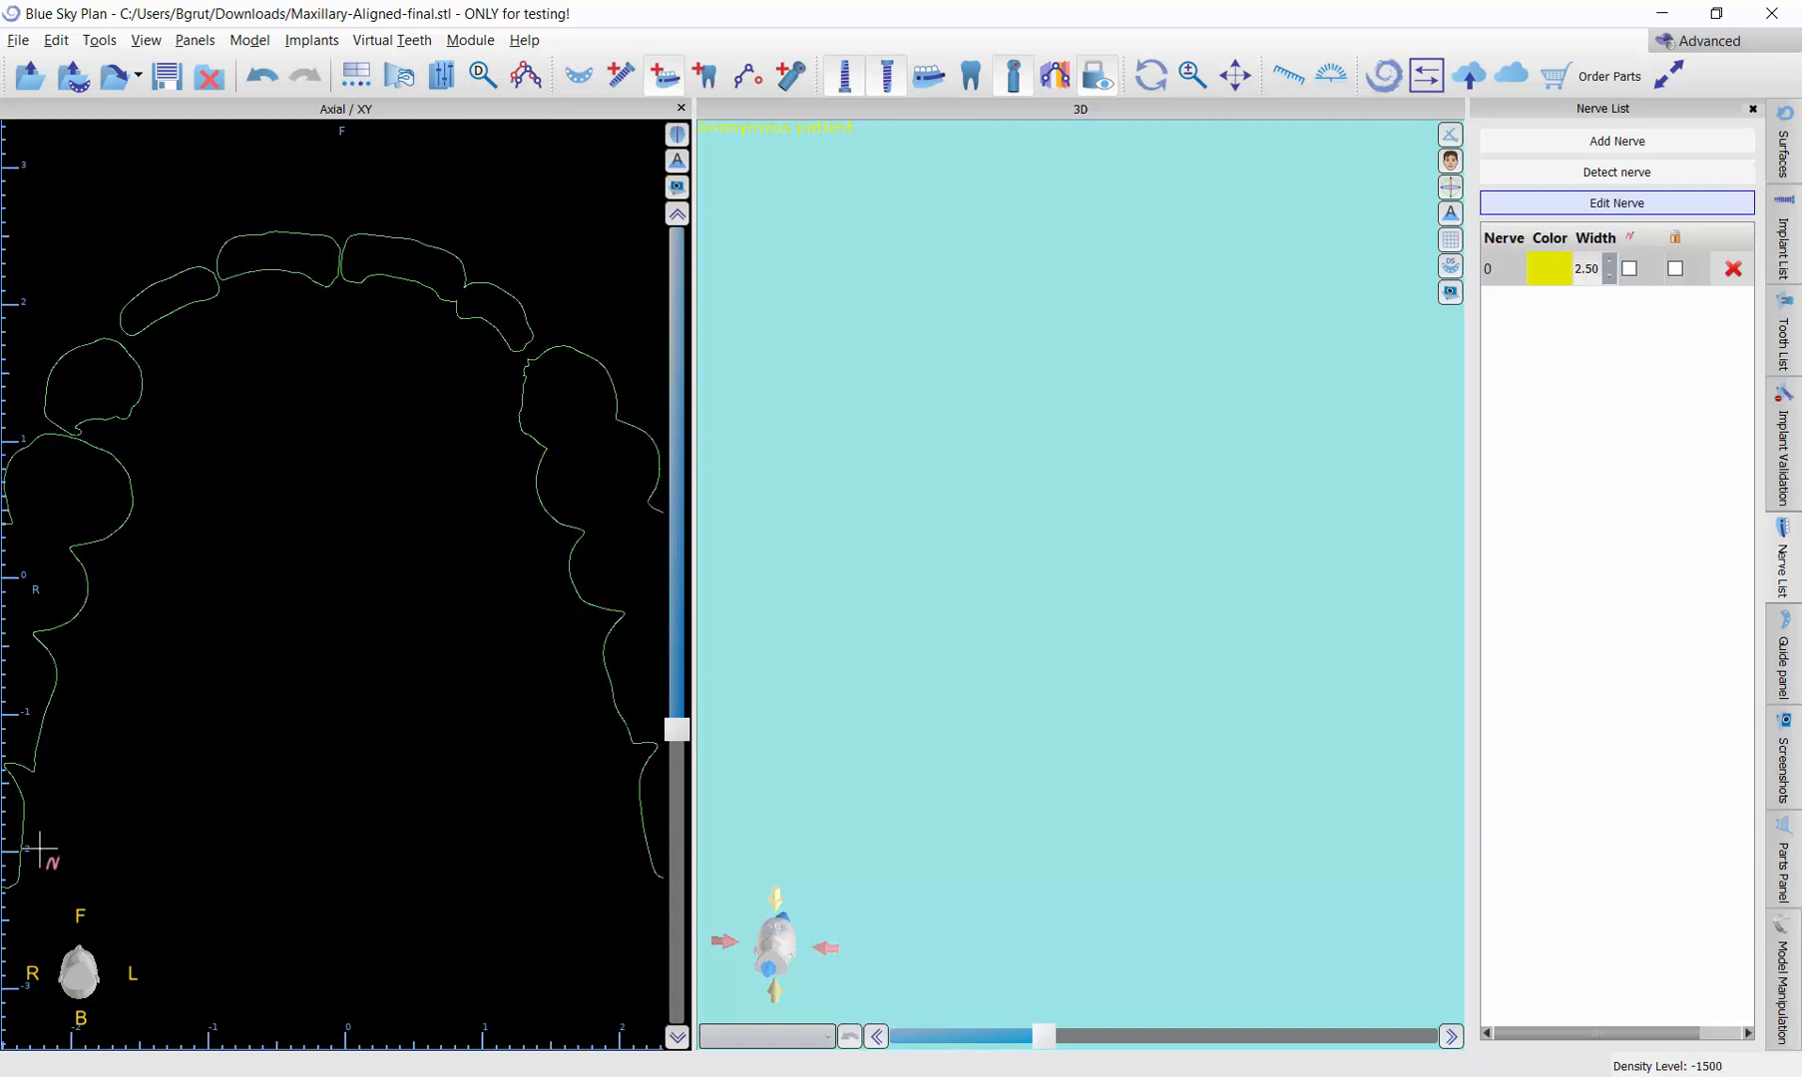
pyautogui.click(1658, 143)
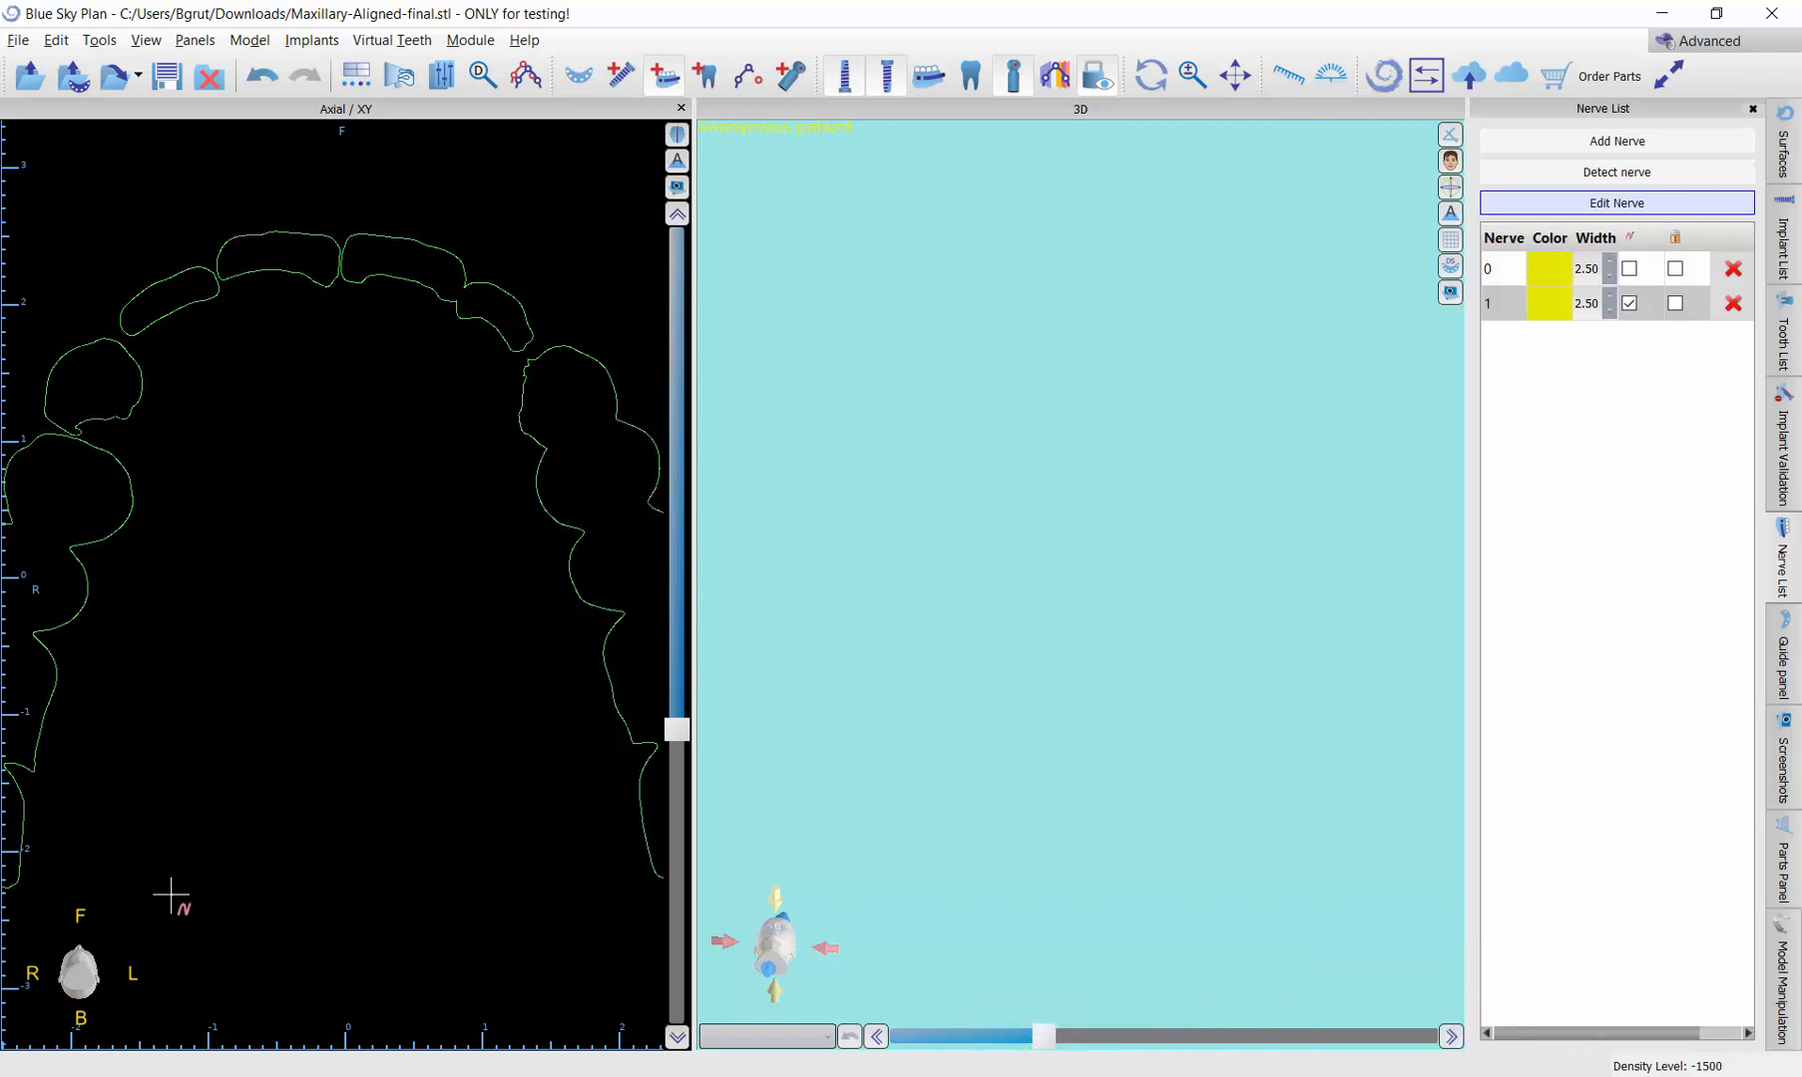
# Step: Trace the new nerve past the right premolar, with a sharp bend out to the canine, up to the right central incisor
pyautogui.click(157, 514)
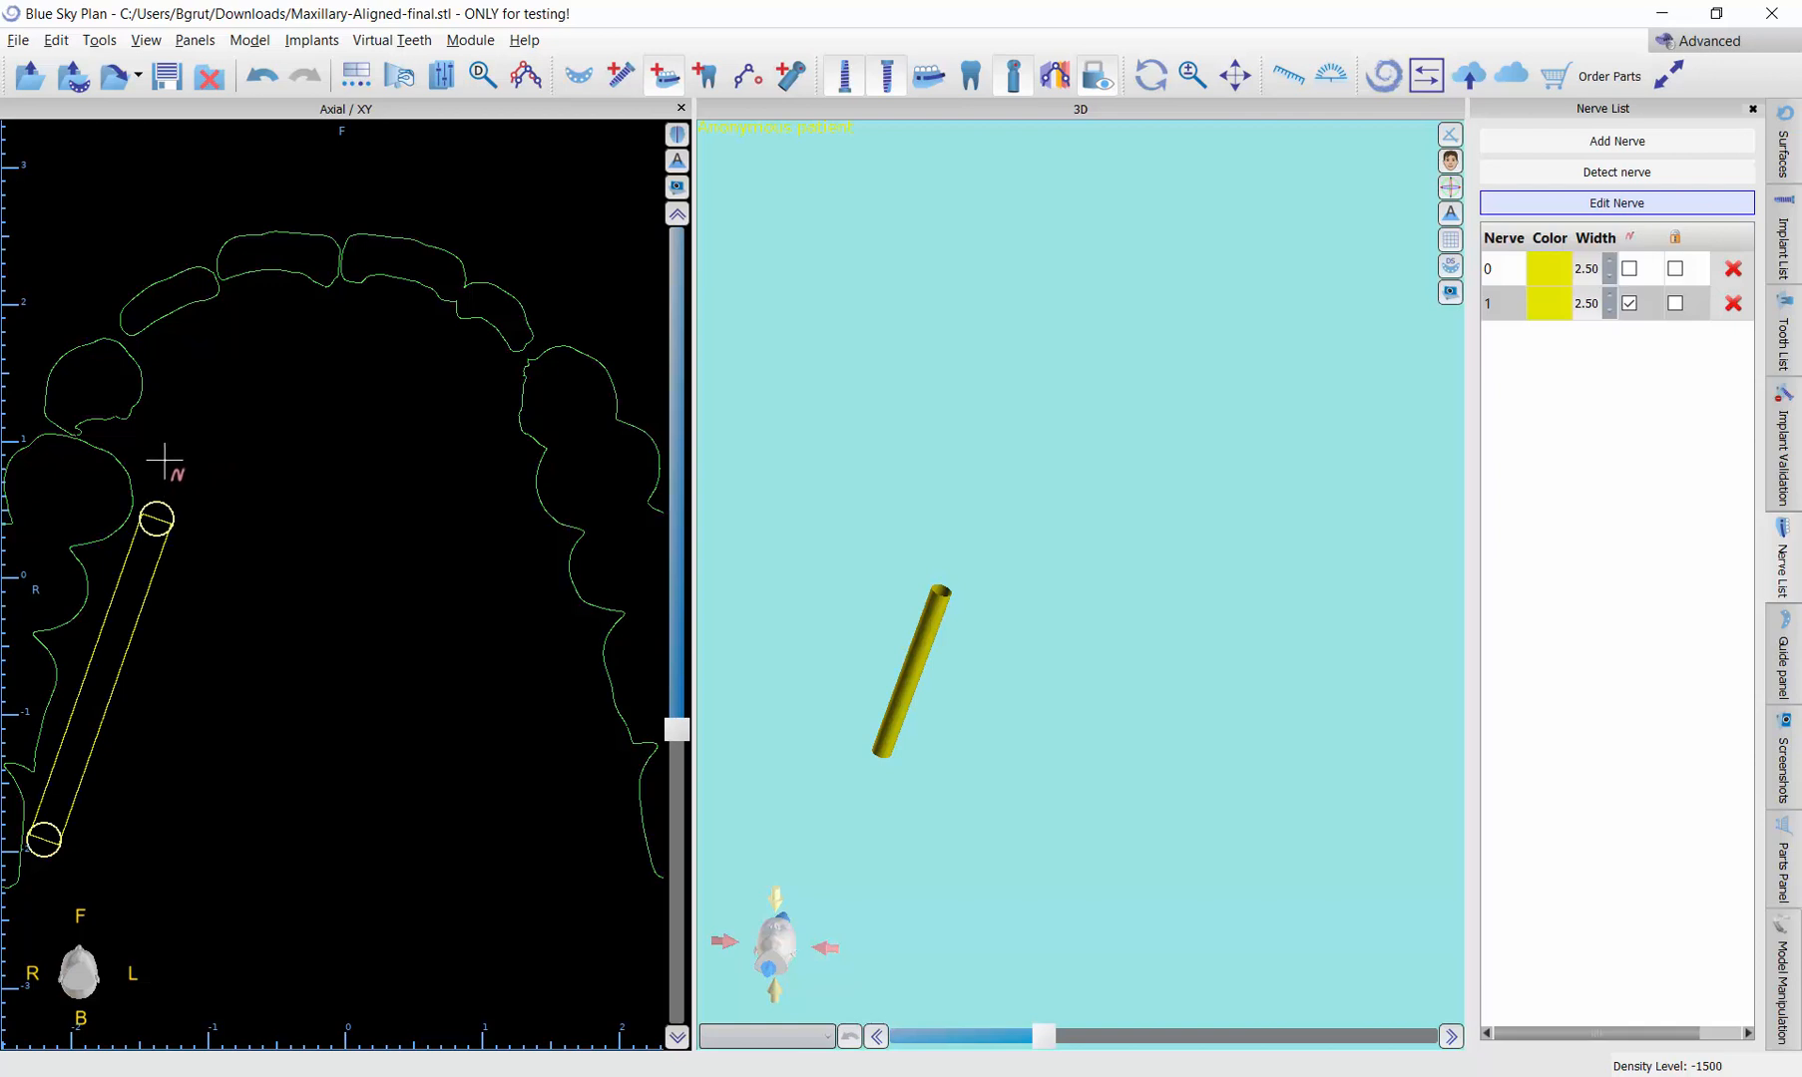
pyautogui.click(170, 465)
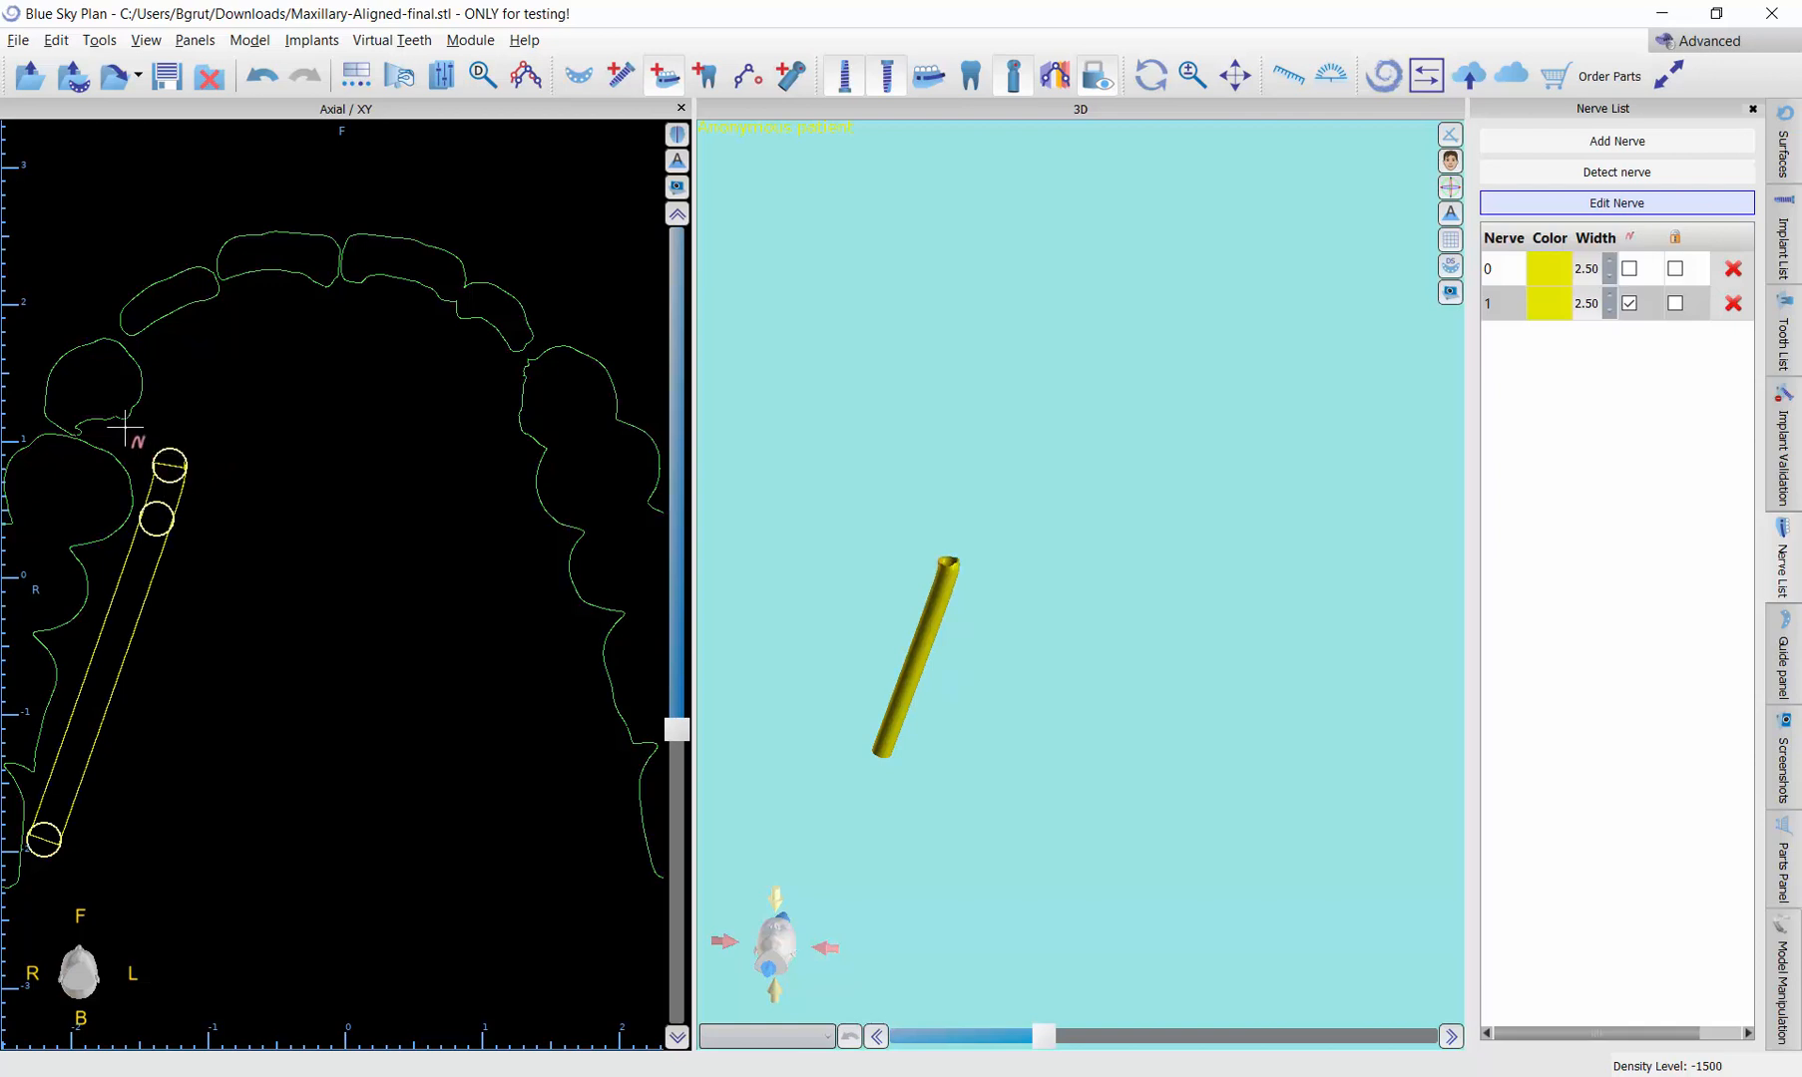
pyautogui.click(124, 425)
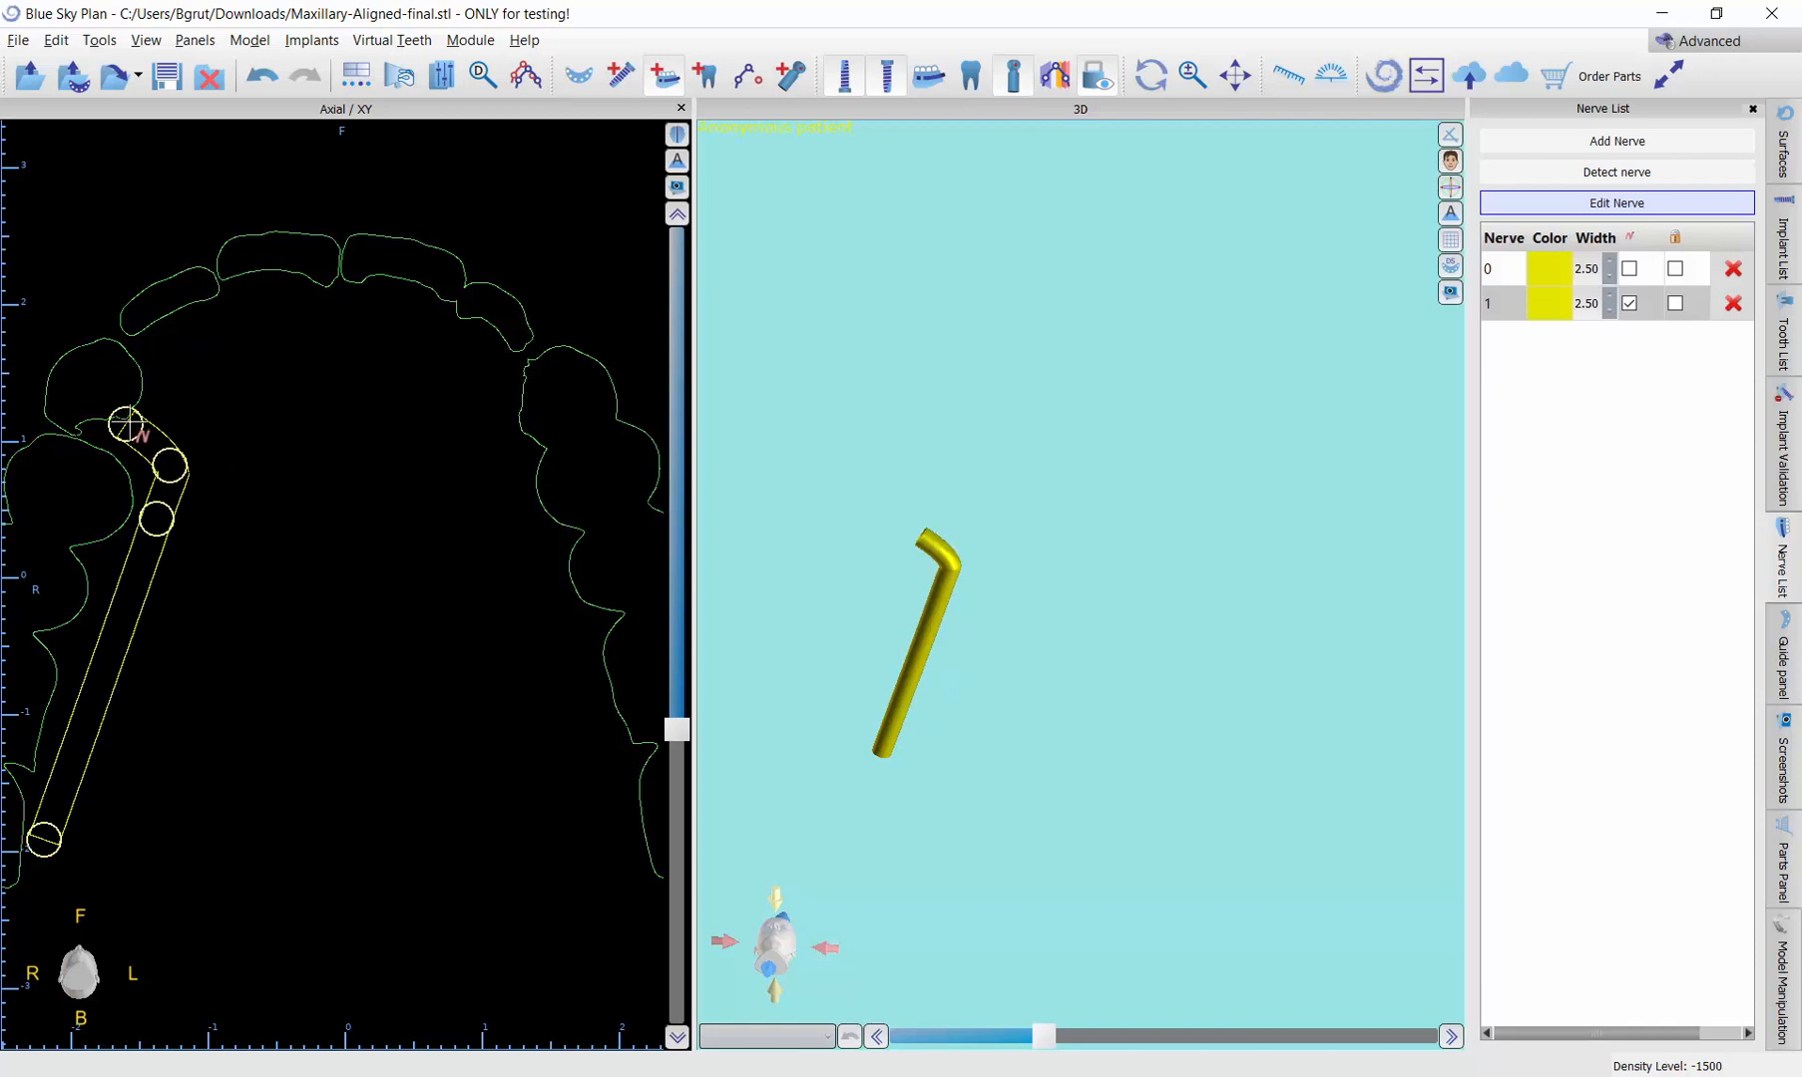
pyautogui.click(182, 336)
pyautogui.click(267, 299)
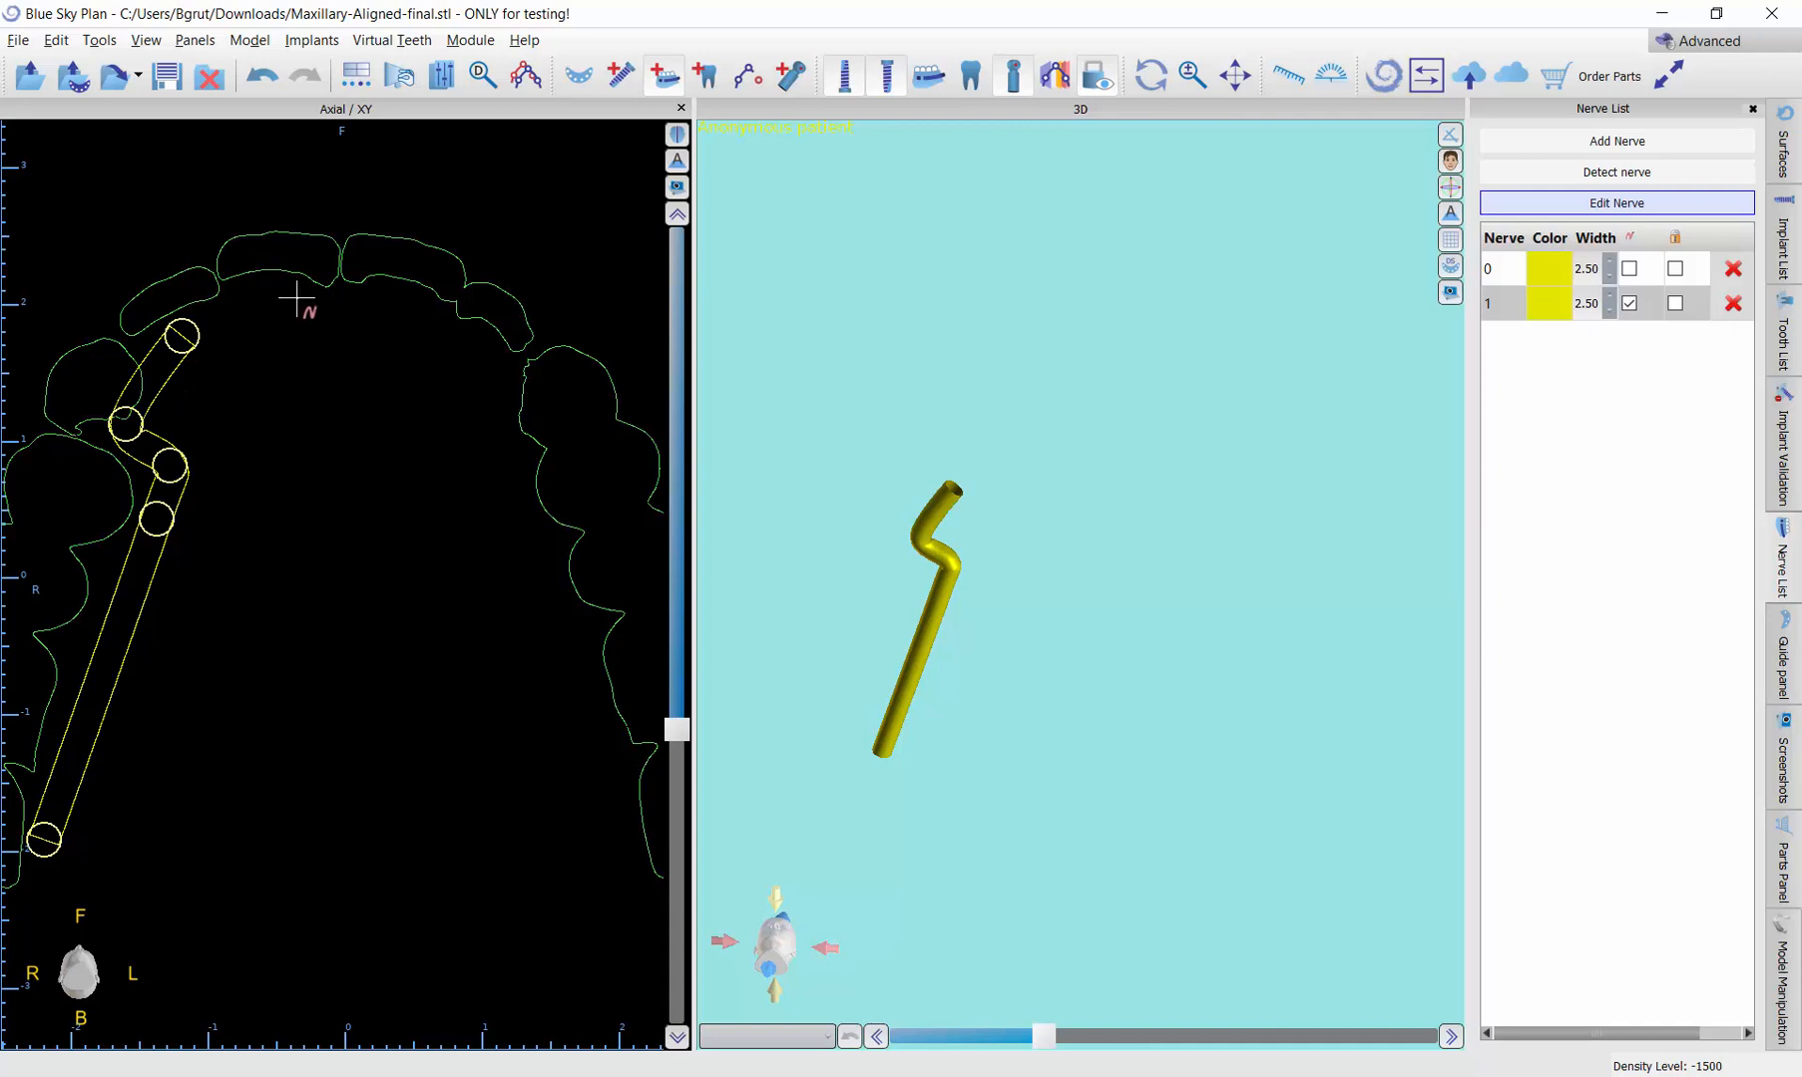
# Step: Continue the nerve along the left incisors to the canine, bend it inward at the premolar, and finish beside the left last molar
pyautogui.click(394, 299)
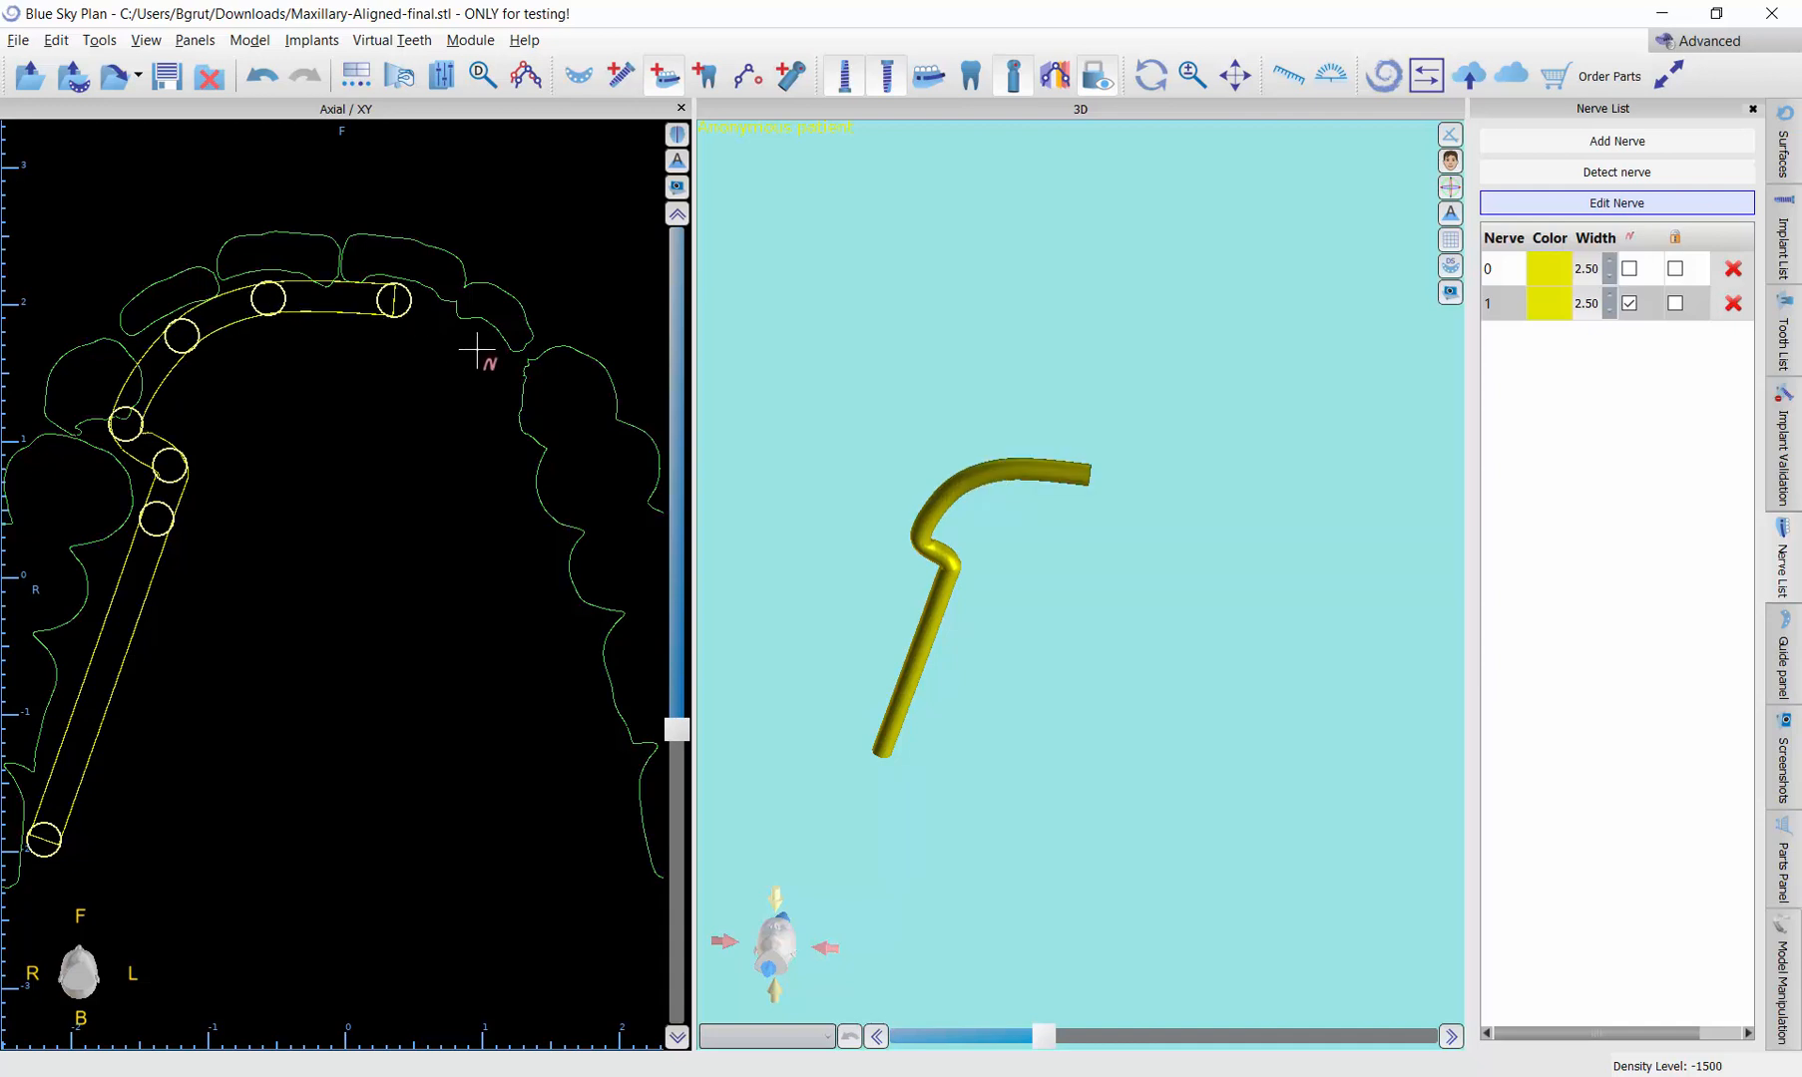
pyautogui.click(477, 350)
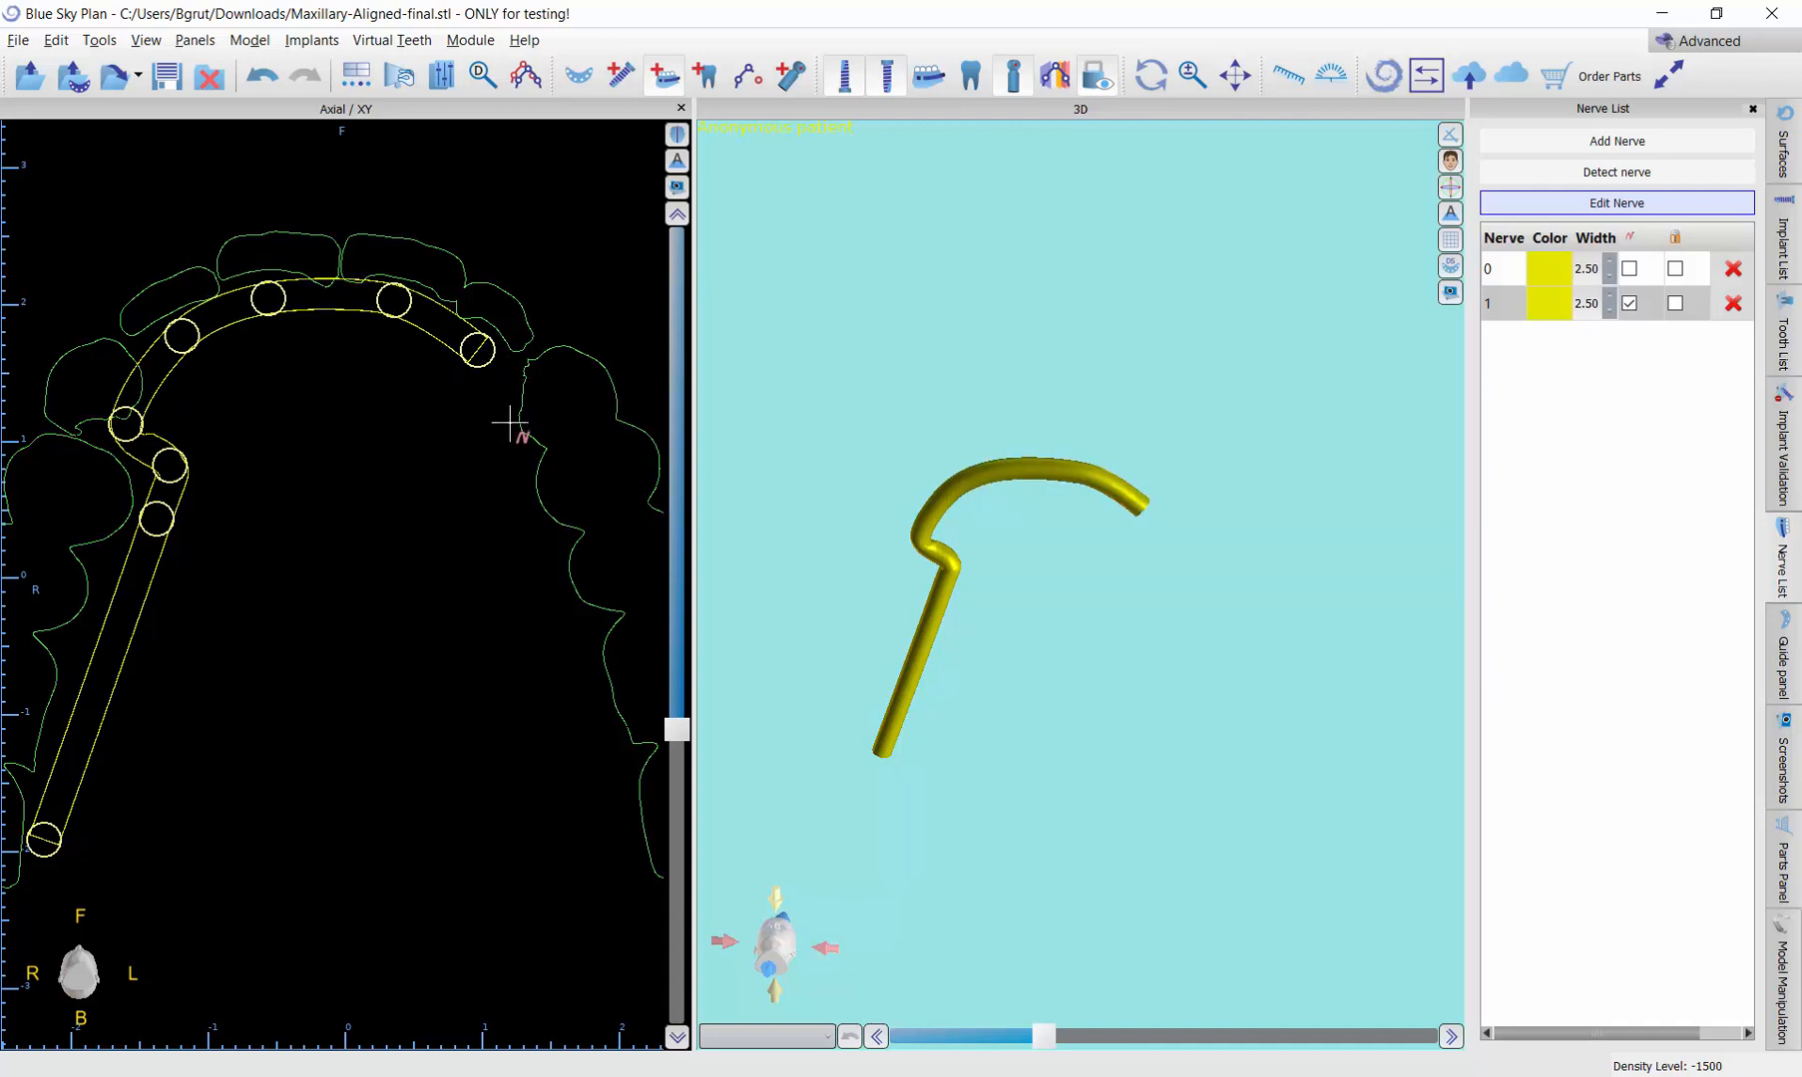
pyautogui.click(509, 424)
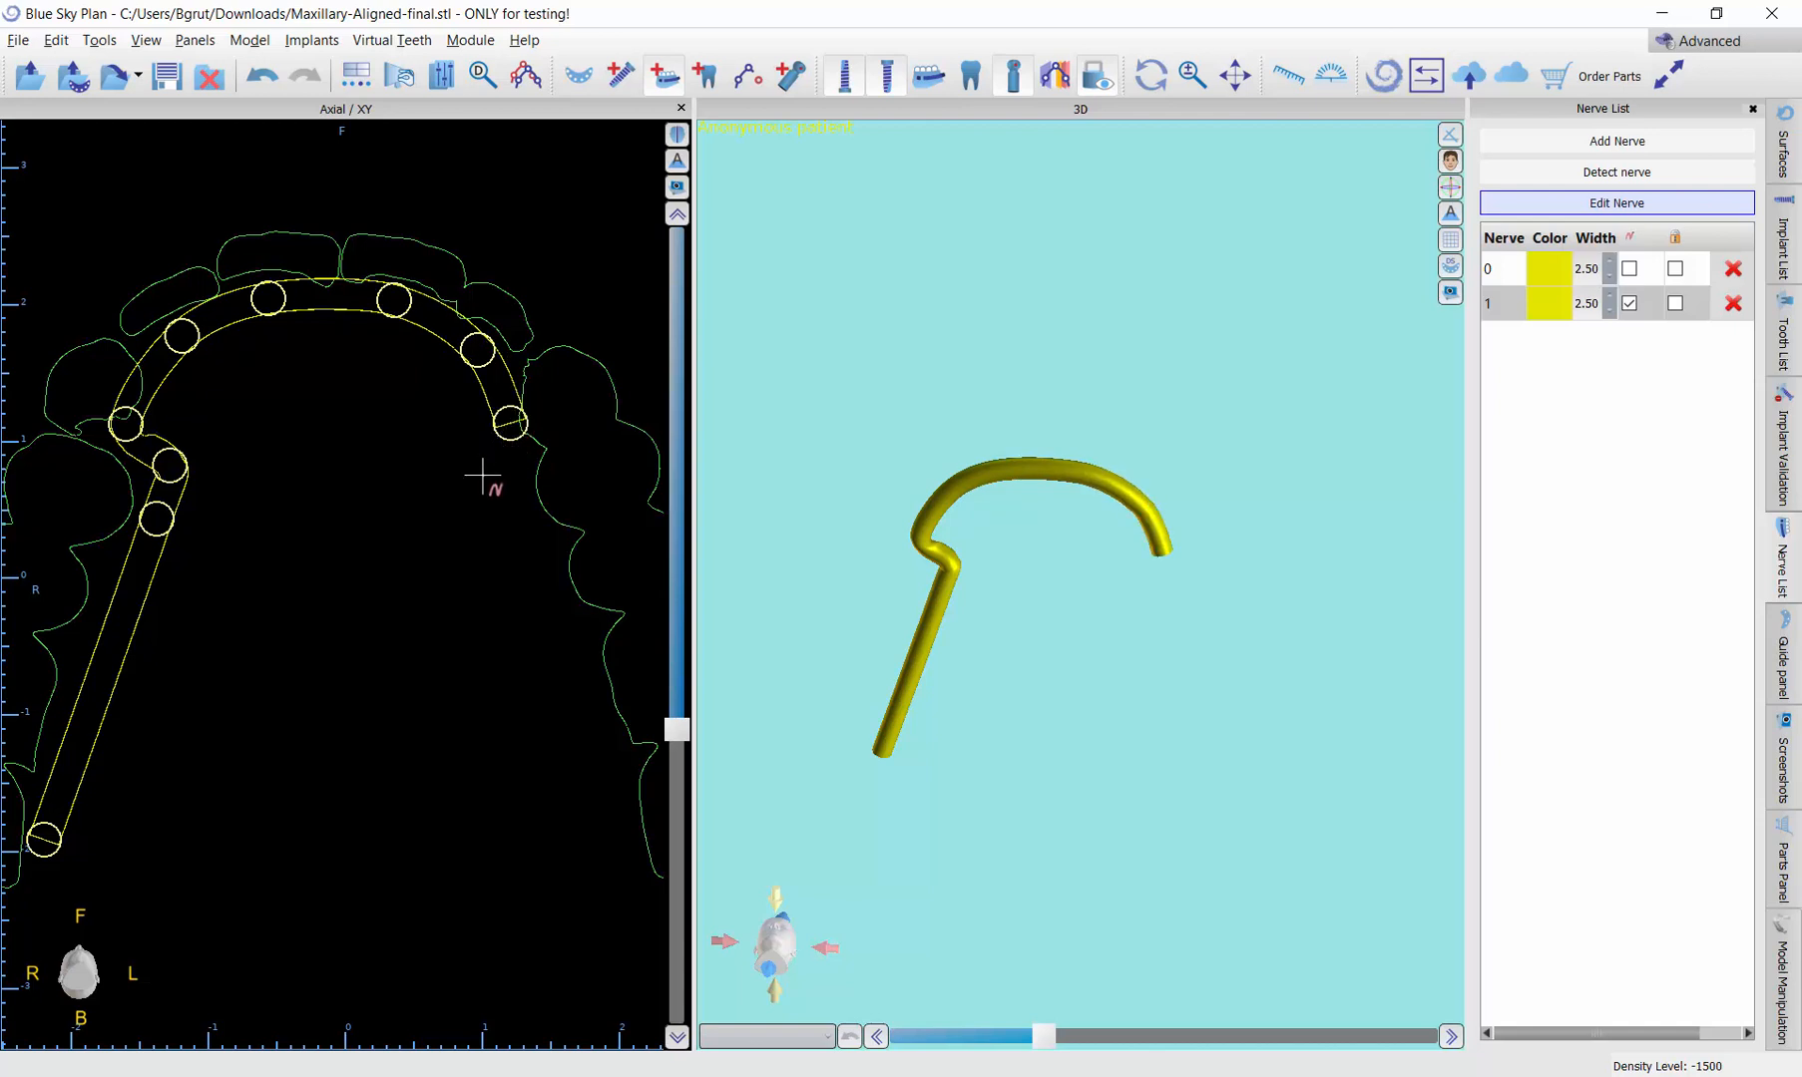
pyautogui.click(483, 477)
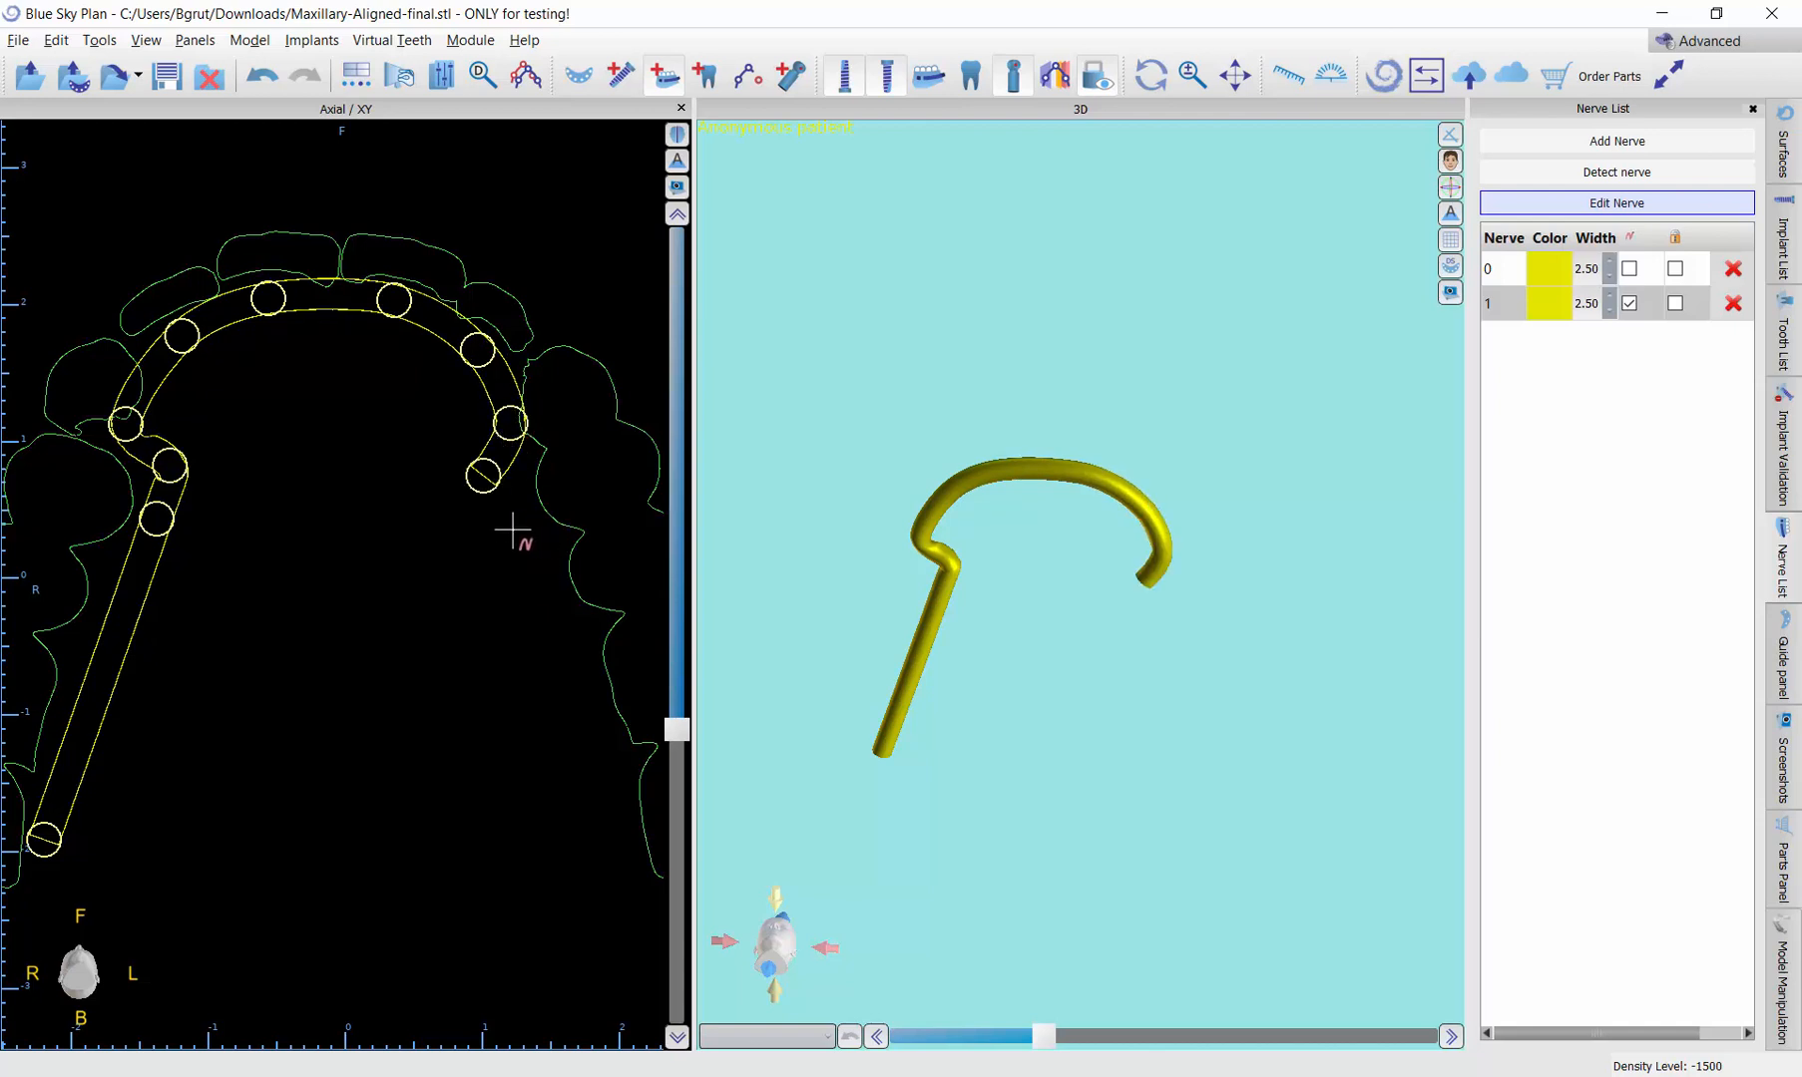
pyautogui.click(506, 525)
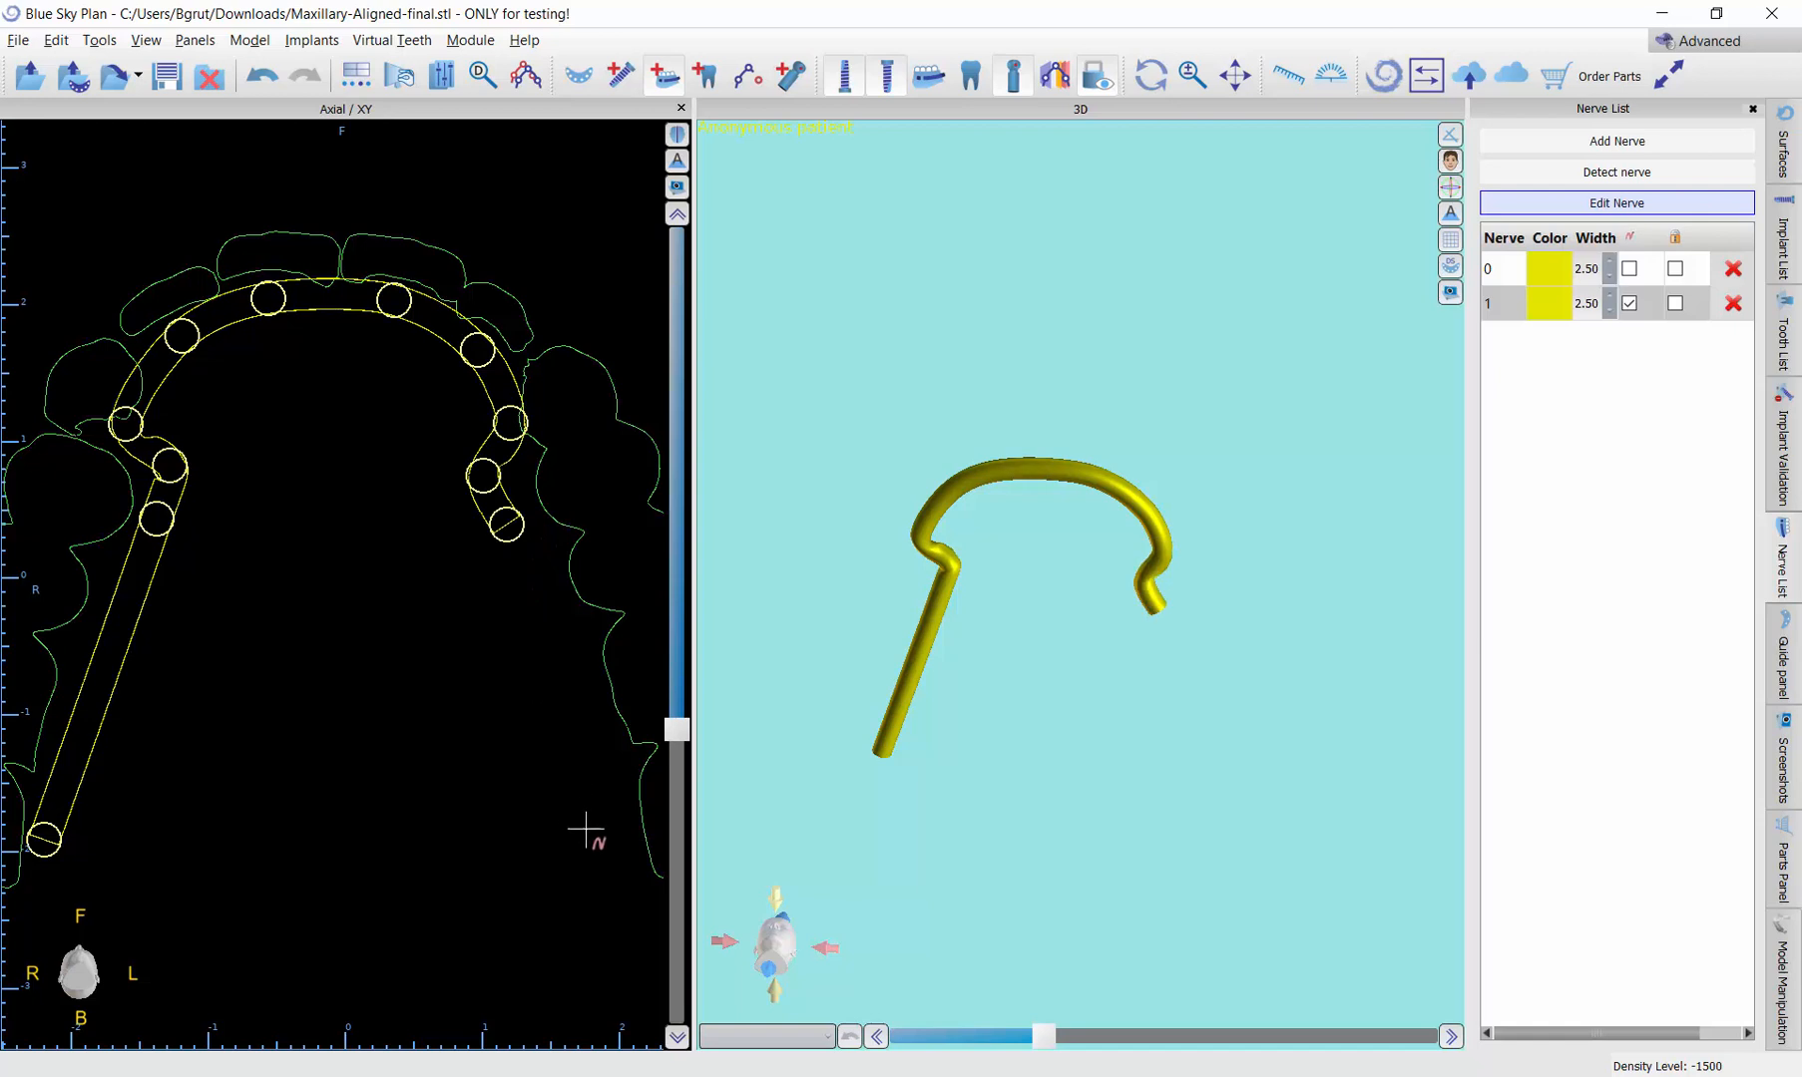
pyautogui.click(608, 850)
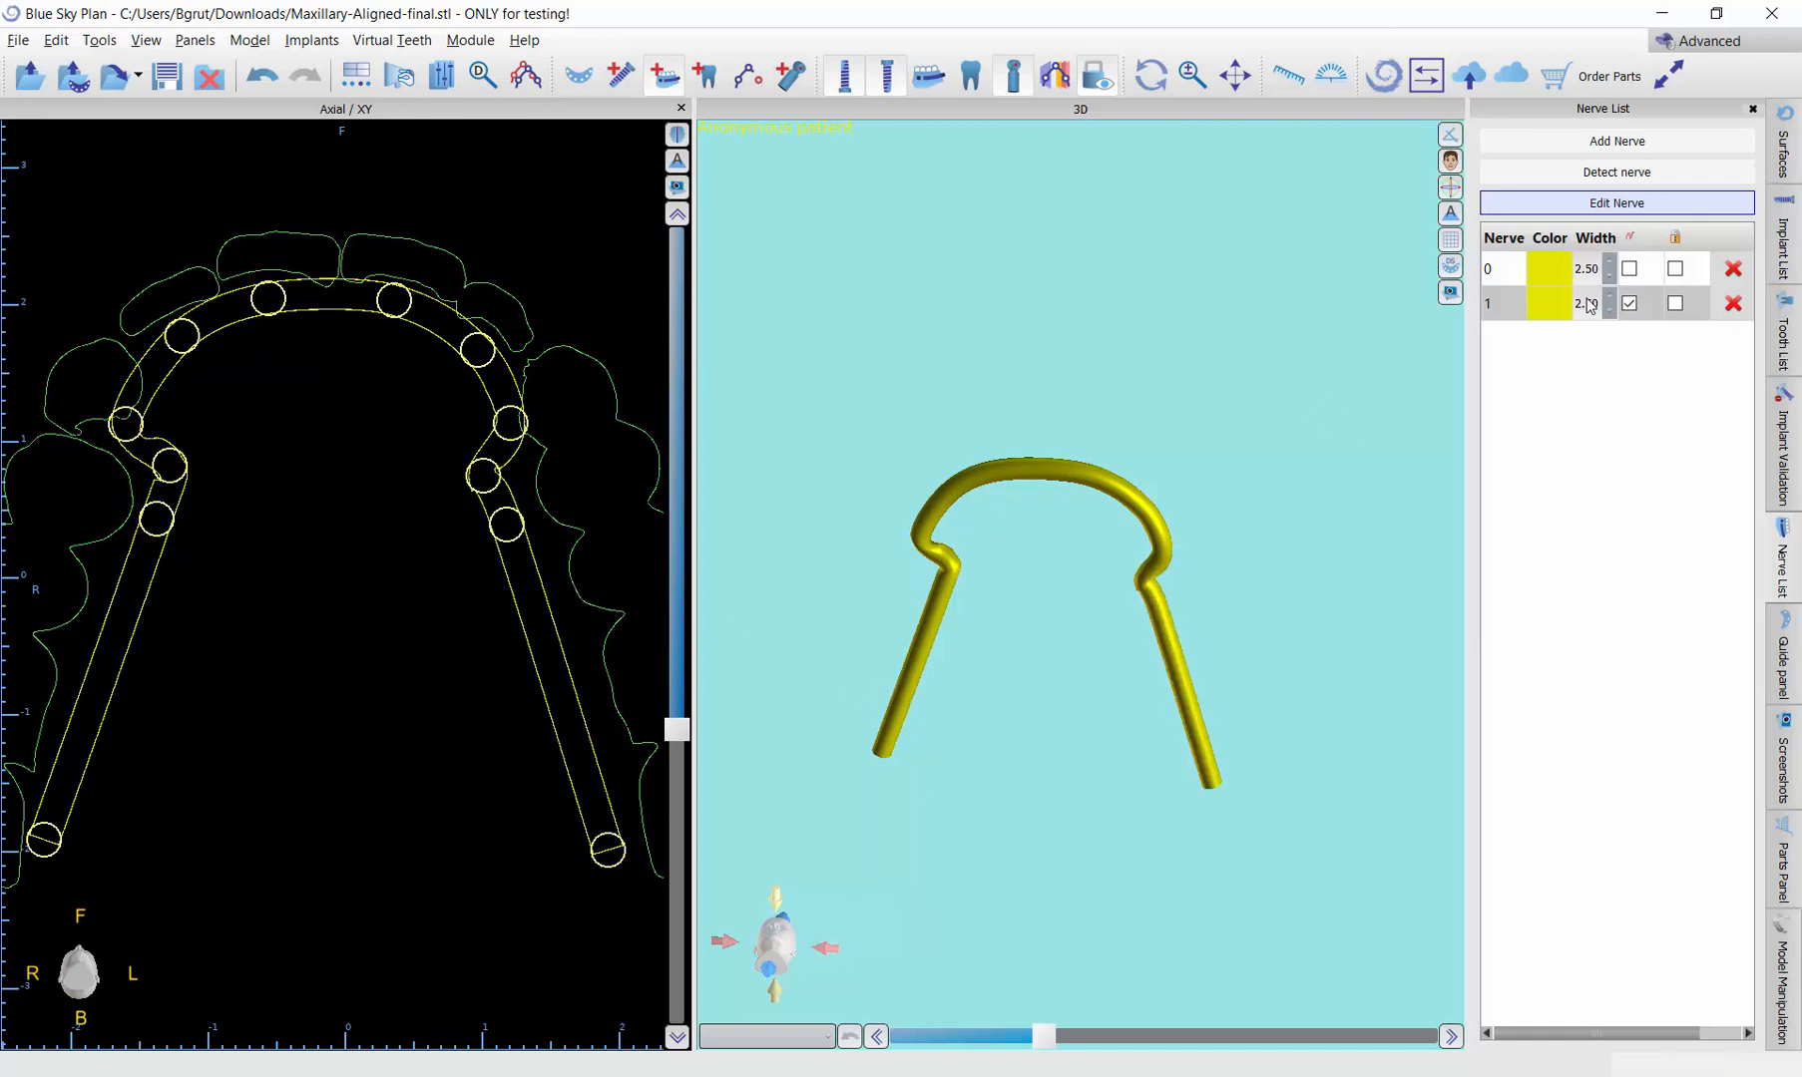
pyautogui.click(1606, 209)
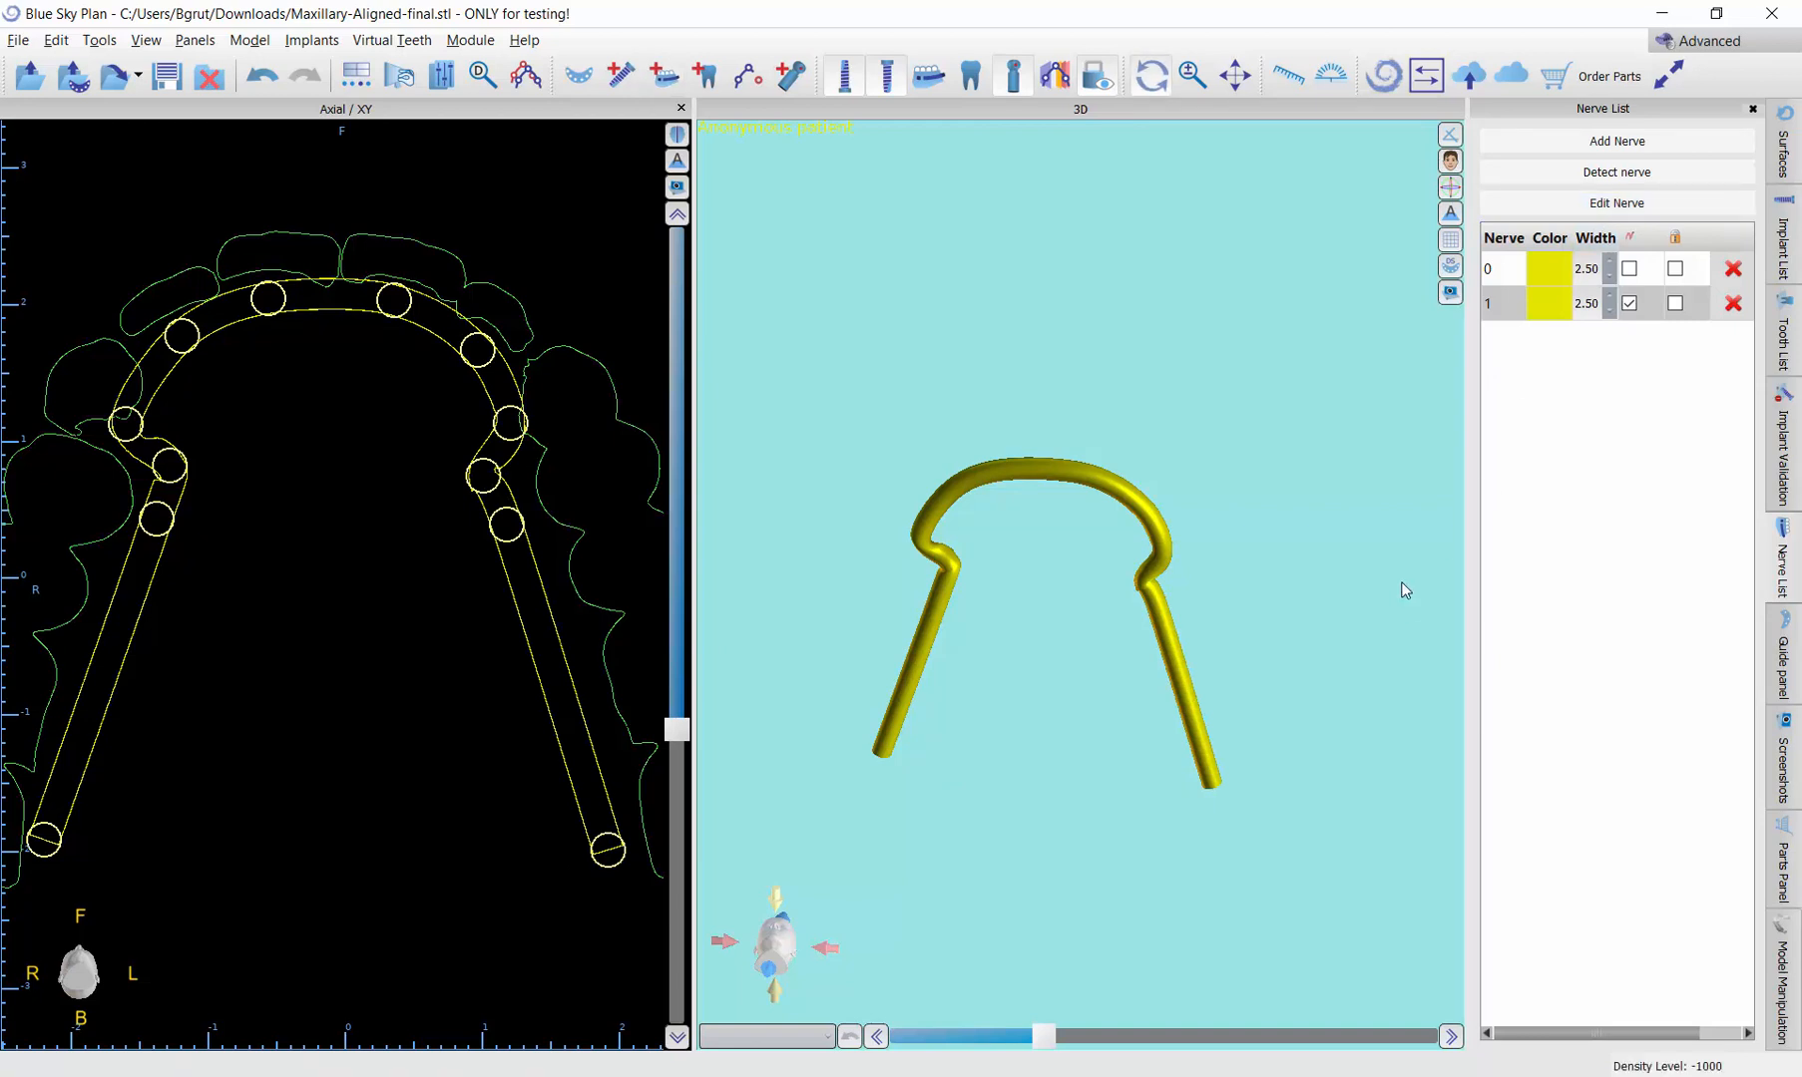
# Step: Reduce the width of nerve 1 to 0.20
pyautogui.moveTo(1400, 591); pyautogui.dragTo(991, 520)
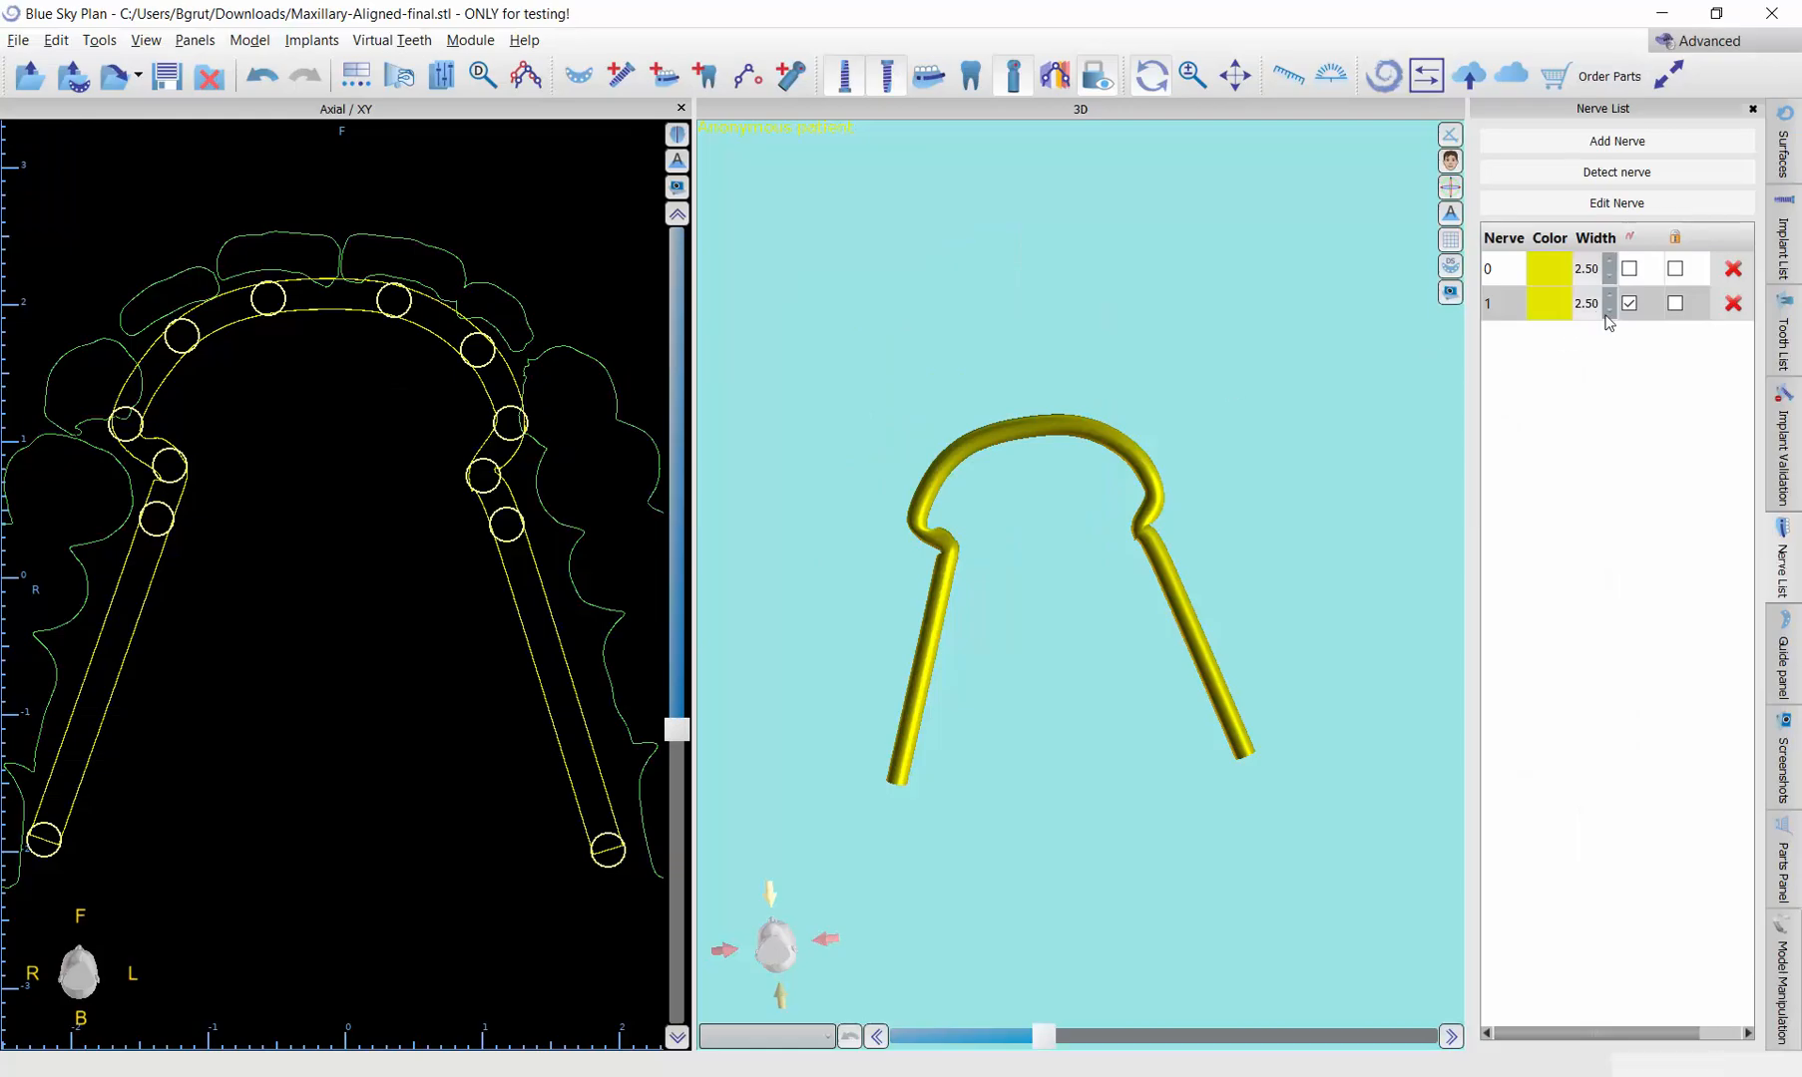
pyautogui.click(1608, 313)
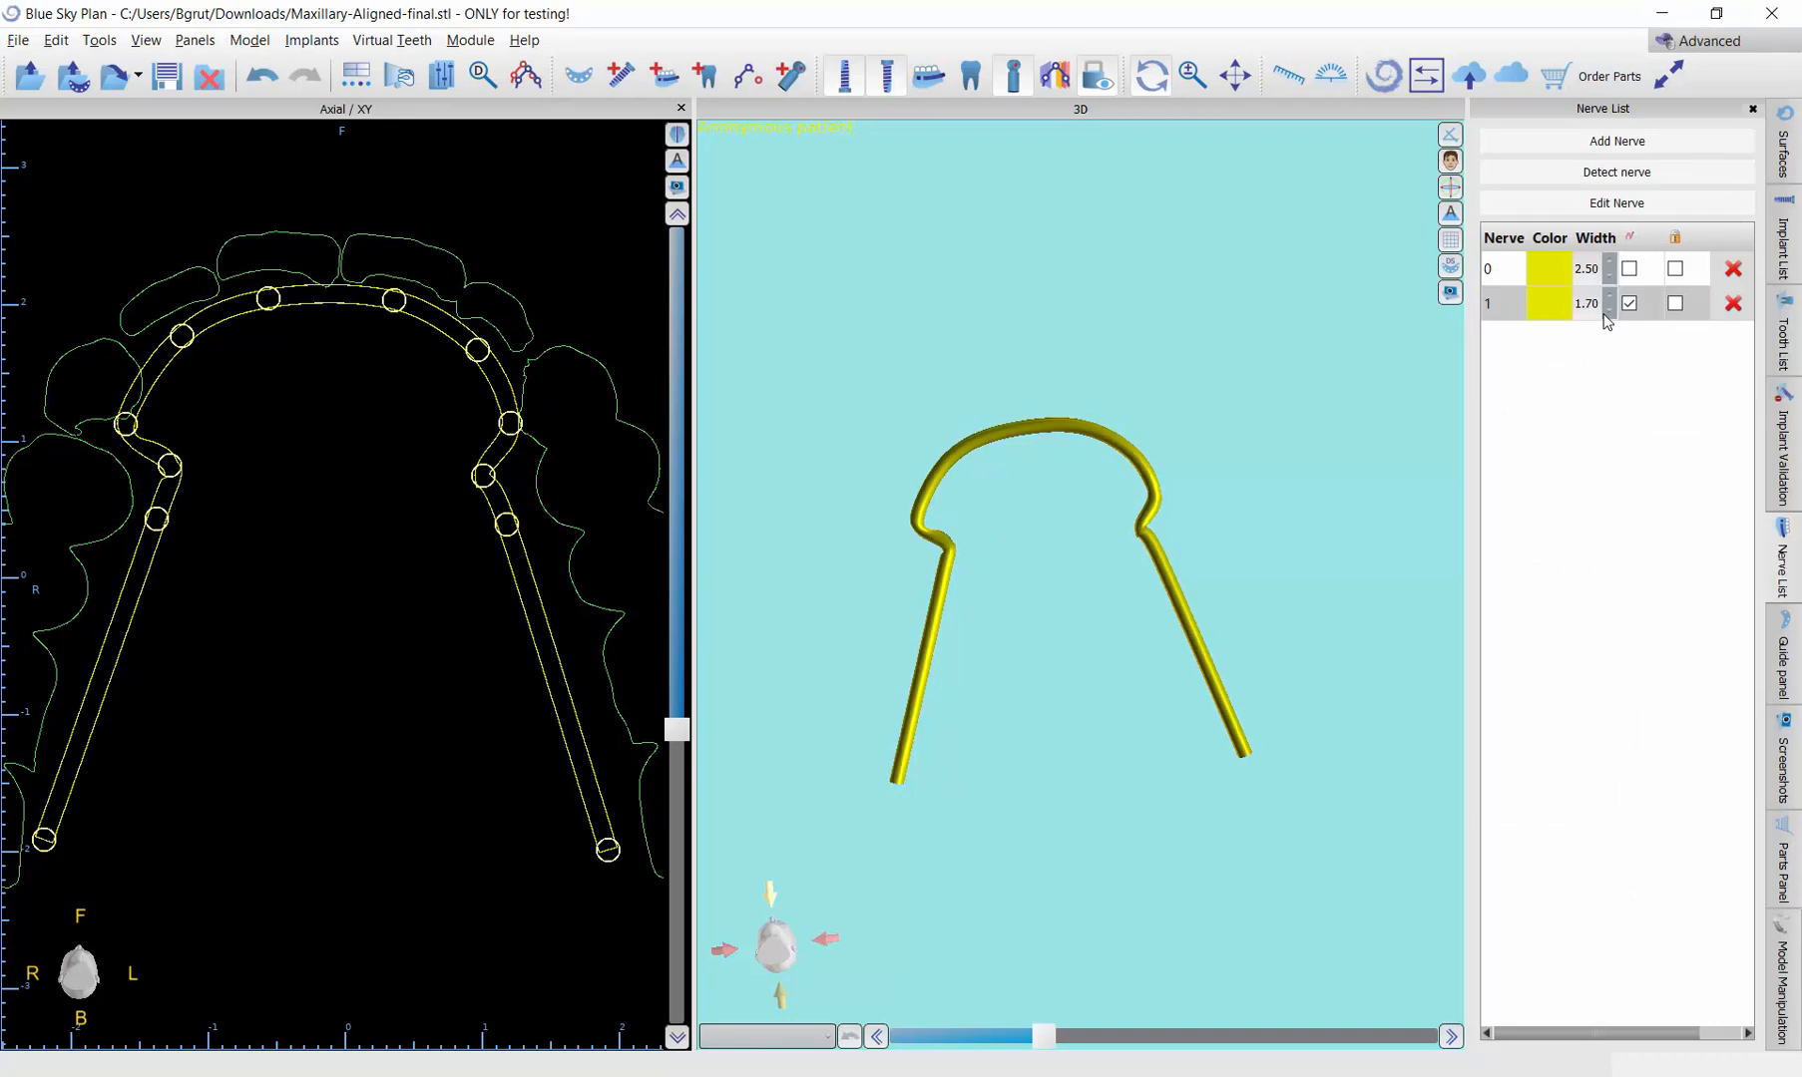
pyautogui.click(1608, 311)
pyautogui.click(1608, 311)
pyautogui.click(1608, 311)
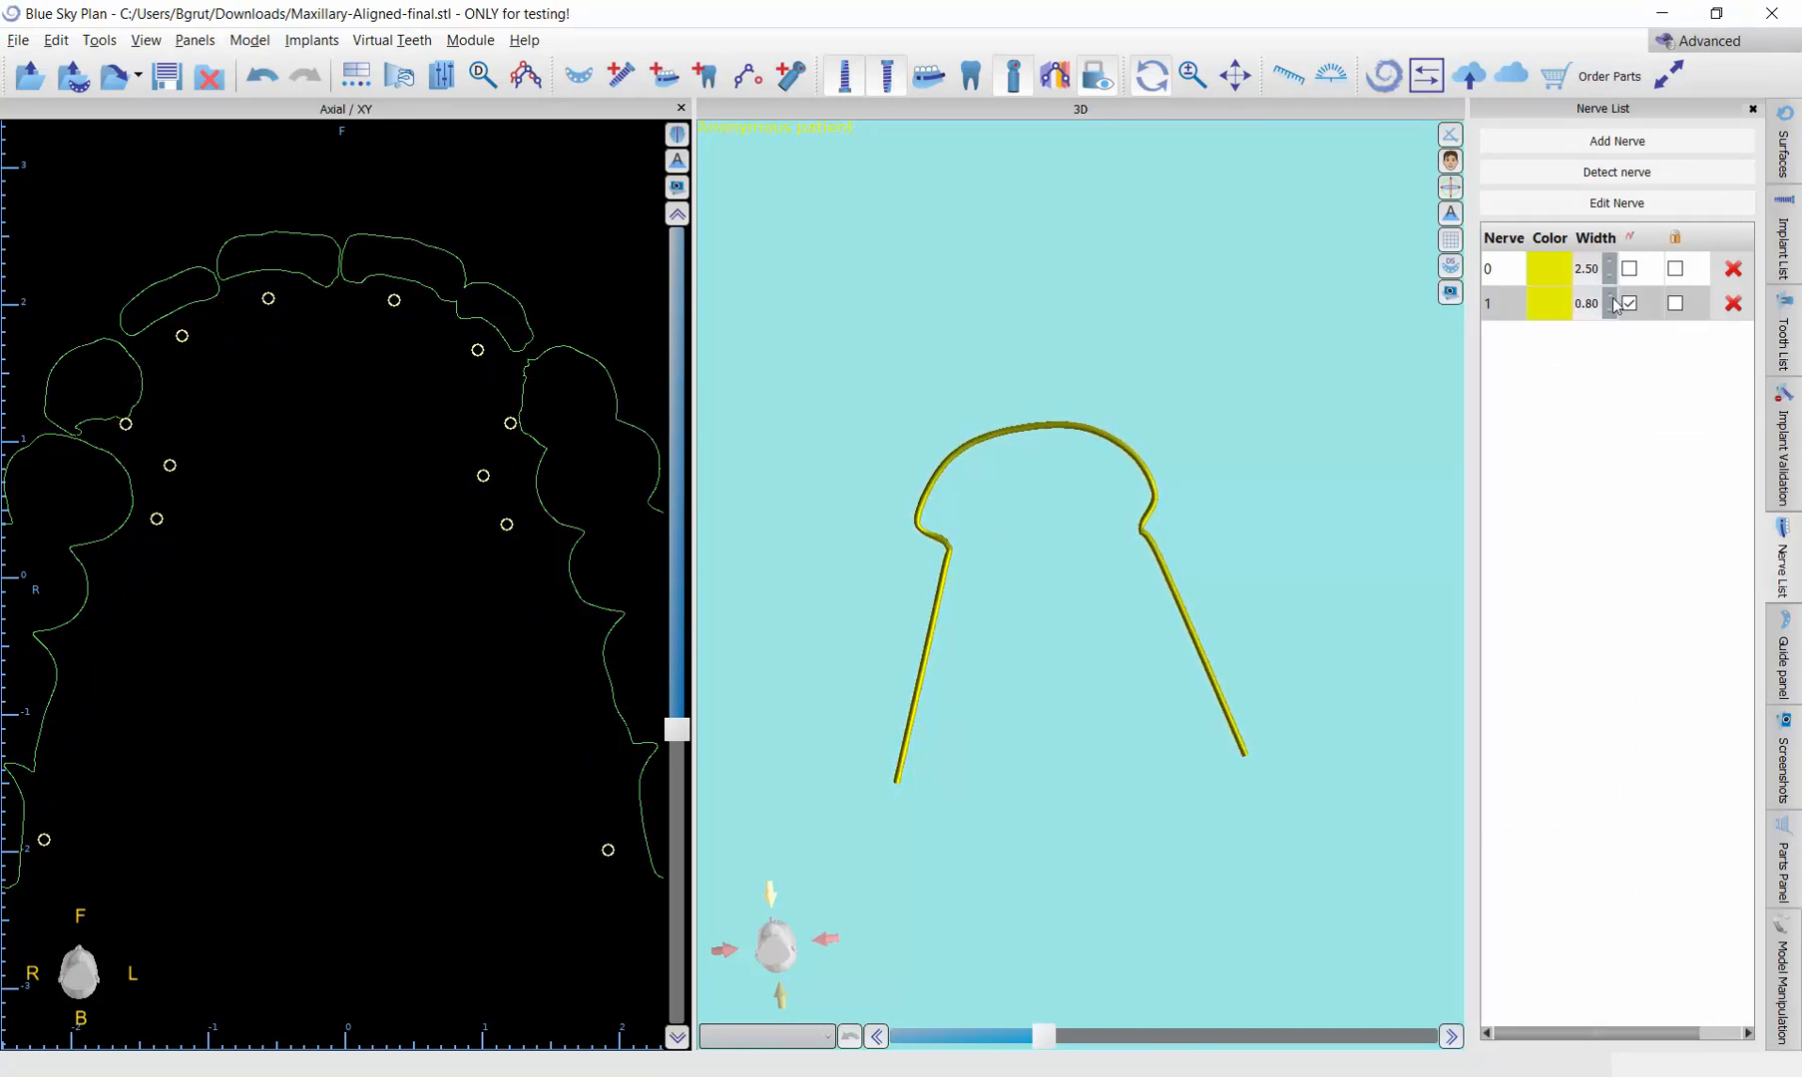
pyautogui.click(1609, 310)
pyautogui.click(1609, 310)
pyautogui.click(1609, 310)
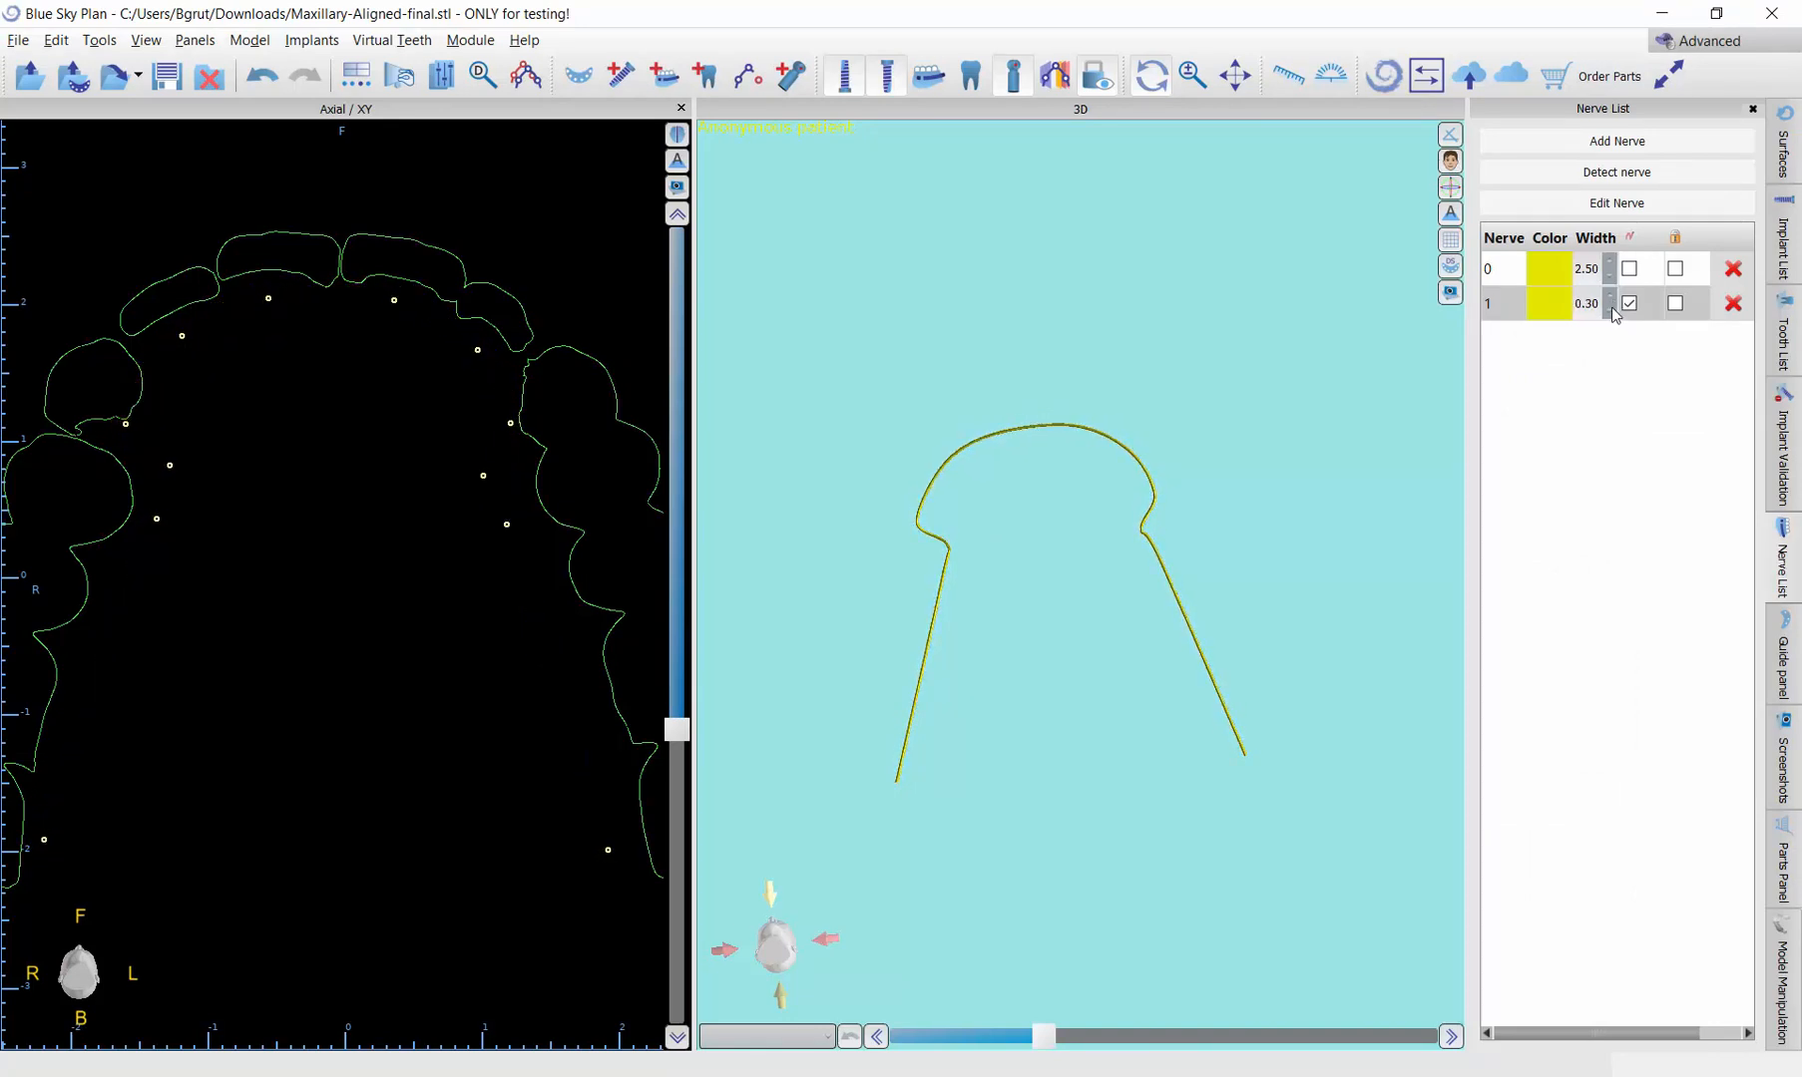
pyautogui.click(1609, 297)
pyautogui.moveTo(1093, 651); pyautogui.dragTo(1147, 568)
pyautogui.click(1609, 312)
pyautogui.click(1609, 312)
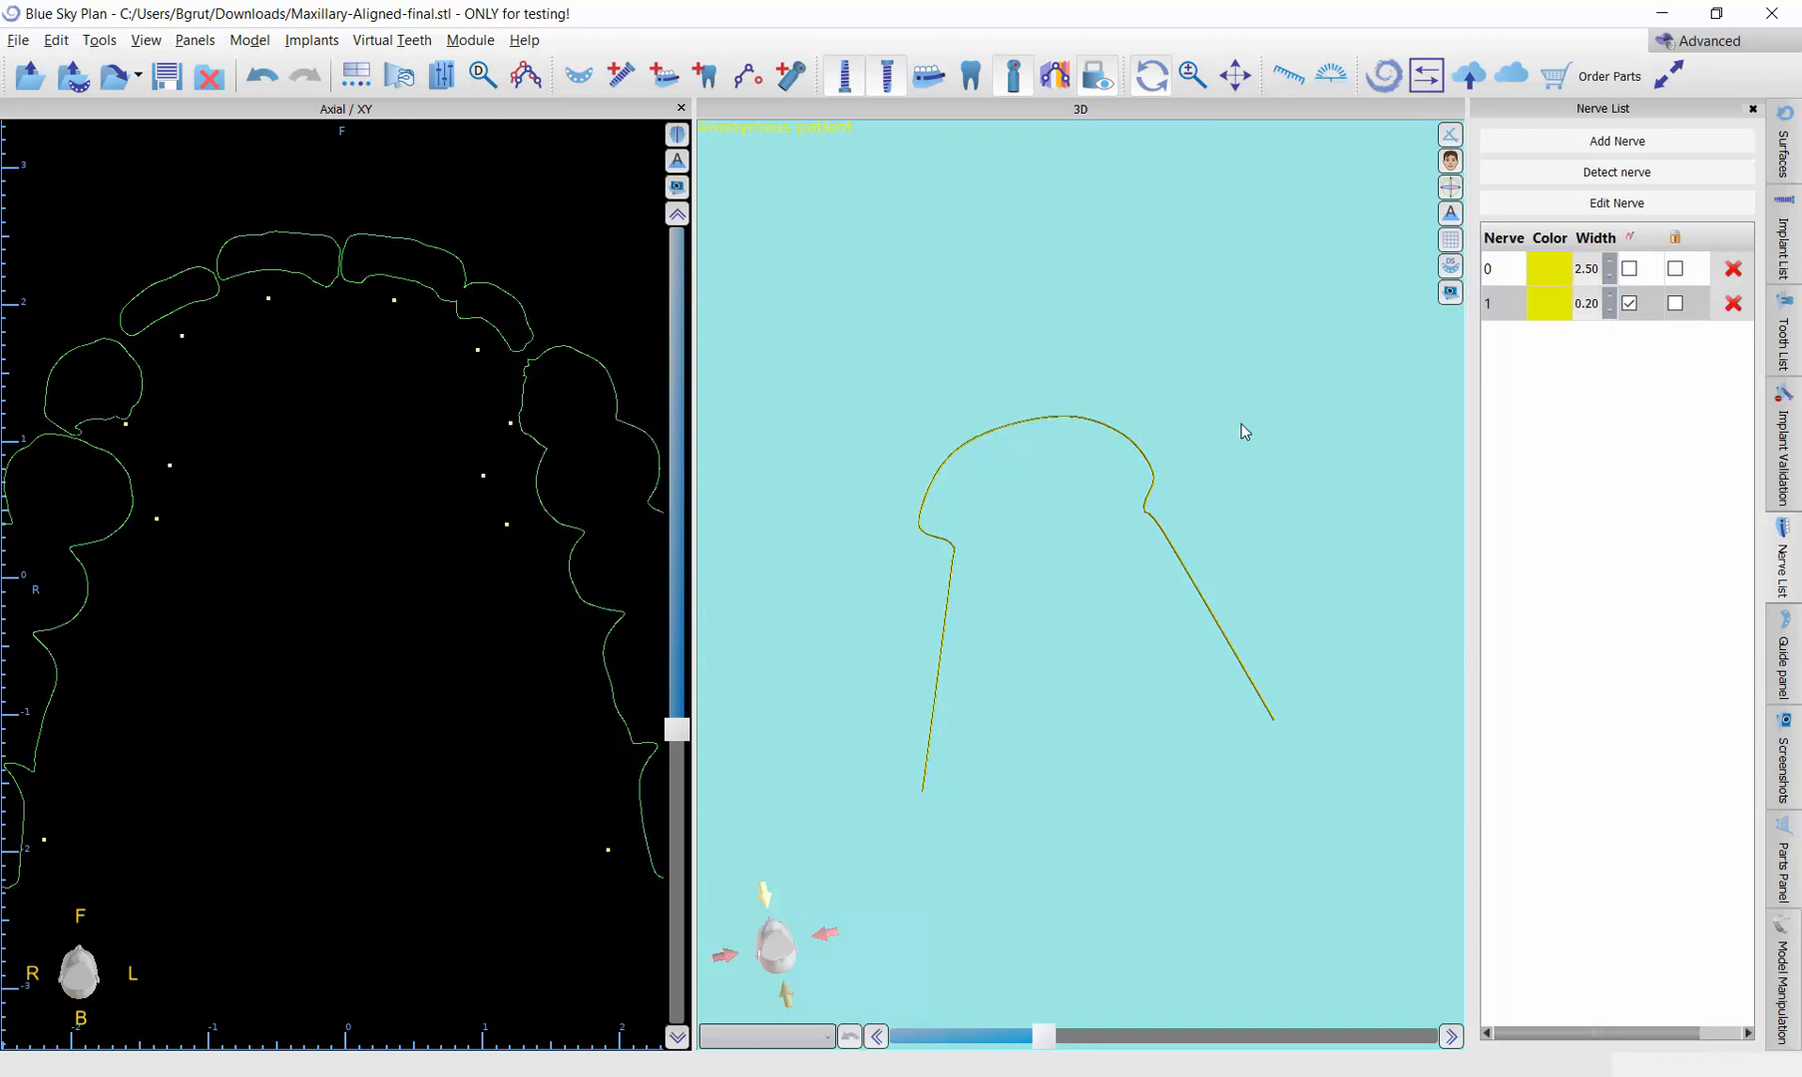
# Step: Nudge the nerve's control point at the inward bend behind the patient's left canine slightly outward and backward in the axial view
pyautogui.moveTo(1243, 431); pyautogui.dragTo(1118, 736)
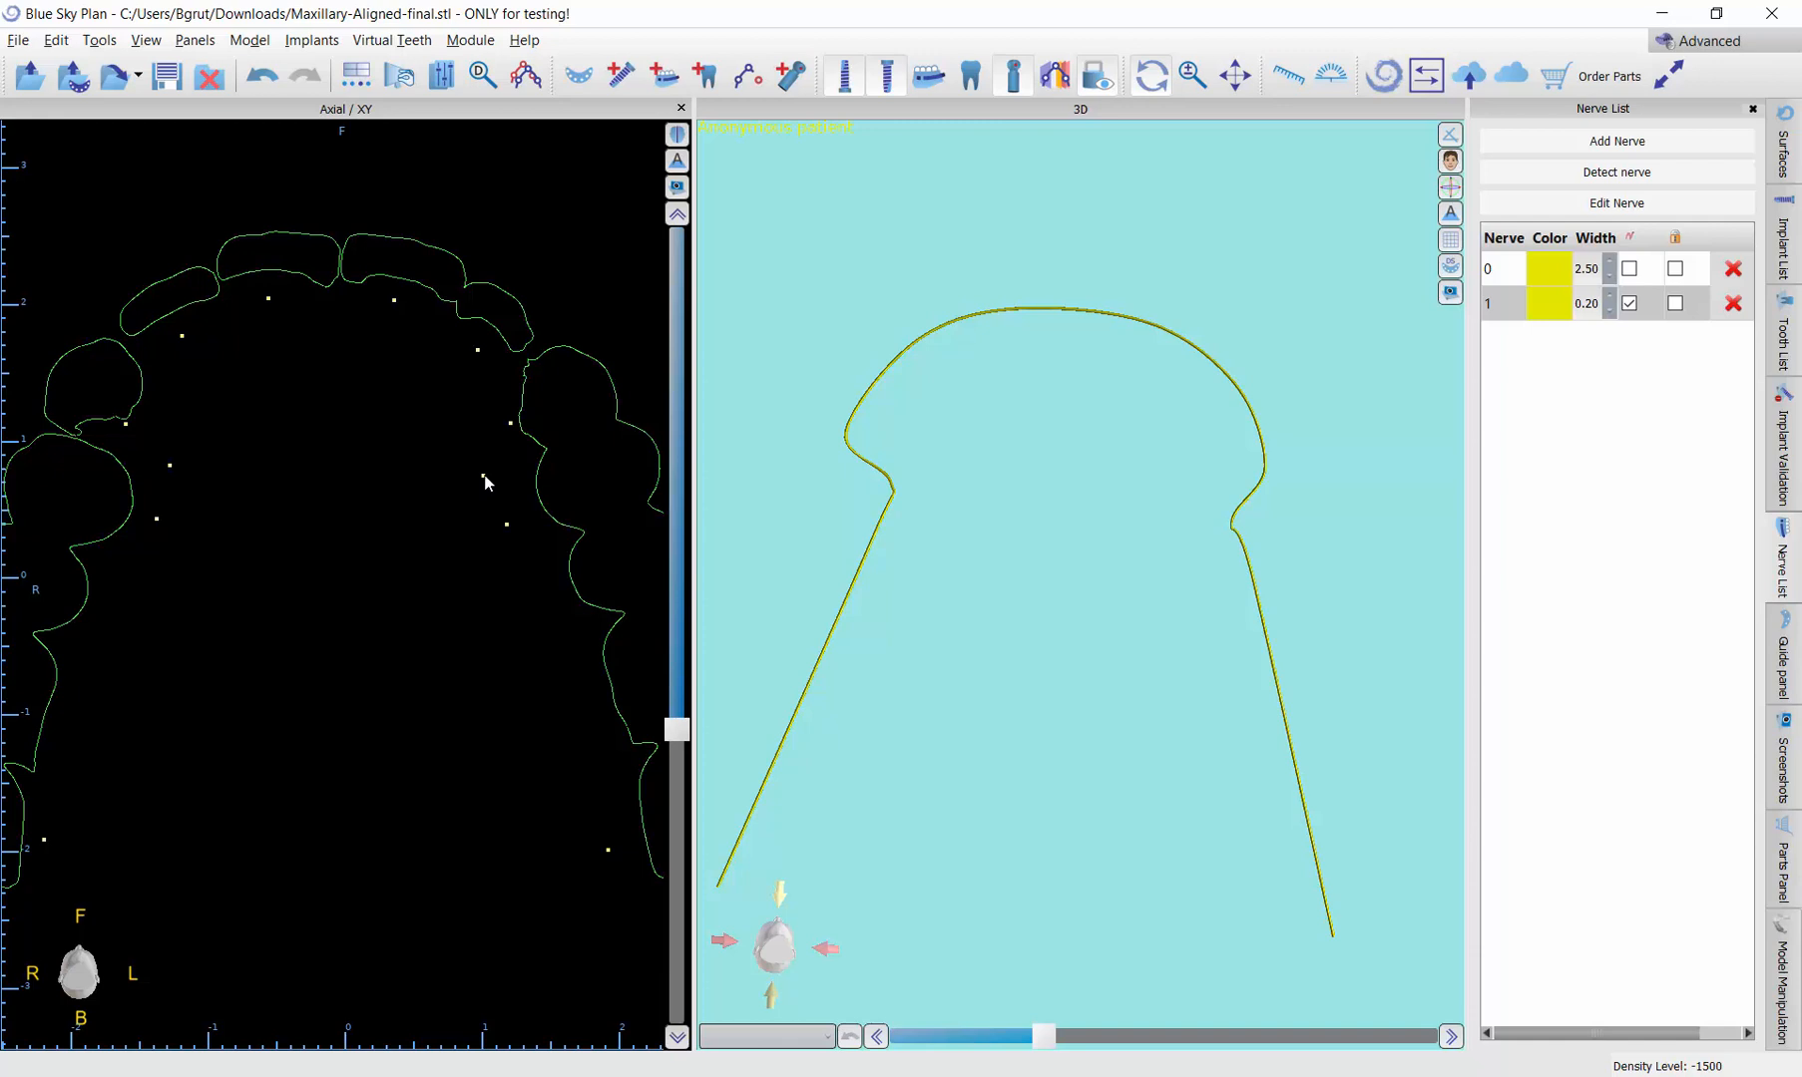
pyautogui.moveTo(484, 477); pyautogui.dragTo(489, 483)
pyautogui.scroll(5, 515, 558)
pyautogui.scroll(1, 515, 558)
pyautogui.scroll(-1, 515, 558)
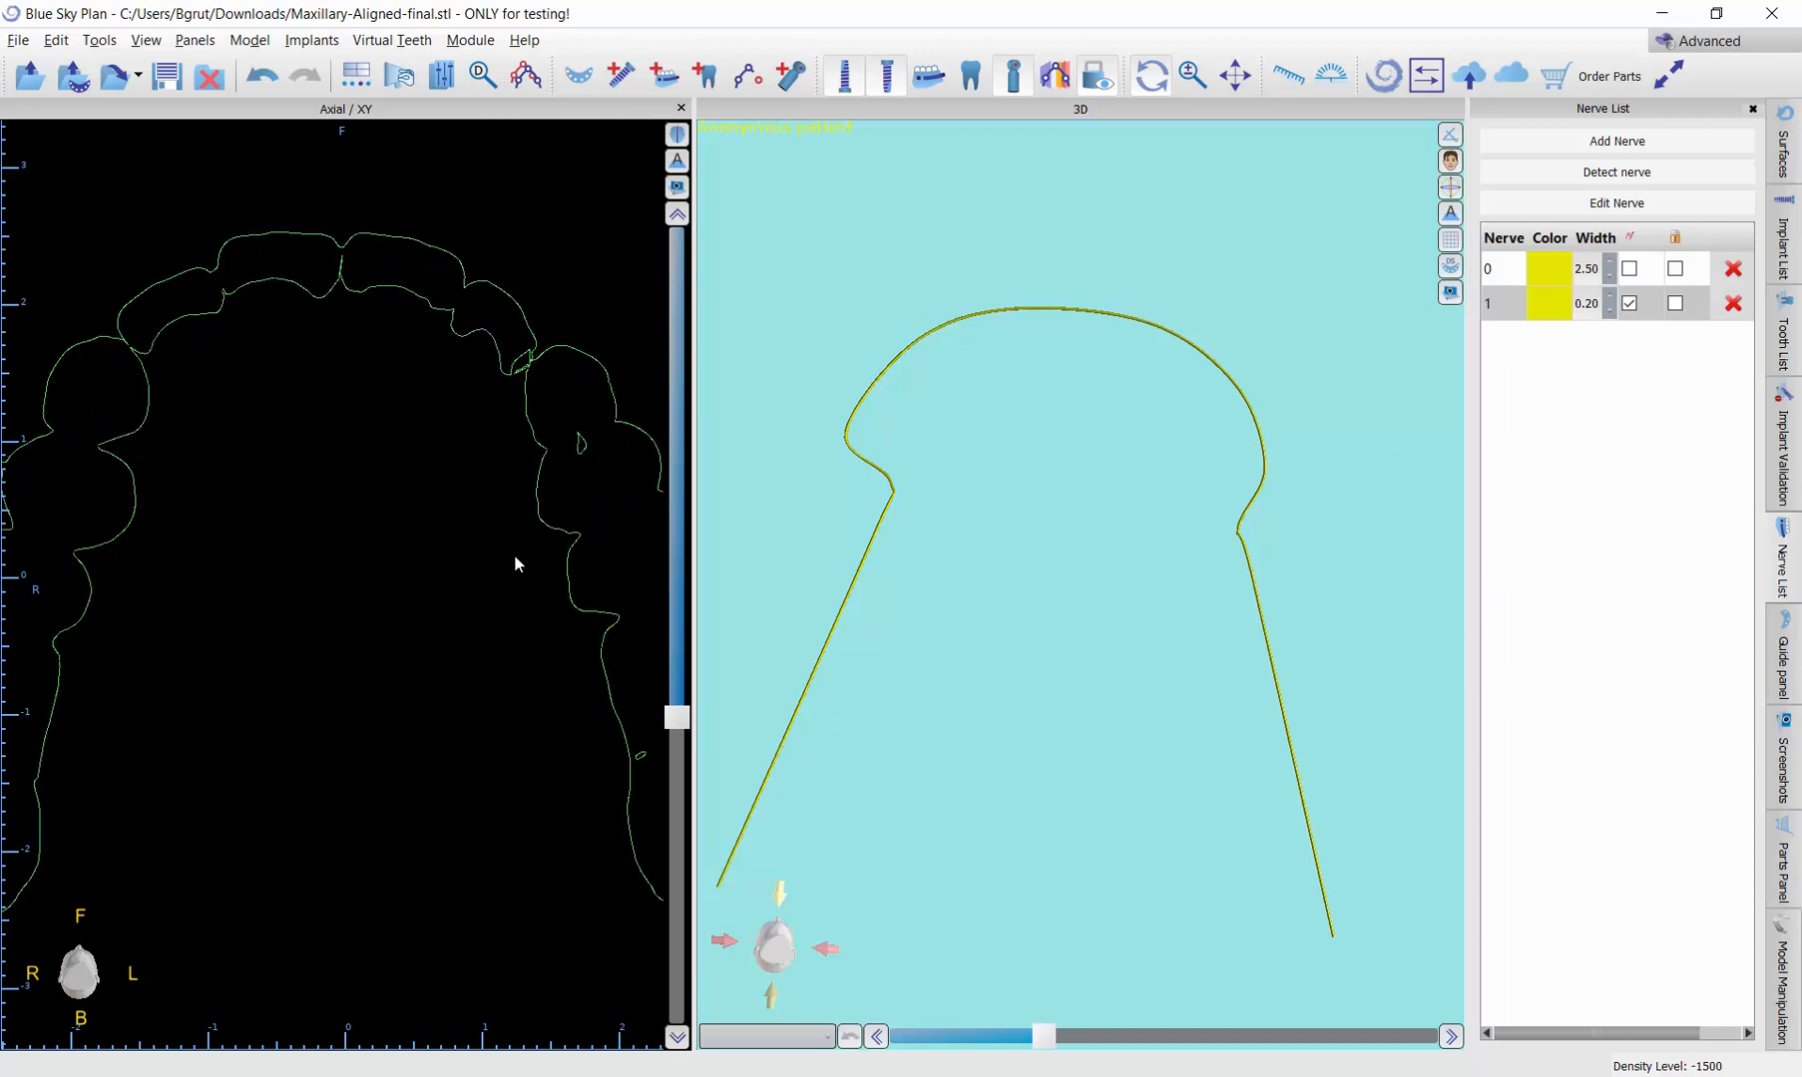
pyautogui.scroll(-1, 515, 557)
pyautogui.scroll(1, 526, 548)
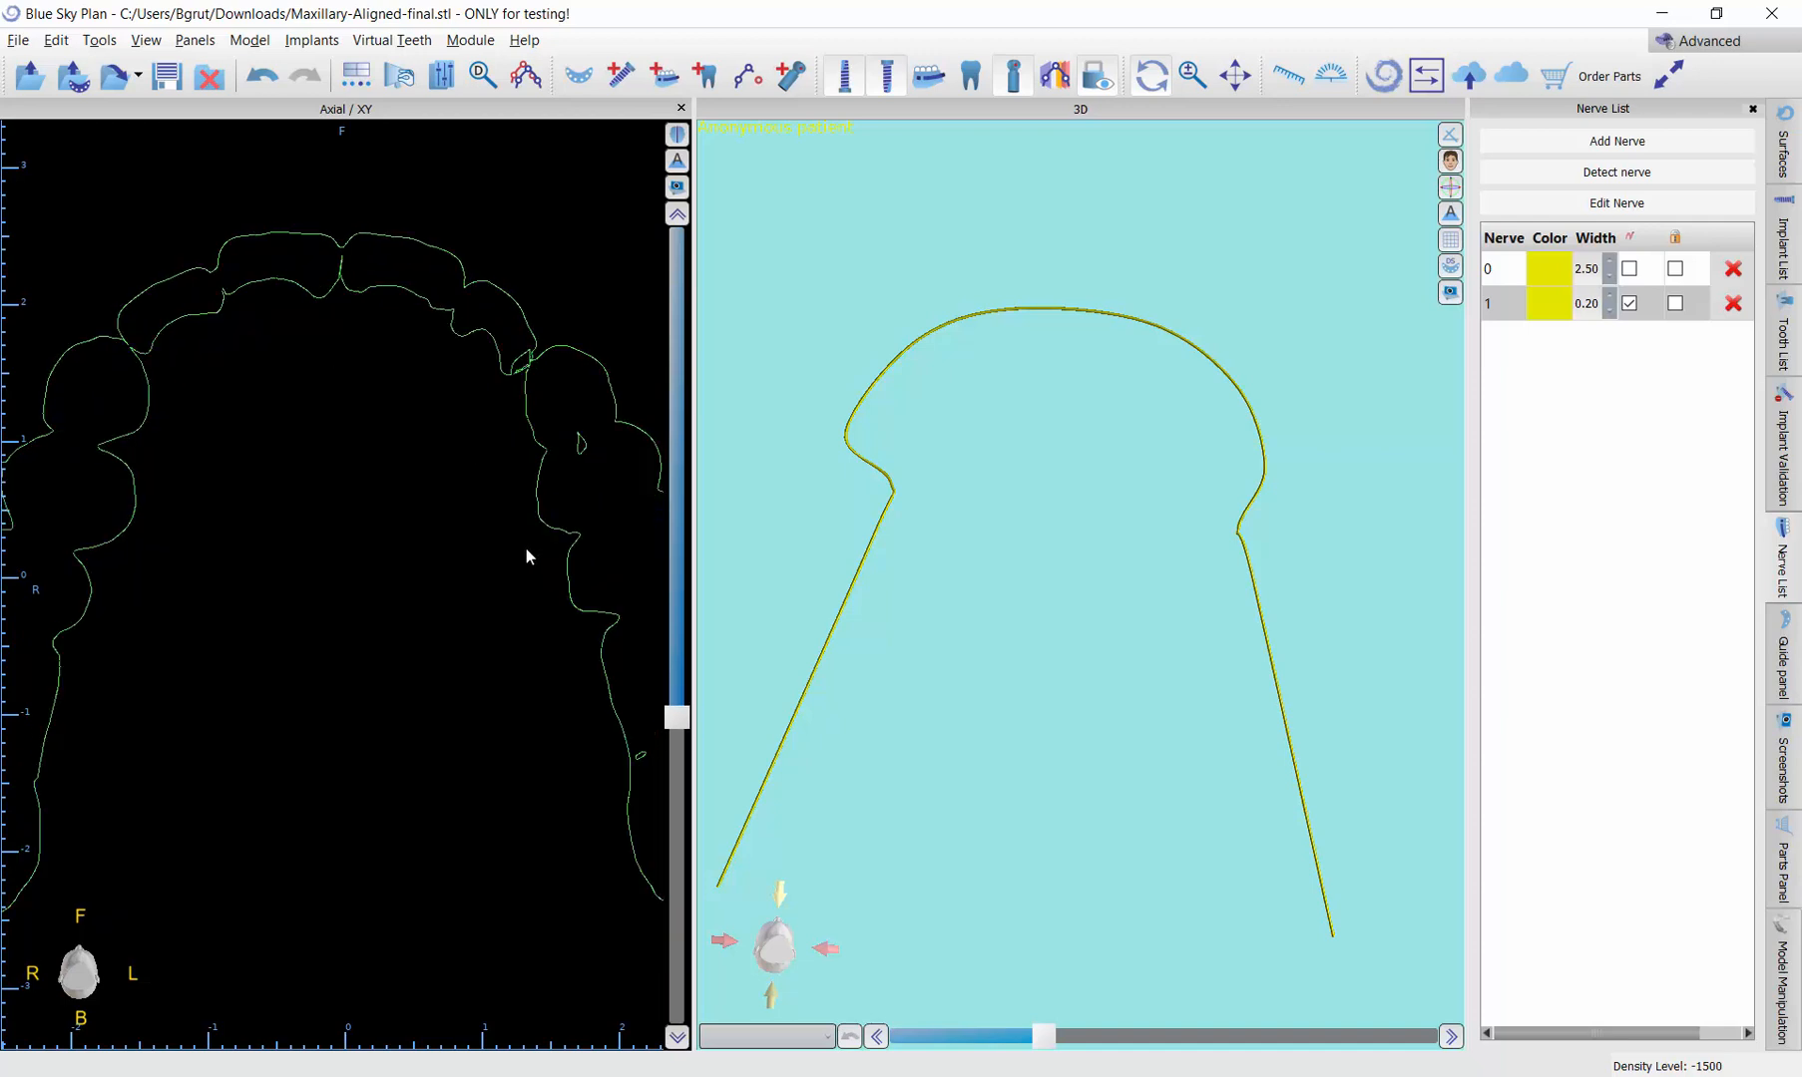